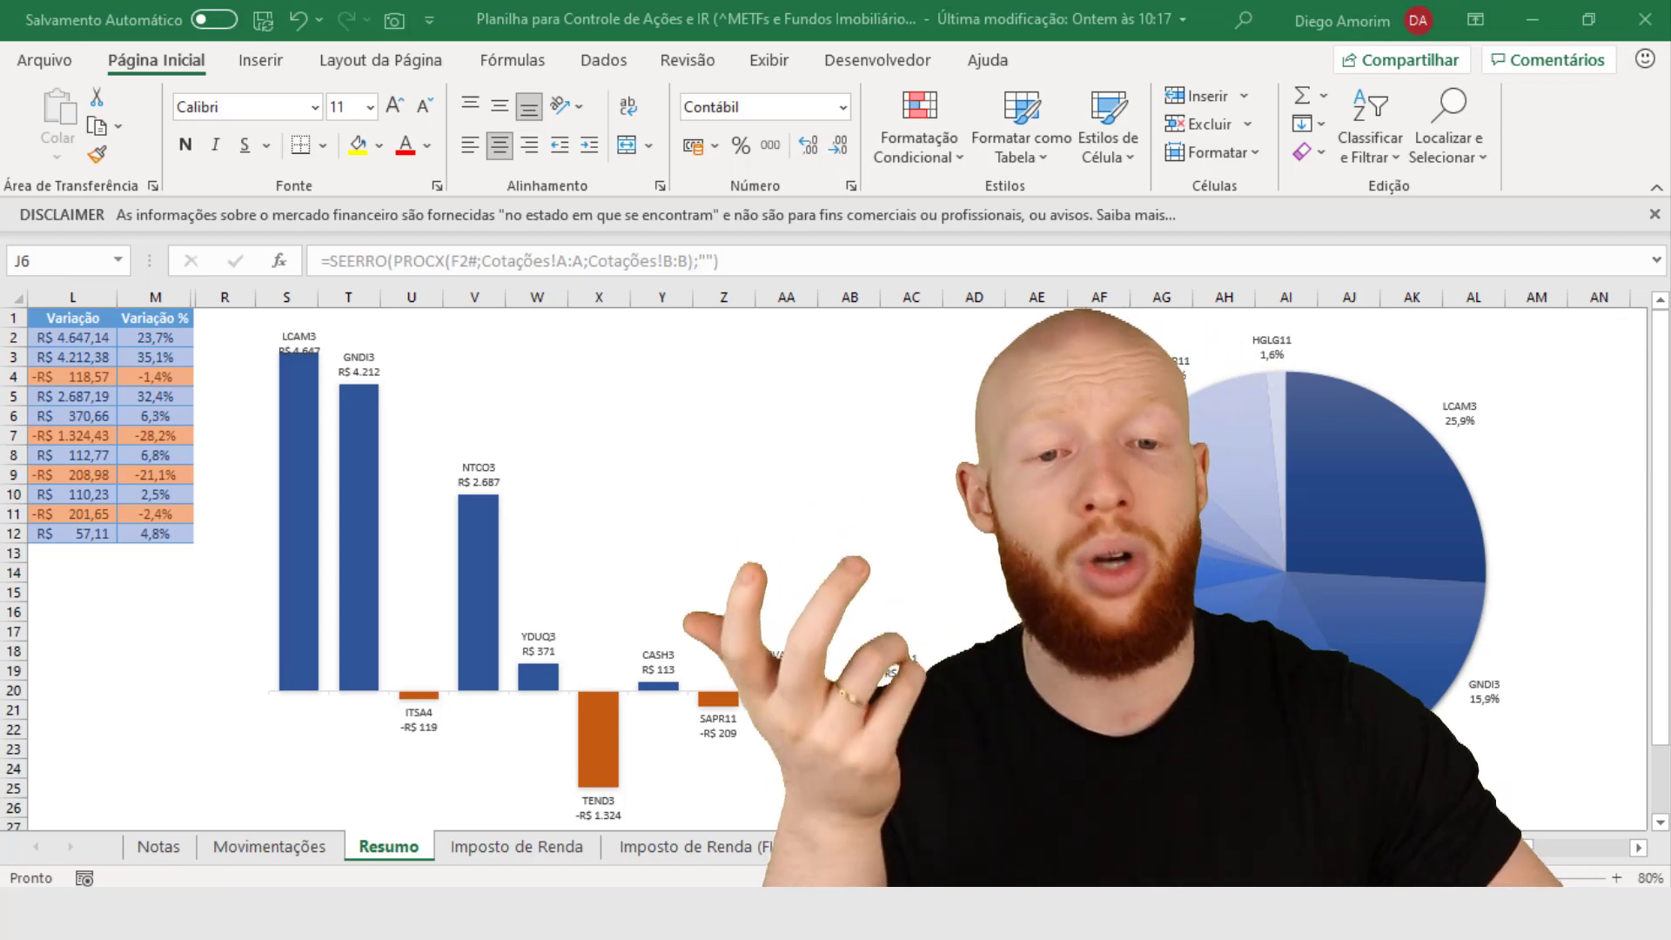
Step: Examine the portfolio table and charts in the finished Planilha para Controle de Ações e IR workbook, and the Resumo table in Aula 10.xlsx
scroll(1648, 452, "left", 5)
scroll(268, 310, "left", 2)
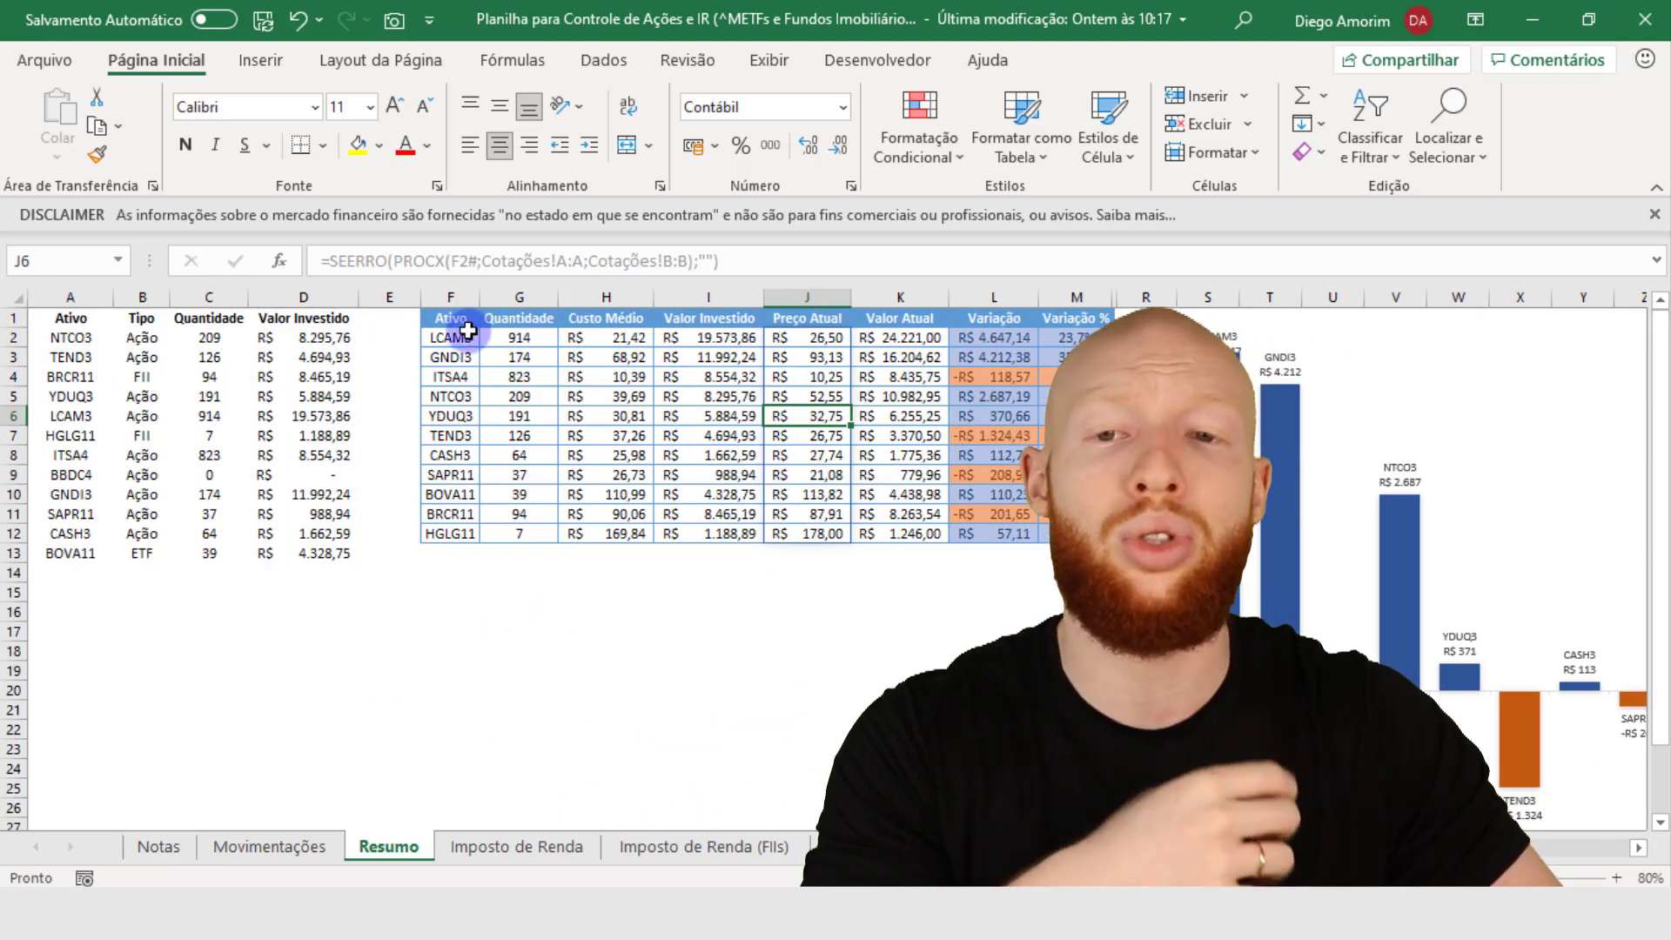
left_click_drag(451, 318, 1077, 533)
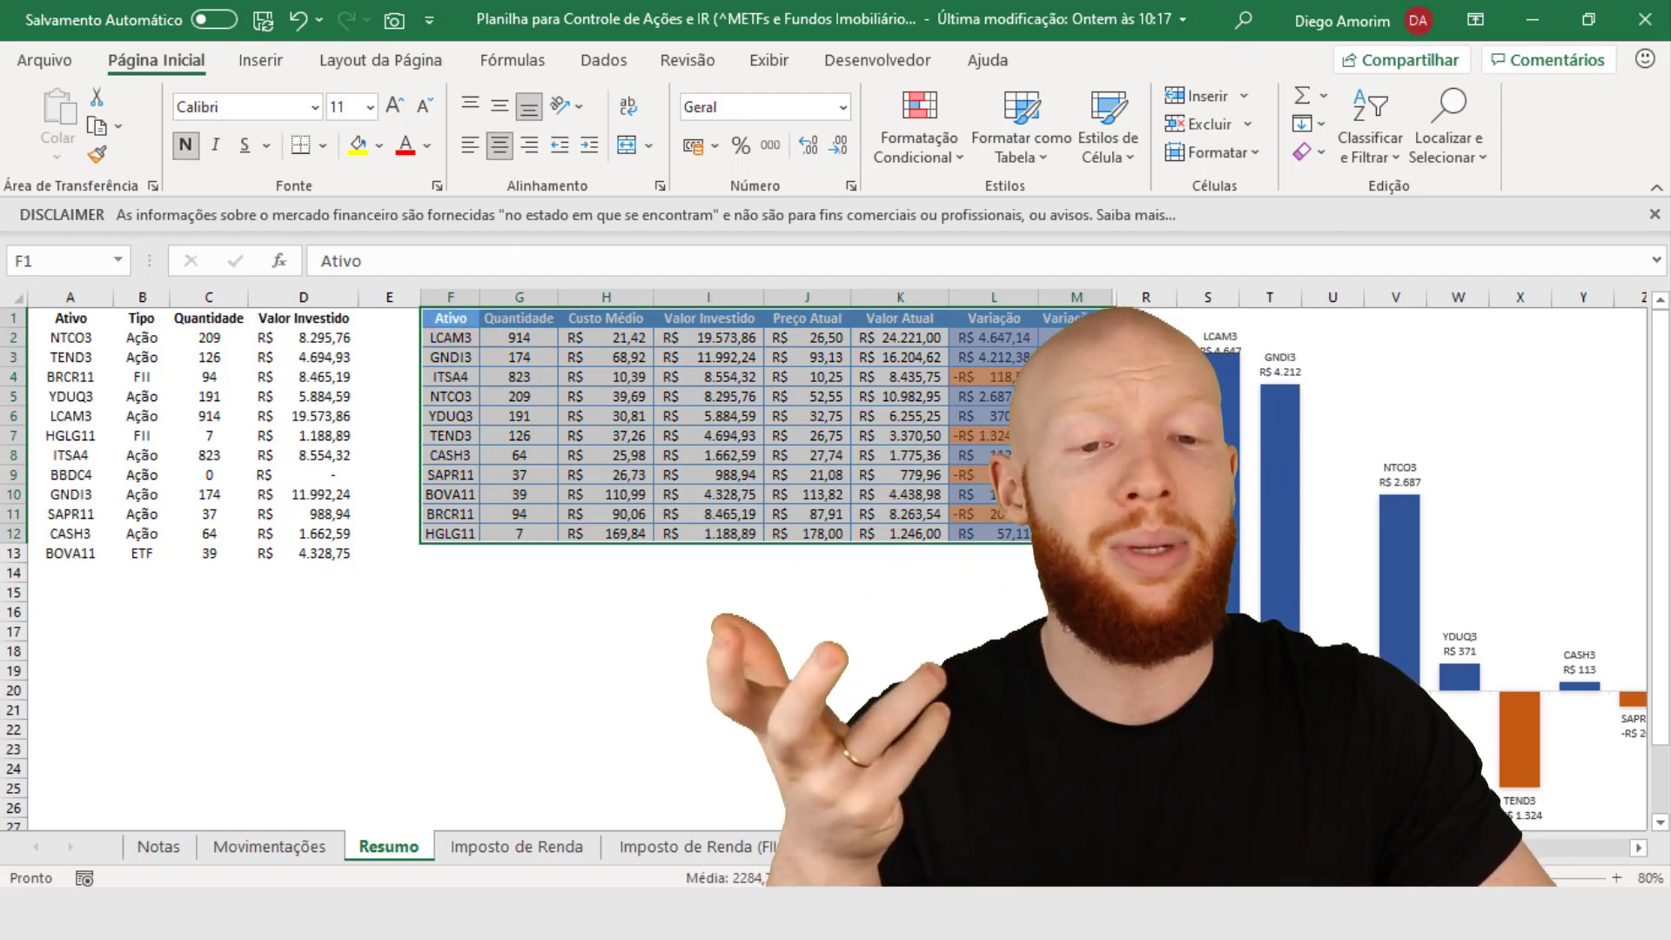
scroll(835, 557, "right", 5)
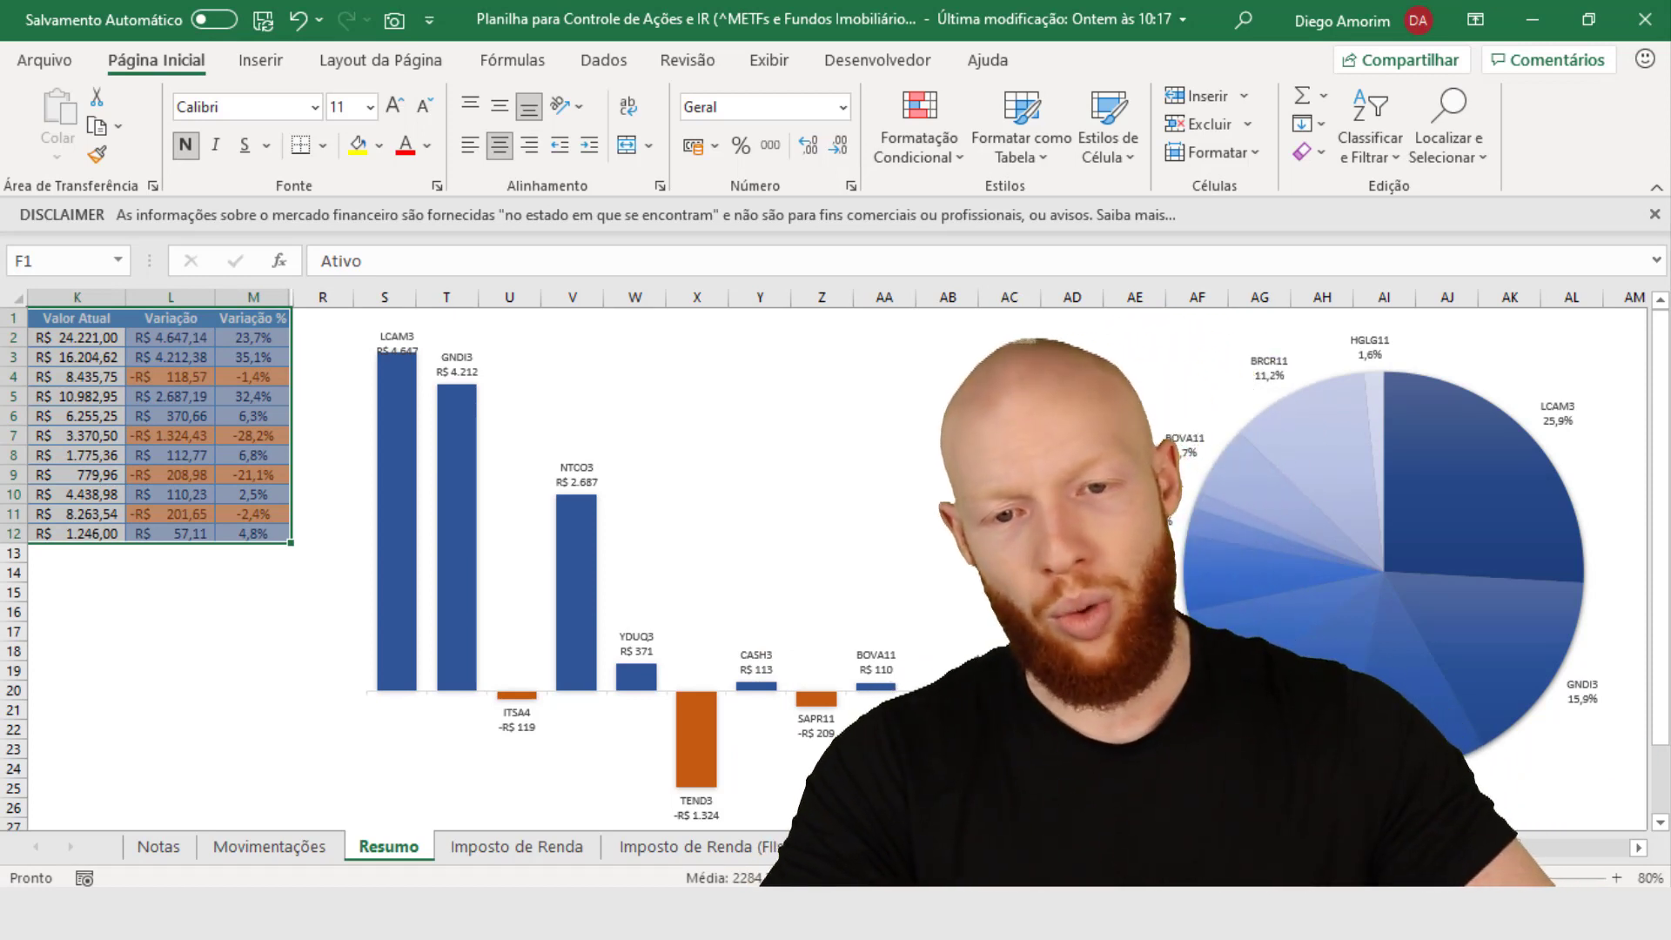
mouse_move(776, 914)
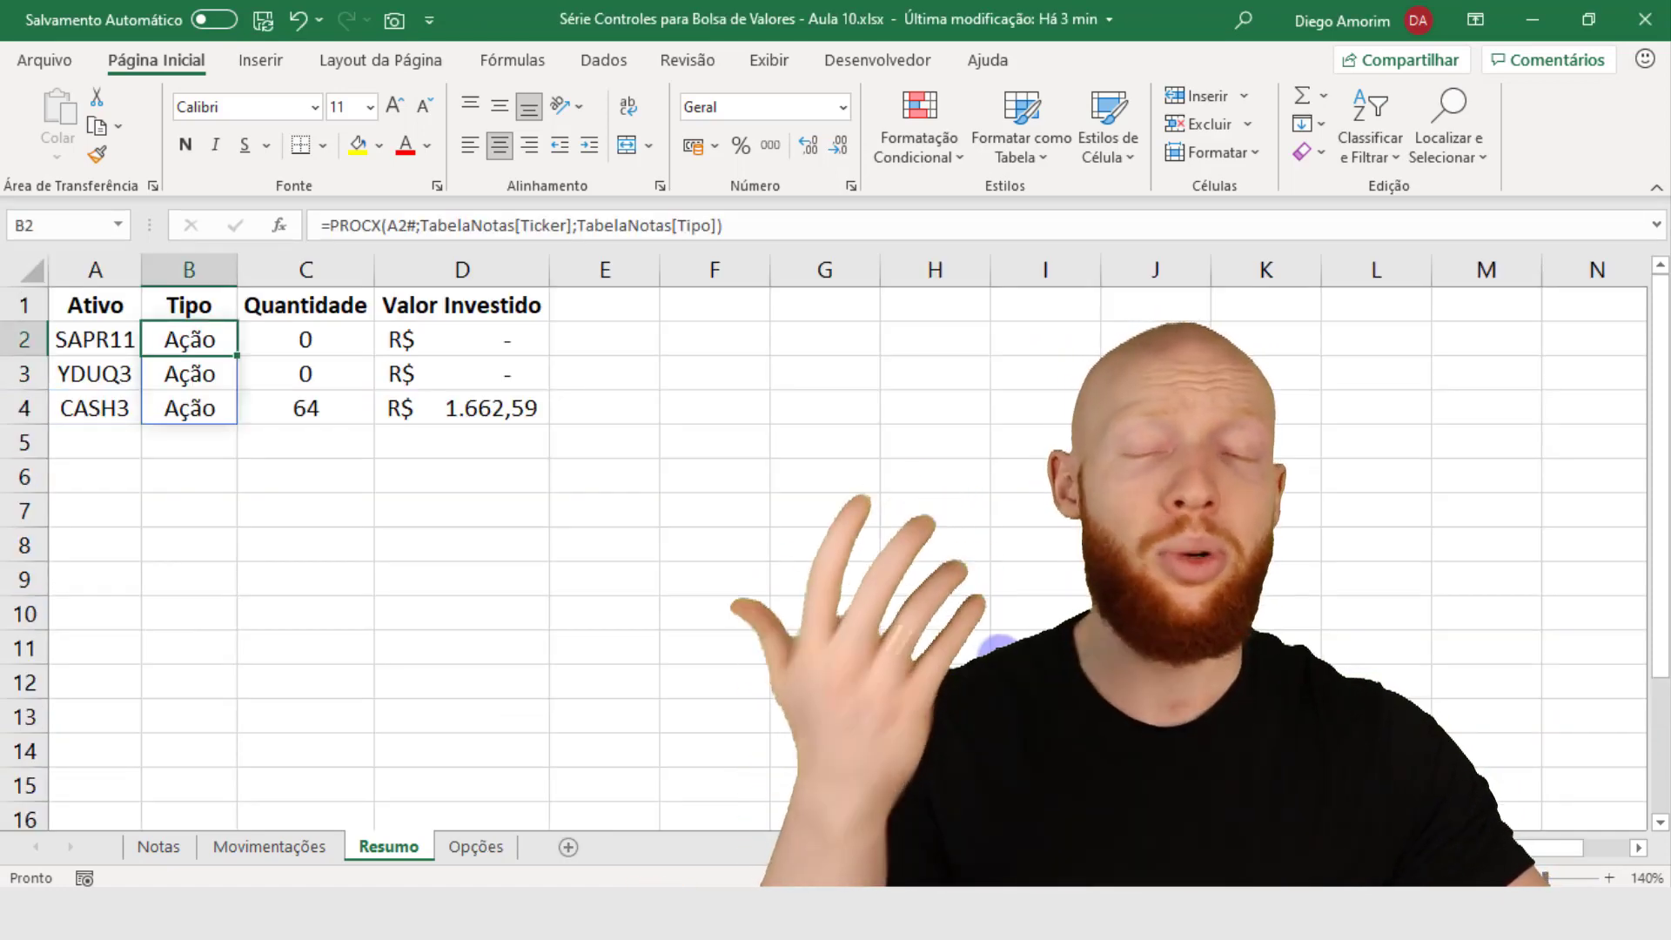
left_click(997, 653)
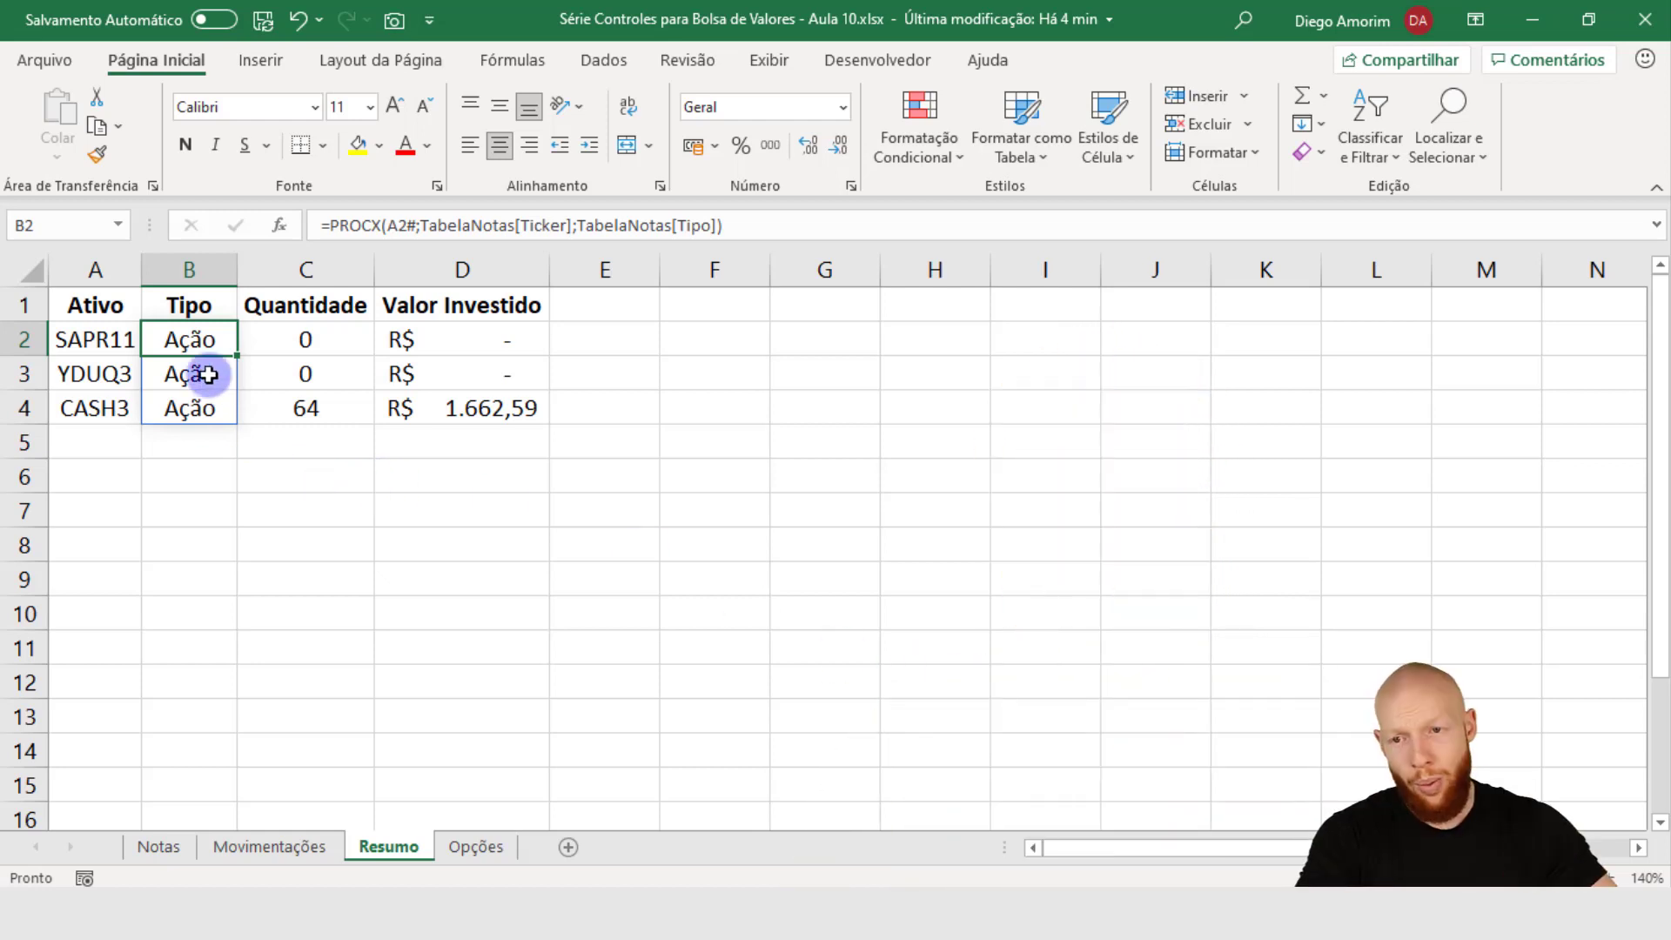
left_click_drag(88, 302, 429, 410)
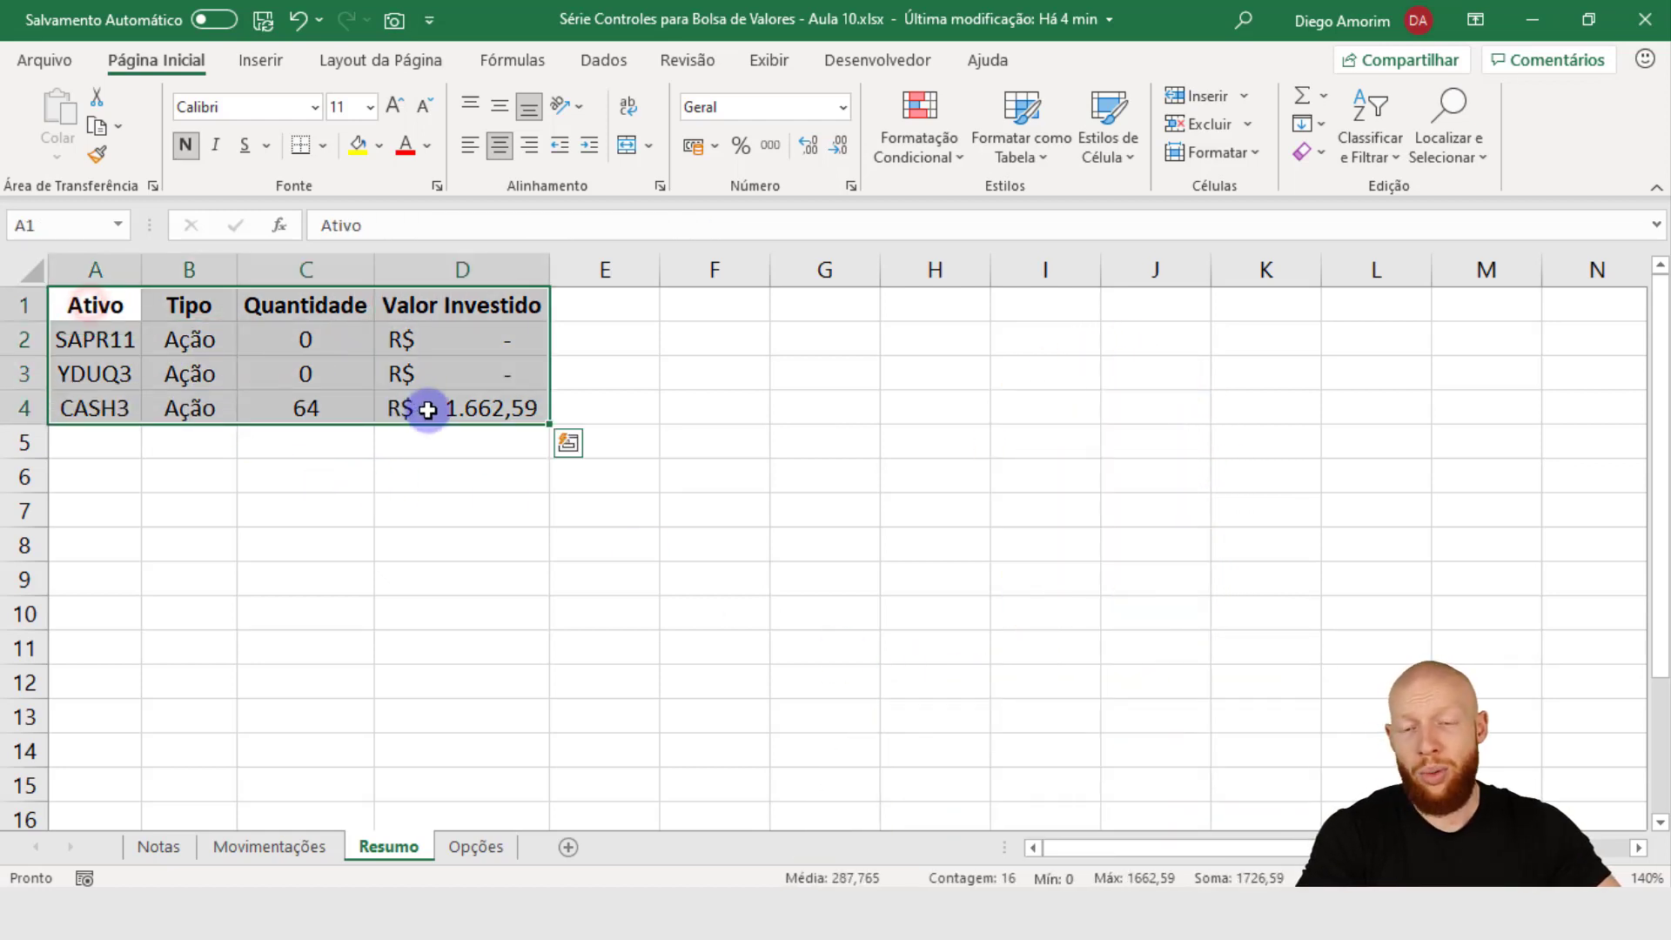
left_click(454, 450)
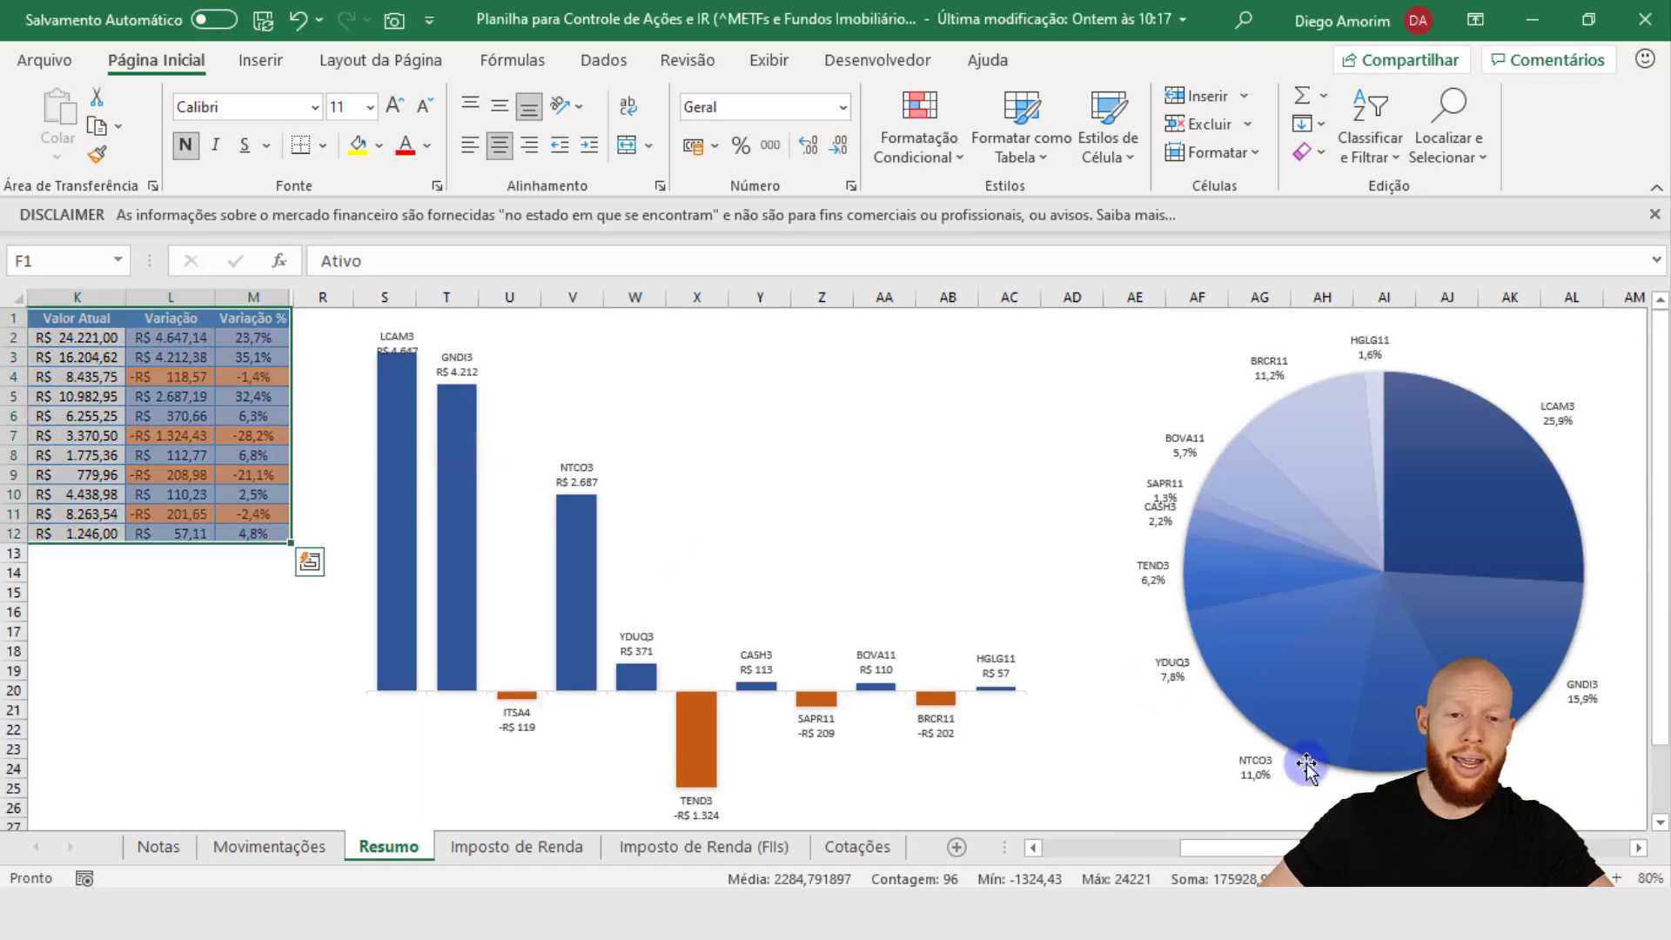
Step: Copy the headers Ativo through Variação % from the finished workbook's Resumo sheet into F1:M1 of Aula 10.xlsx's Resumo sheet, without formatting
scroll(641, 701, "left", 5)
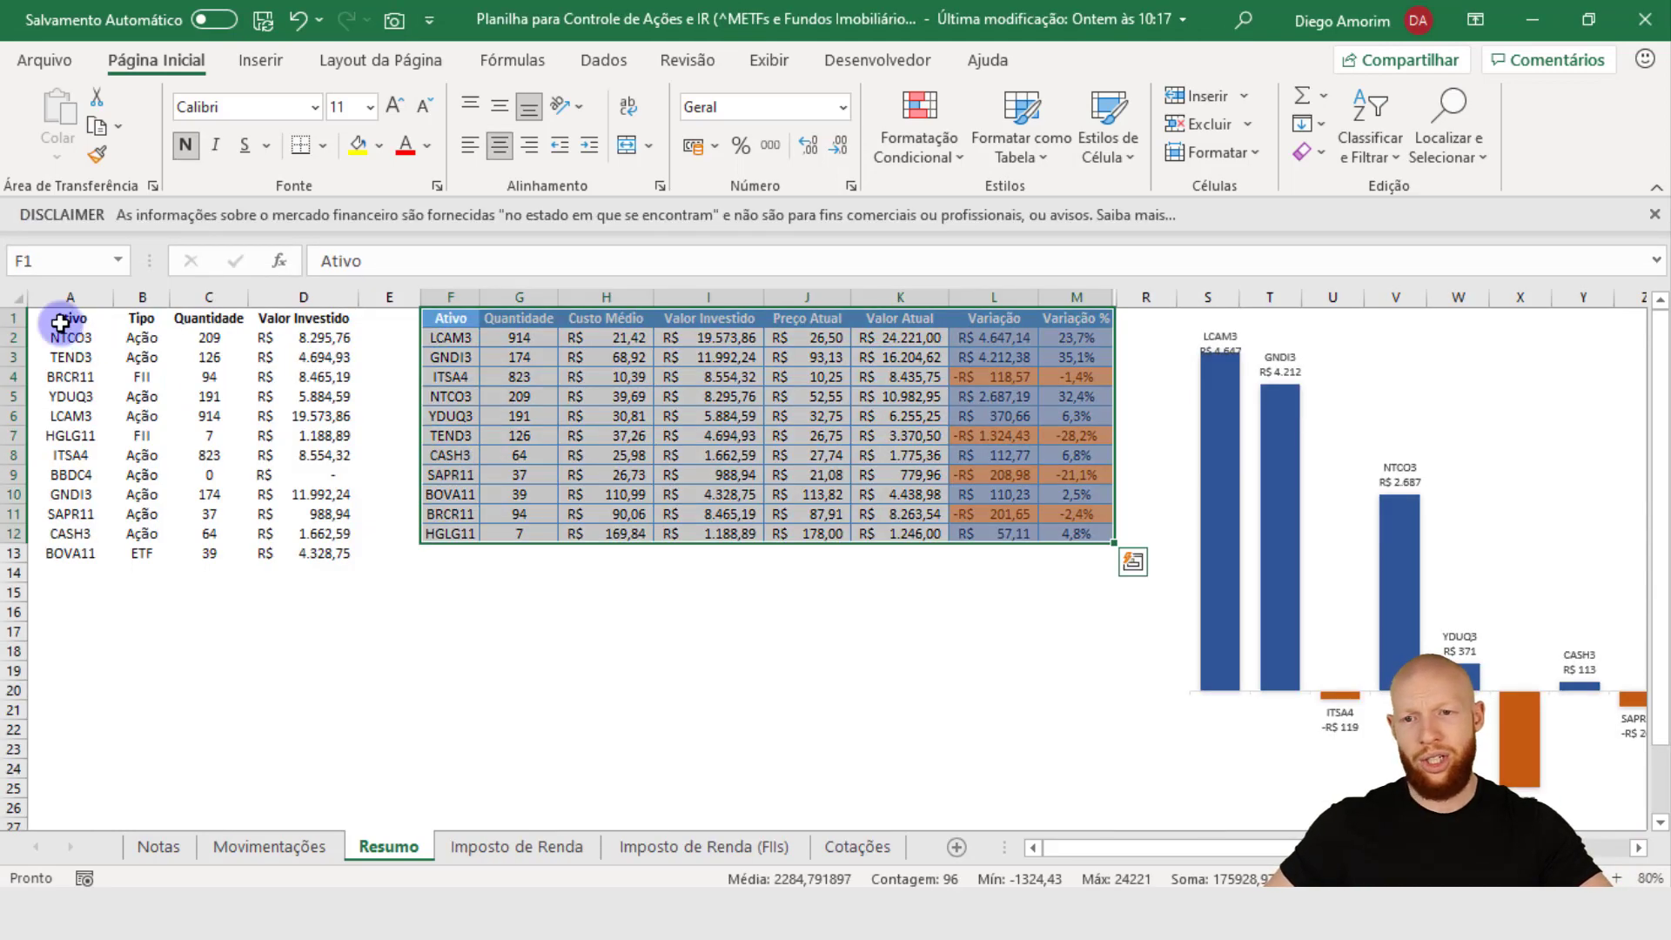
left_click_drag(65, 319, 338, 431)
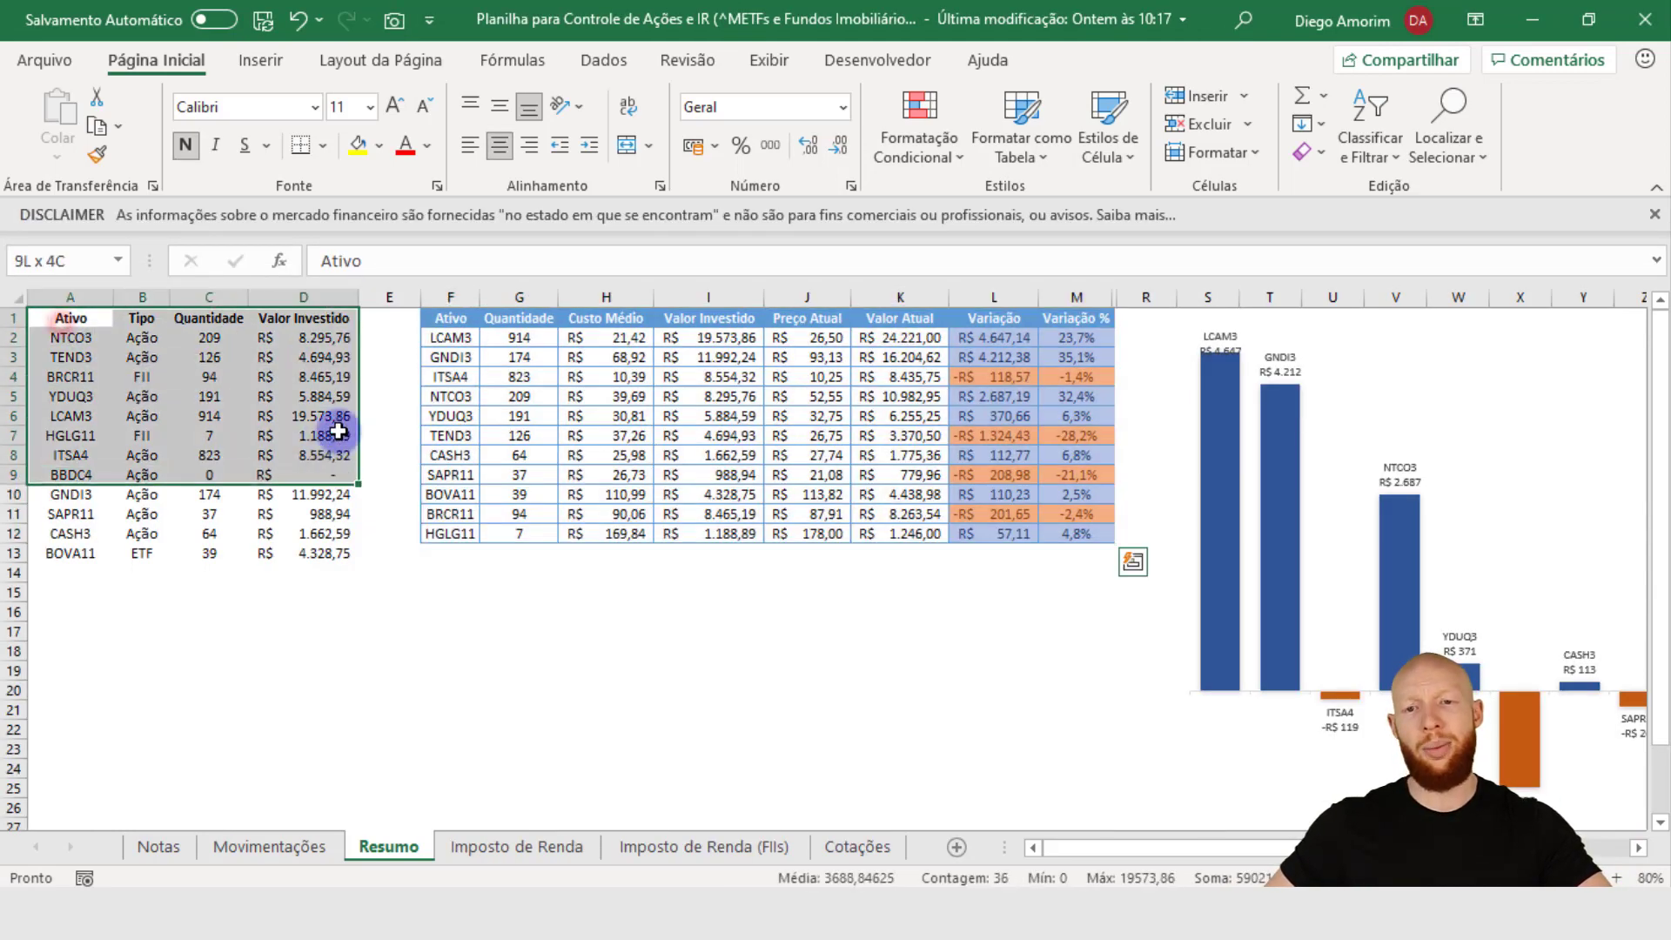
left_click_drag(451, 319, 1063, 315)
key("ctrl+c")
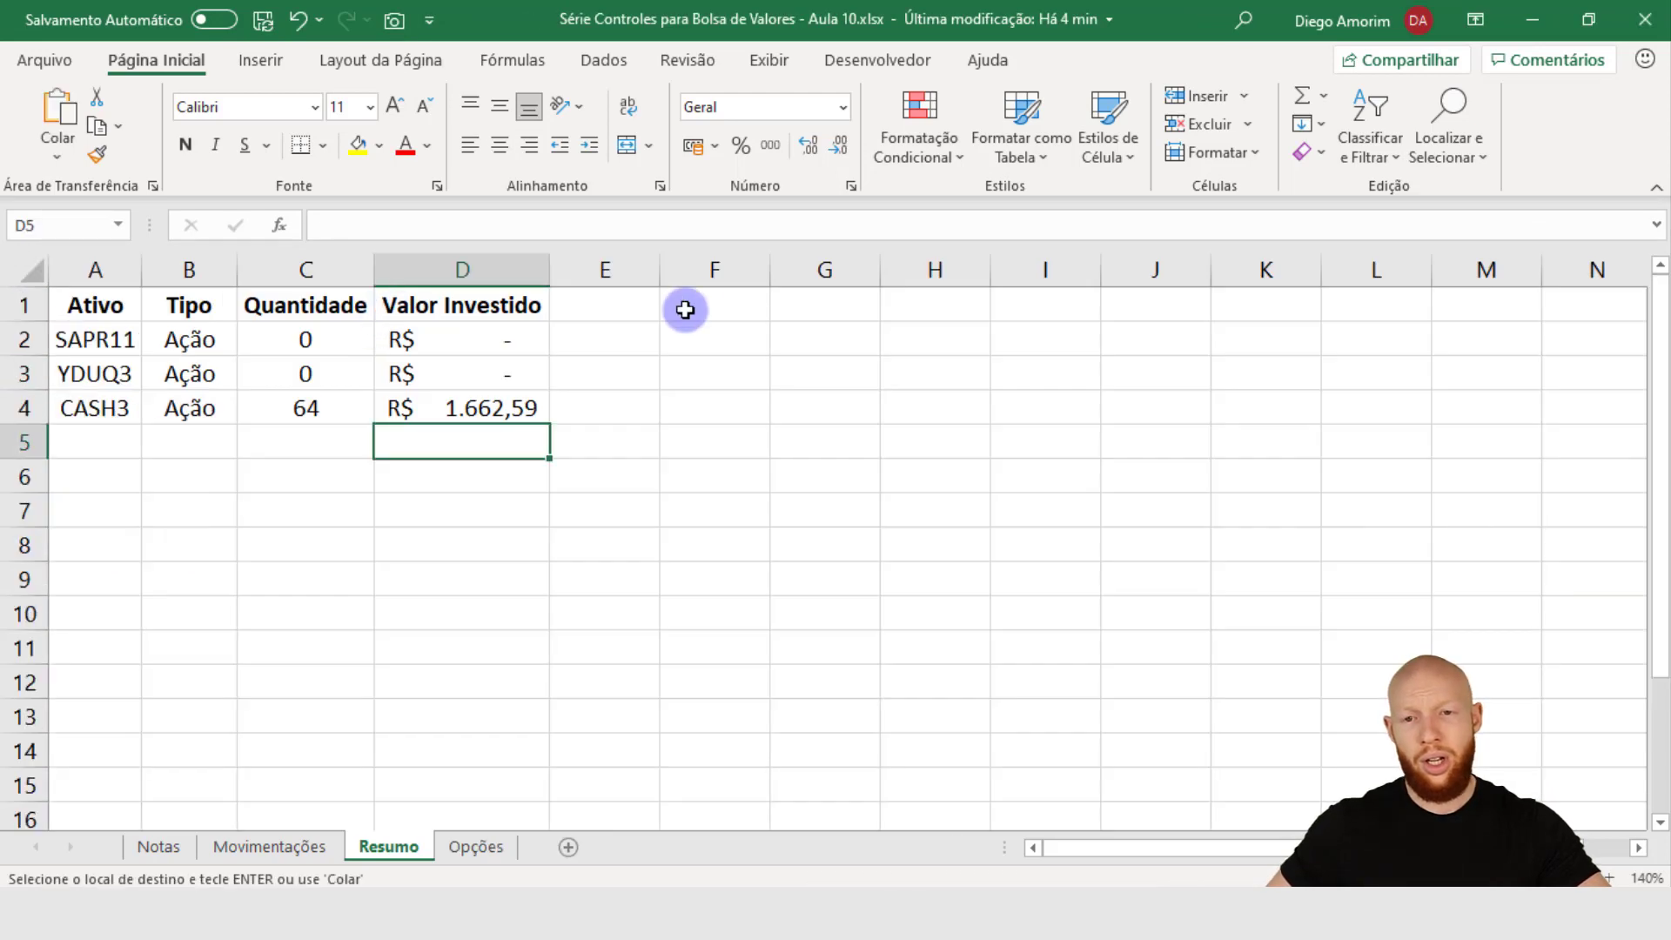
left_click(738, 304)
key("ctrl+v")
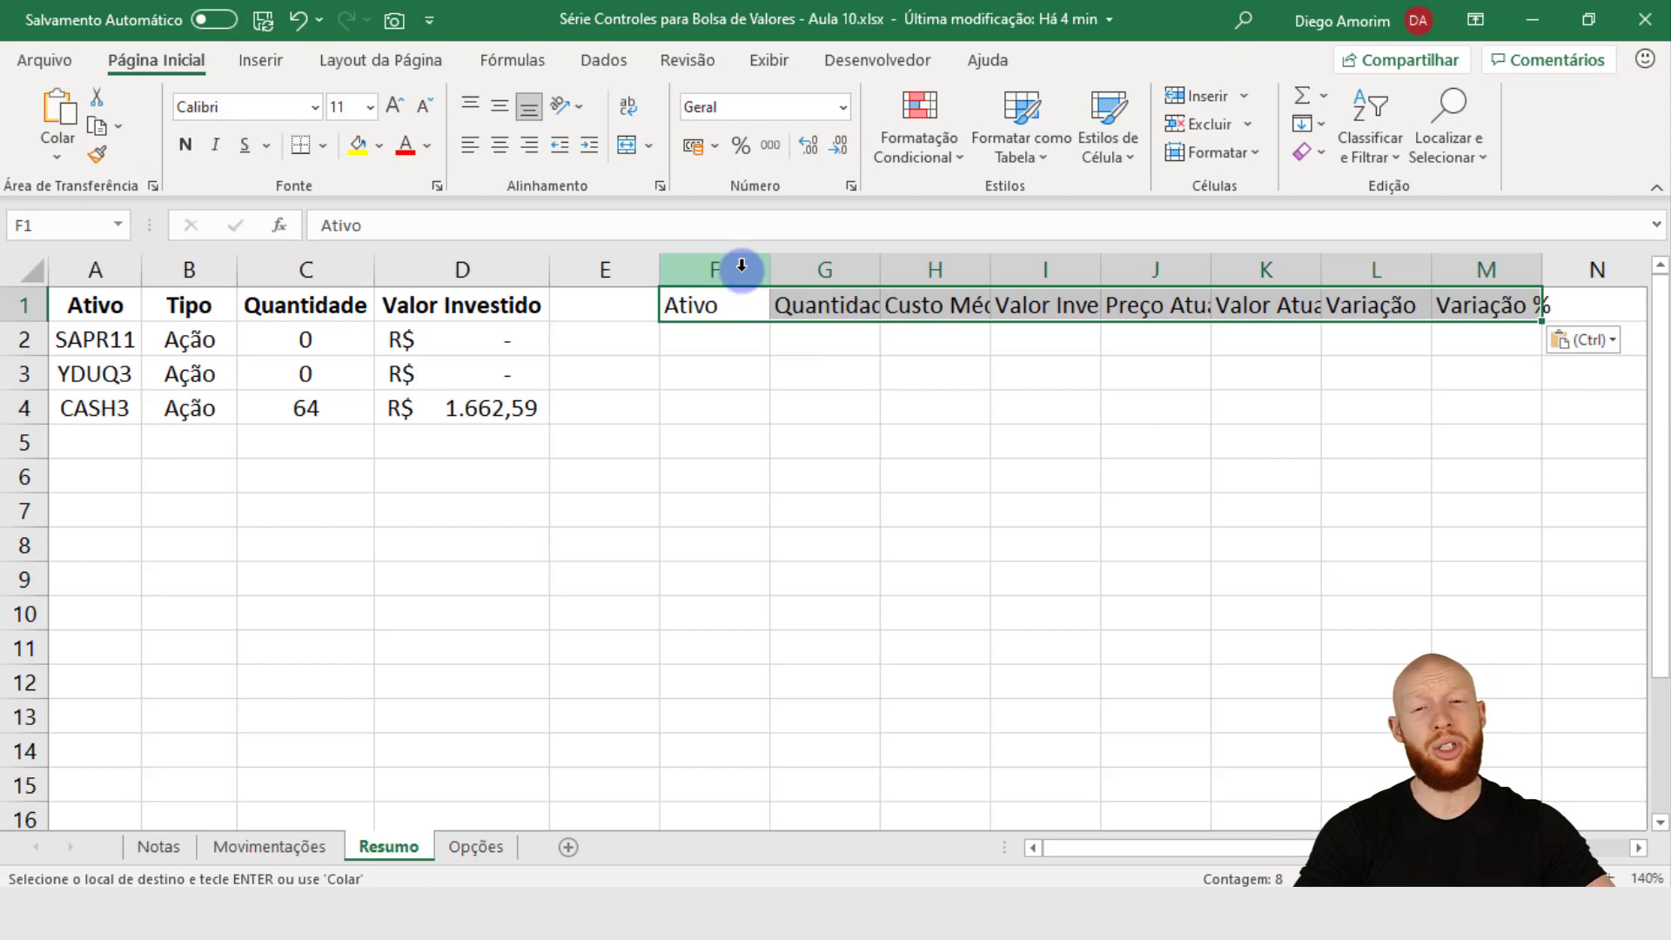
Step: Autofit the widths of columns F to M to the pasted headers
left_click_drag(743, 269, 1436, 270)
double_click(1435, 269)
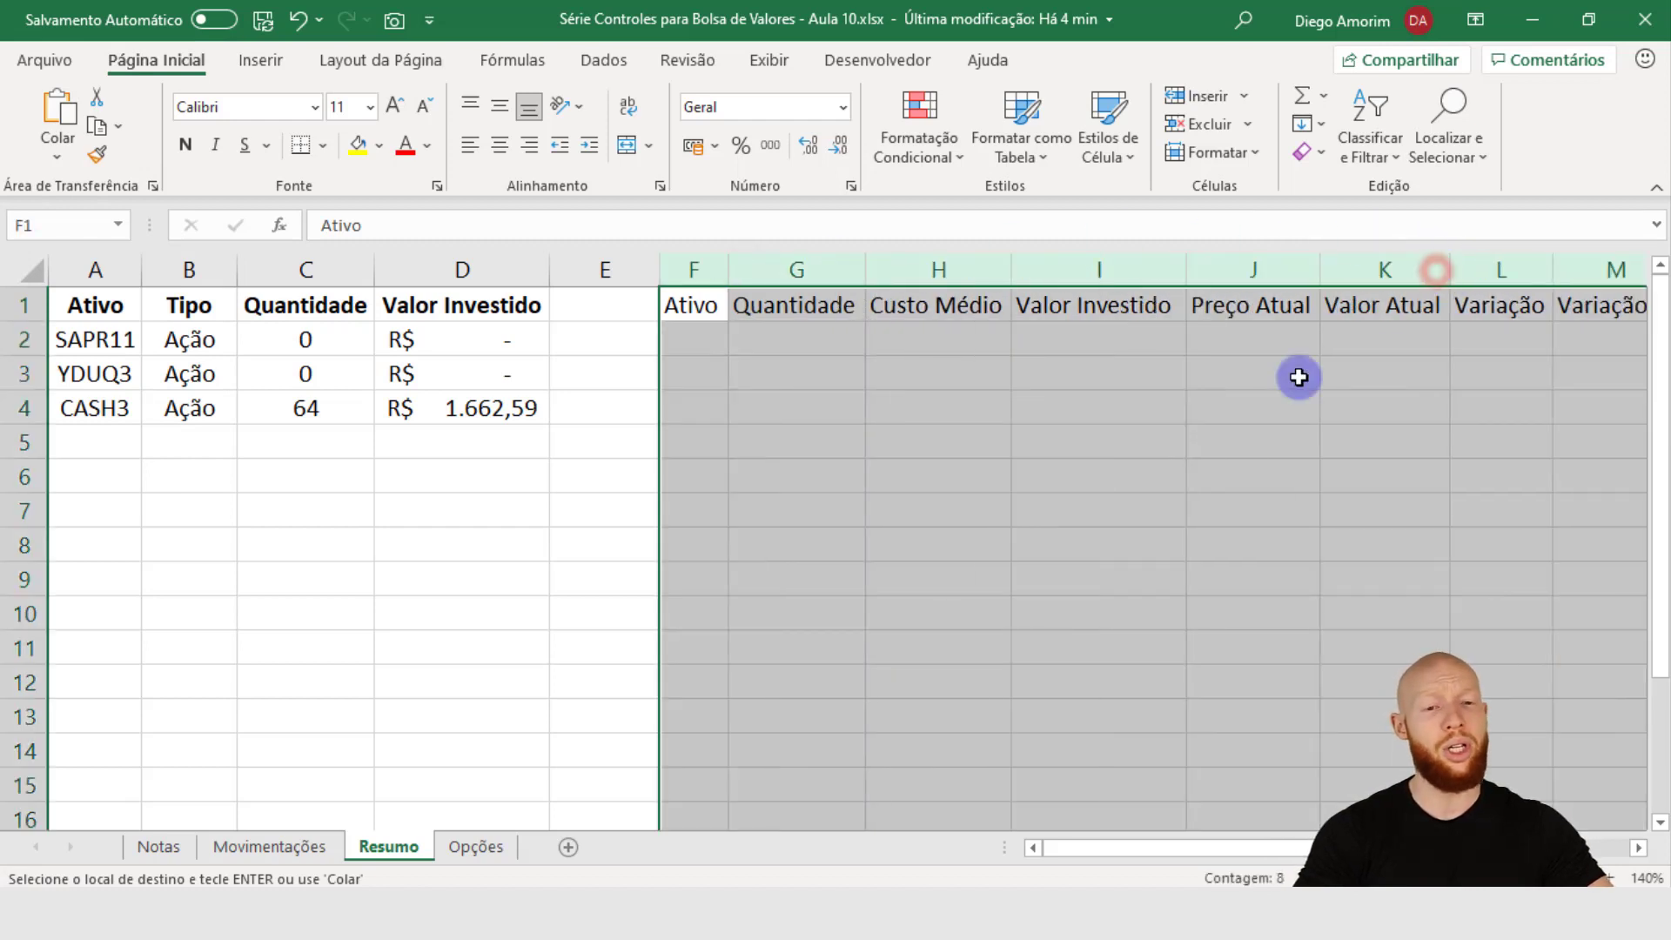
left_click(1298, 373)
left_click_drag(1249, 846, 777, 799)
Step: Narrow the empty column E to about half its width as a spacer between the two tables
left_click(599, 261)
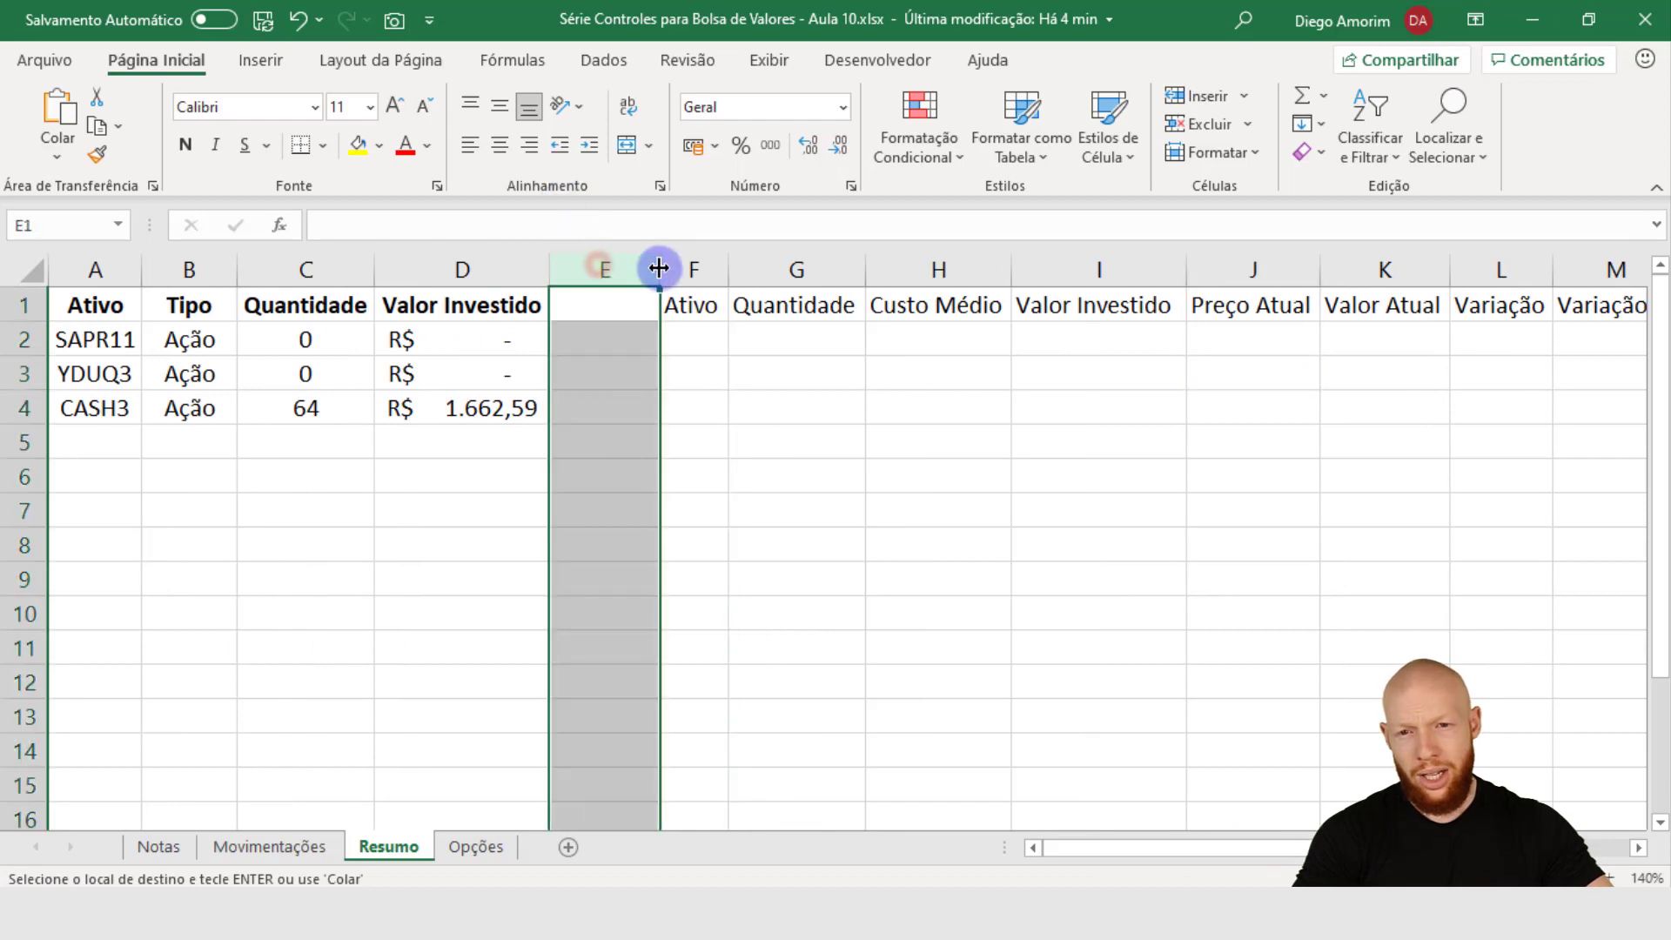
left_click_drag(659, 265, 1555, 310)
left_click(1188, 494)
left_click(649, 333)
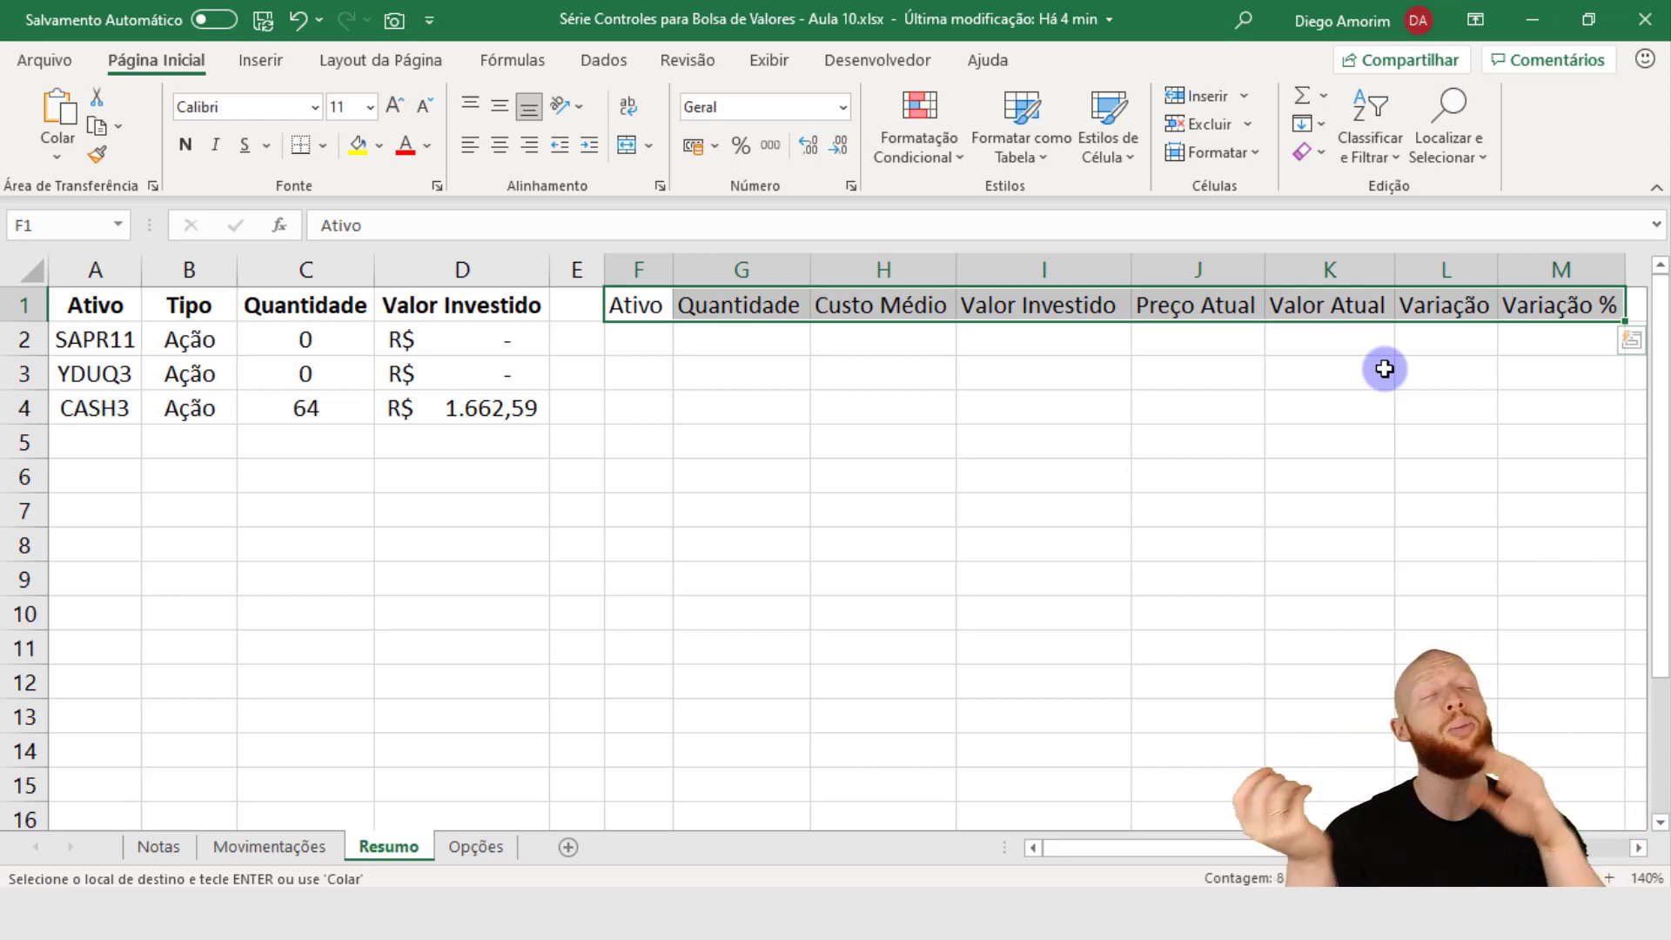
Step: Compare the asset rows of the existing A1:D4 summary with the empty row under the new headers
left_click(636, 340)
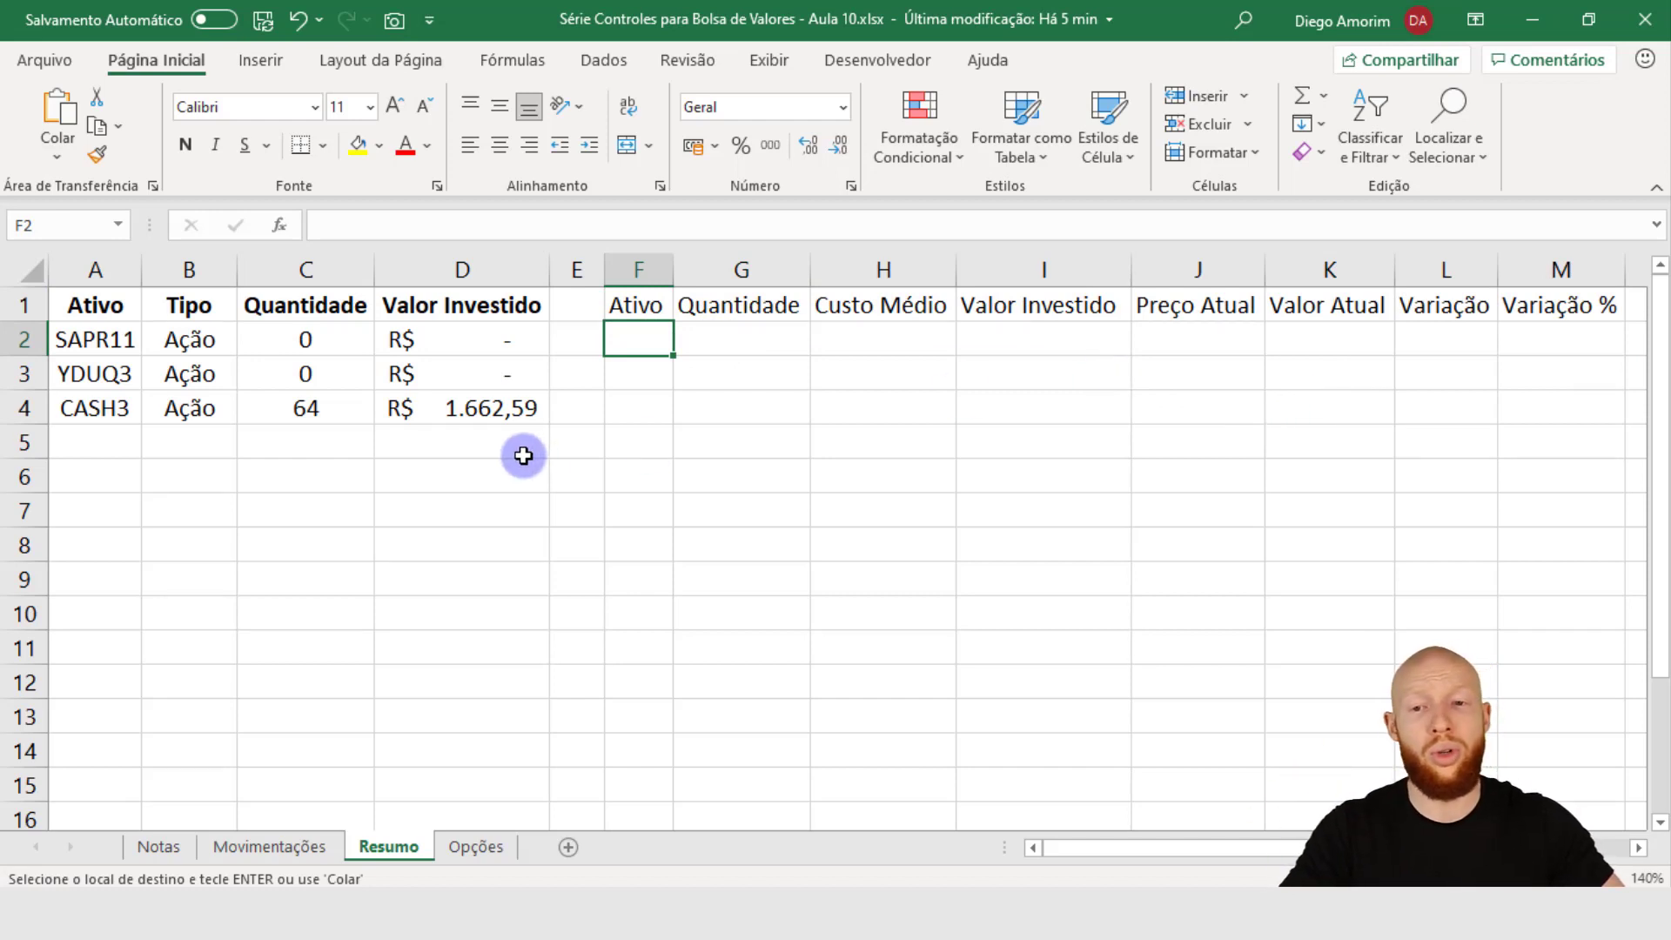
left_click(107, 310)
left_click_drag(107, 310, 533, 429)
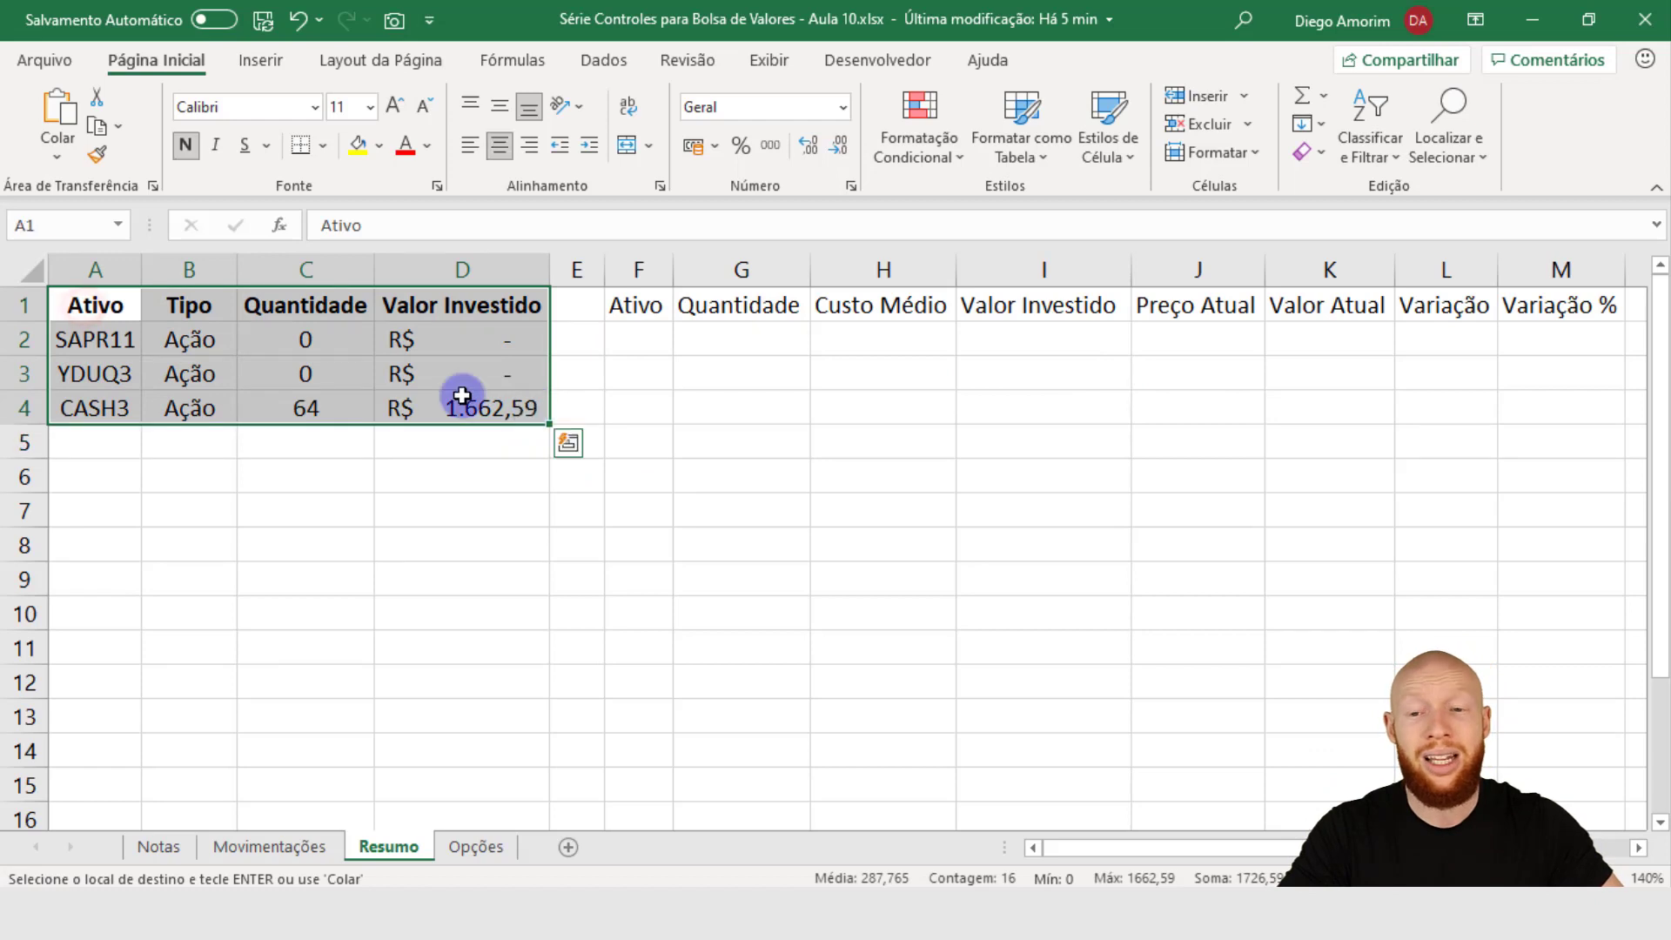
left_click_drag(120, 347, 189, 340)
left_click_drag(396, 338, 505, 370)
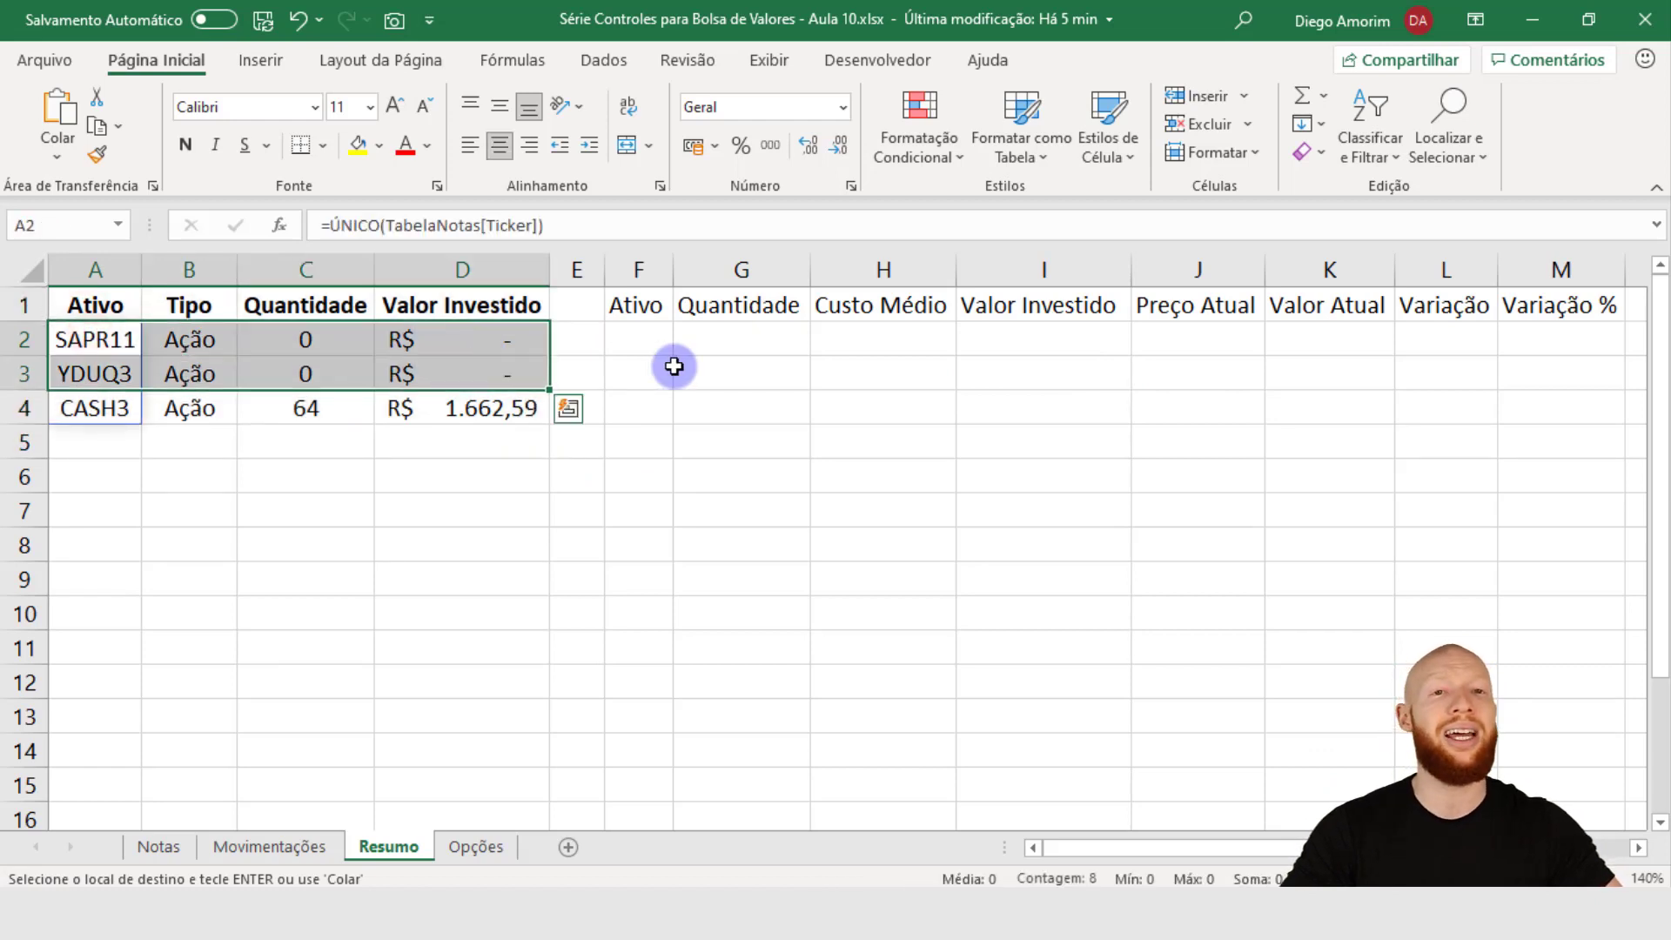
left_click(684, 343)
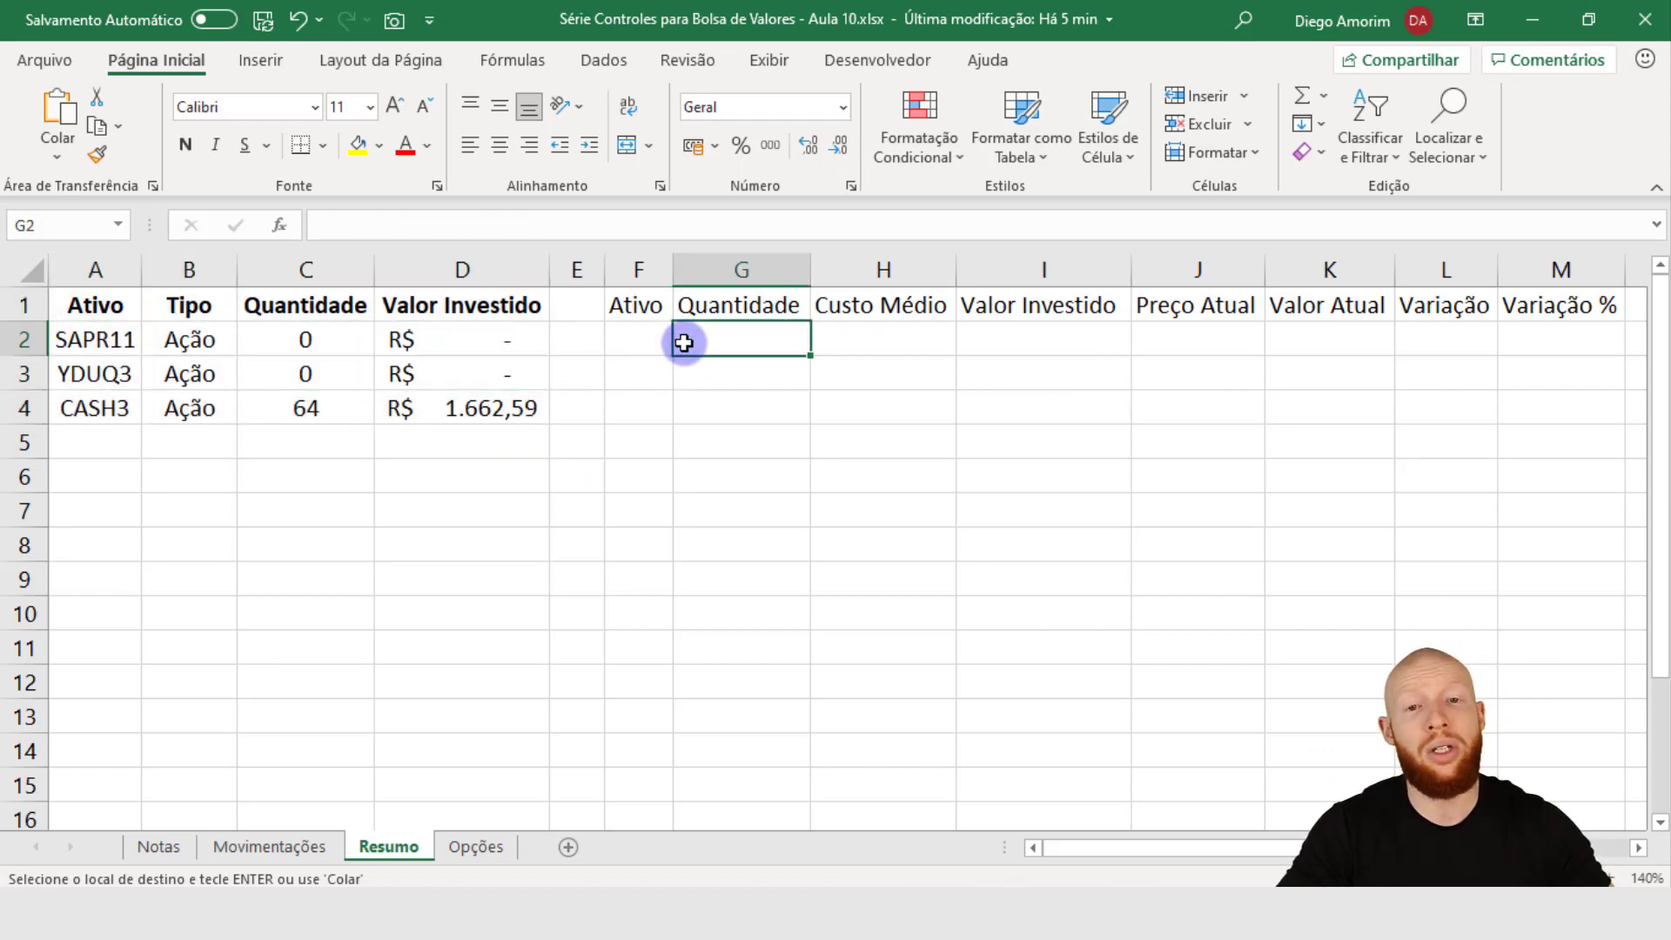
left_click(656, 325)
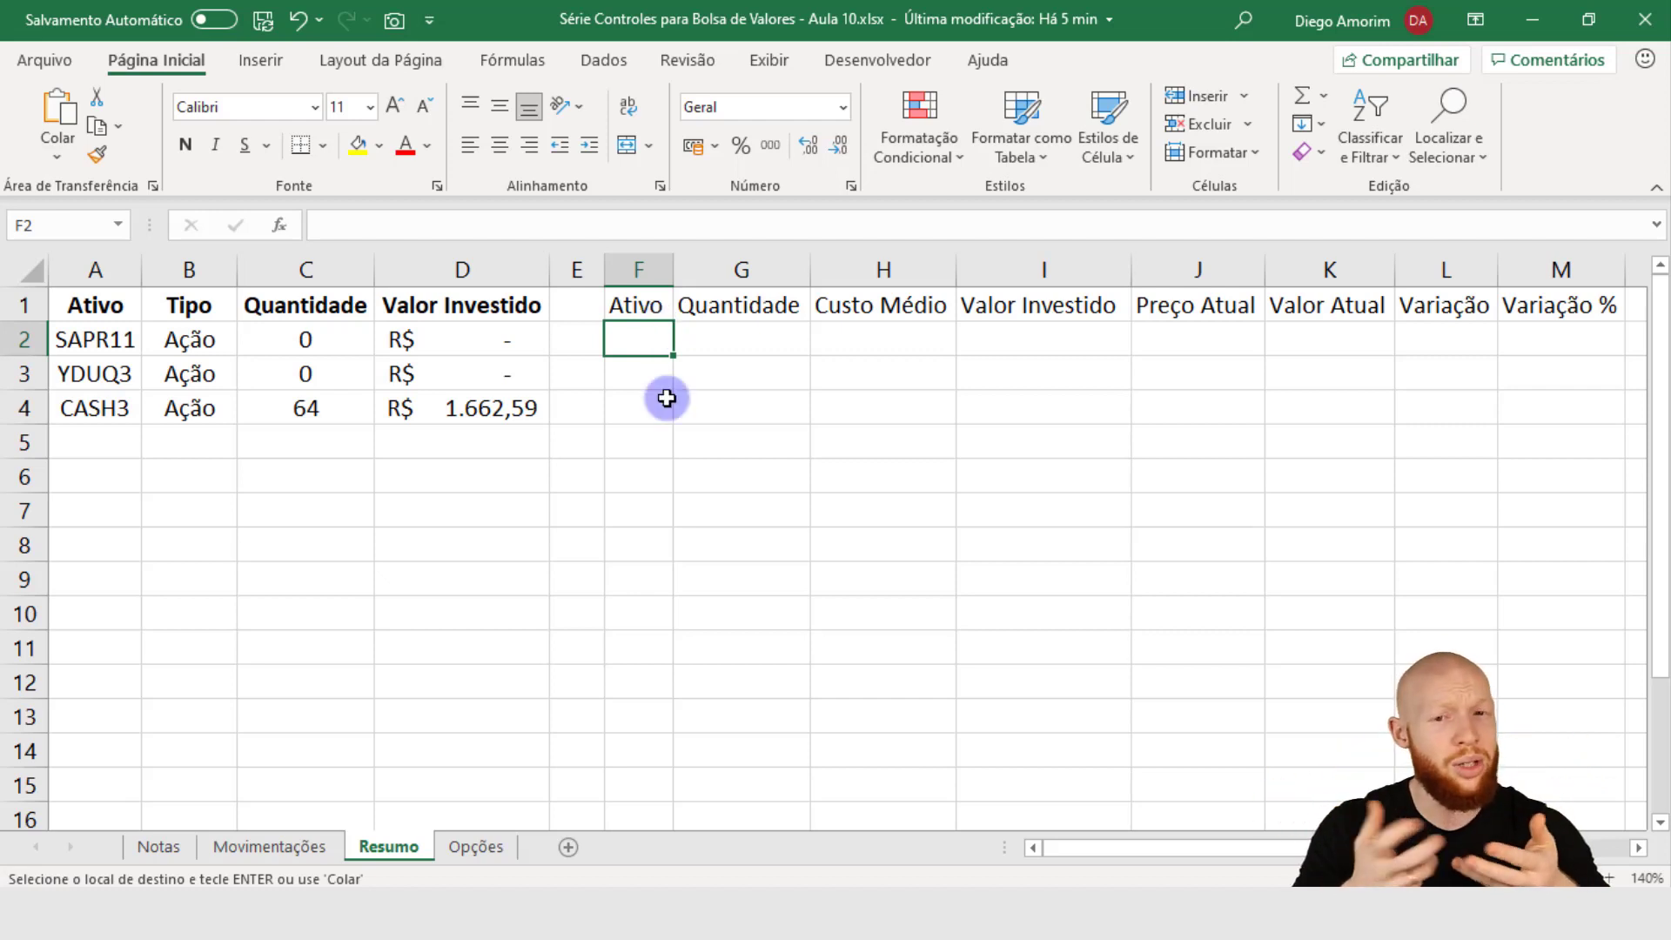
left_click_drag(656, 338, 944, 338)
left_click_drag(1197, 848, 1119, 850)
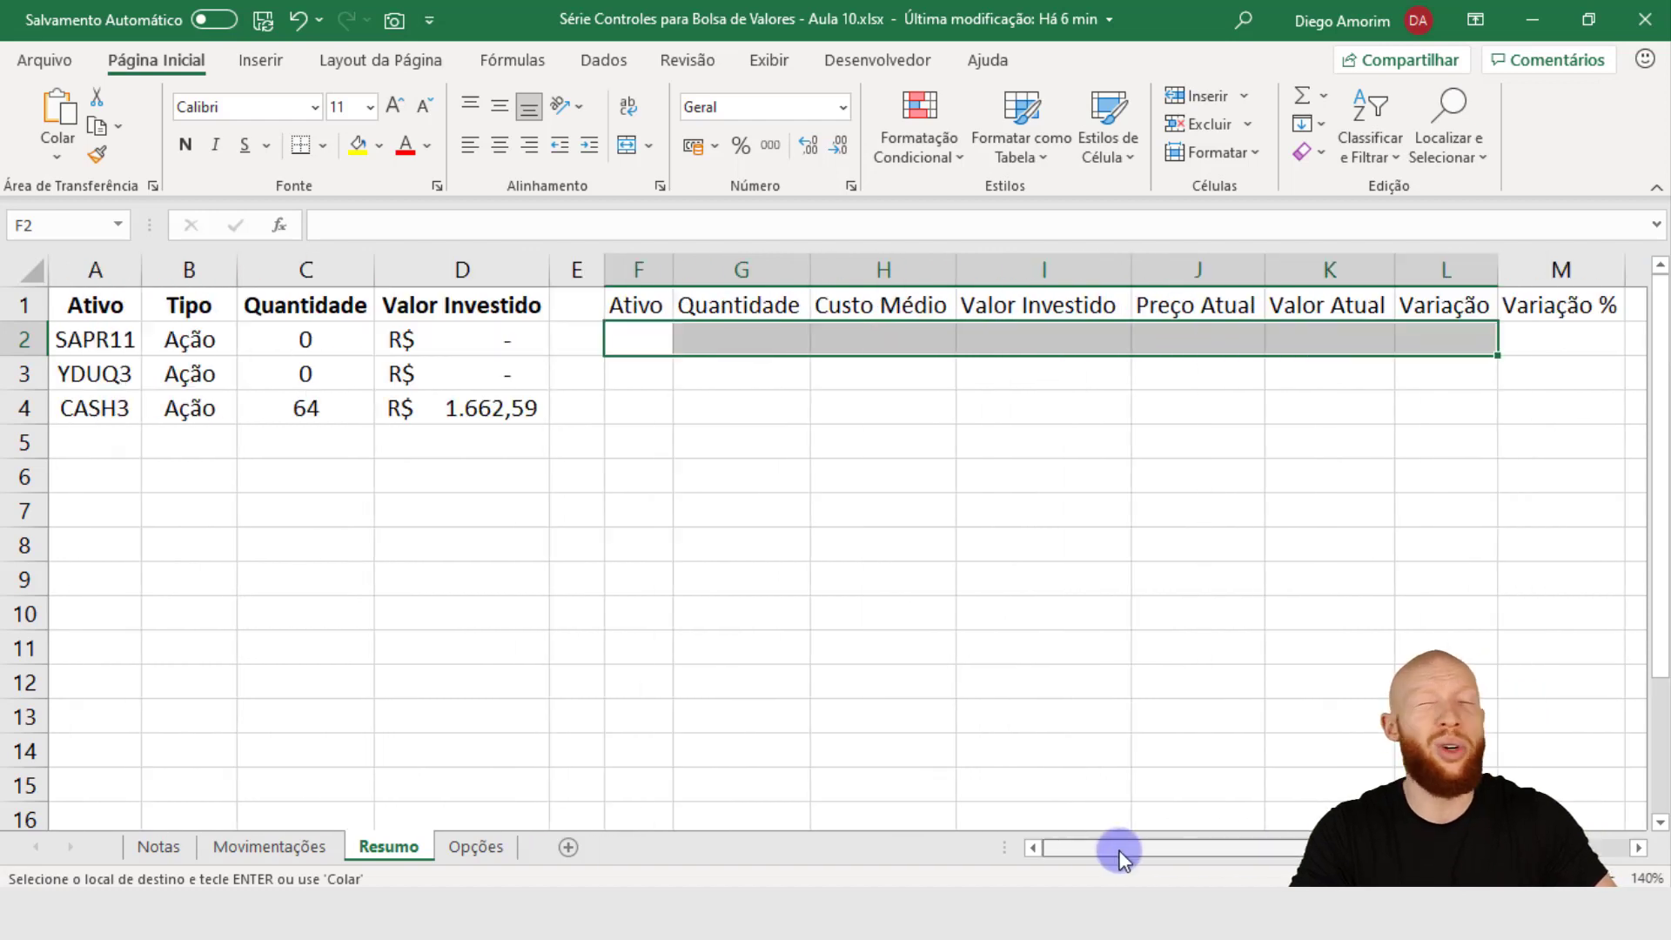
left_click(649, 344)
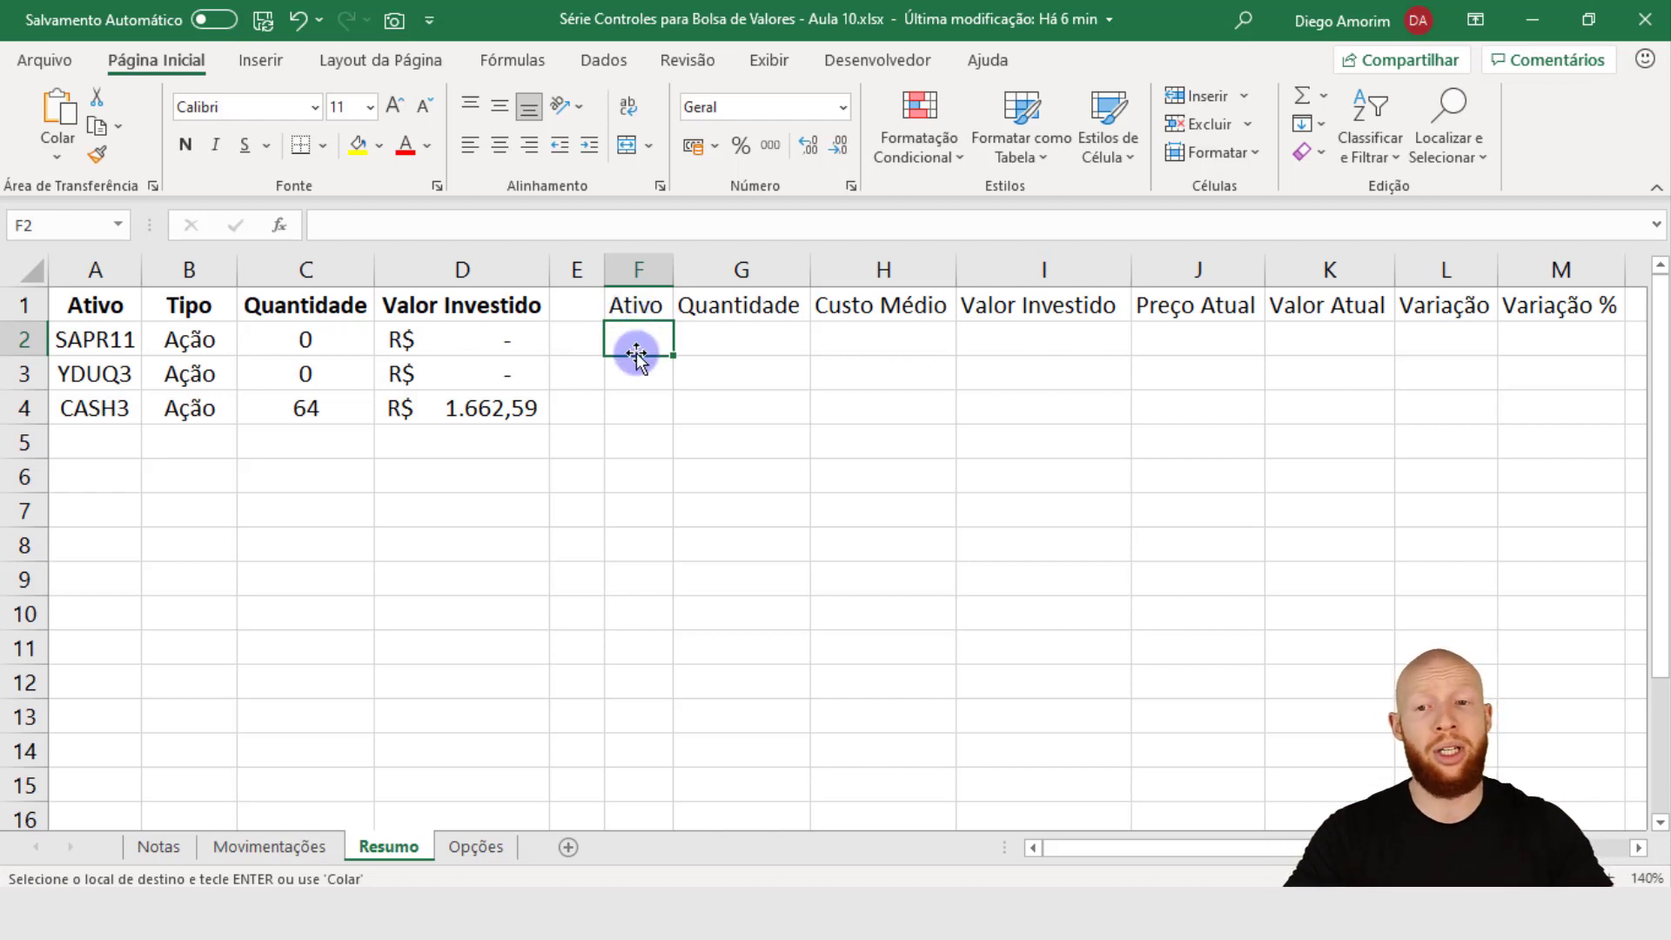
Step: Examine the Ativo and Quantidade columns of the existing summary for the condition that decides which assets to list
left_click(110, 410)
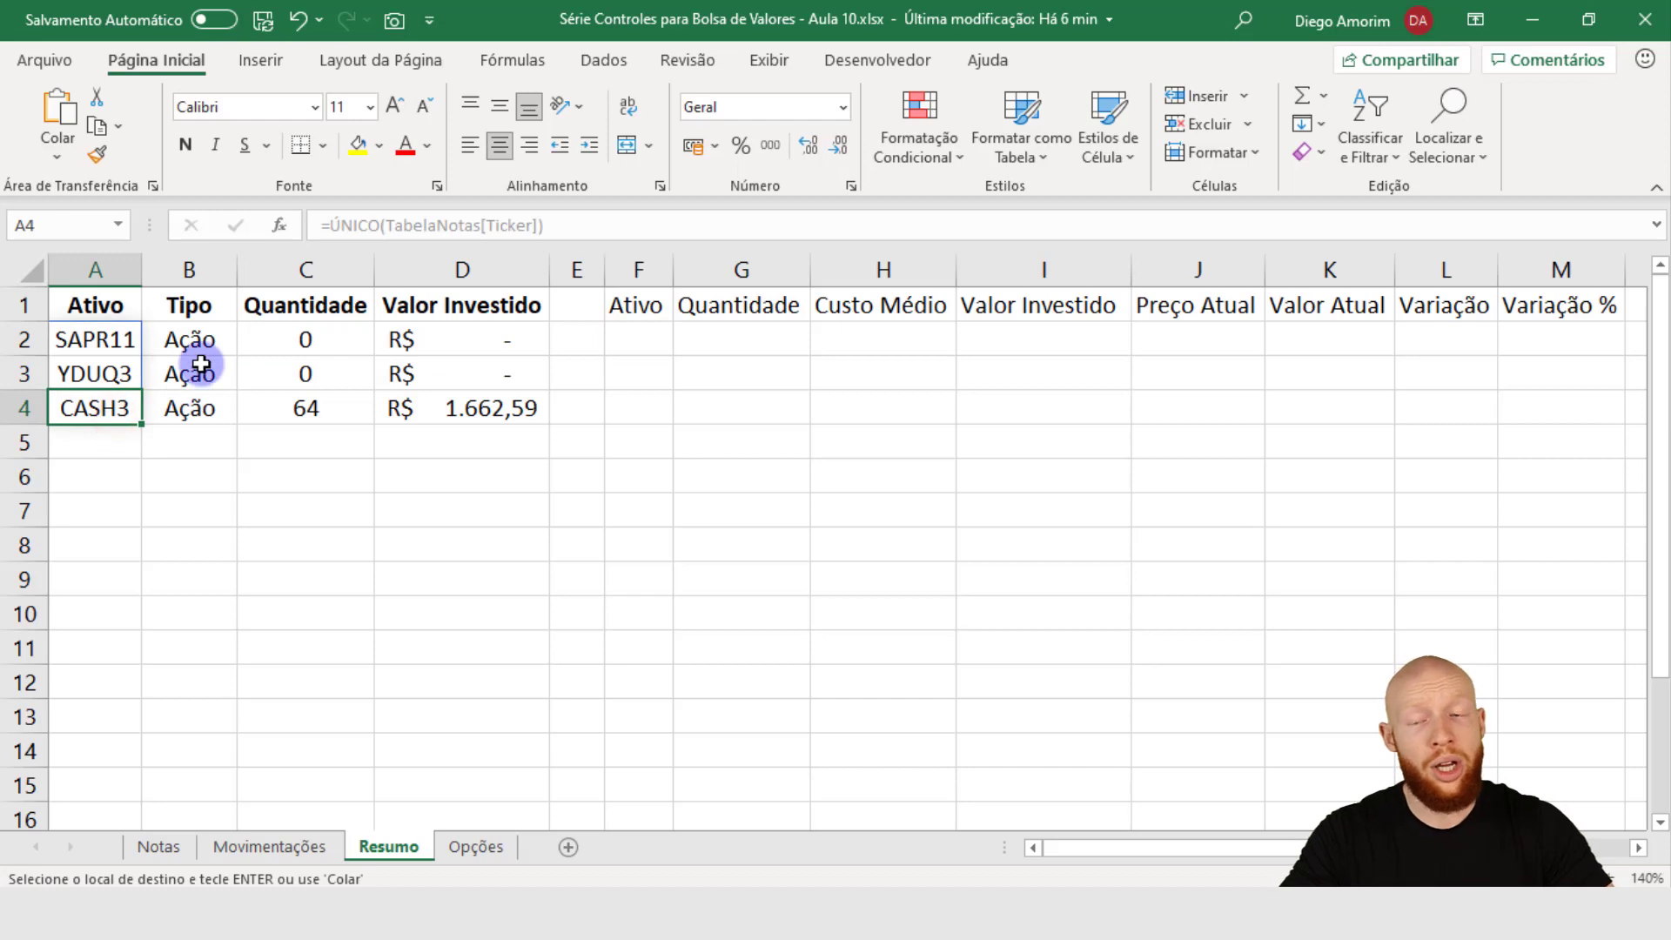
left_click_drag(86, 410, 70, 328)
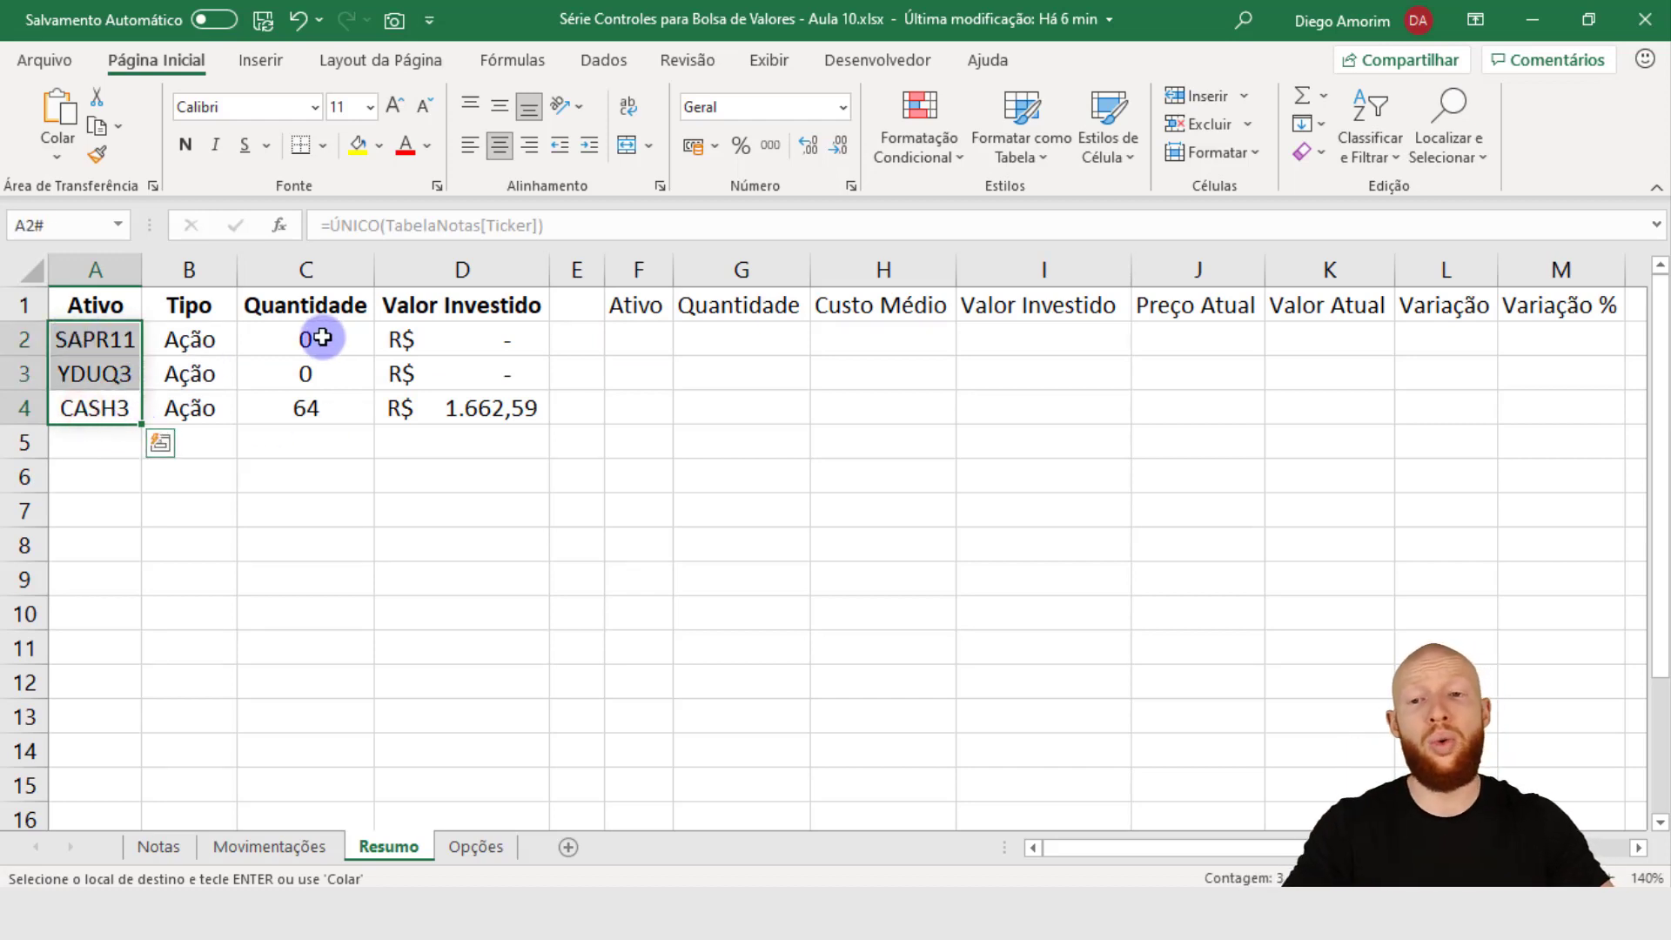
left_click_drag(322, 338, 313, 406)
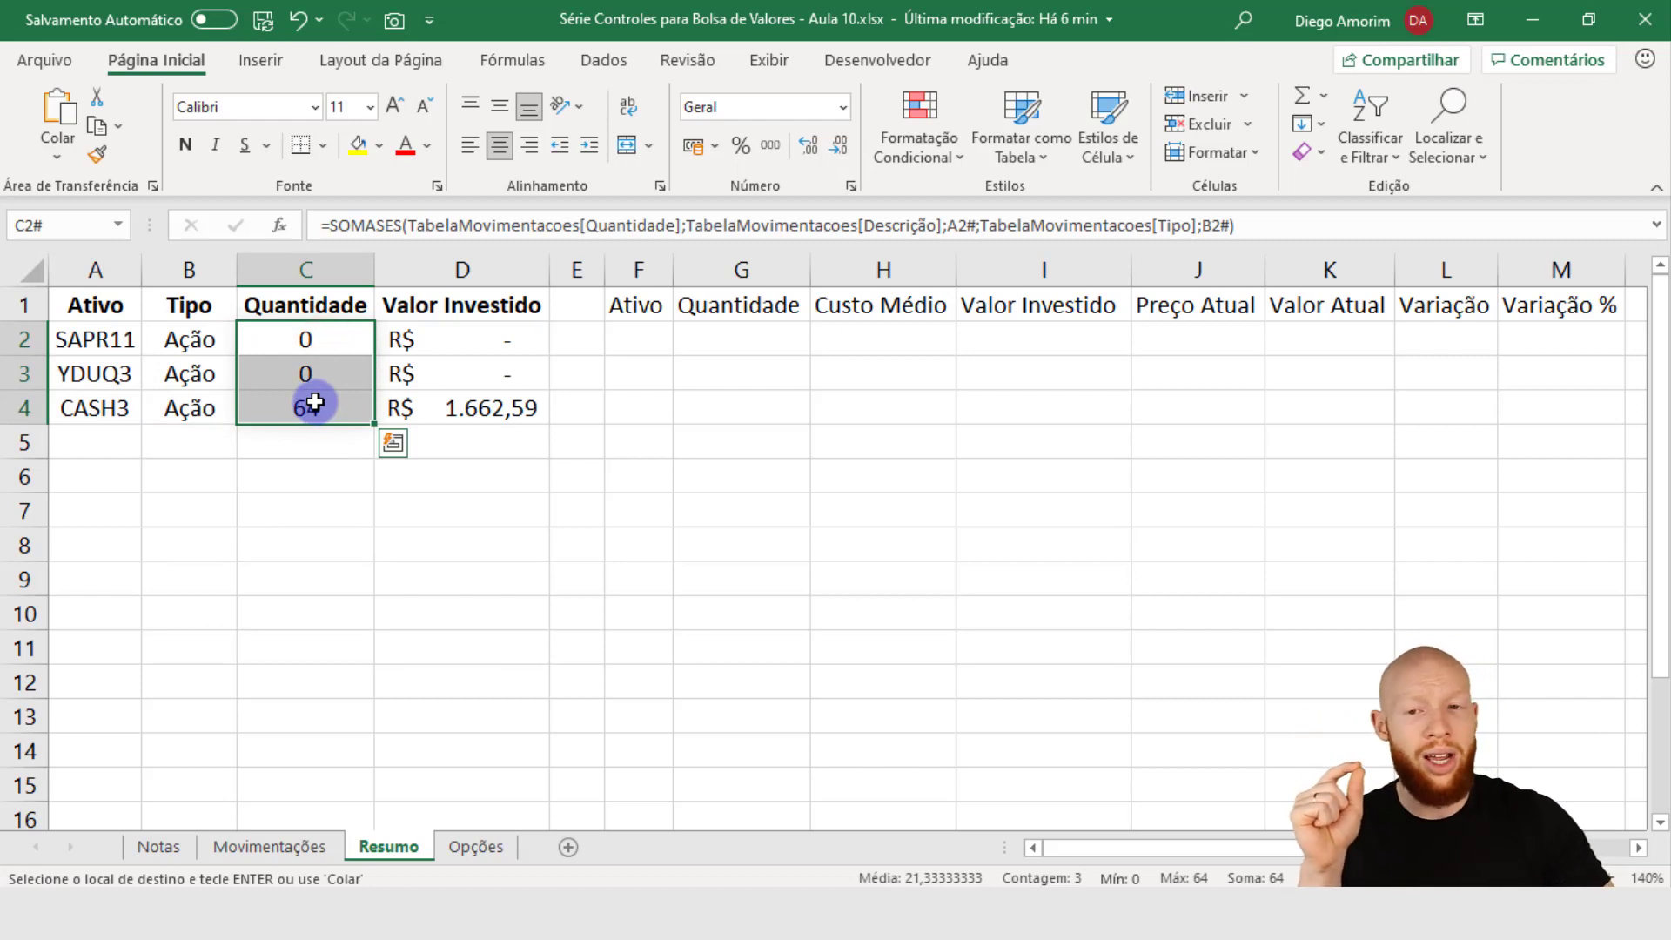
left_click(636, 344)
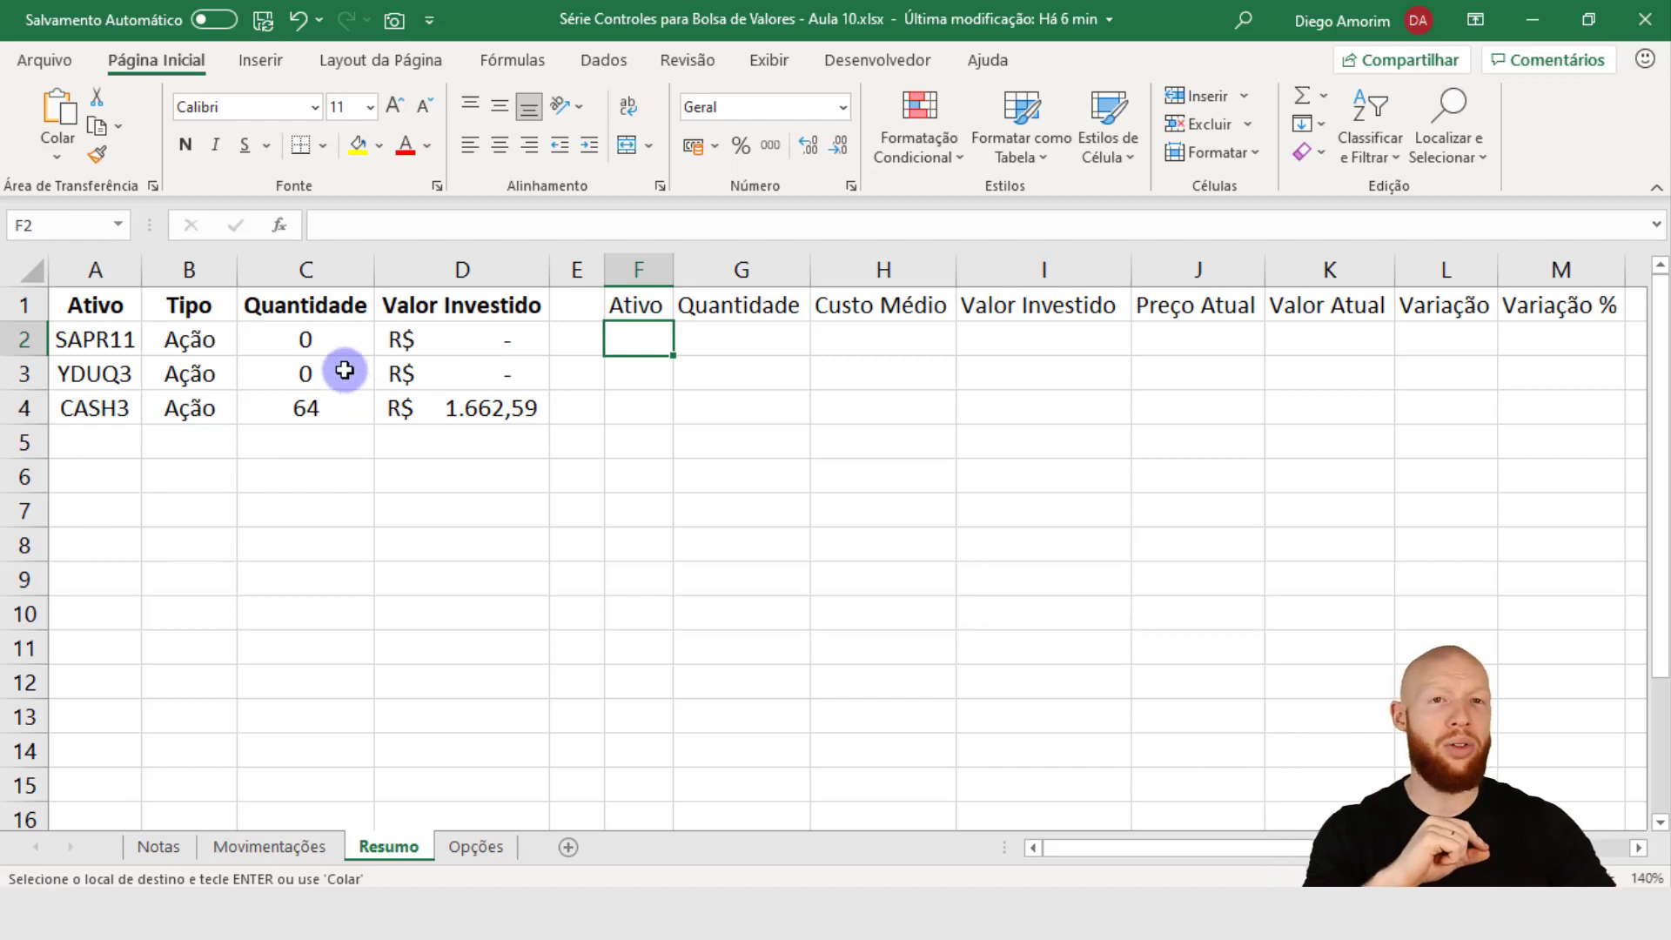
left_click(300, 314)
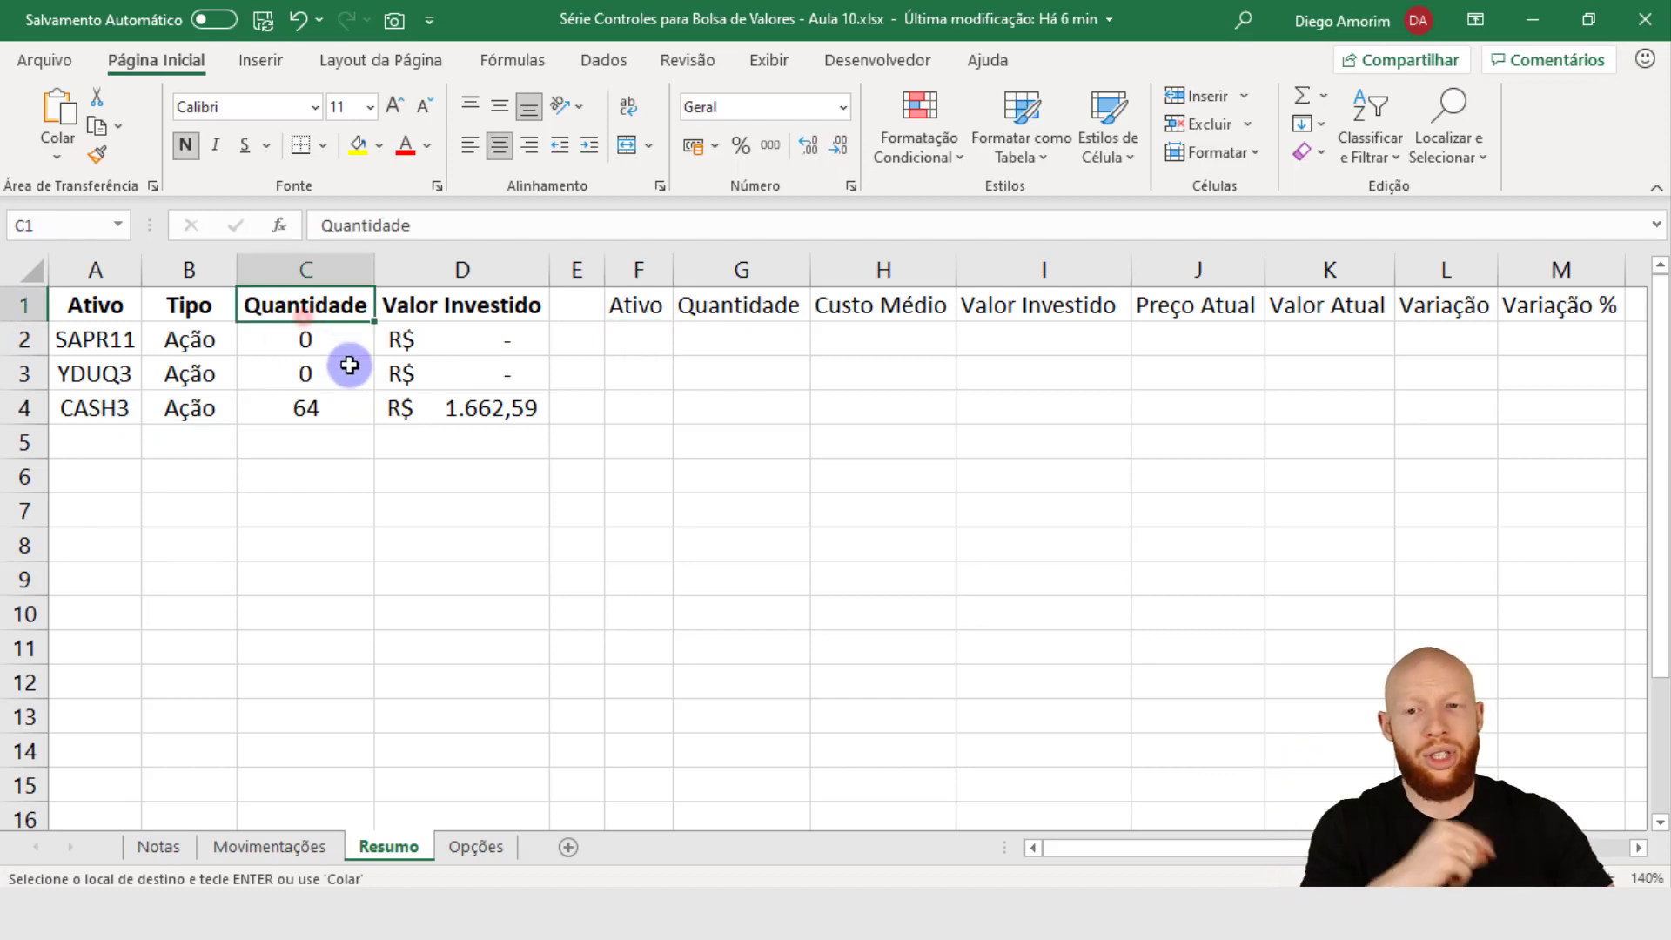
left_click(333, 349)
left_click(328, 362)
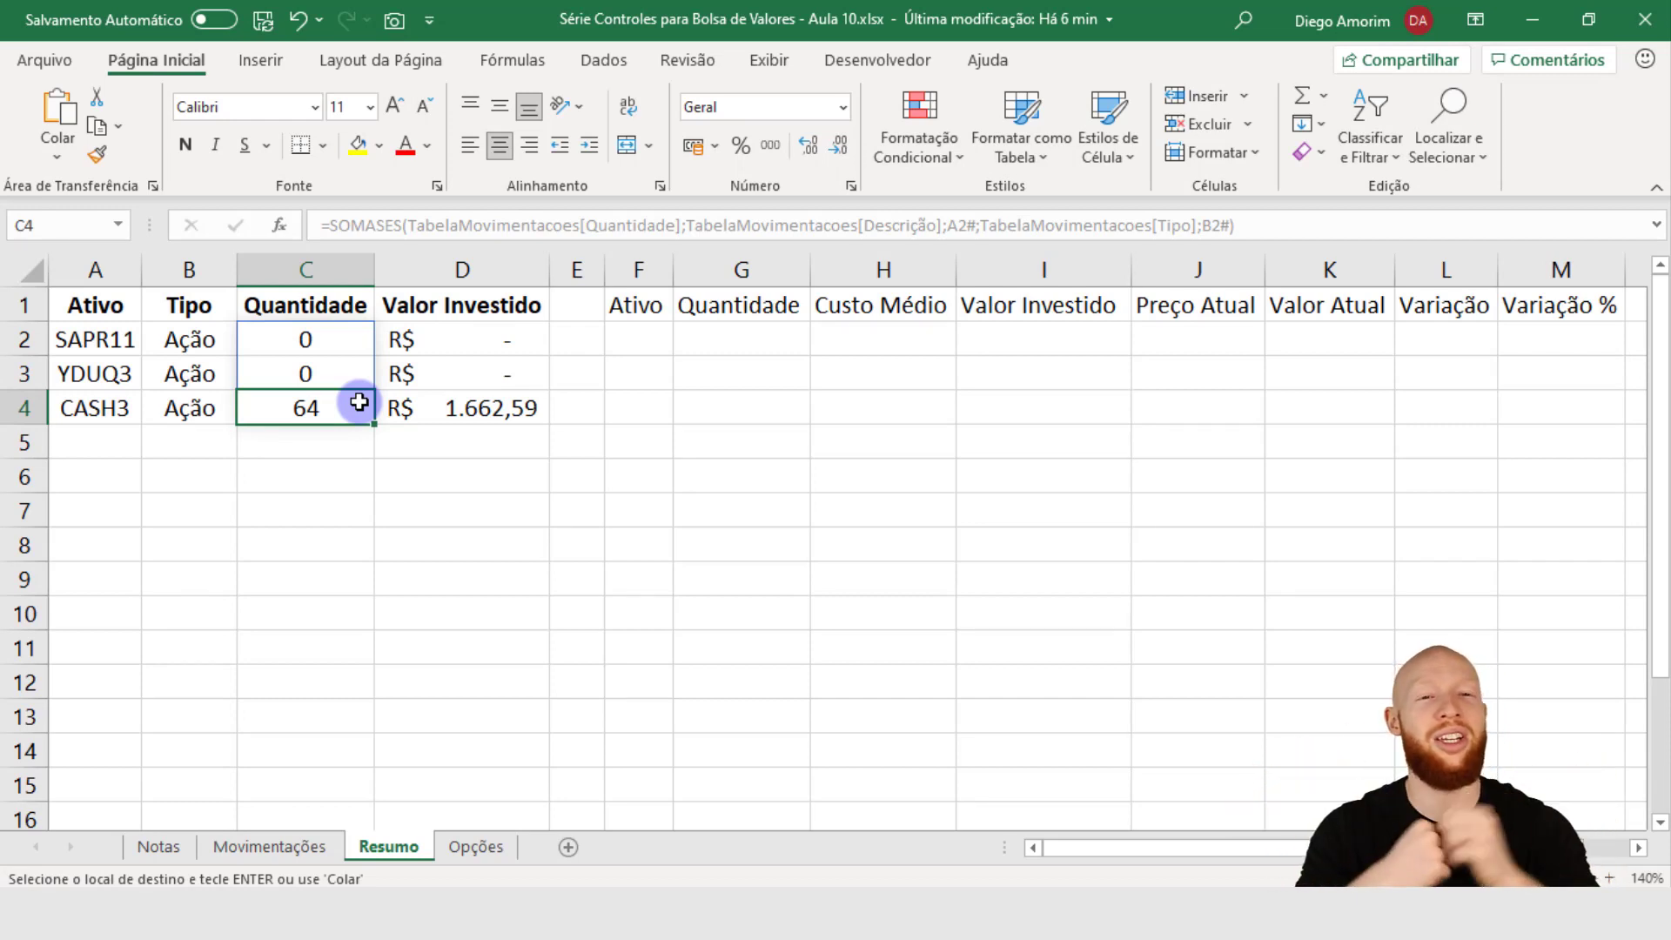
Step: Start a FILTRO formula in F2 with the spilled asset list A2# as its array
left_click(638, 342)
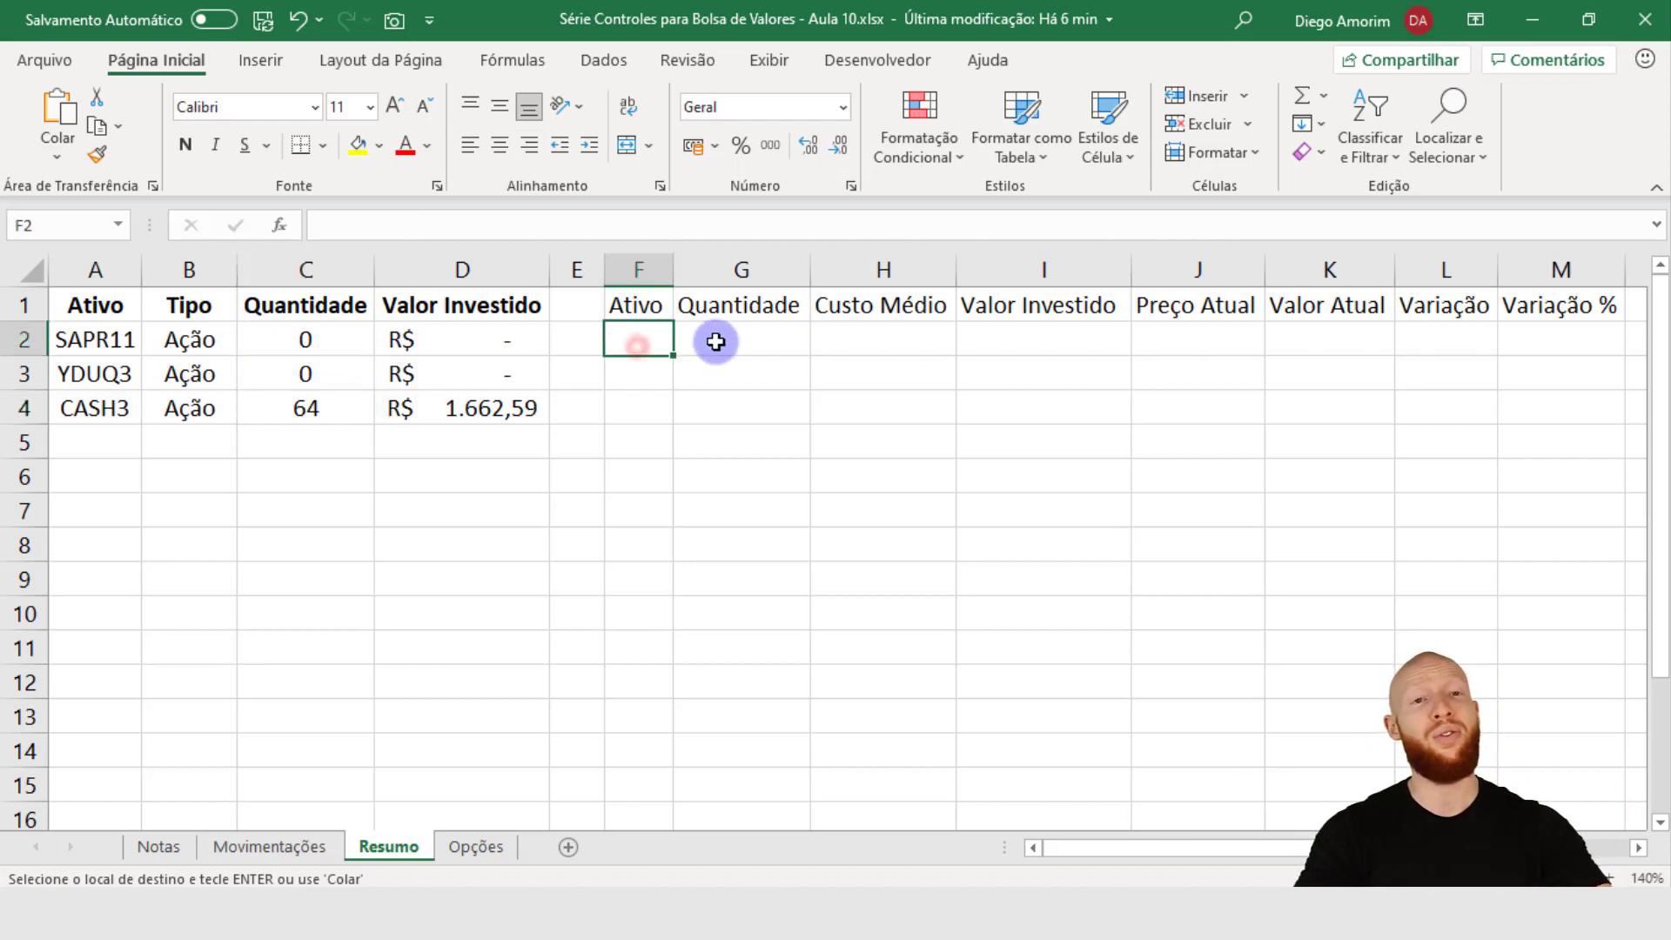
type("=")
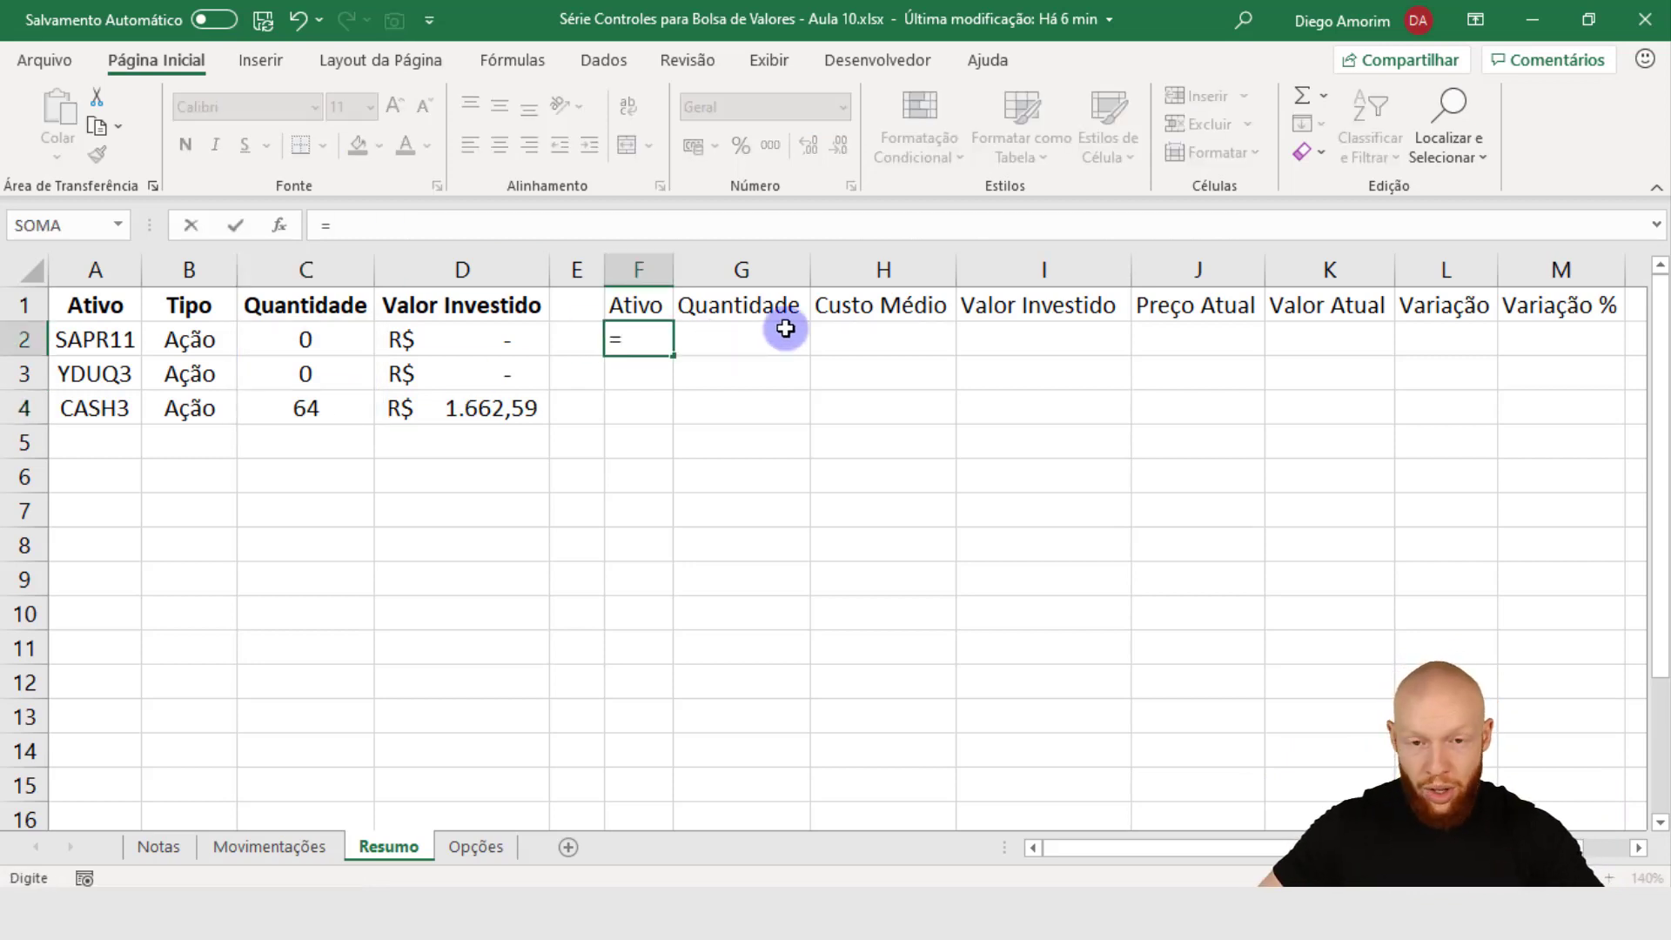
type("FILTRO(")
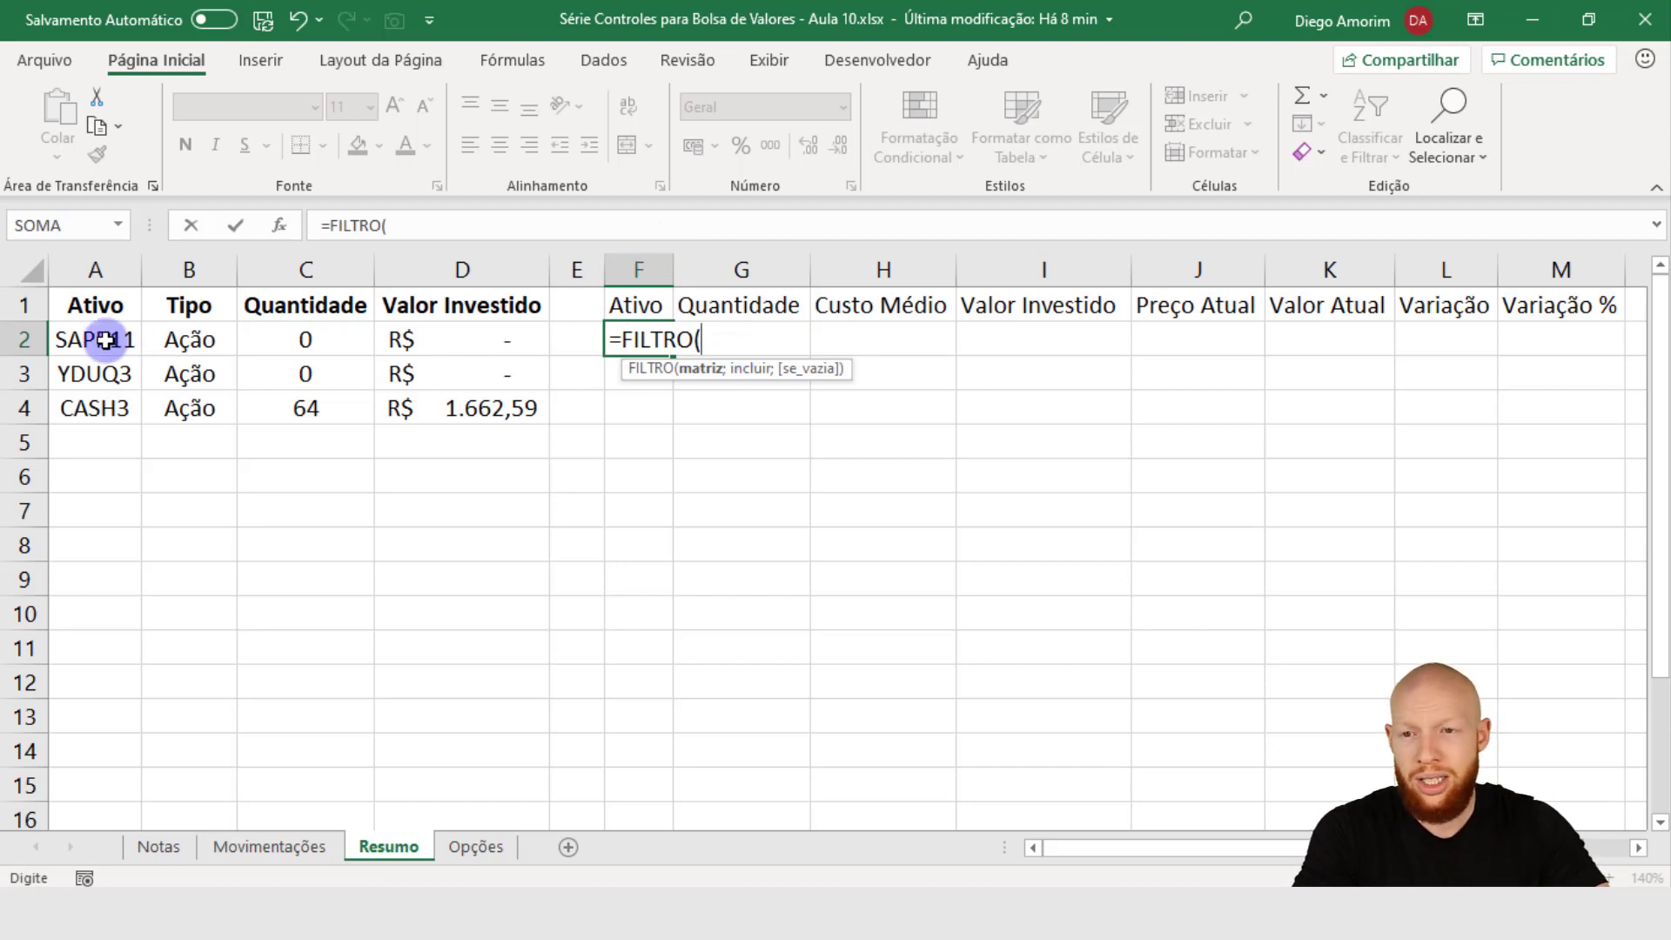
left_click_drag(120, 340, 109, 413)
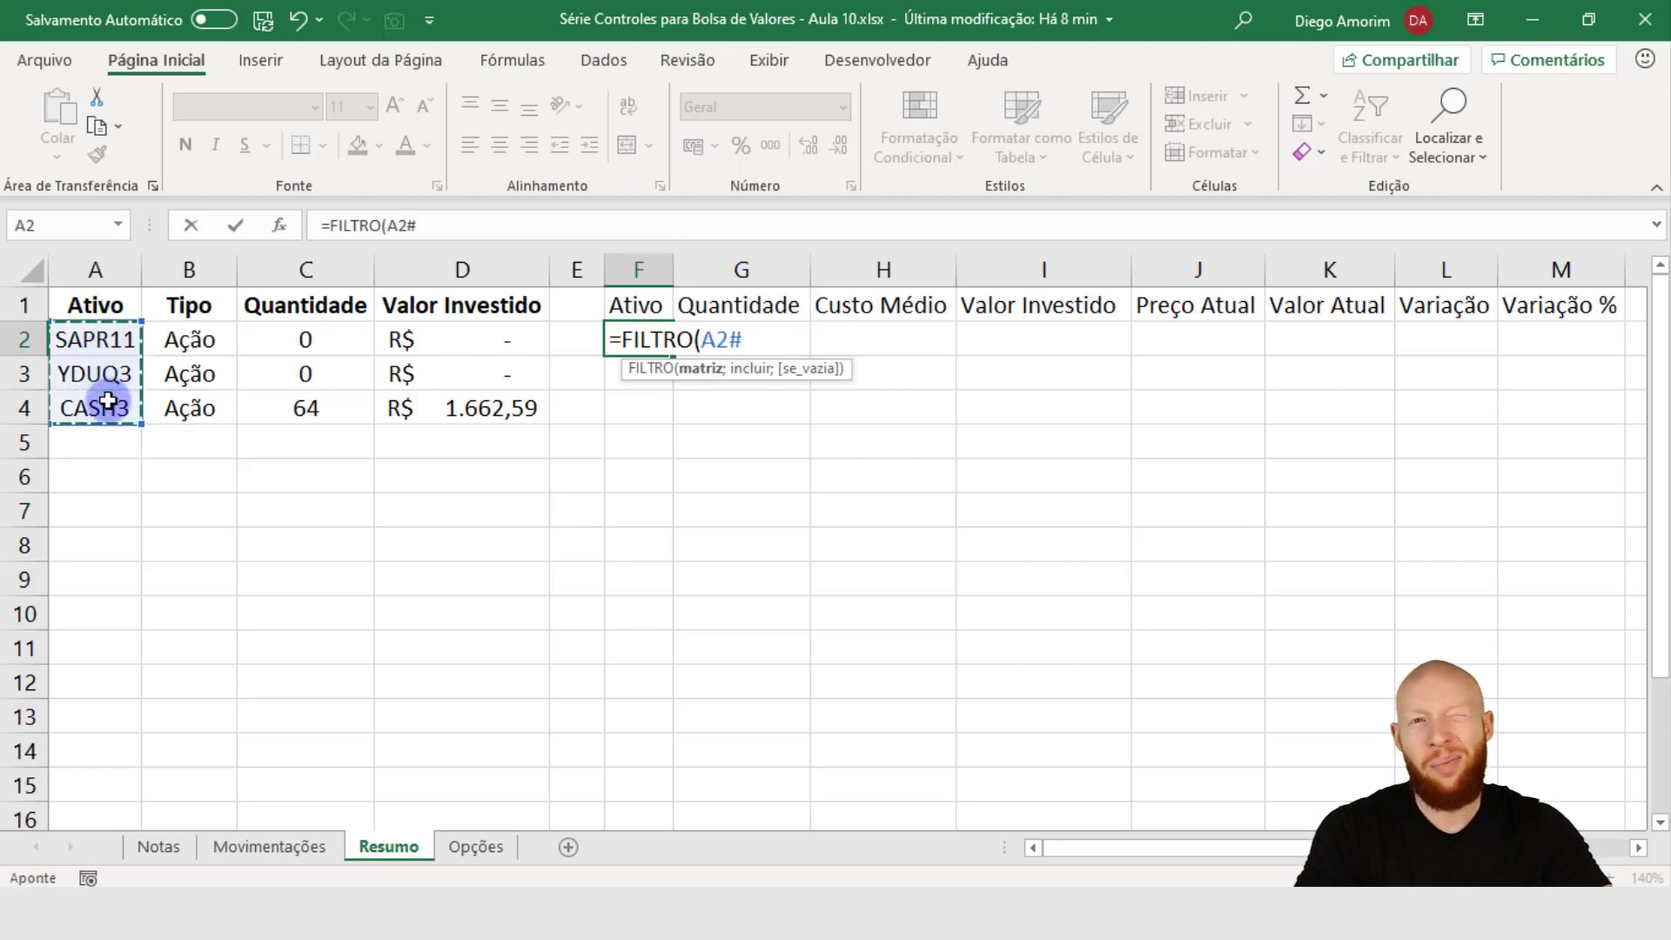
left_click_drag(110, 340, 113, 409)
left_click_drag(744, 340, 701, 339)
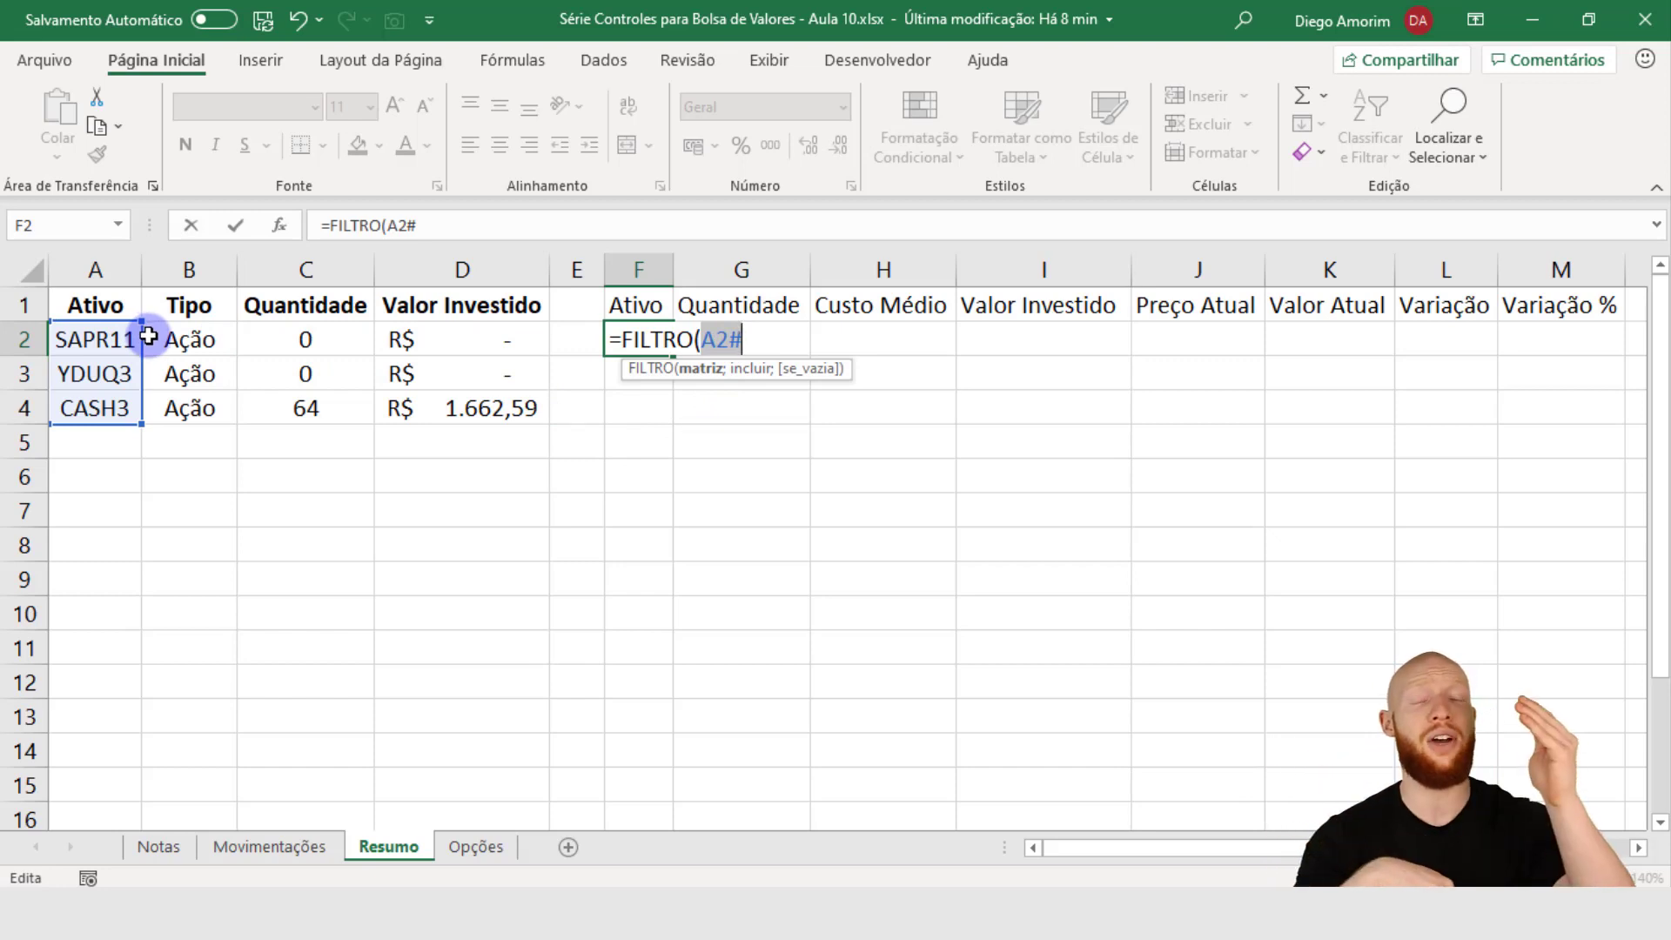
left_click(754, 341)
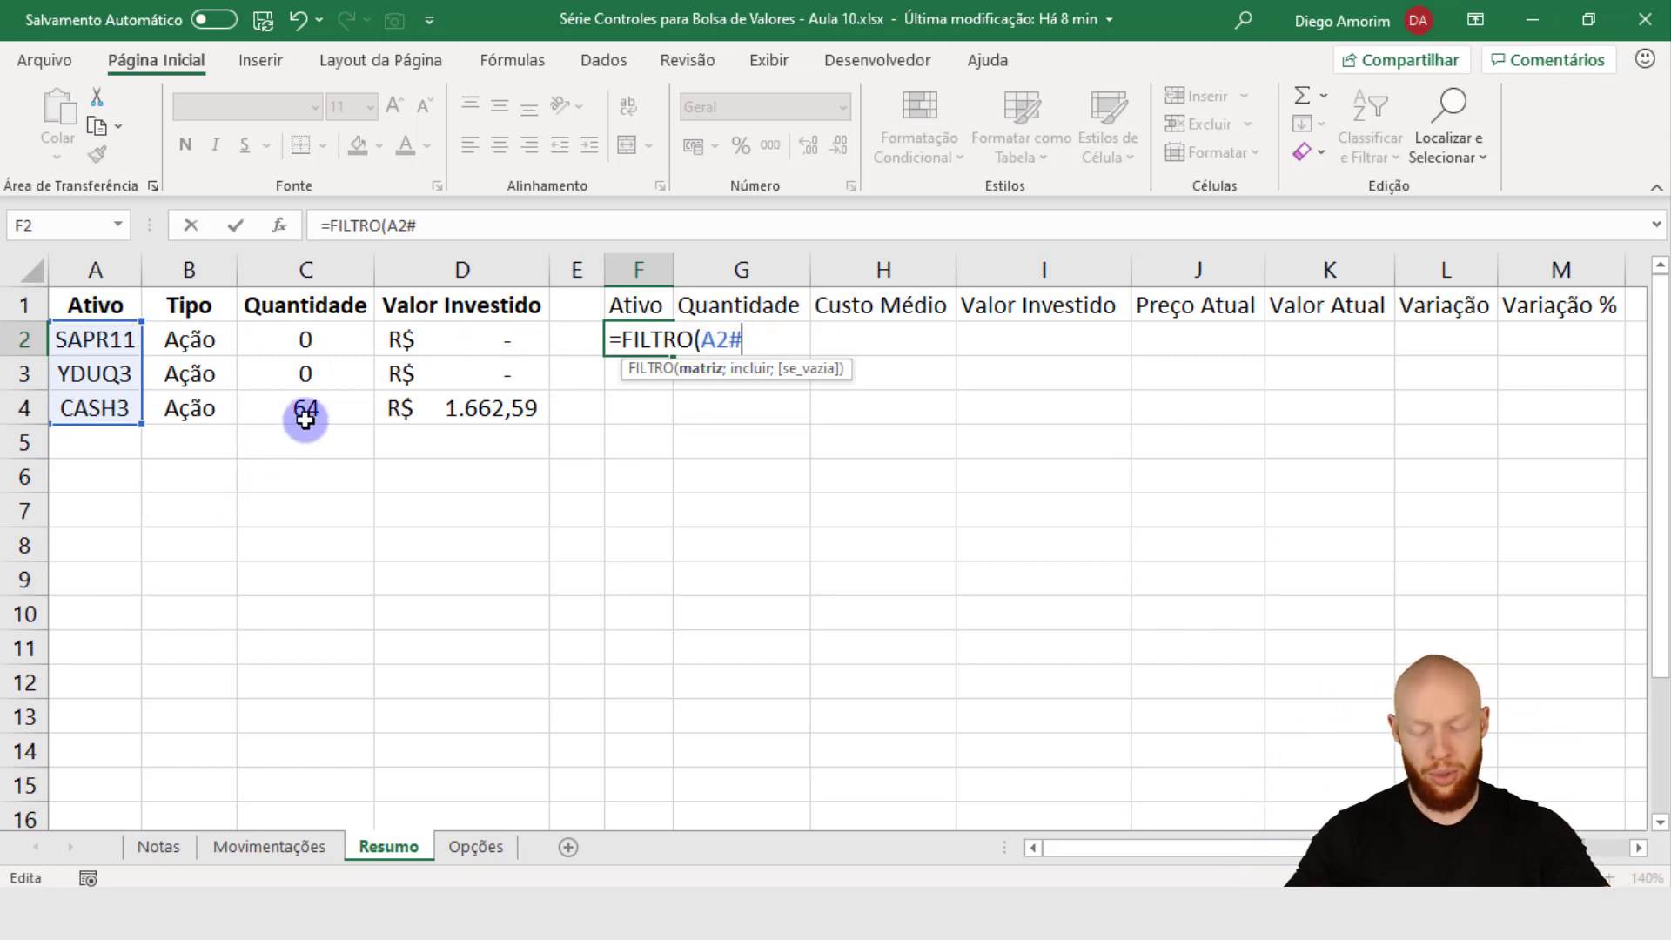
Step: Add the condition C2#>0 as the include argument of the FILTRO formula, using the spilled Quantidade list
type(";")
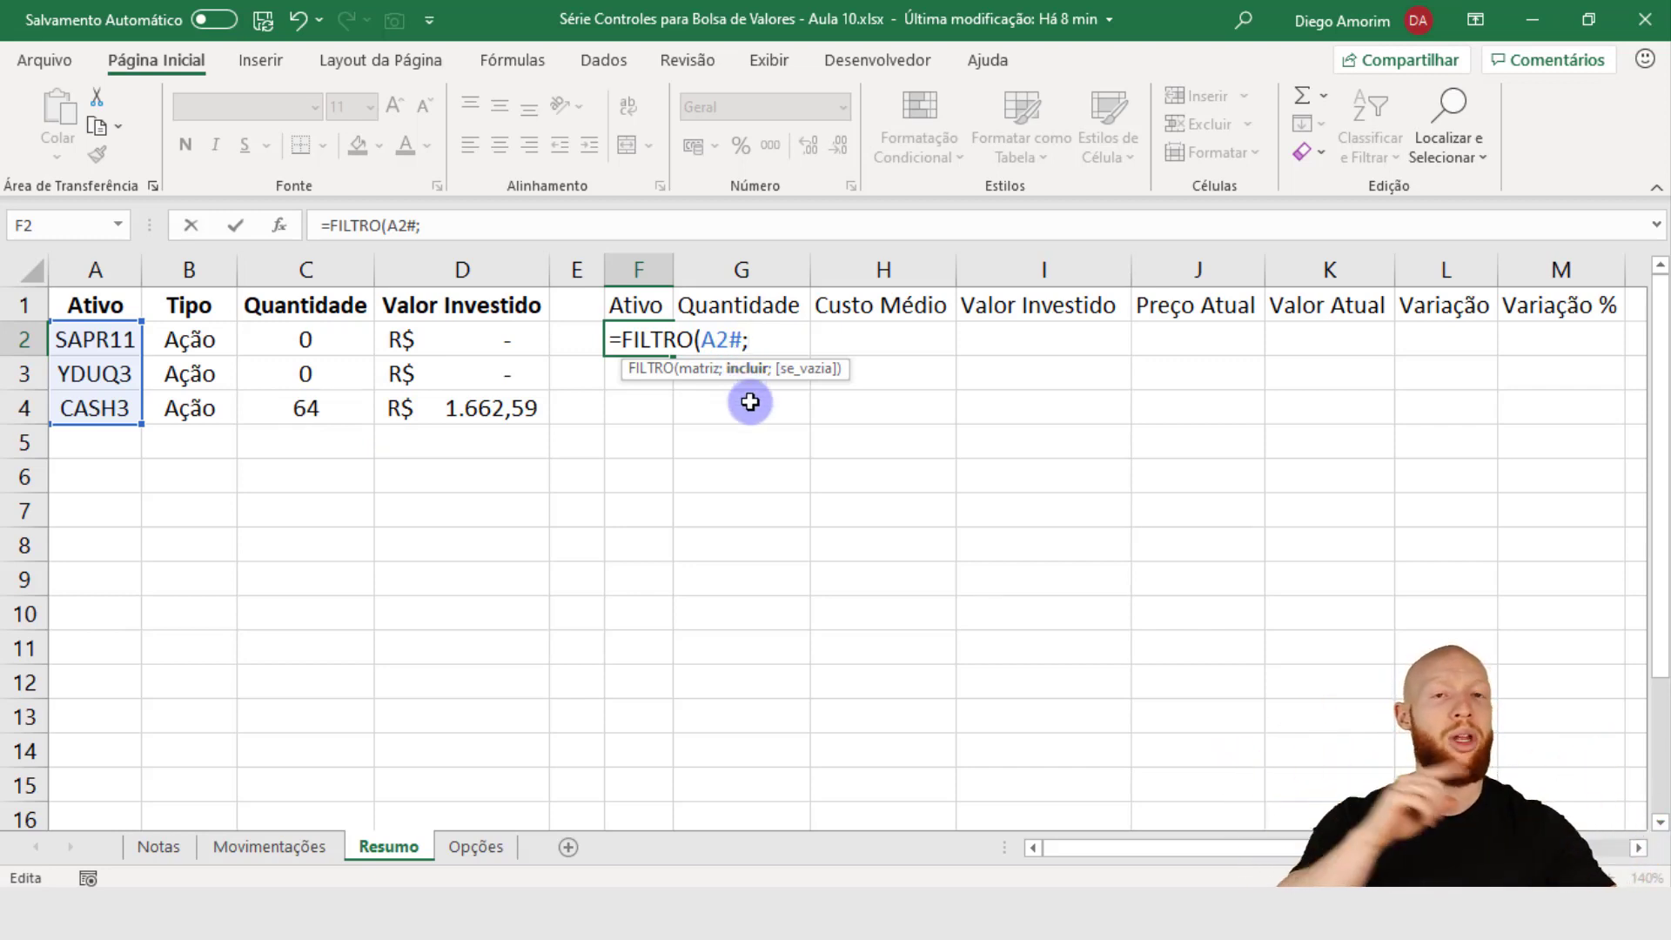
left_click(323, 335)
left_click_drag(326, 371, 330, 409)
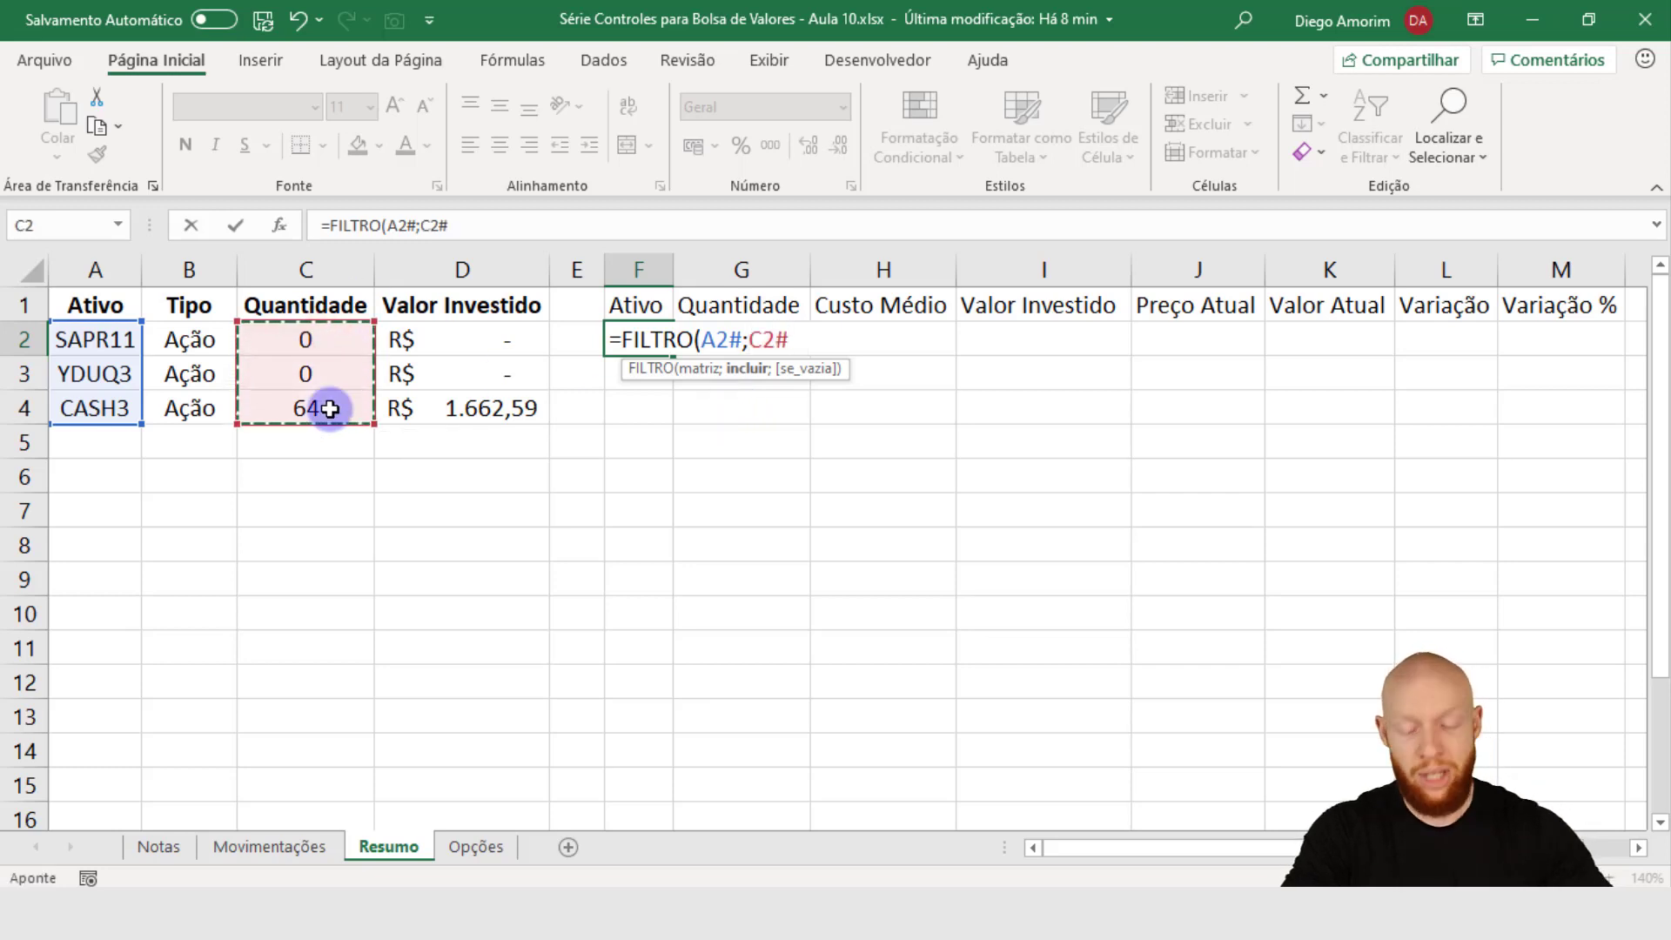
type(">0")
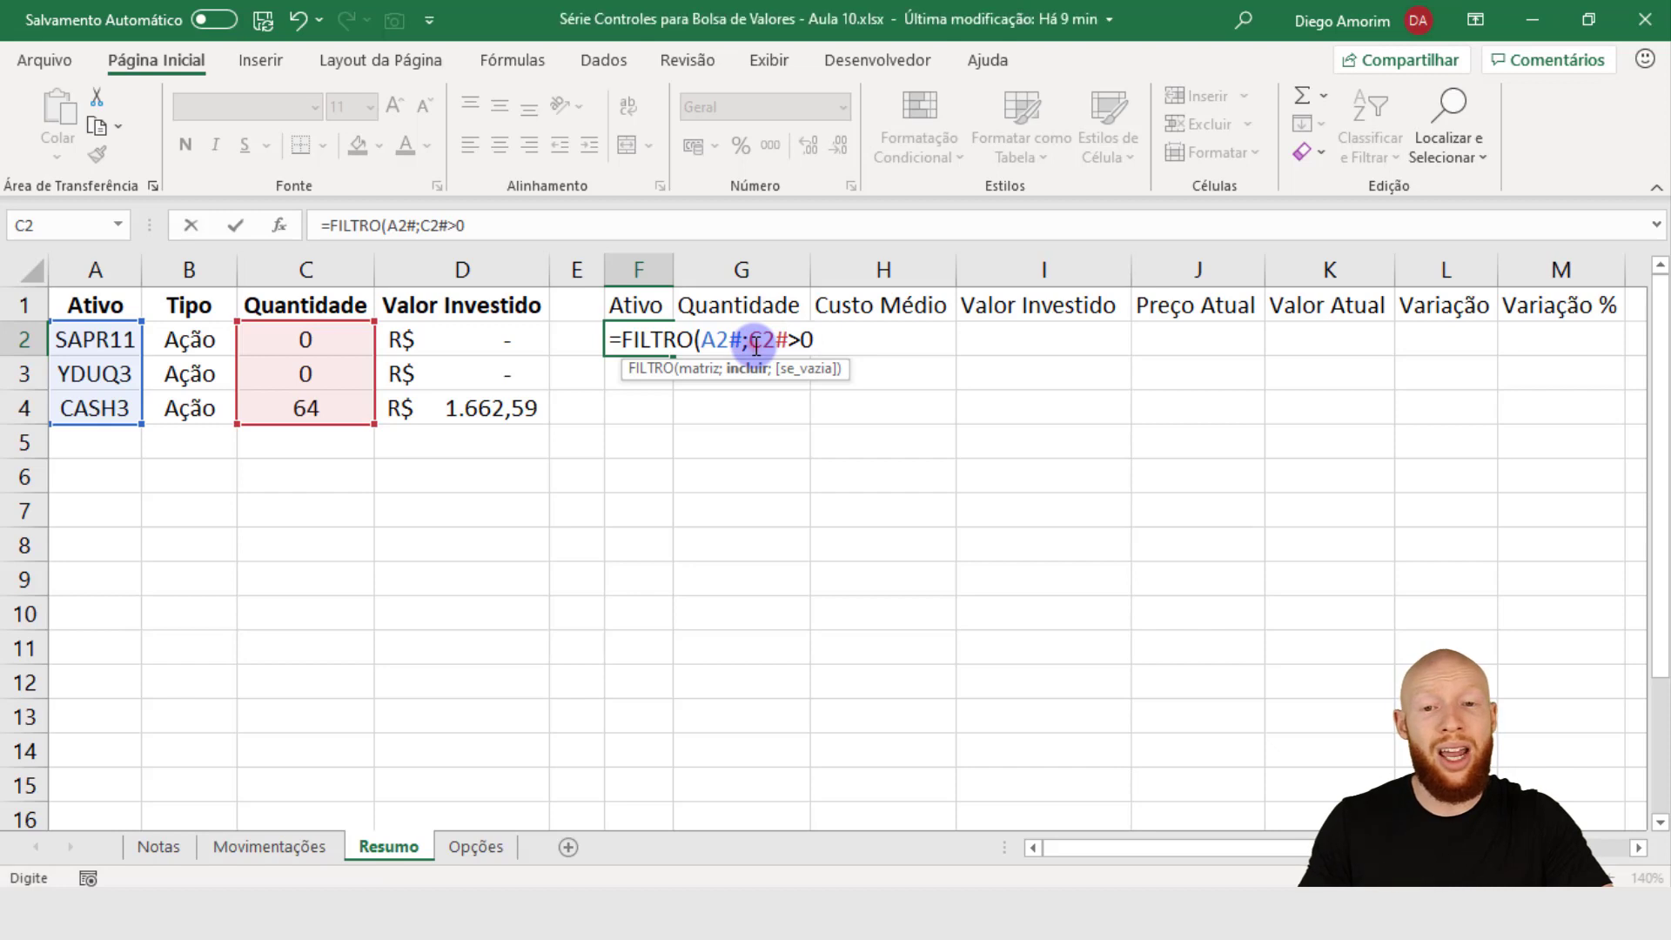
Step: Review the A2# and C2#>0 arguments, enter the completed FILTRO formula in F2, and widen column F slightly
left_click_drag(749, 341, 822, 340)
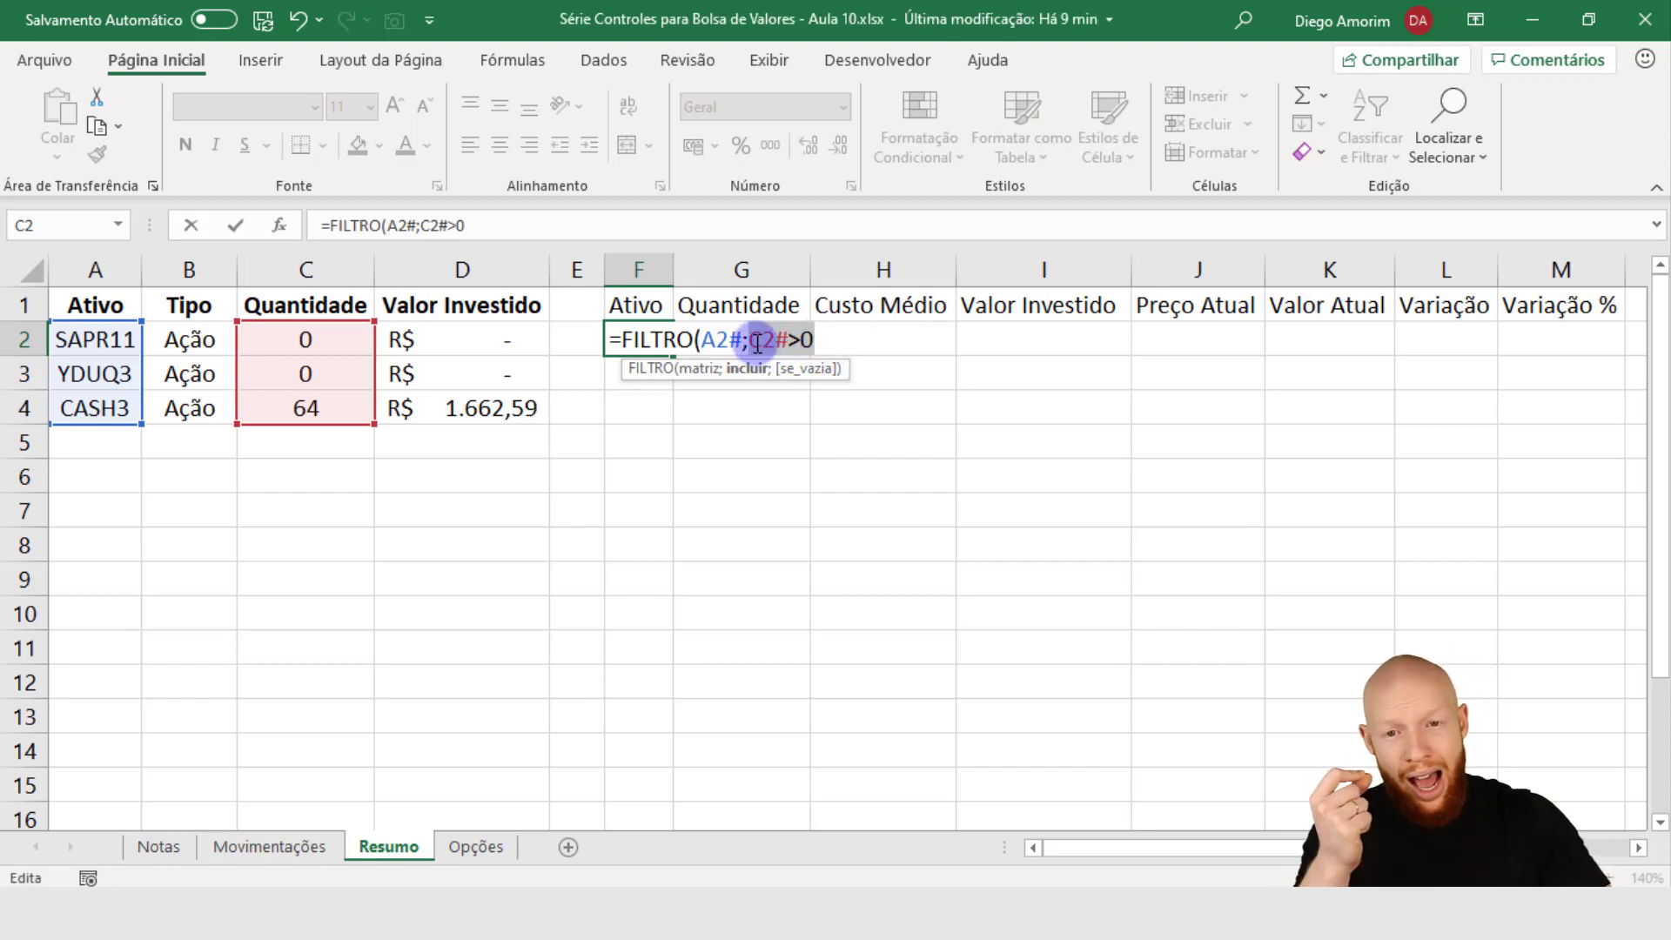
left_click_drag(748, 339, 789, 340)
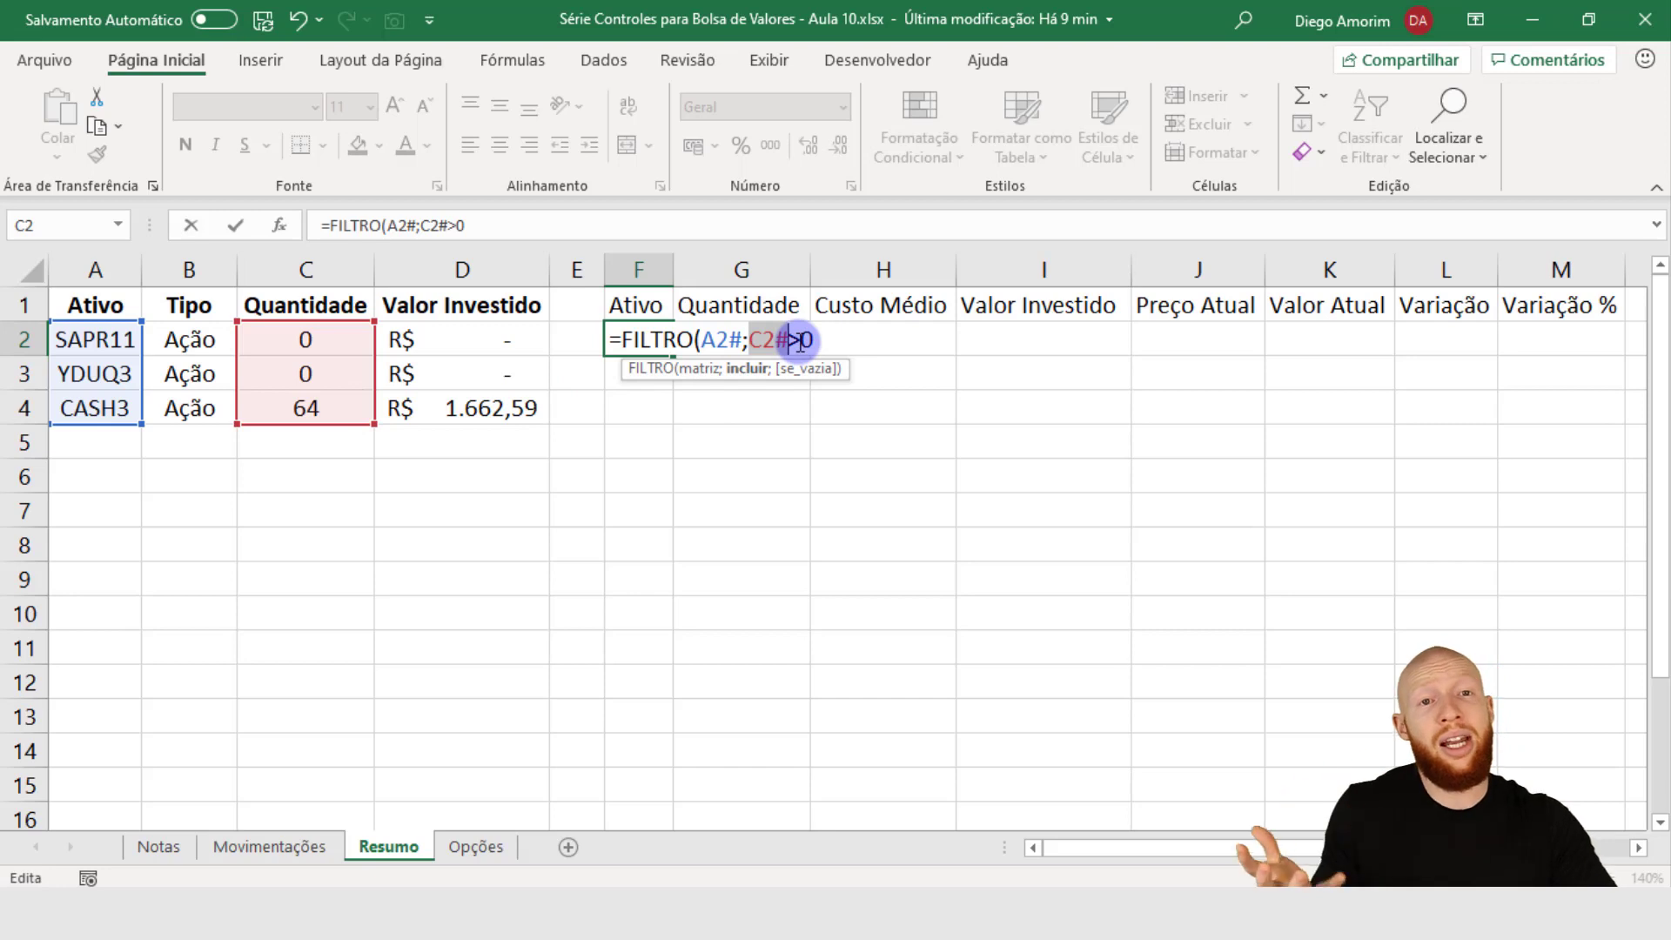
double_click(717, 340)
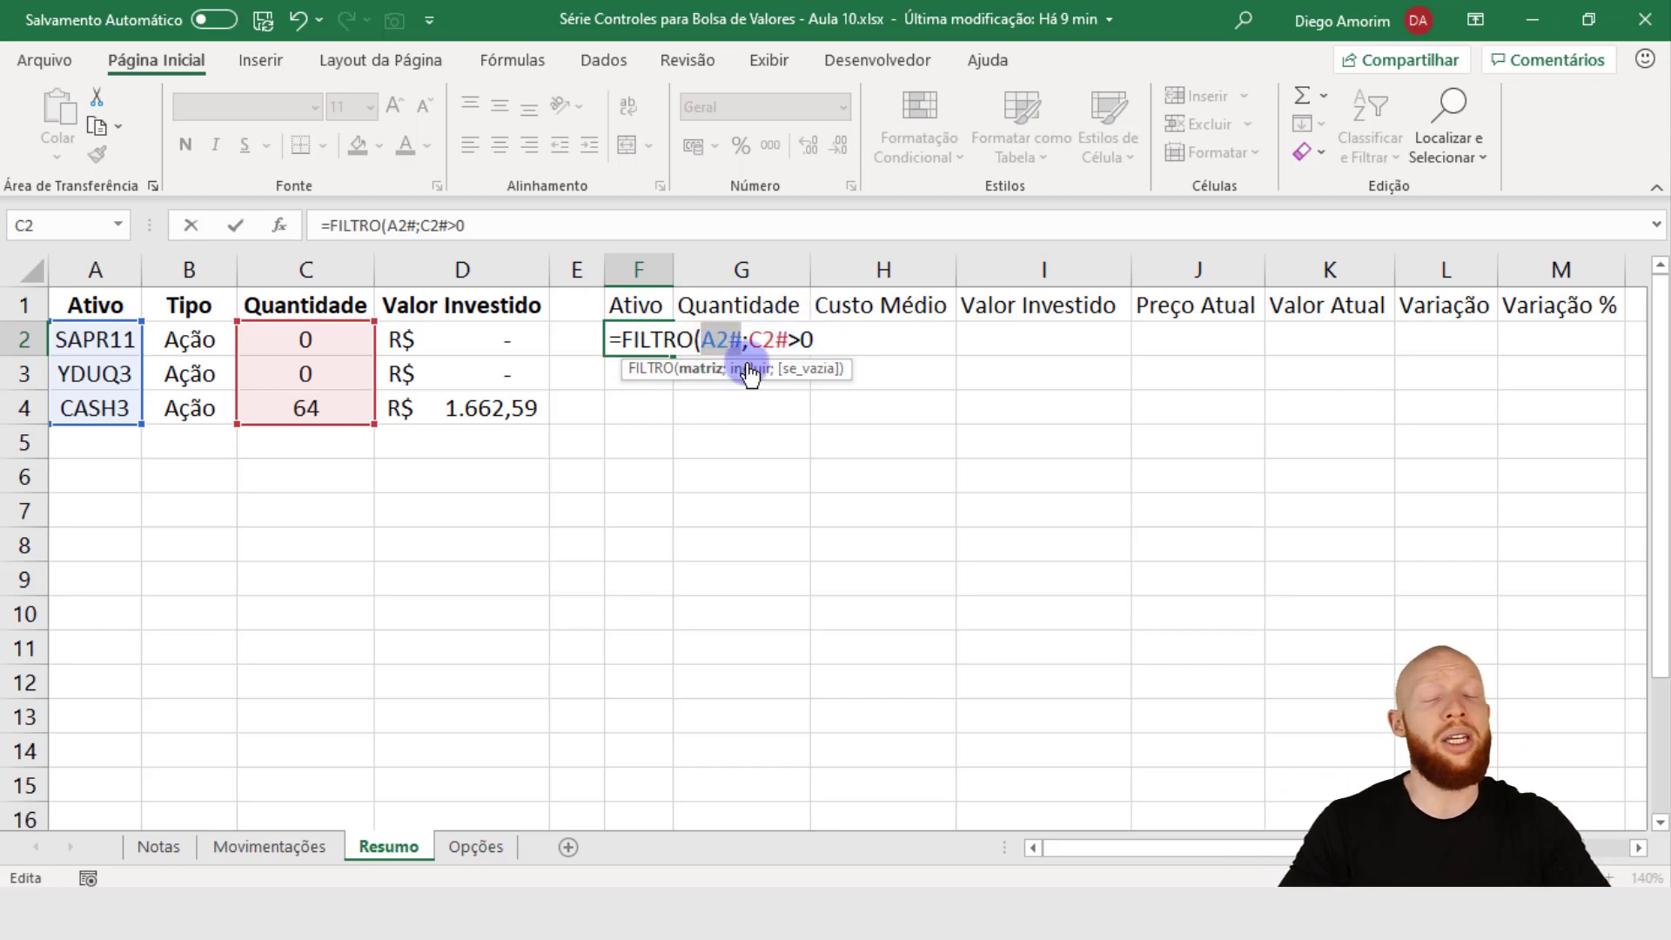
left_click_drag(749, 340, 818, 339)
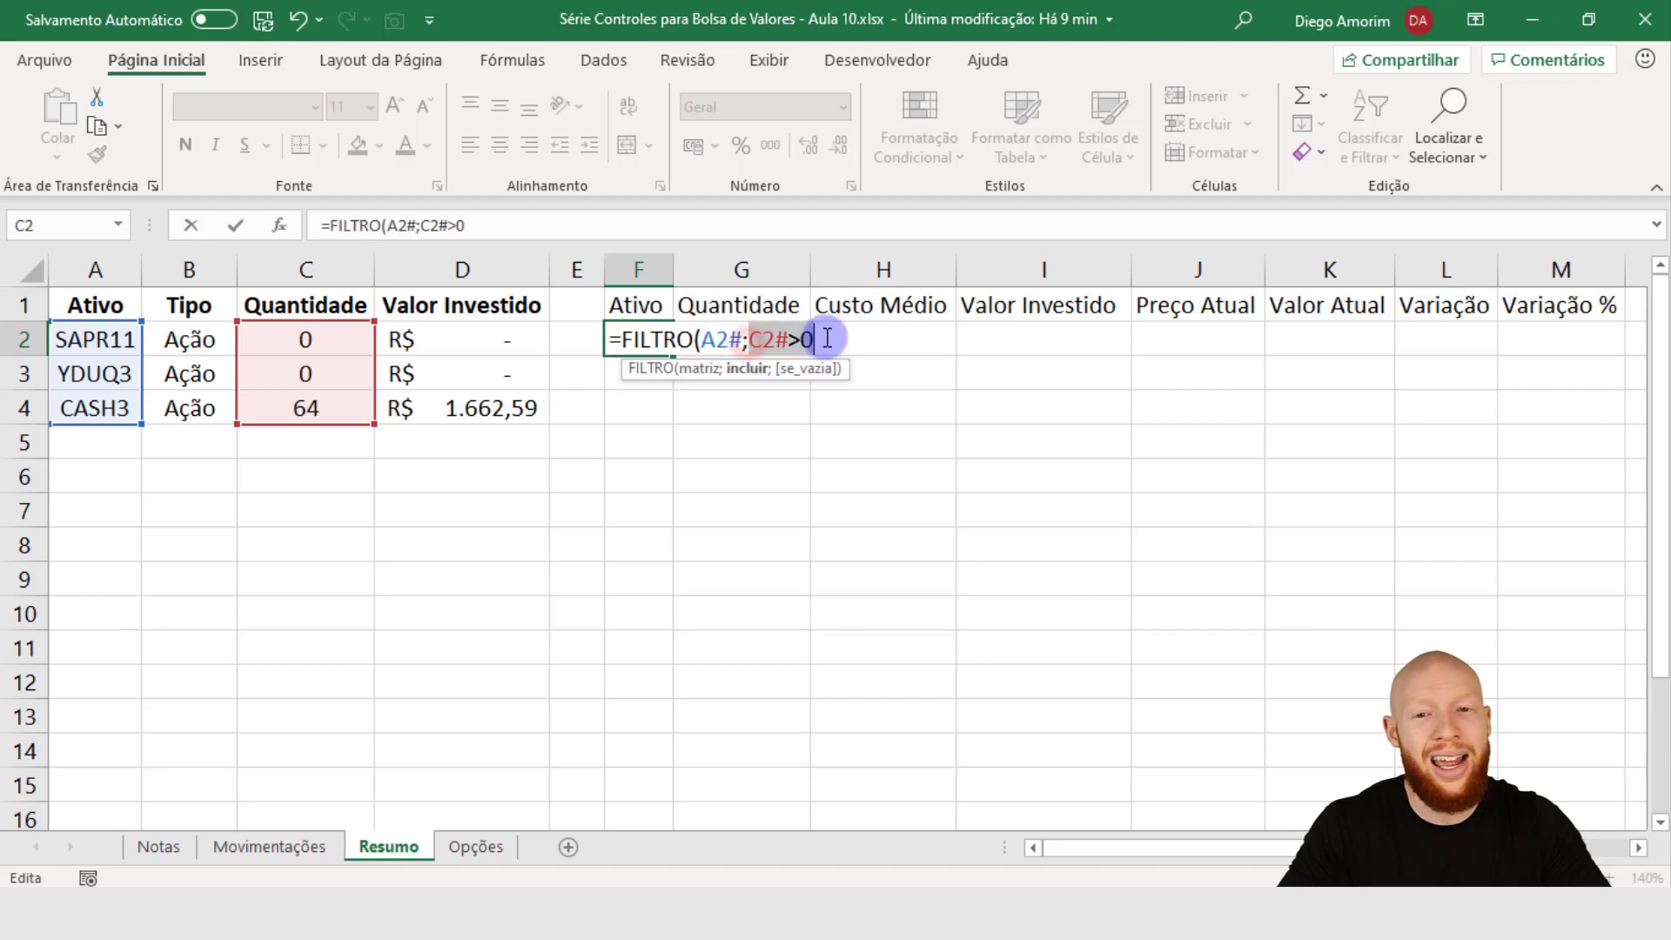
left_click(726, 339)
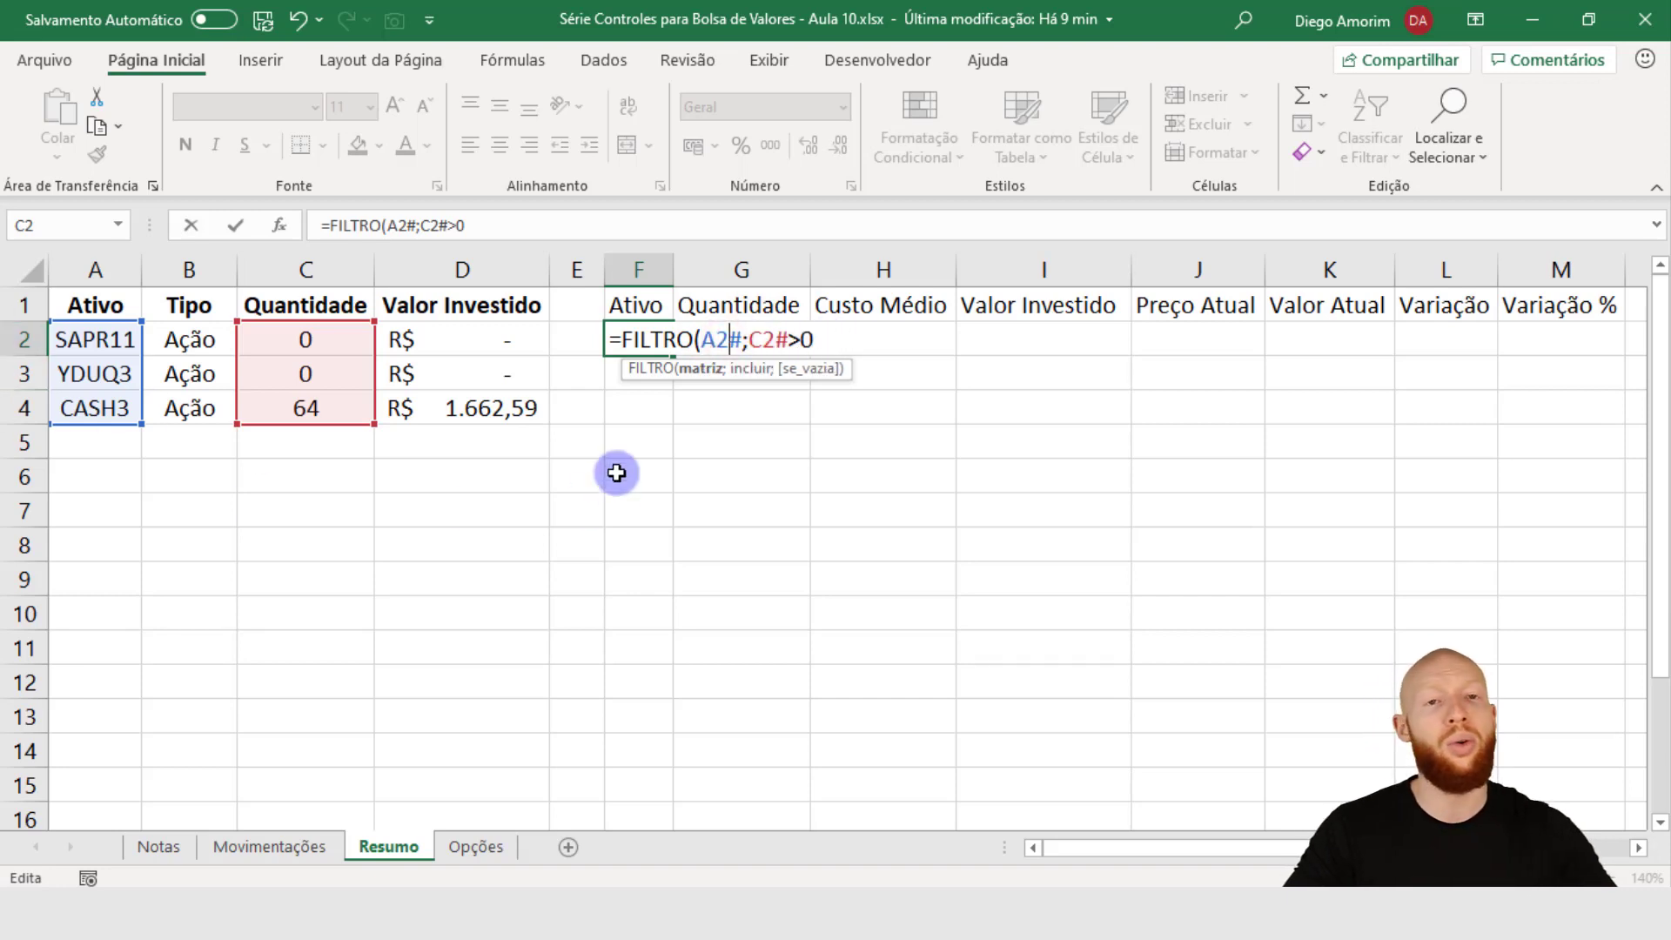
left_click(864, 340)
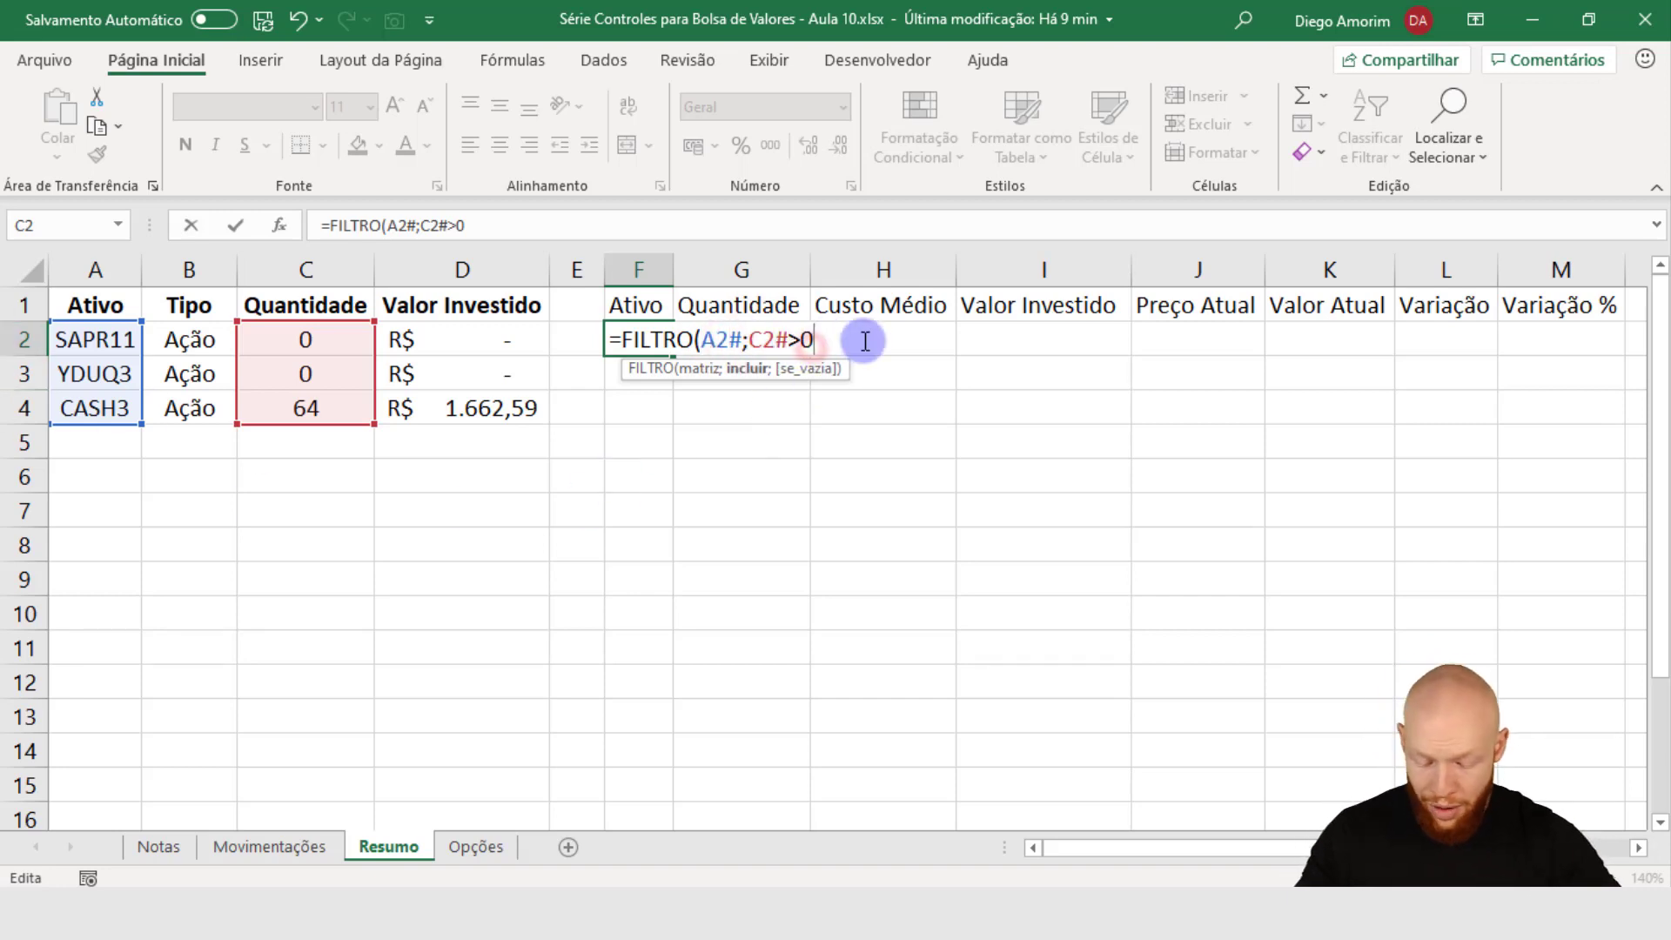
type(")")
key("Return")
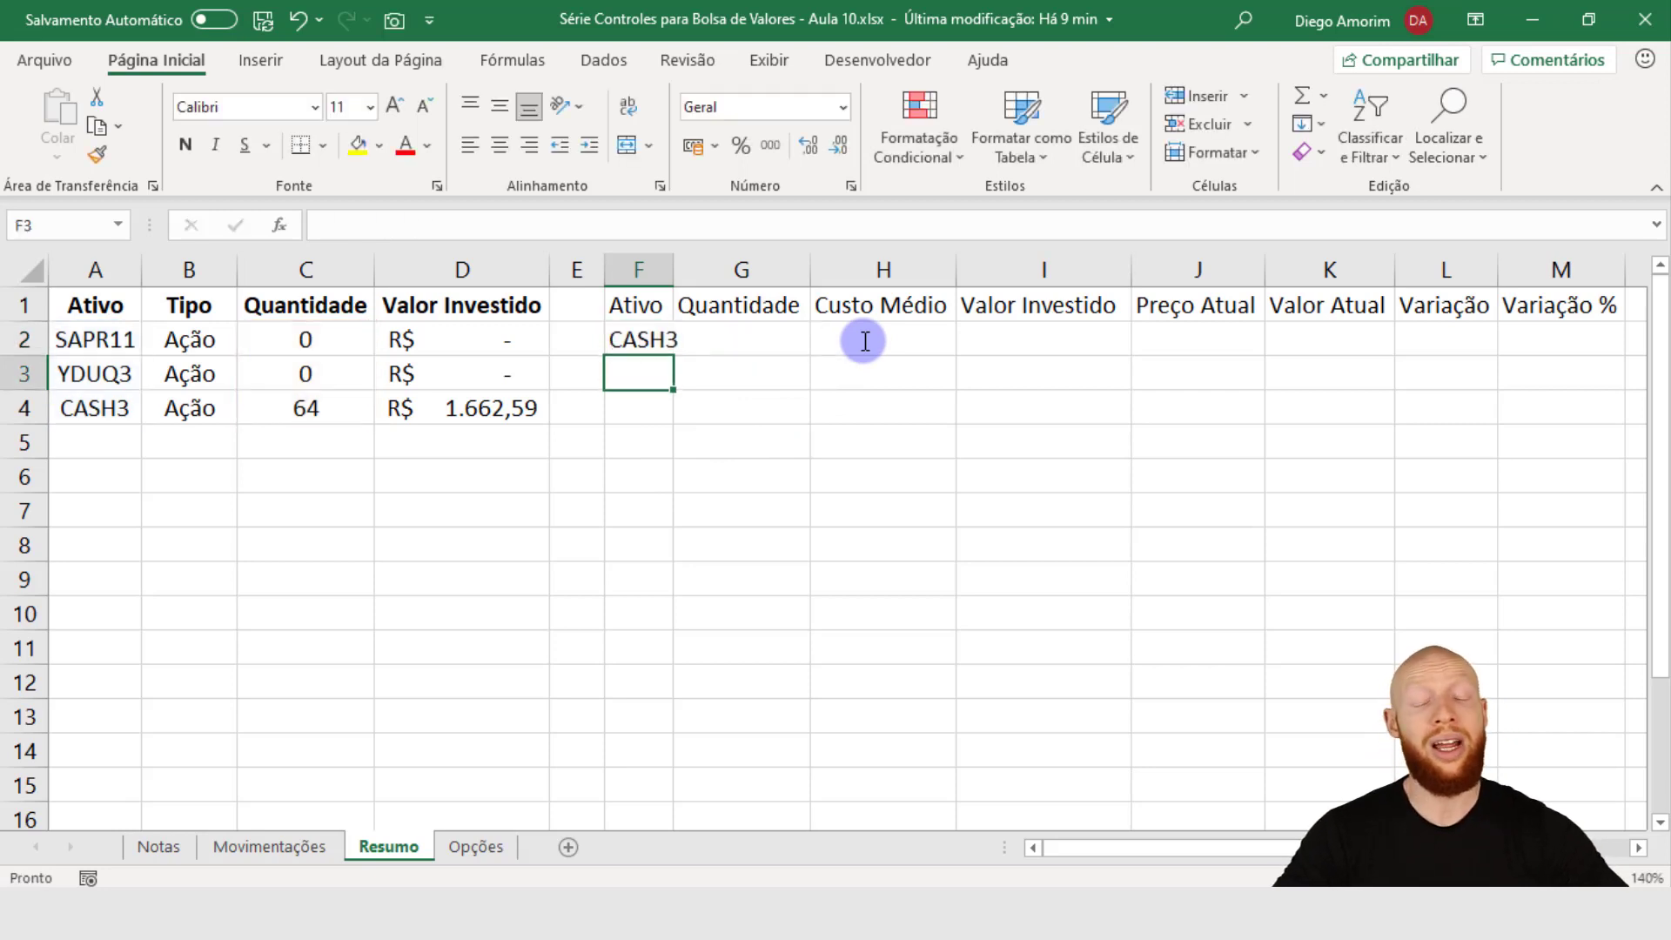
mouse_move(683, 275)
left_mouse_down()
mouse_move(672, 269)
mouse_move(685, 272)
left_mouse_up()
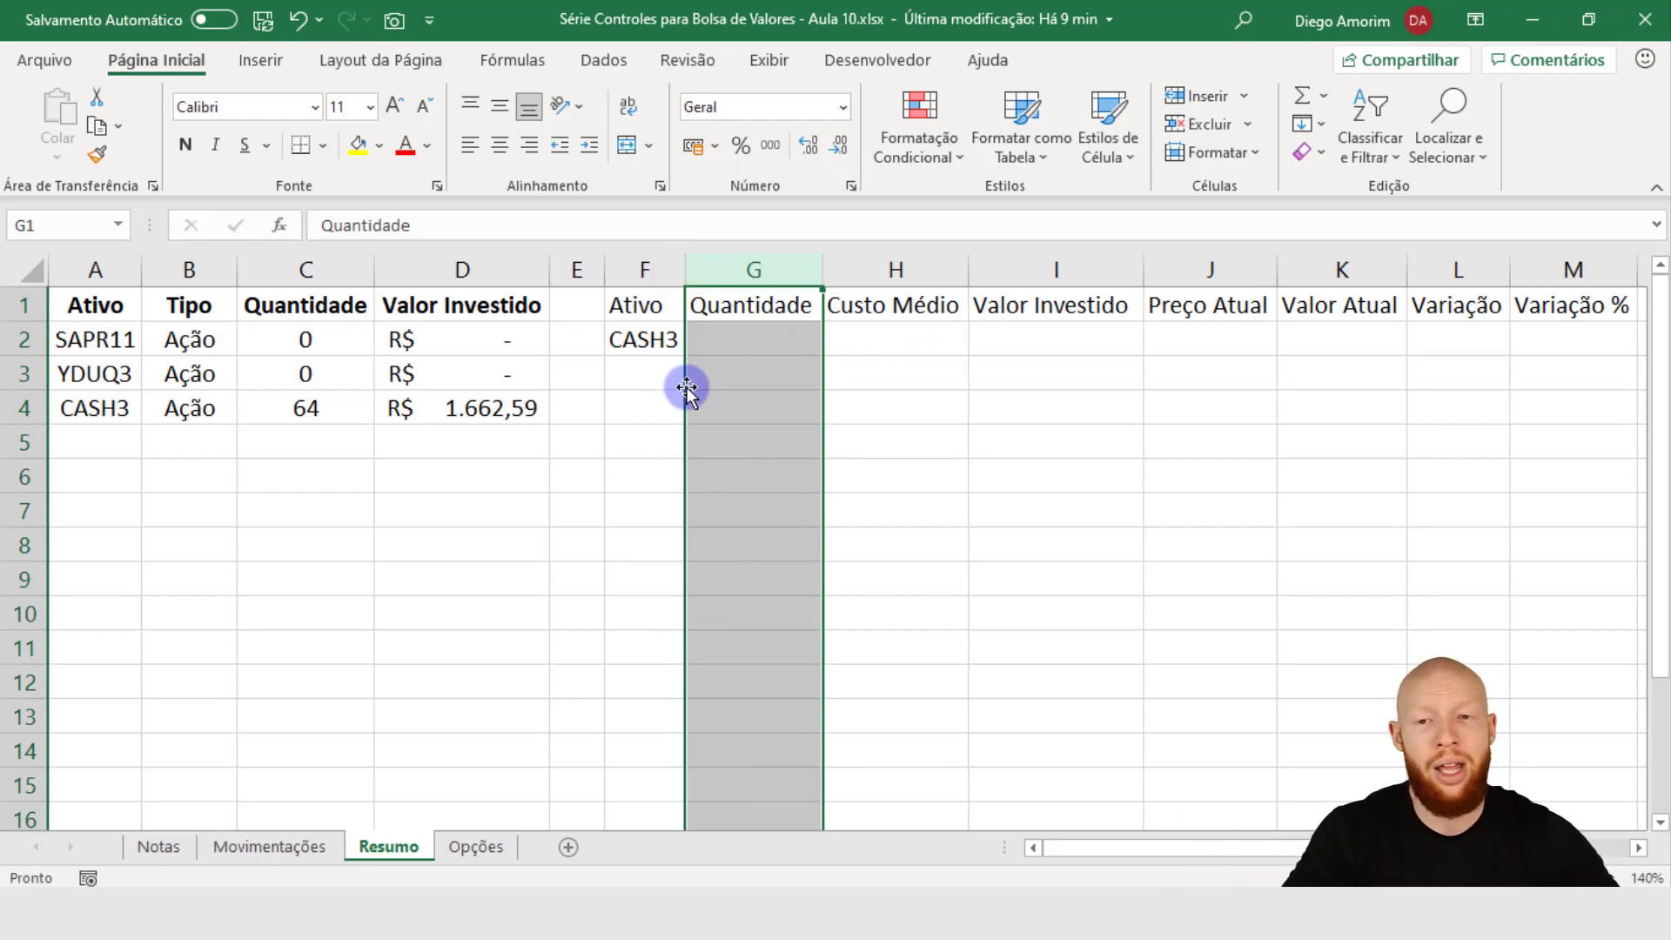
left_click(644, 341)
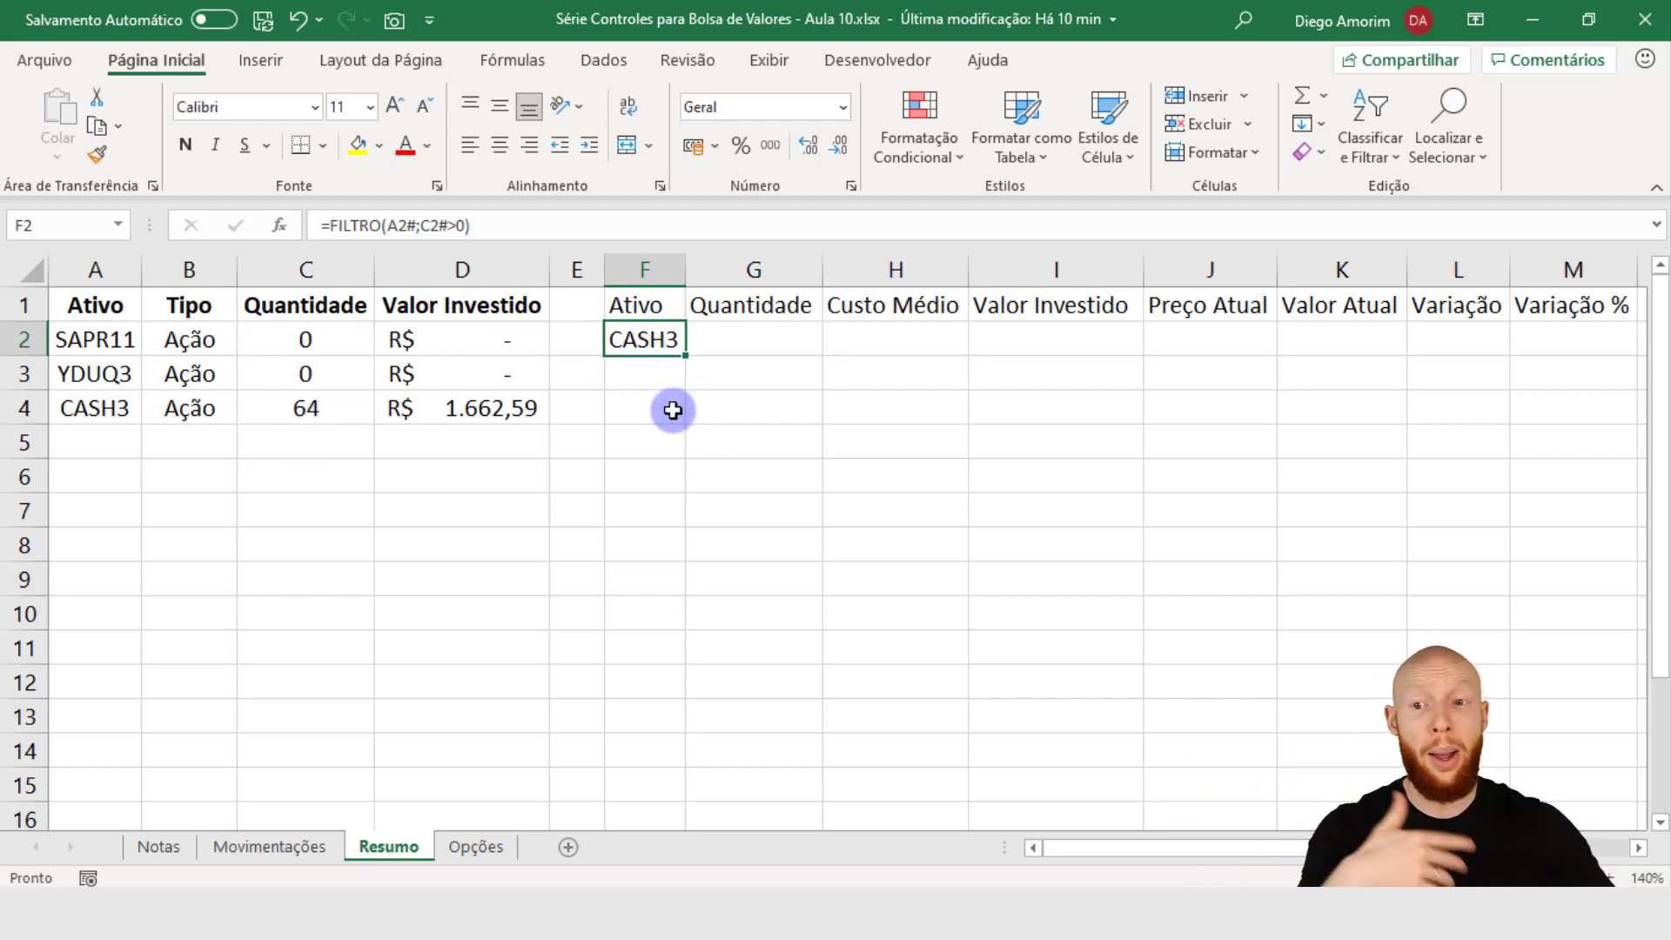
Step: On the Movimentações sheet, set the Quantidade of the SAPR11 Ação entry in G9 to -20
left_click(270, 849)
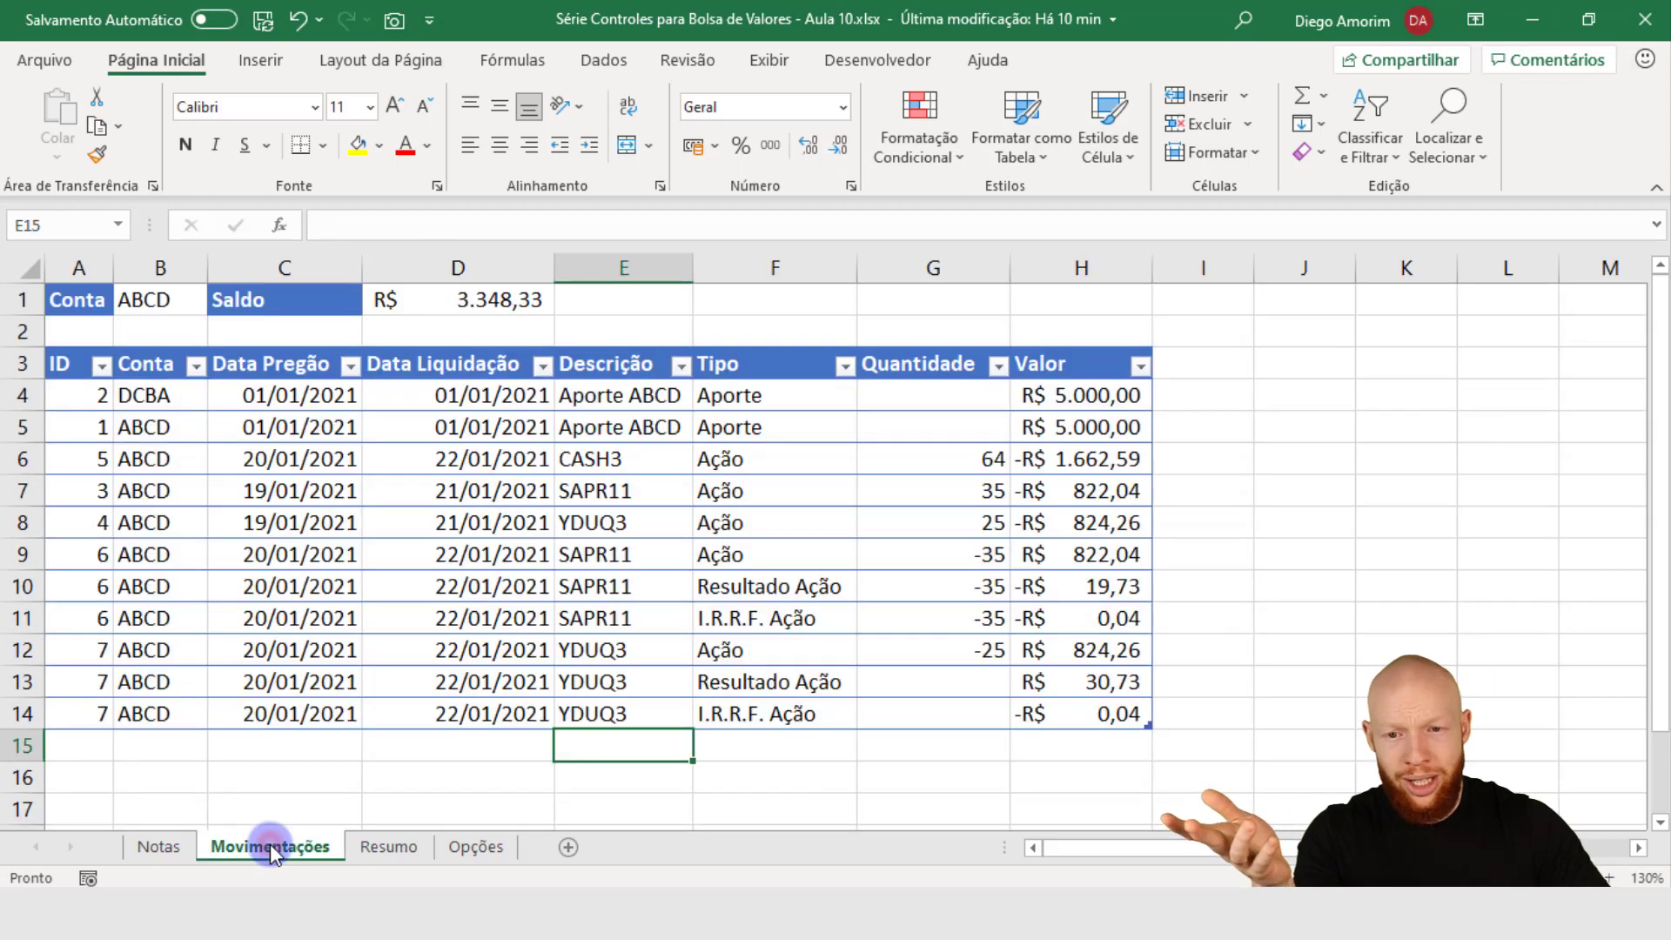
left_click(952, 555)
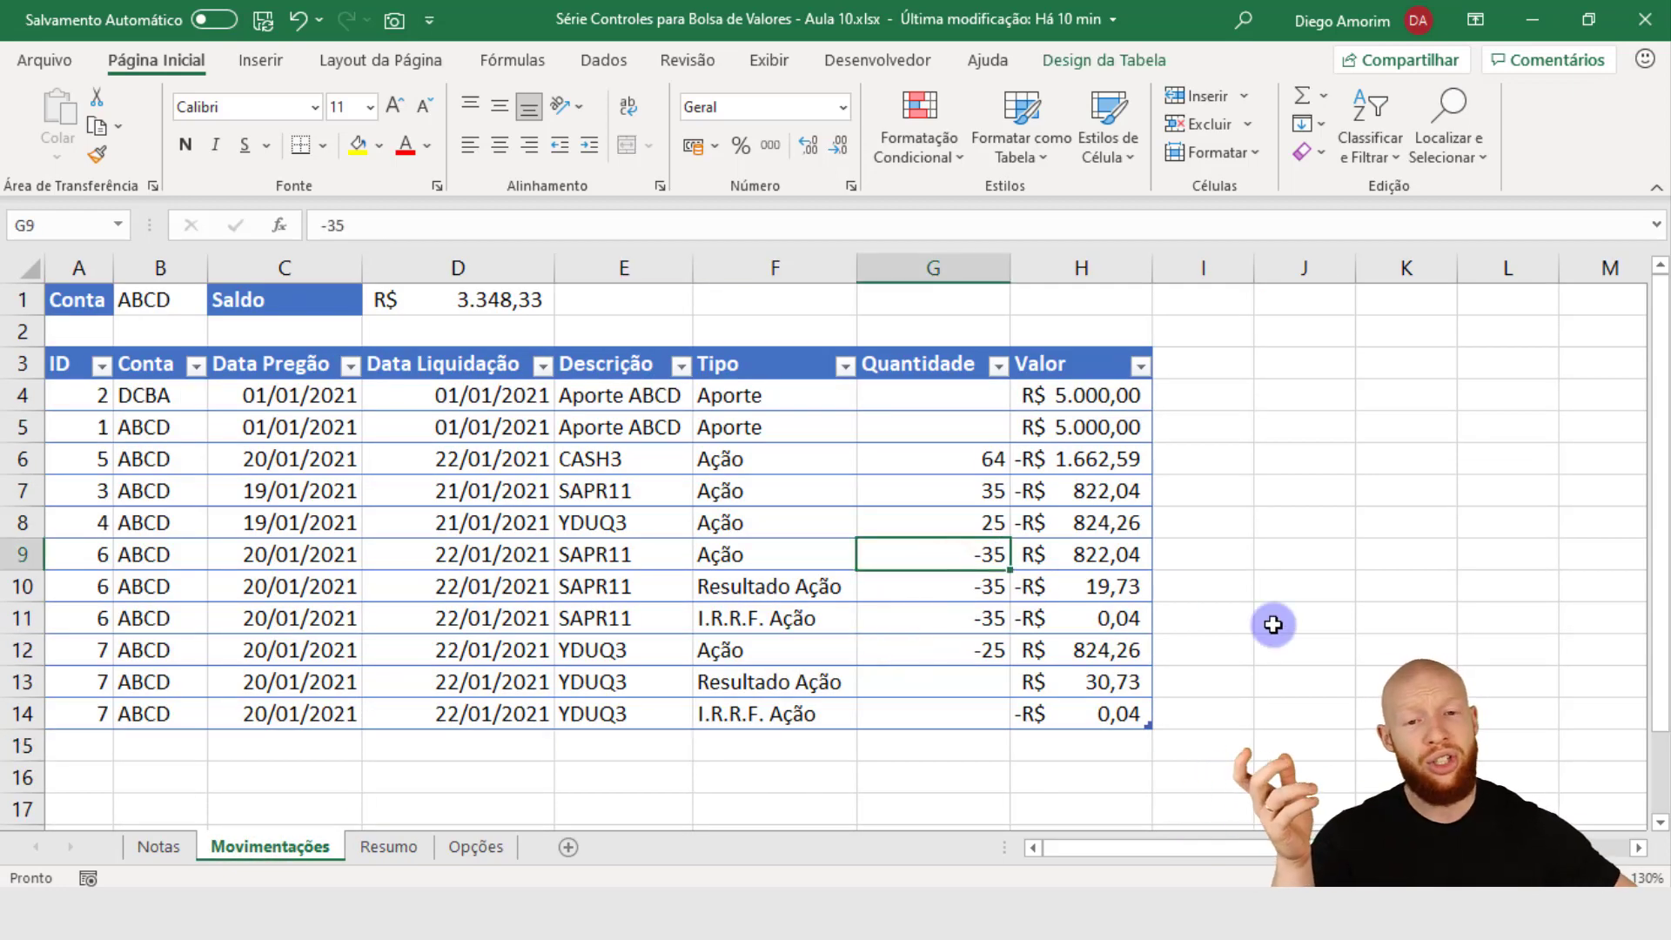
type("-20")
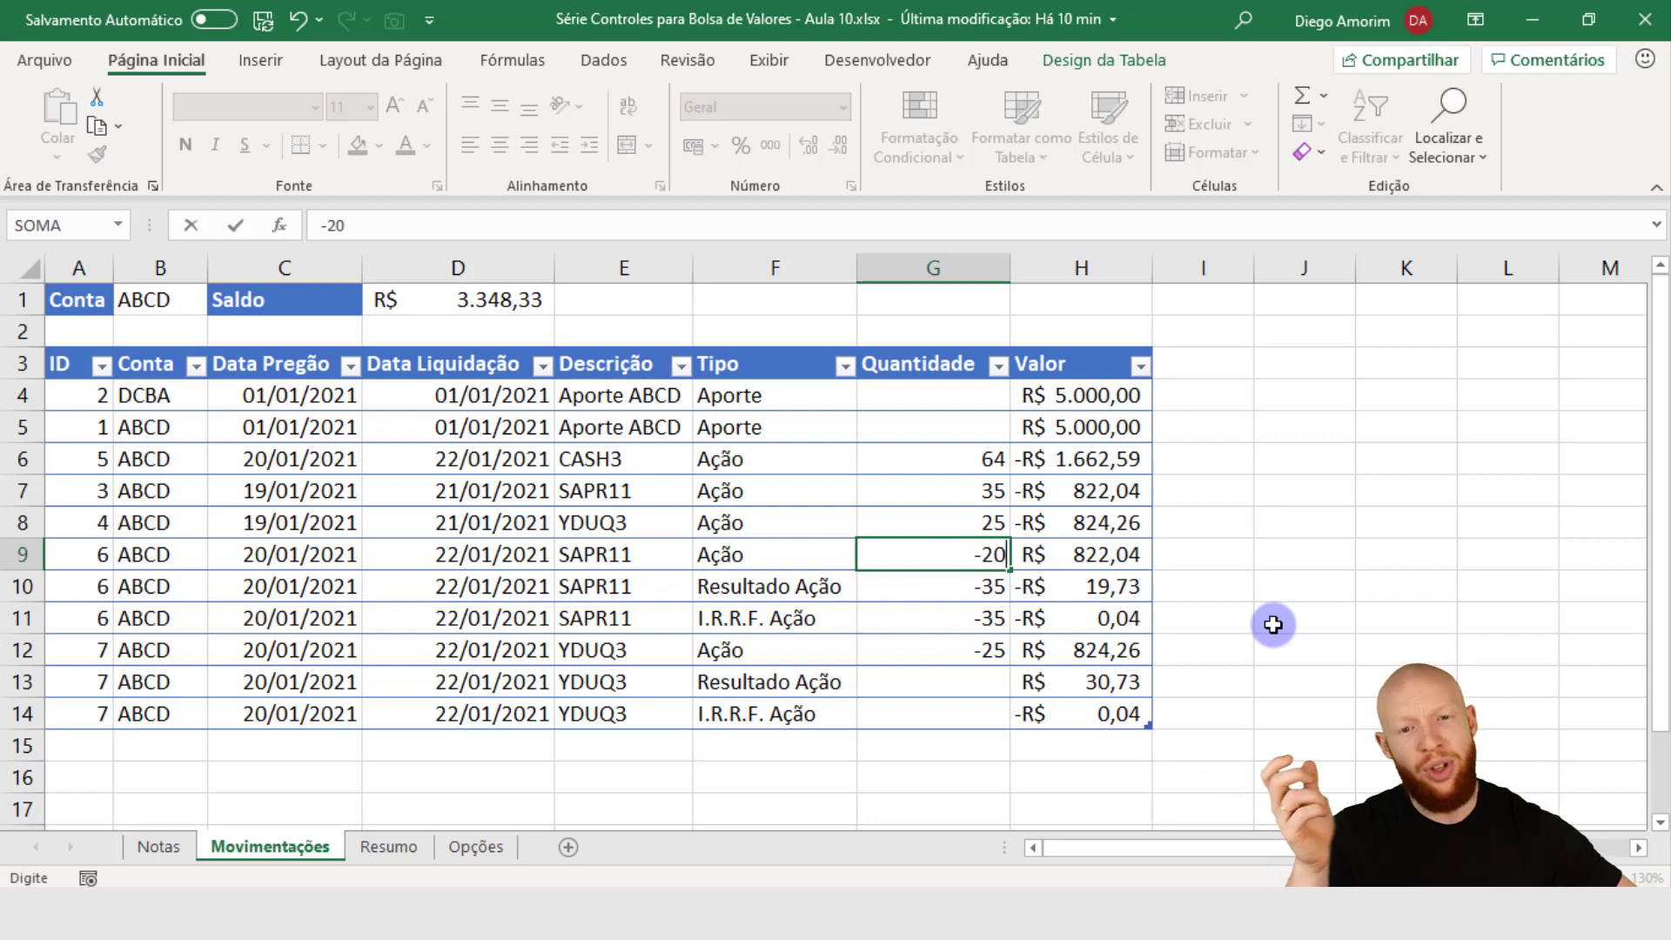
key("Return")
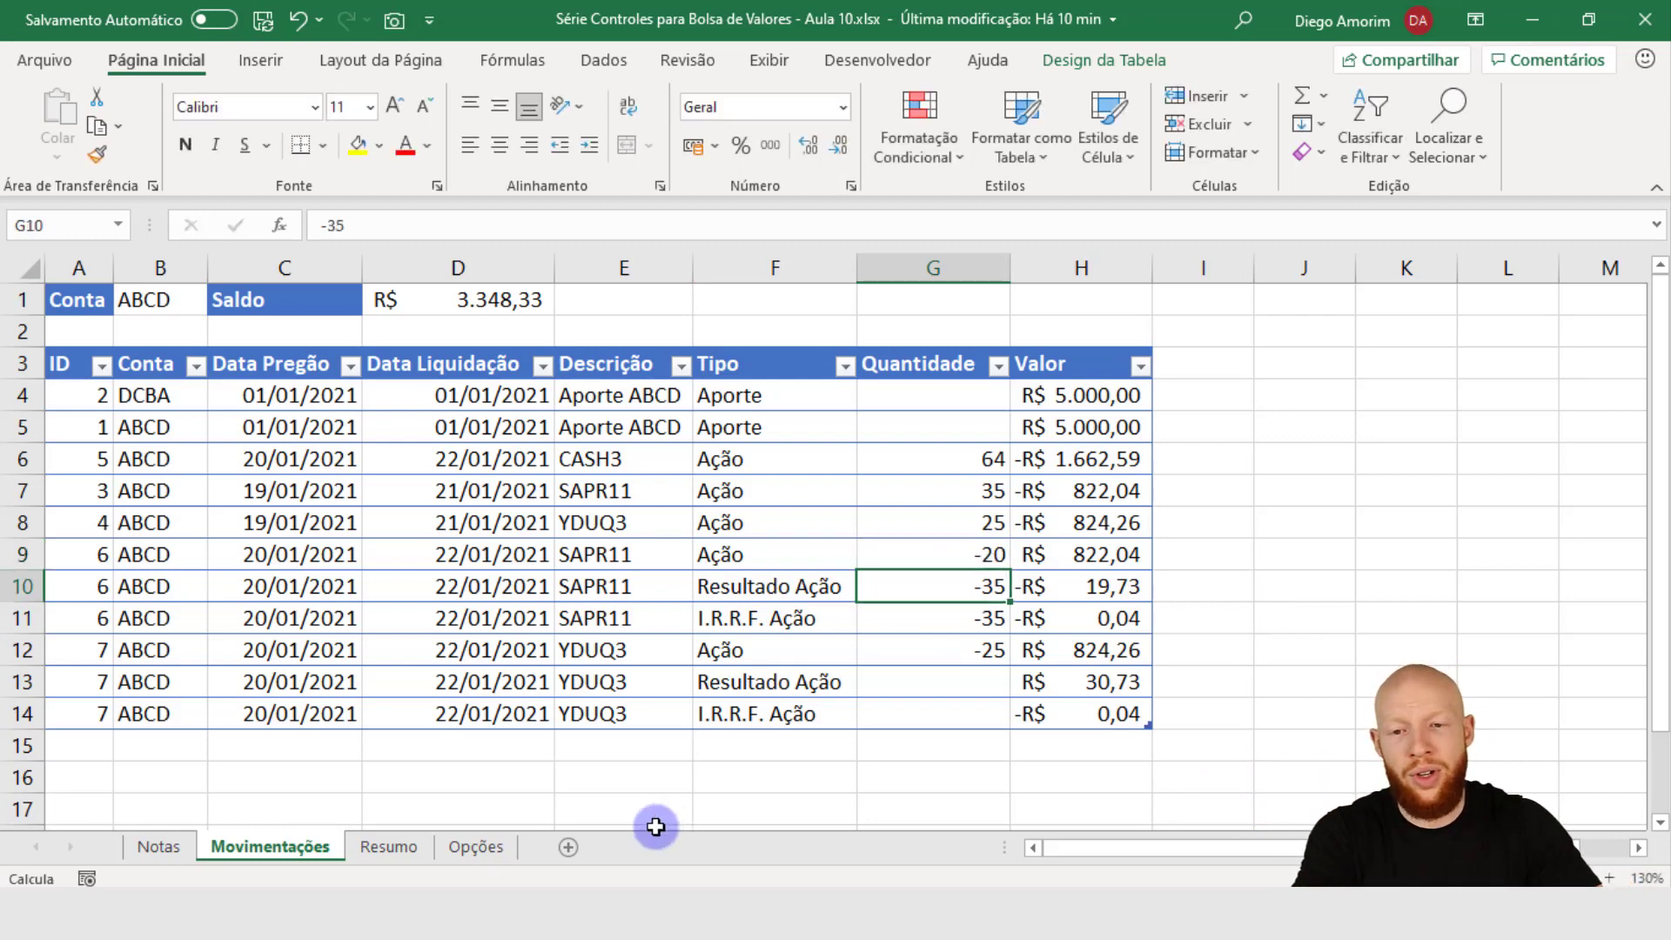
Step: Check the SAPR11 quantity and the filtered list on the Resumo sheet, and autofit column F to the asset codes
left_click(388, 847)
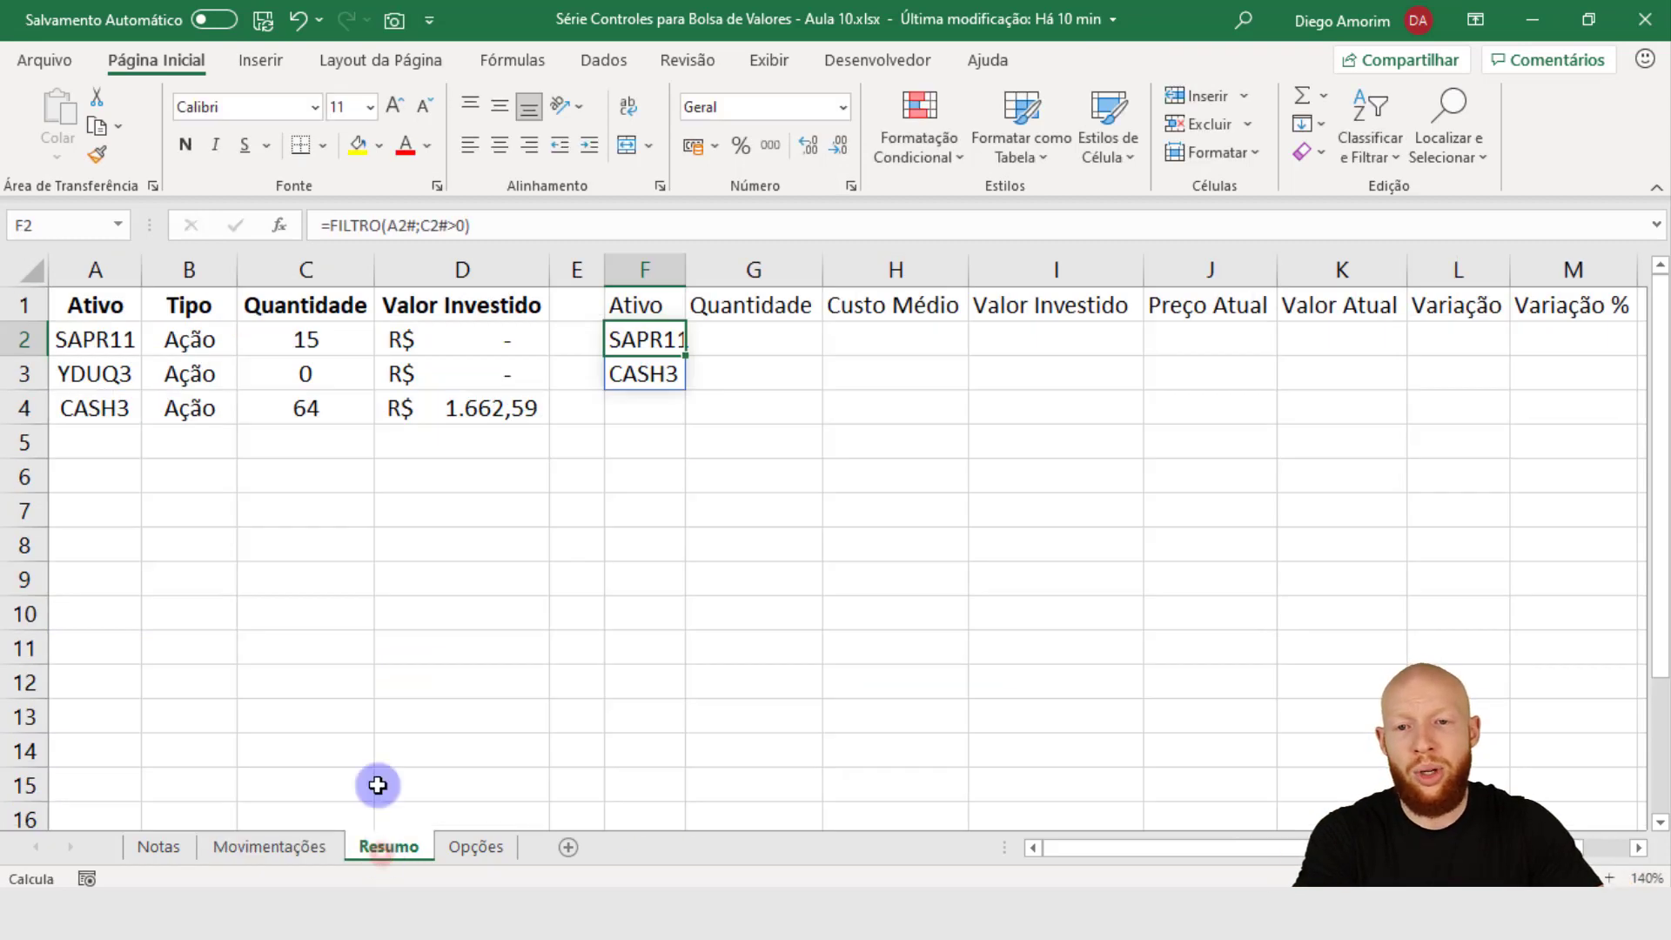
left_click(314, 341)
left_click(666, 346)
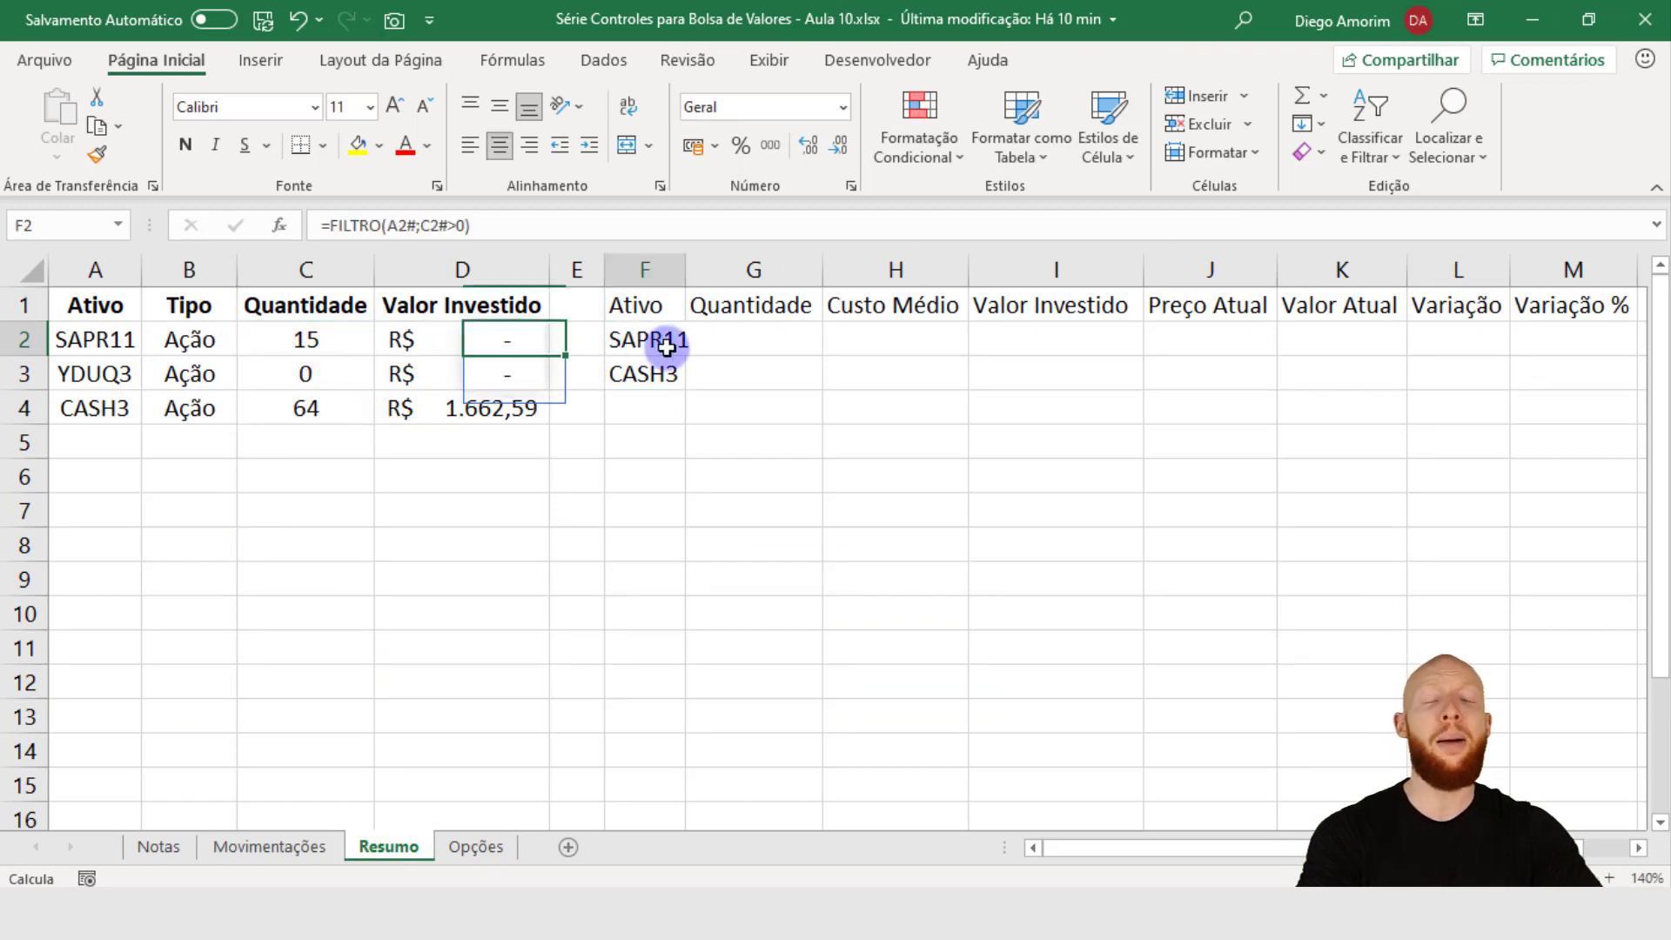
double_click(685, 272)
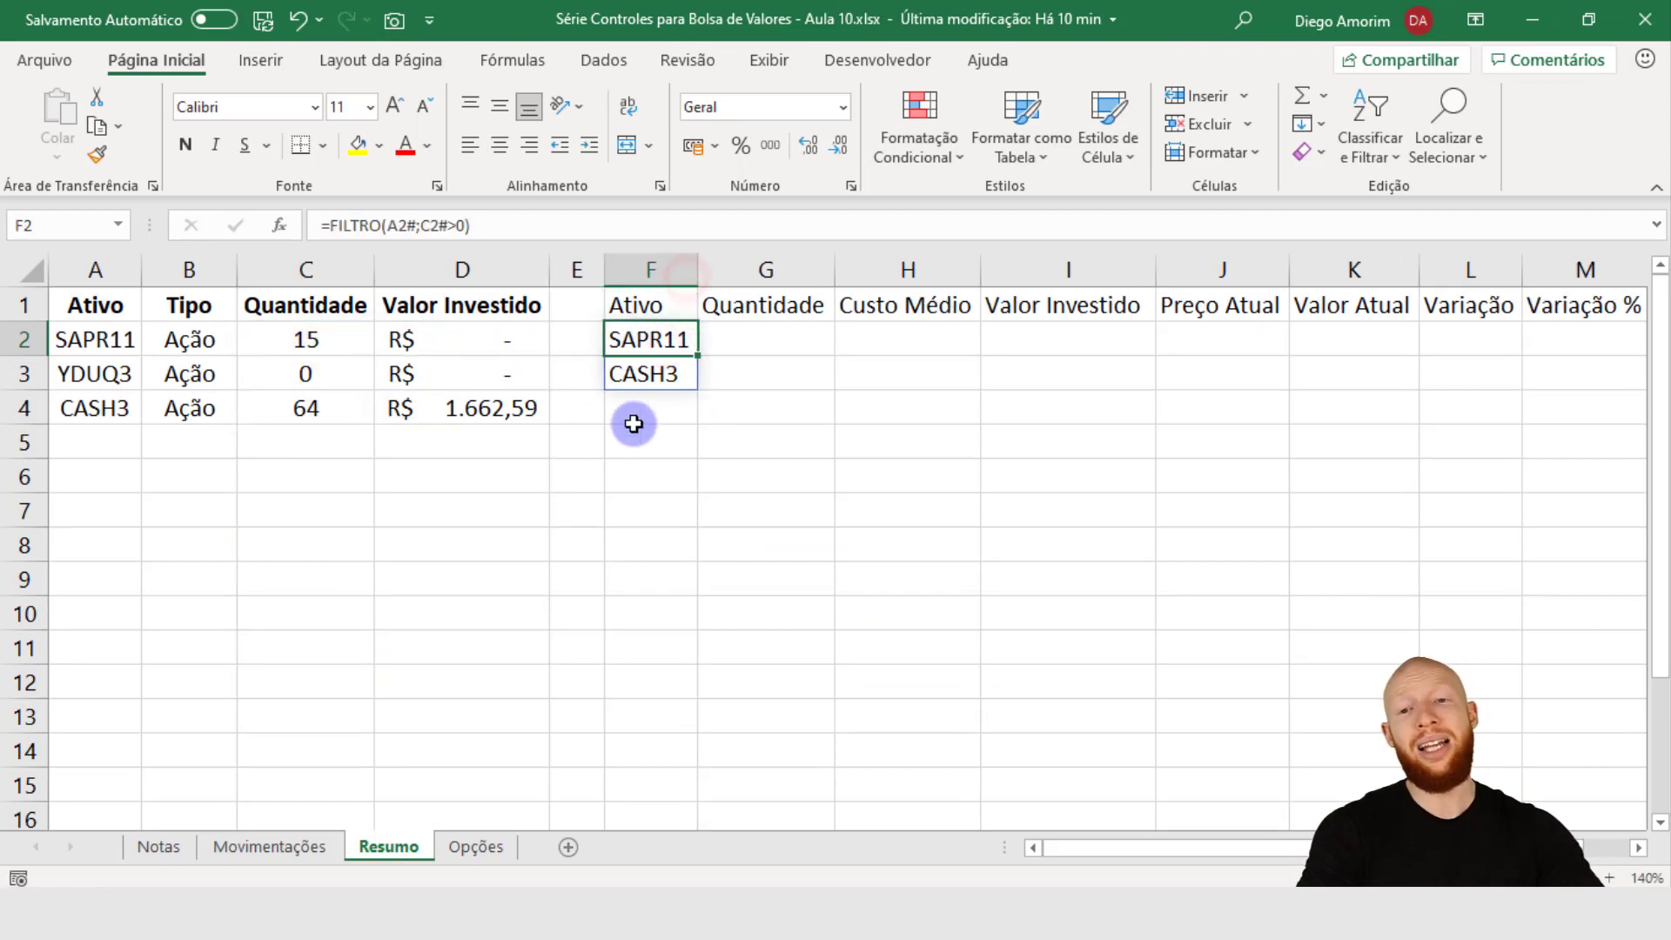
Step: Compare the Quantidade and Valor Investido formulas, the Movimentações entries, and the filtered asset list in the second table
left_click(507, 339)
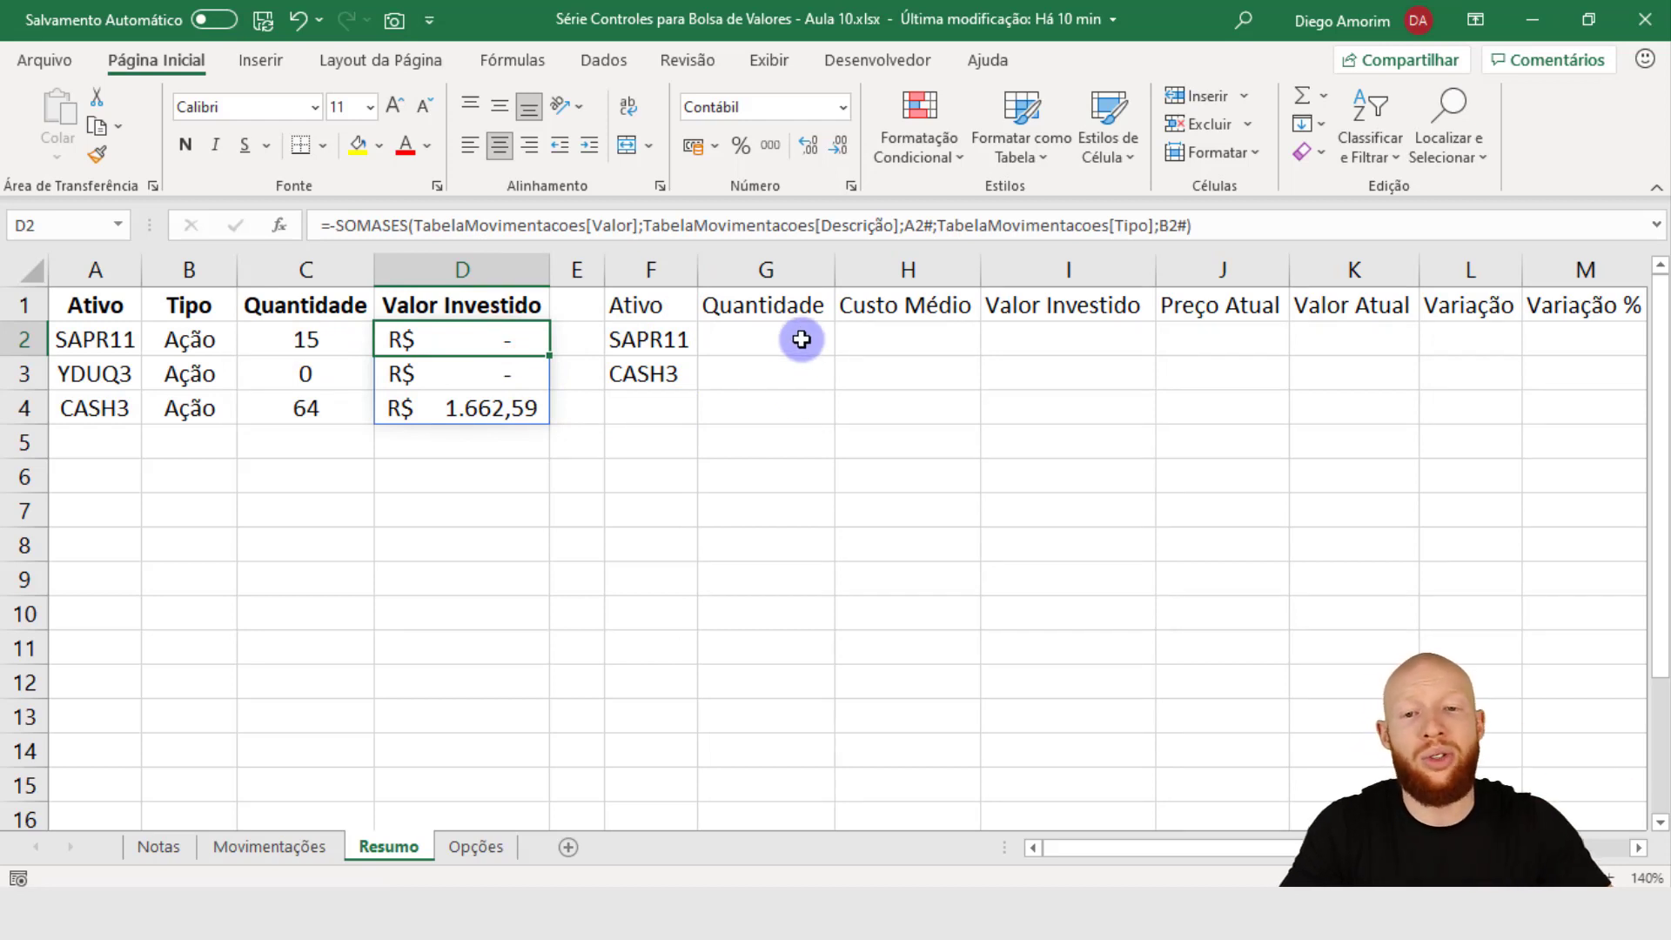
mouse_move(783, 337)
left_mouse_down()
mouse_move(1585, 363)
mouse_move(1417, 354)
left_mouse_up()
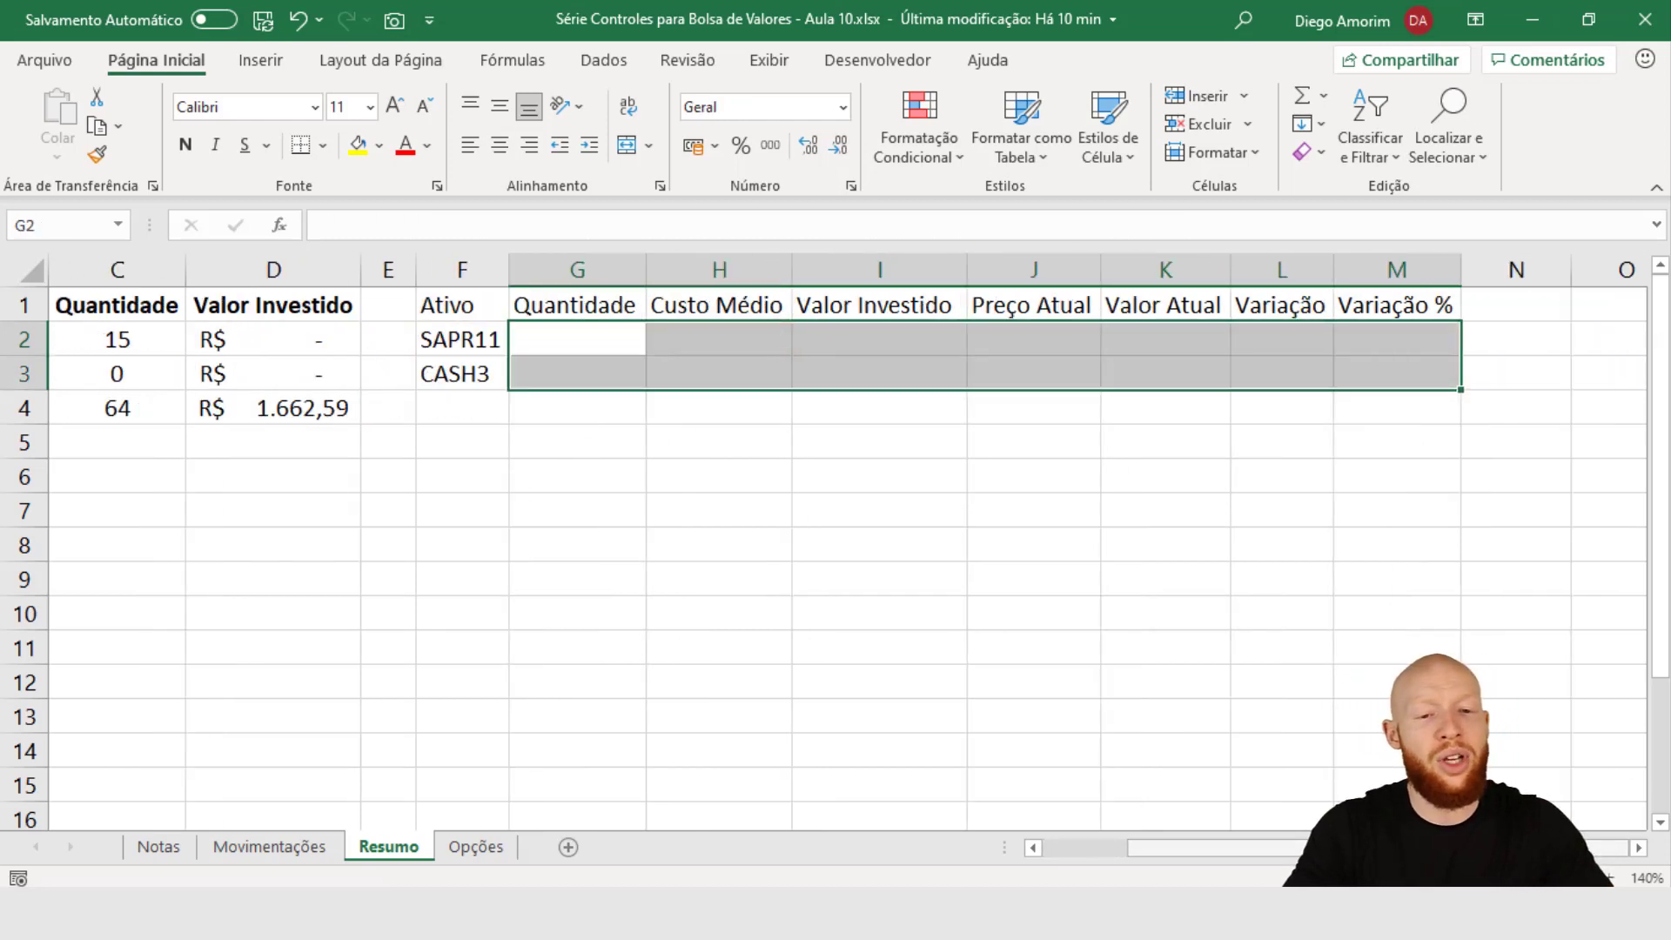
left_click_drag(1180, 848, 429, 649)
left_click(320, 335)
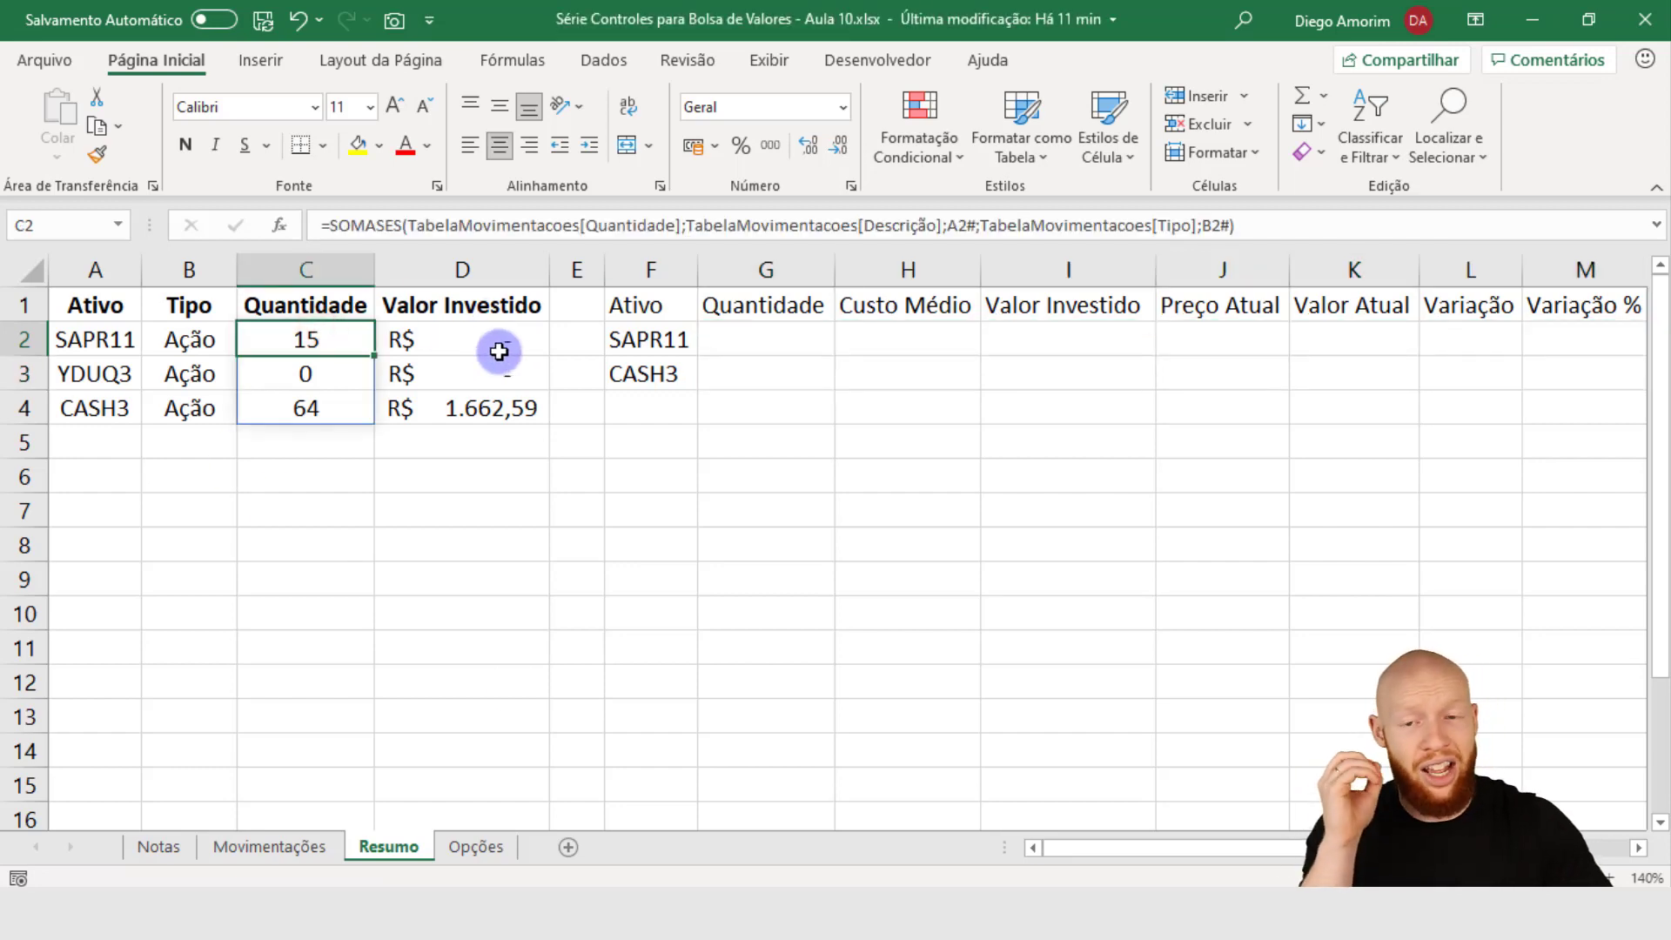
left_click(499, 350)
left_click(287, 849)
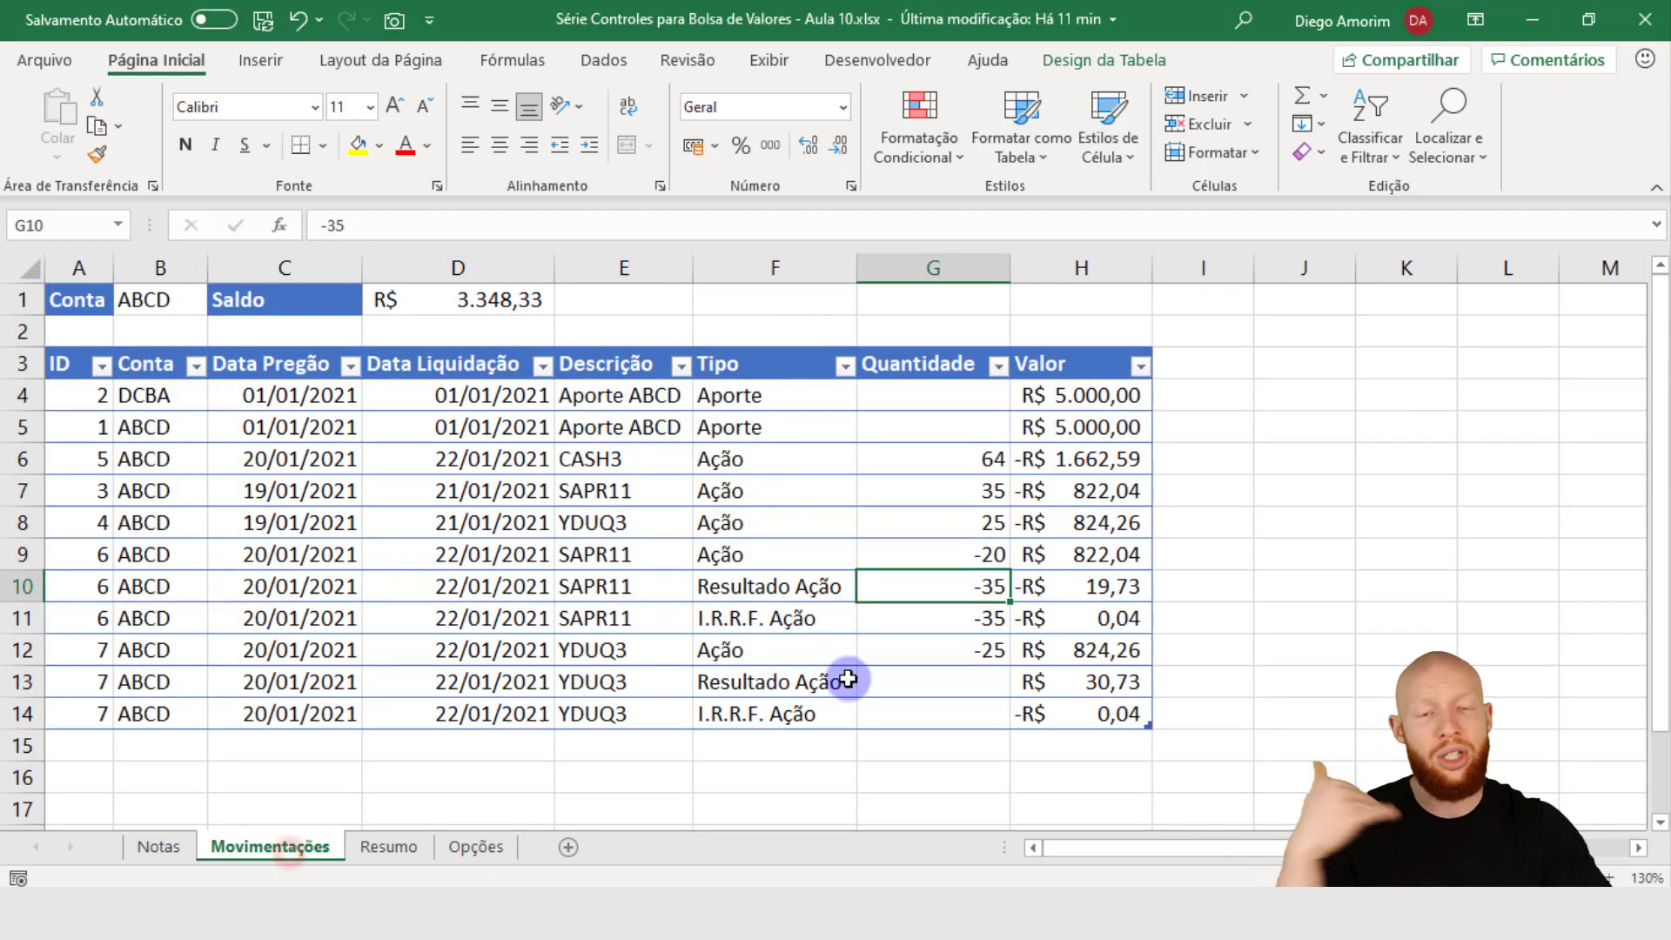
left_click(407, 849)
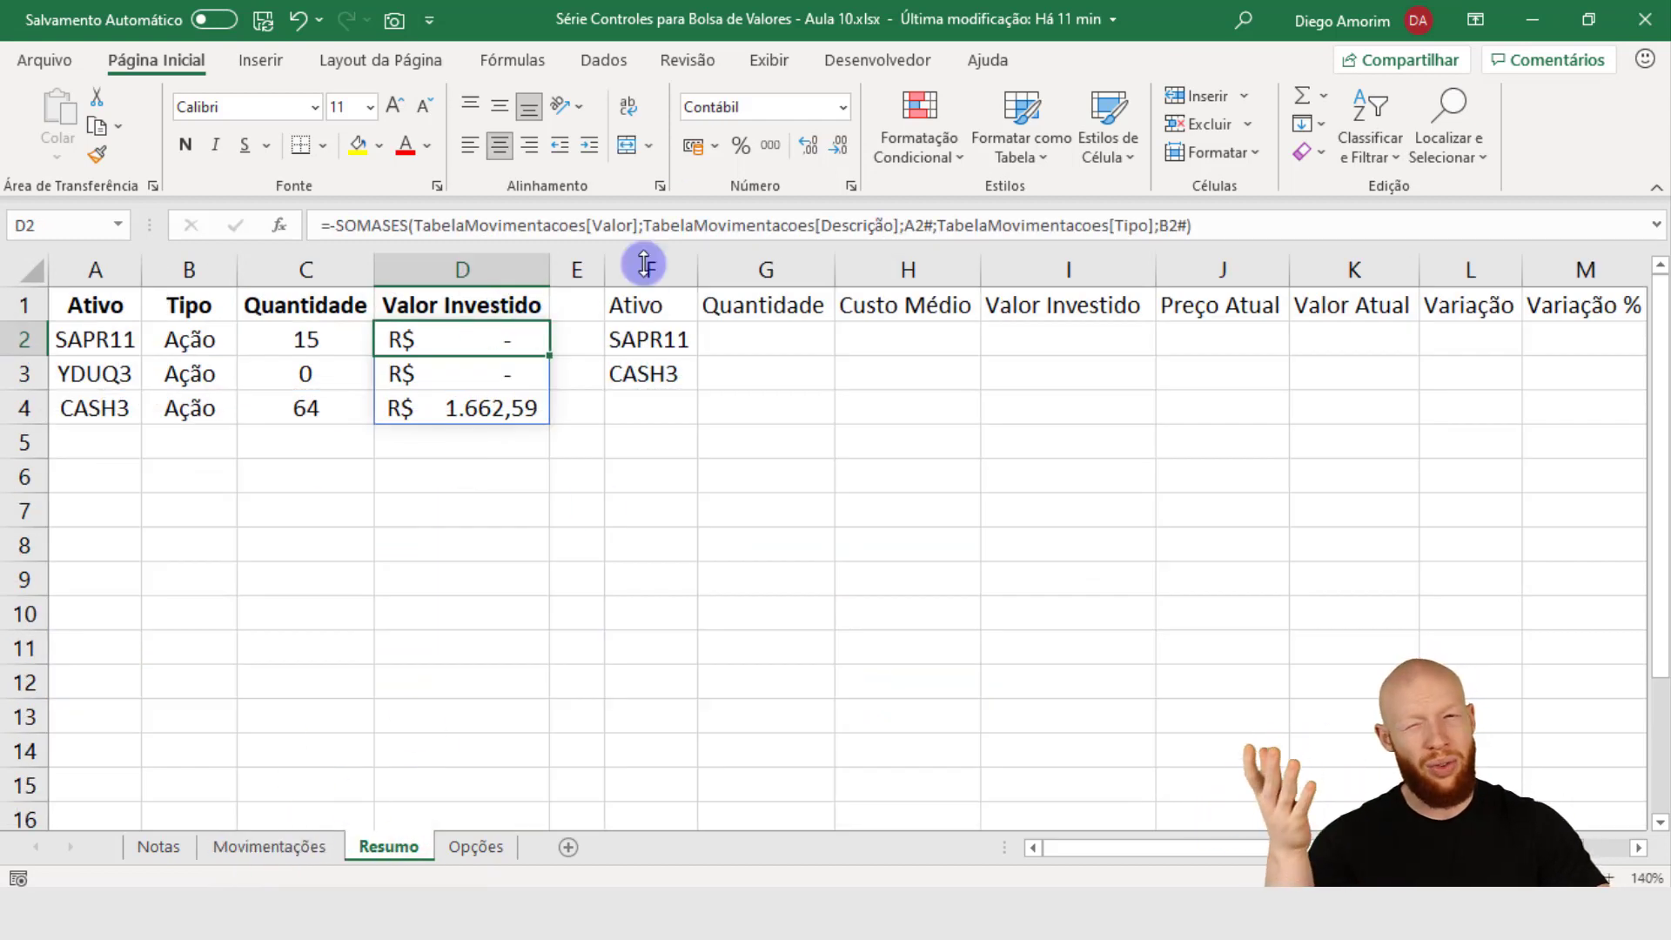
left_click_drag(641, 339, 653, 373)
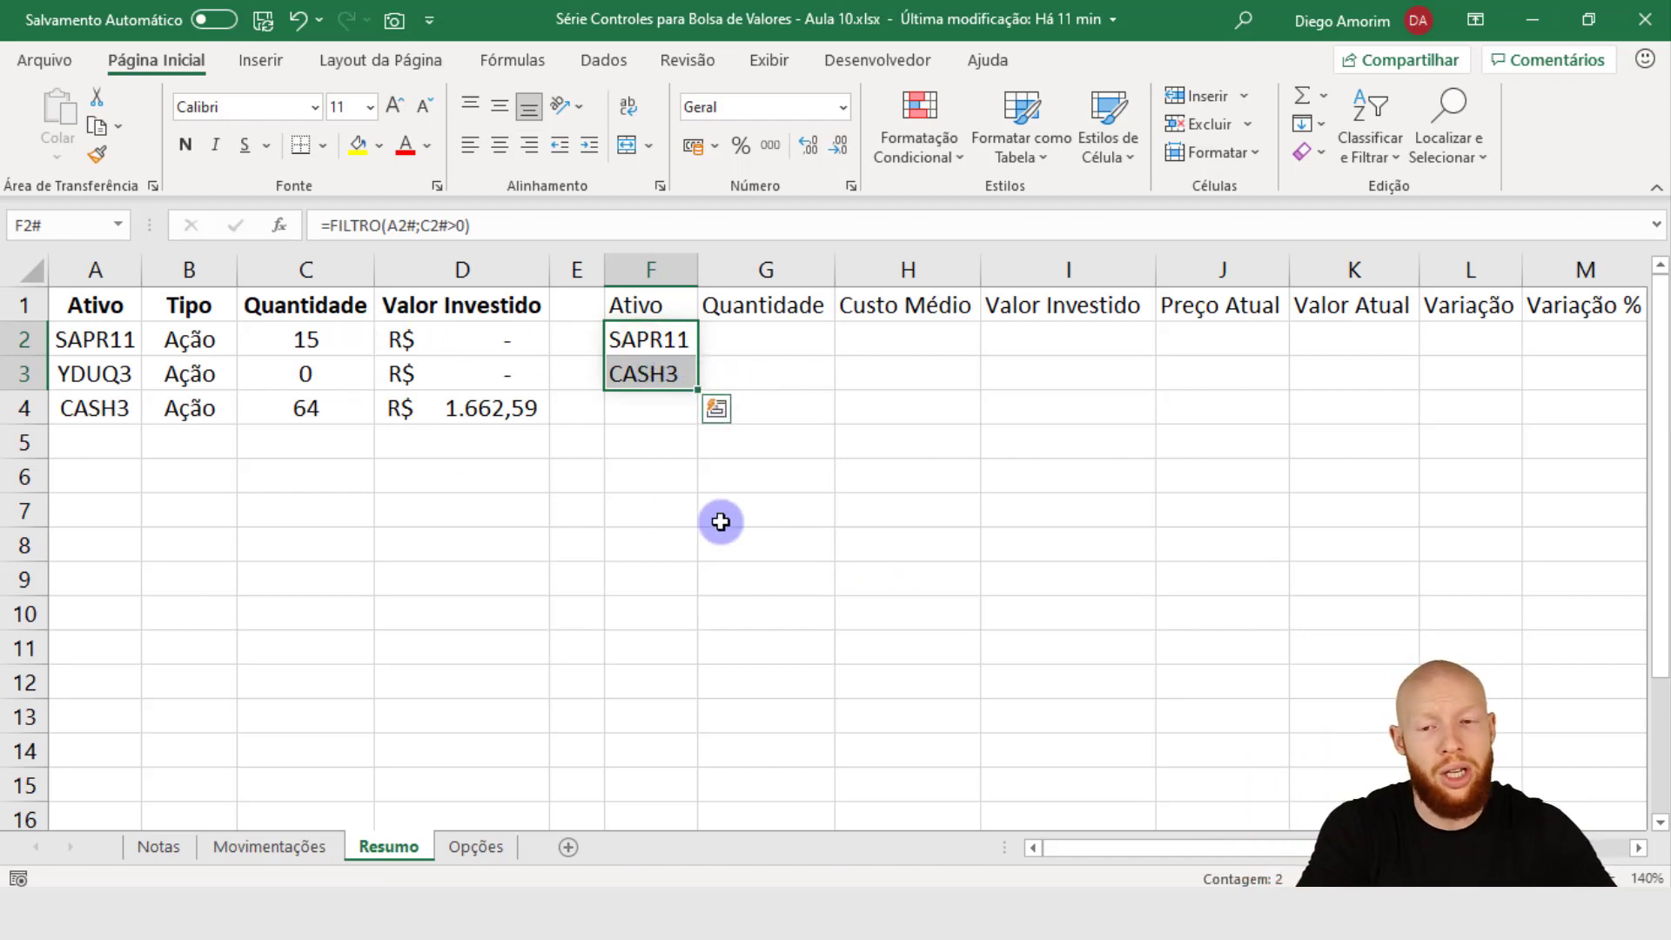
Step: Restore the Quantidade of the SAPR11 Ação entry in G9 on the Movimentações sheet to -35
left_click(322, 847)
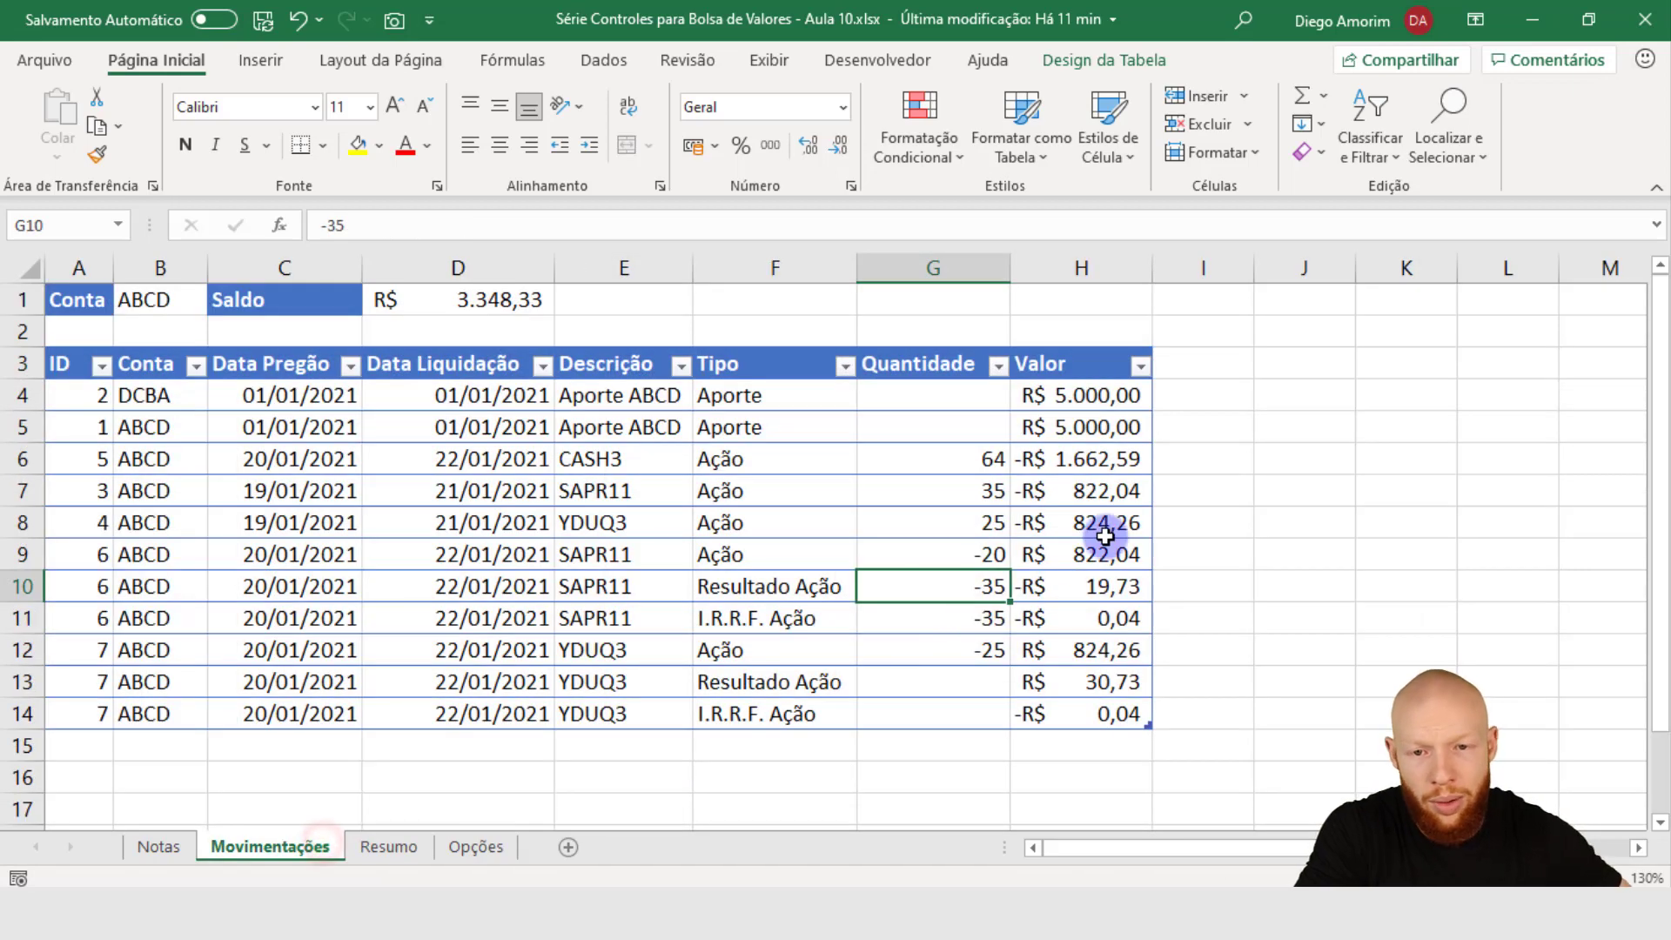
key("Up")
type("-35")
key("Return")
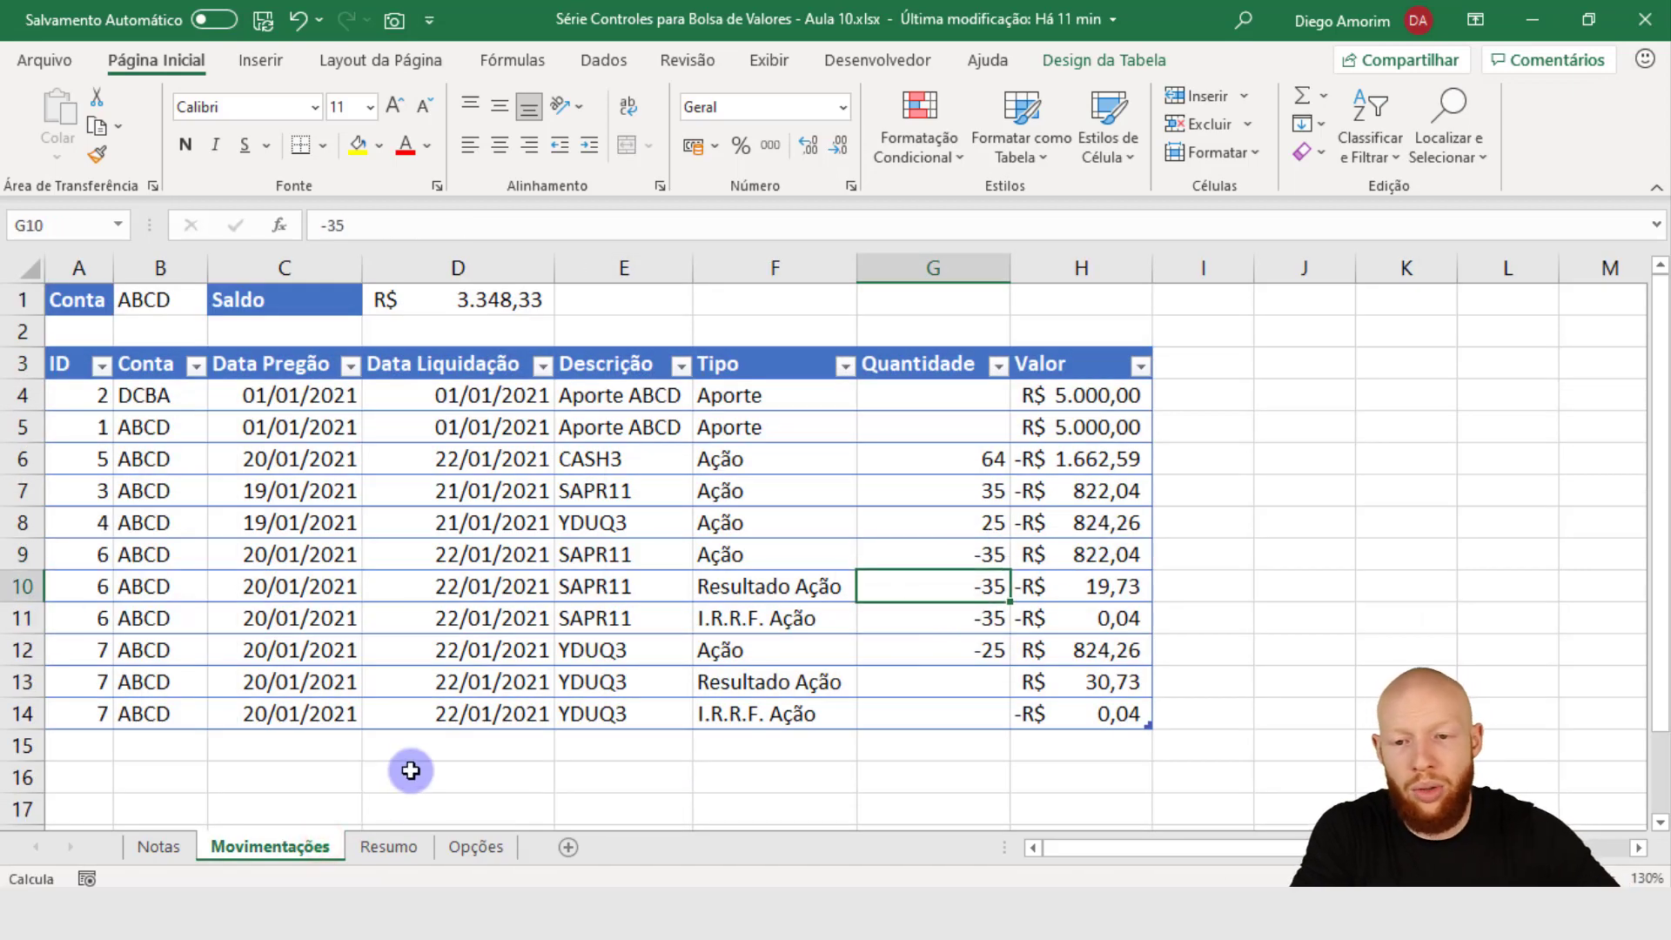
Step: Return to the Resumo sheet and check the filtered asset list in F2
left_click(393, 847)
left_click(761, 338)
left_click(645, 348)
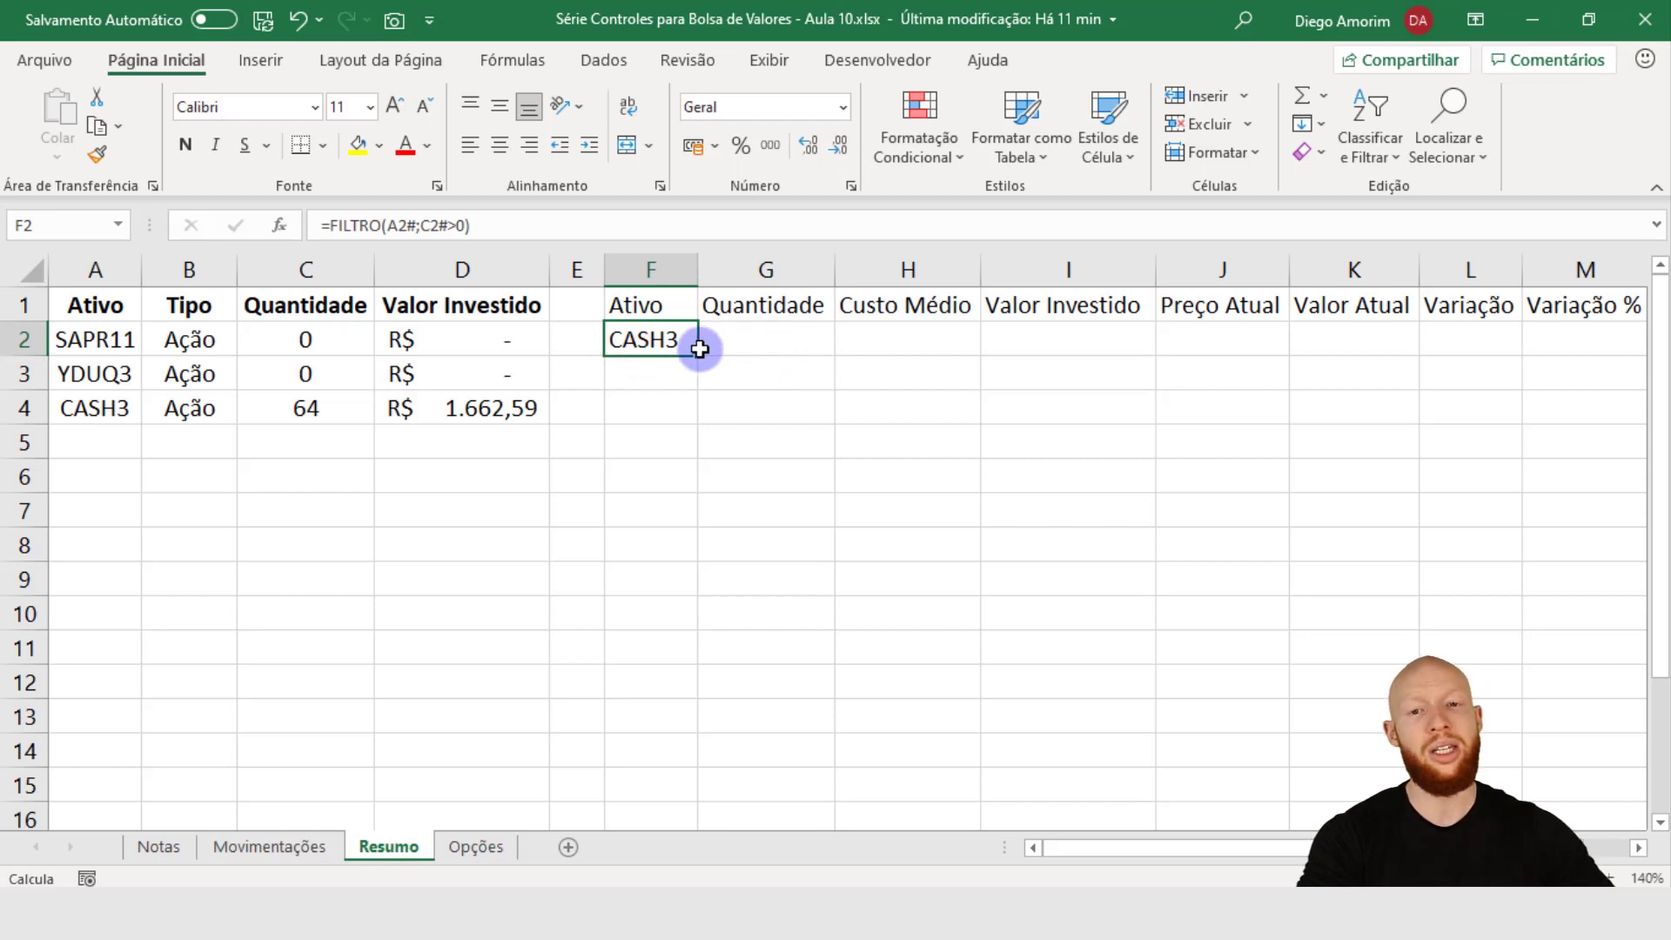
Step: Examine the asset in F2 and the A1:D4 summary to find the source for the Quantidade value in G2
left_click(759, 376)
left_click(753, 339)
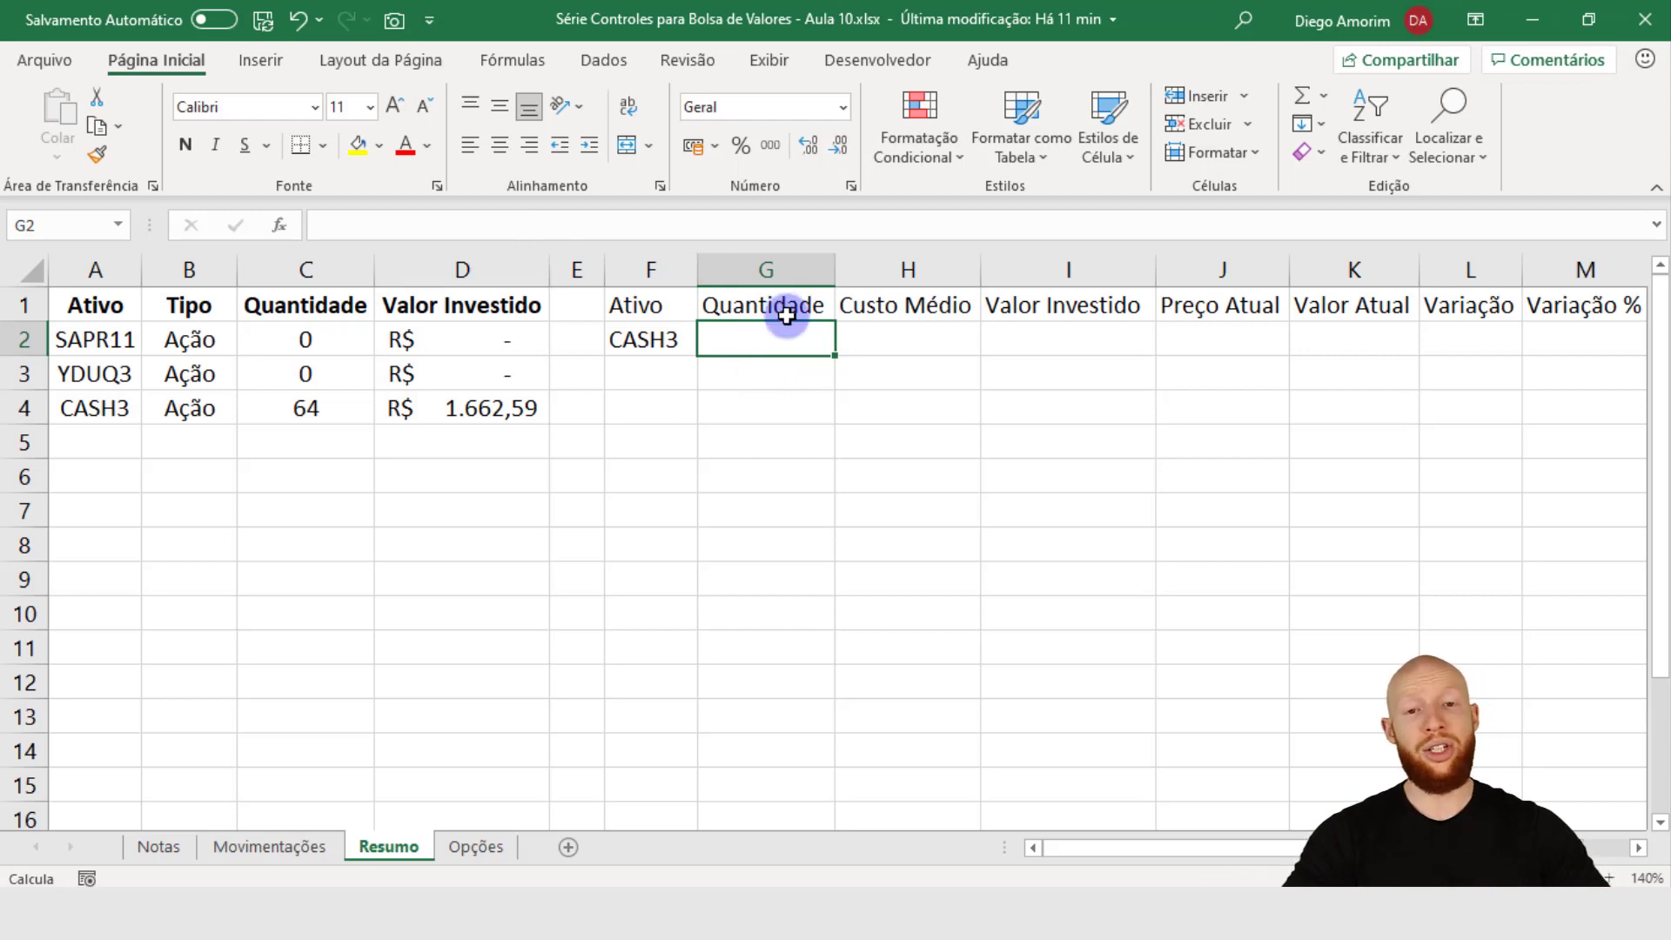
left_click(649, 340)
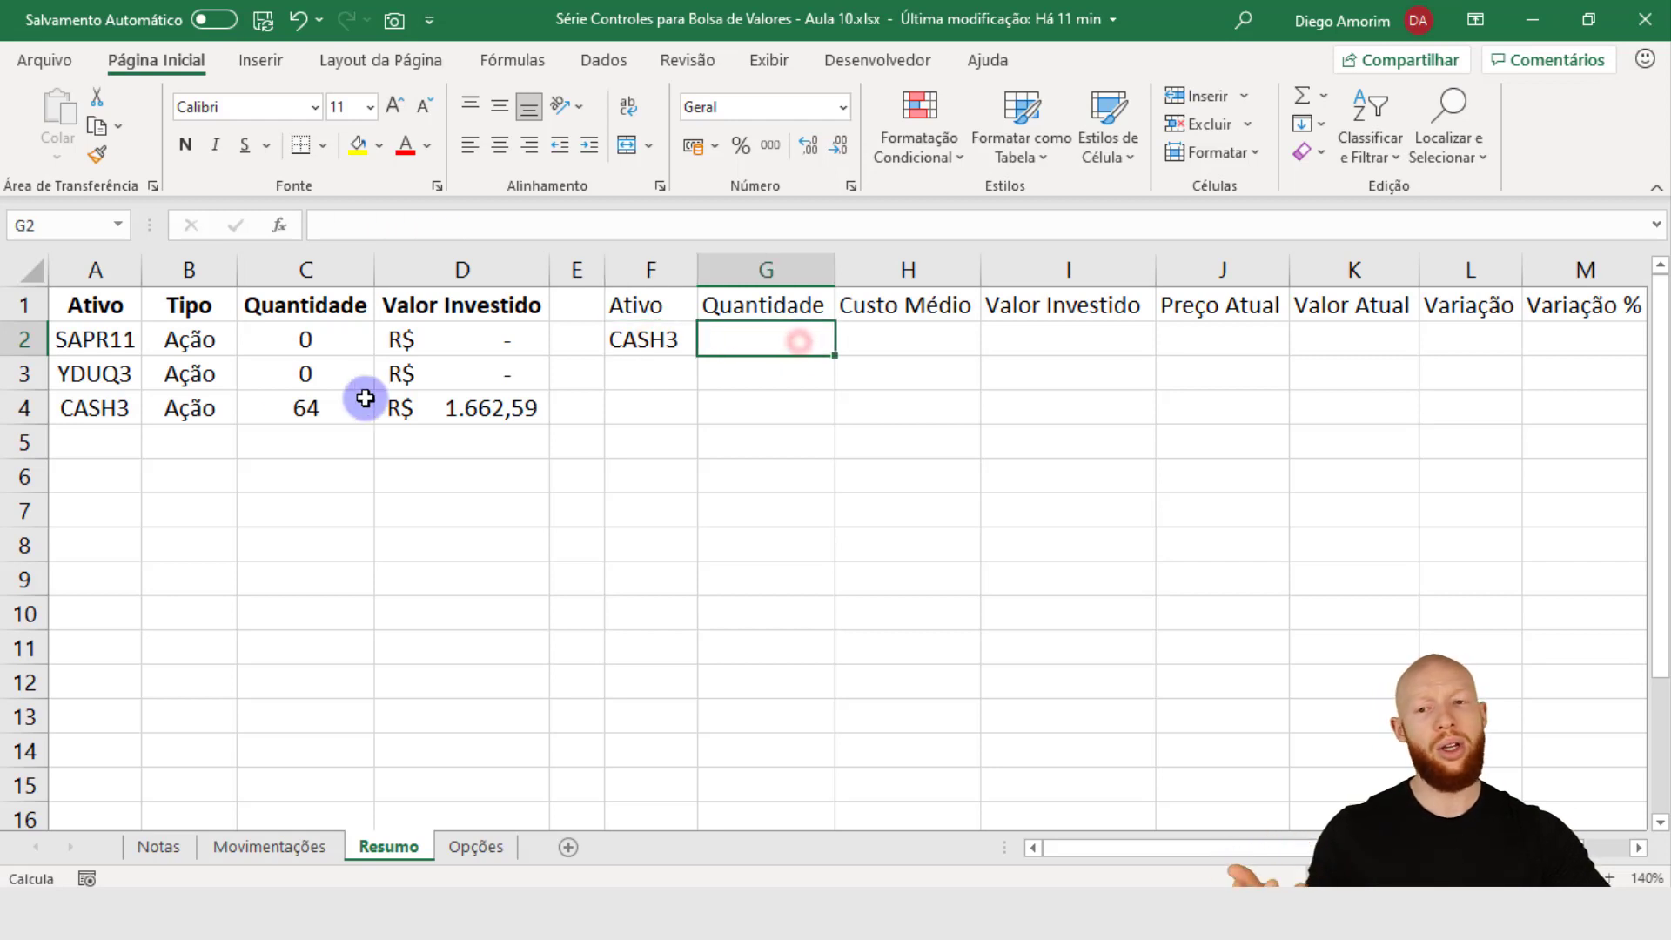
left_click(333, 279)
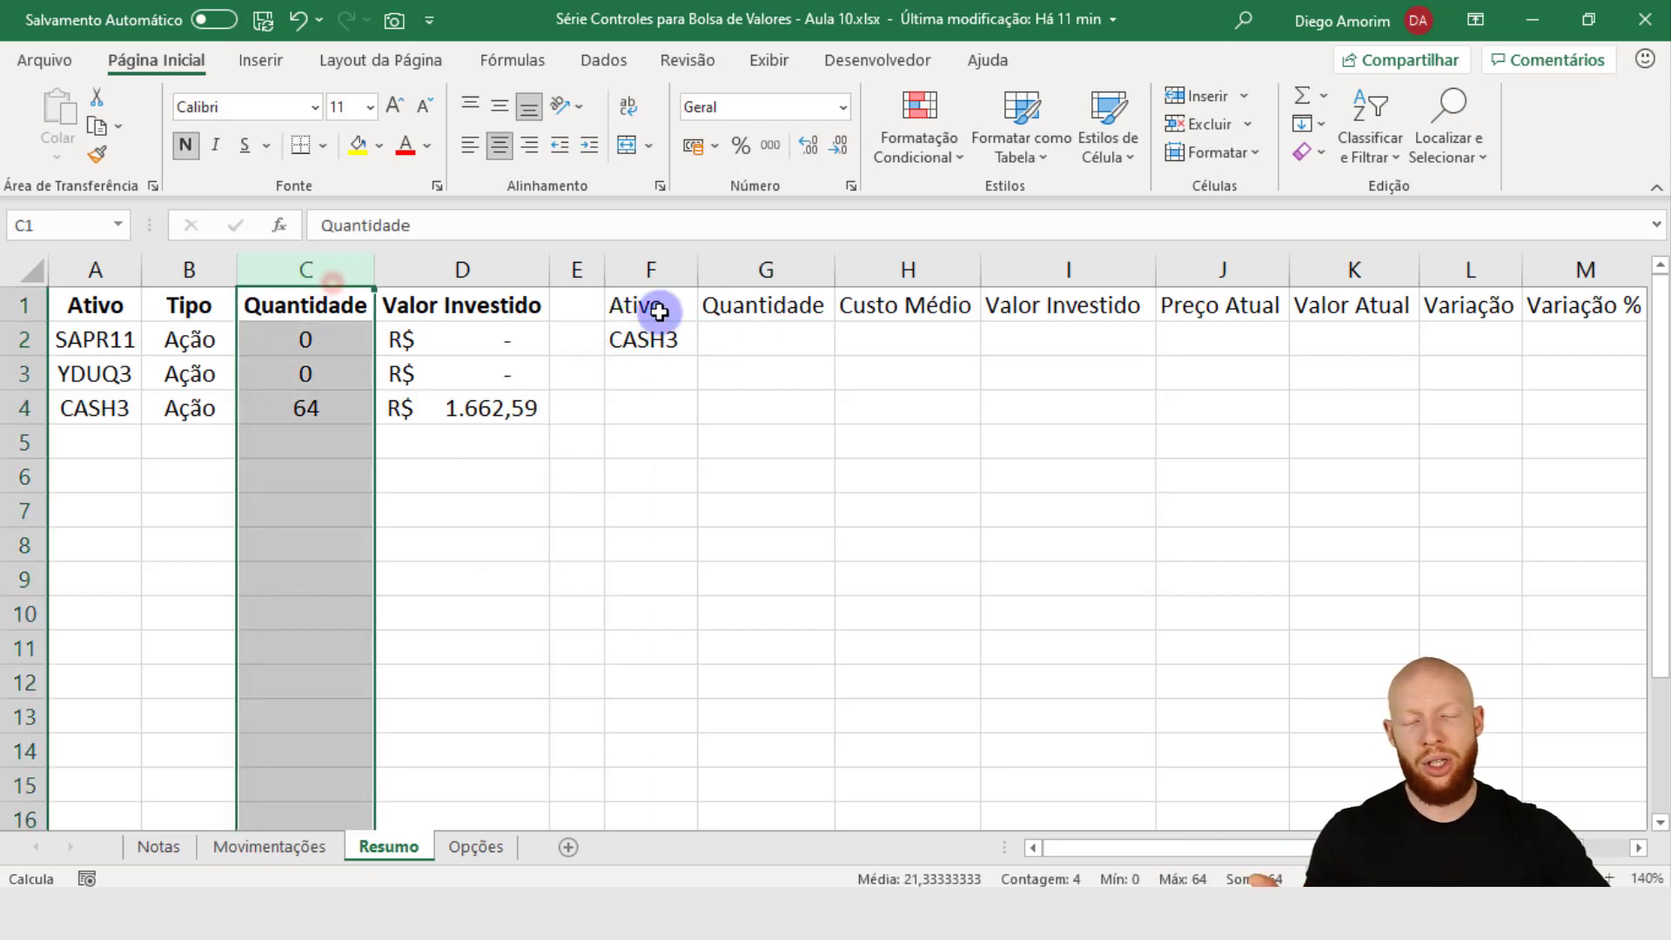
left_click(770, 335)
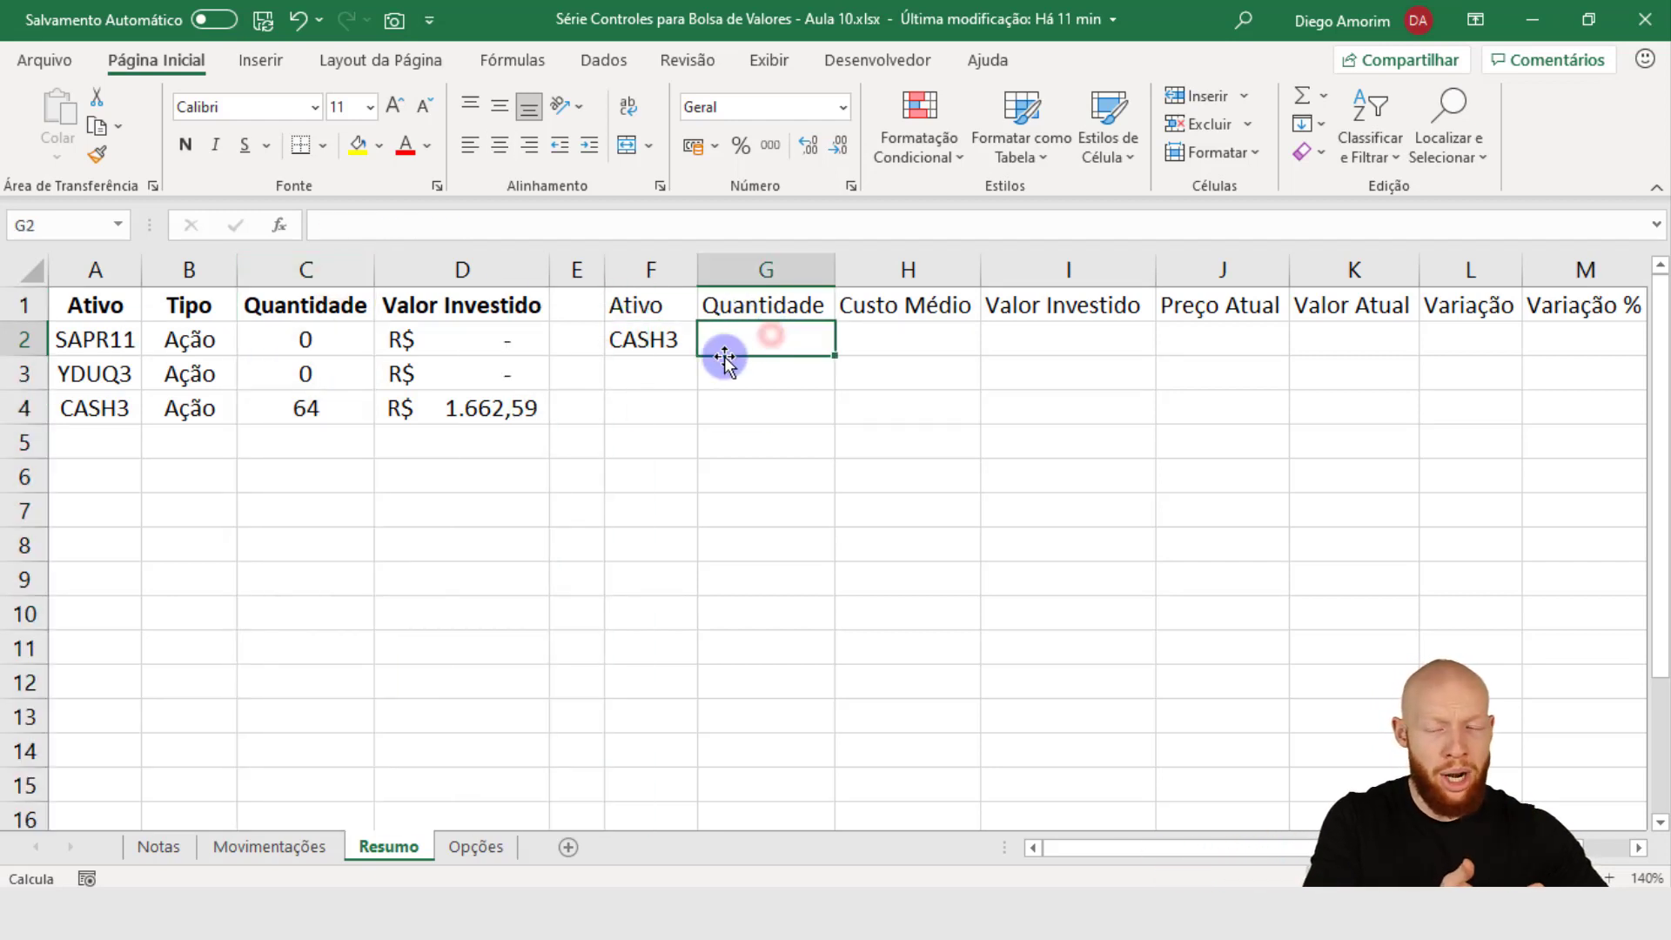
left_click(646, 338)
left_click_drag(115, 298, 493, 407)
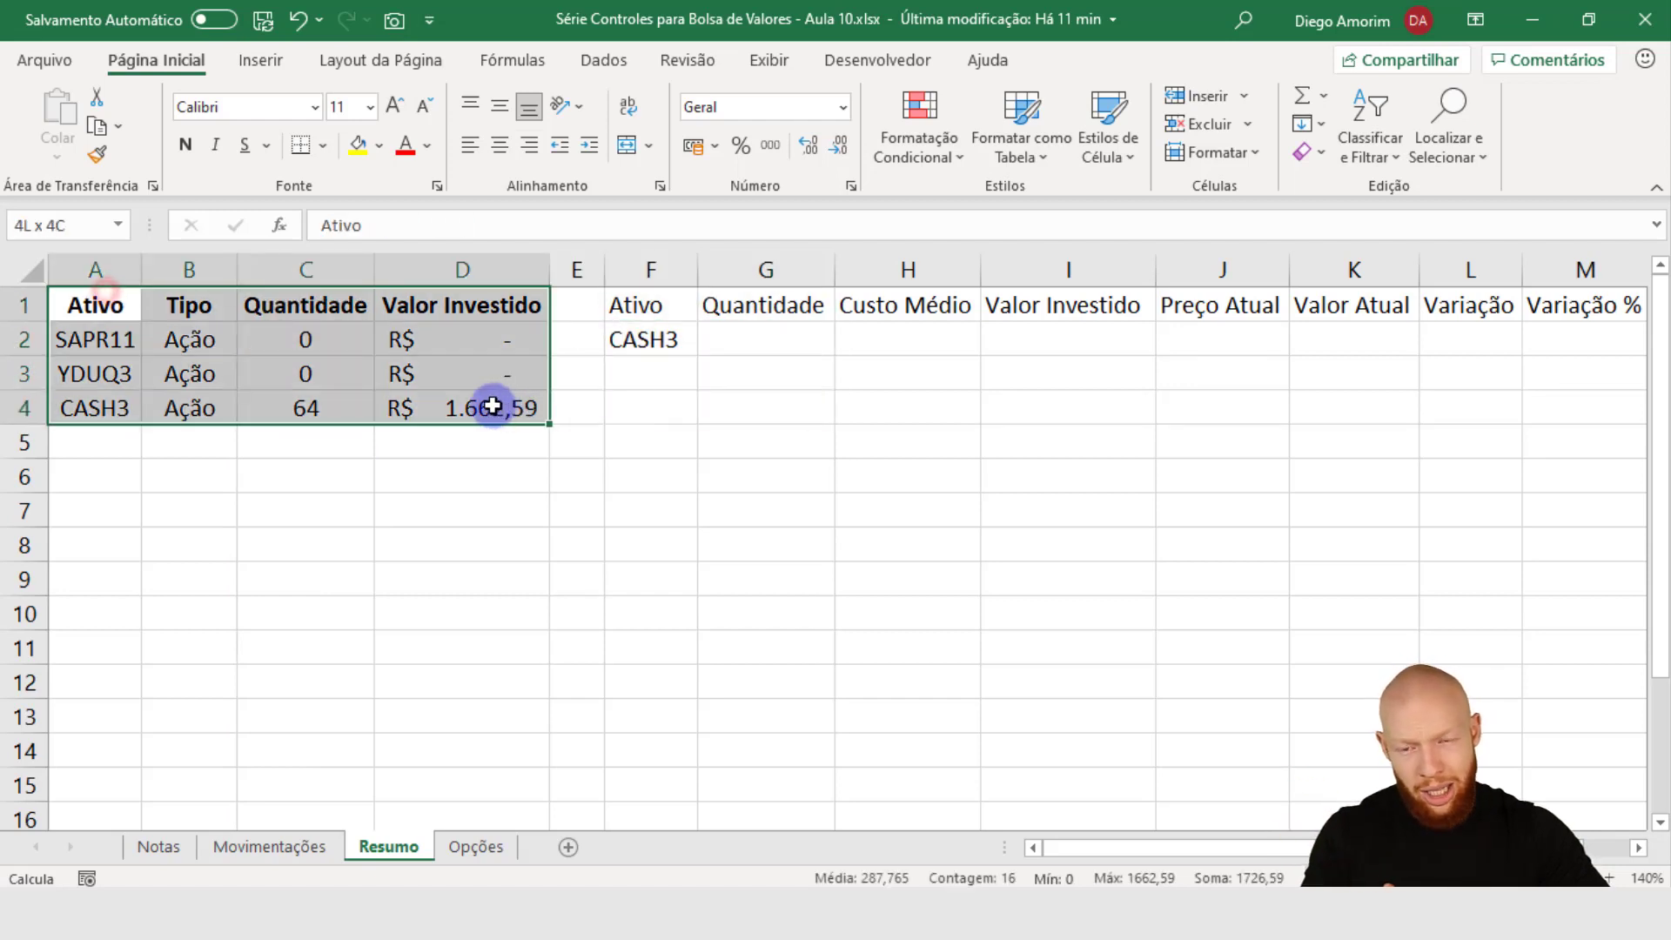
left_click(335, 402)
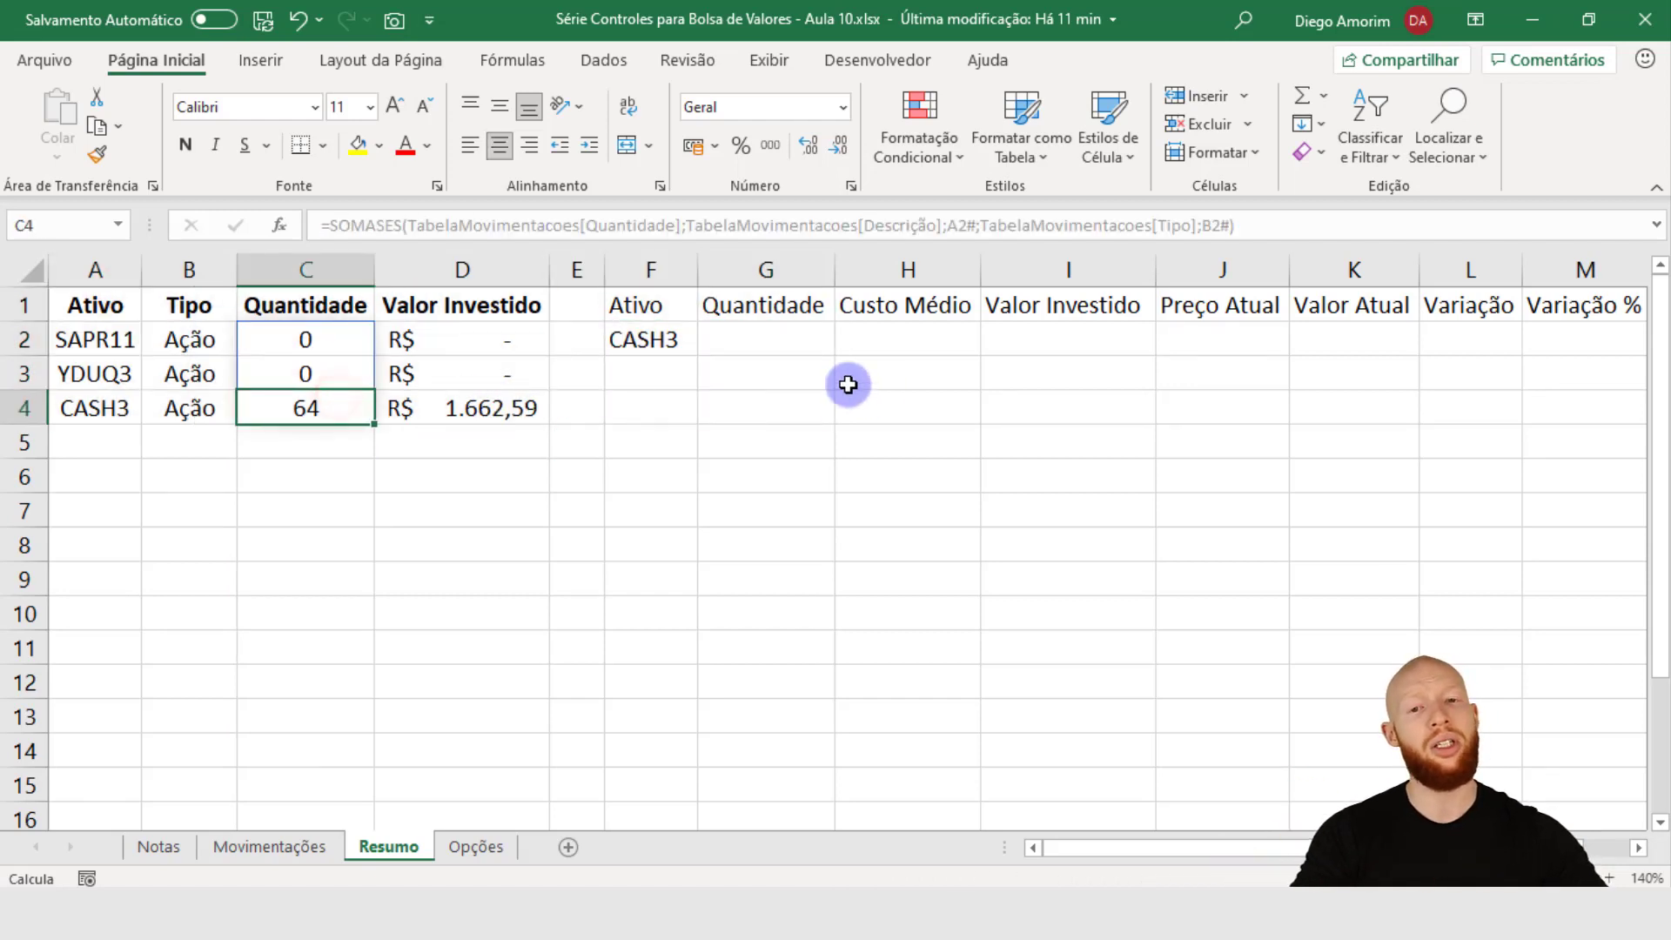
left_click(781, 347)
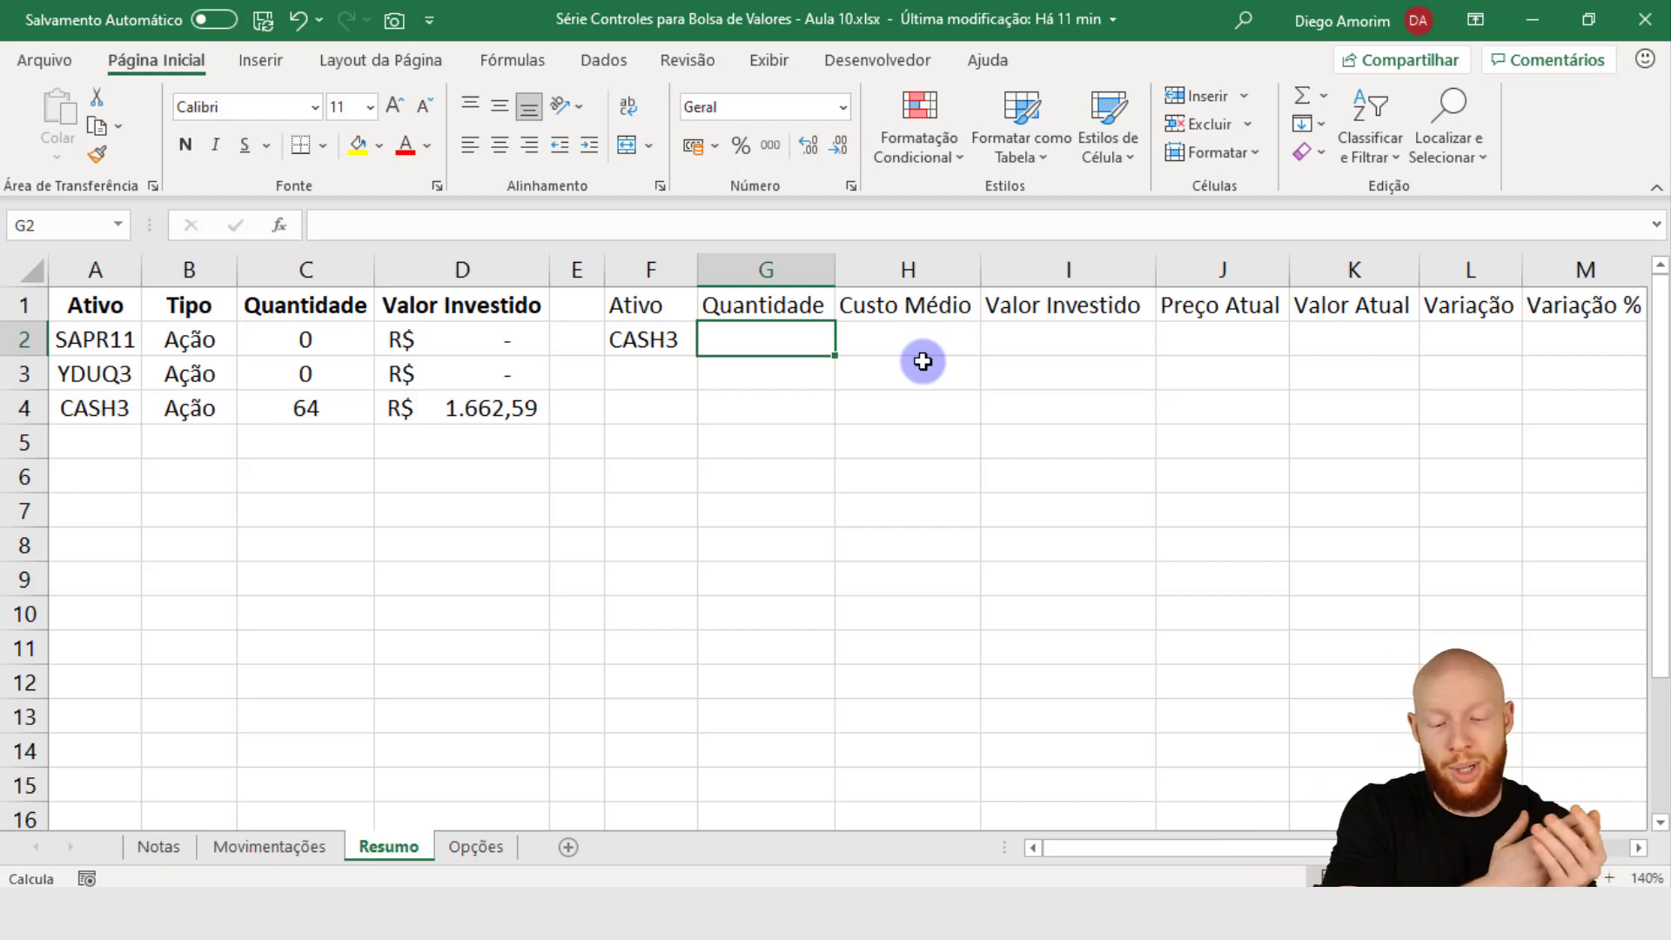
Step: Begin a PROCV formula in G2 that looks up the asset in F2 within columns A:C
type("=PROCV(")
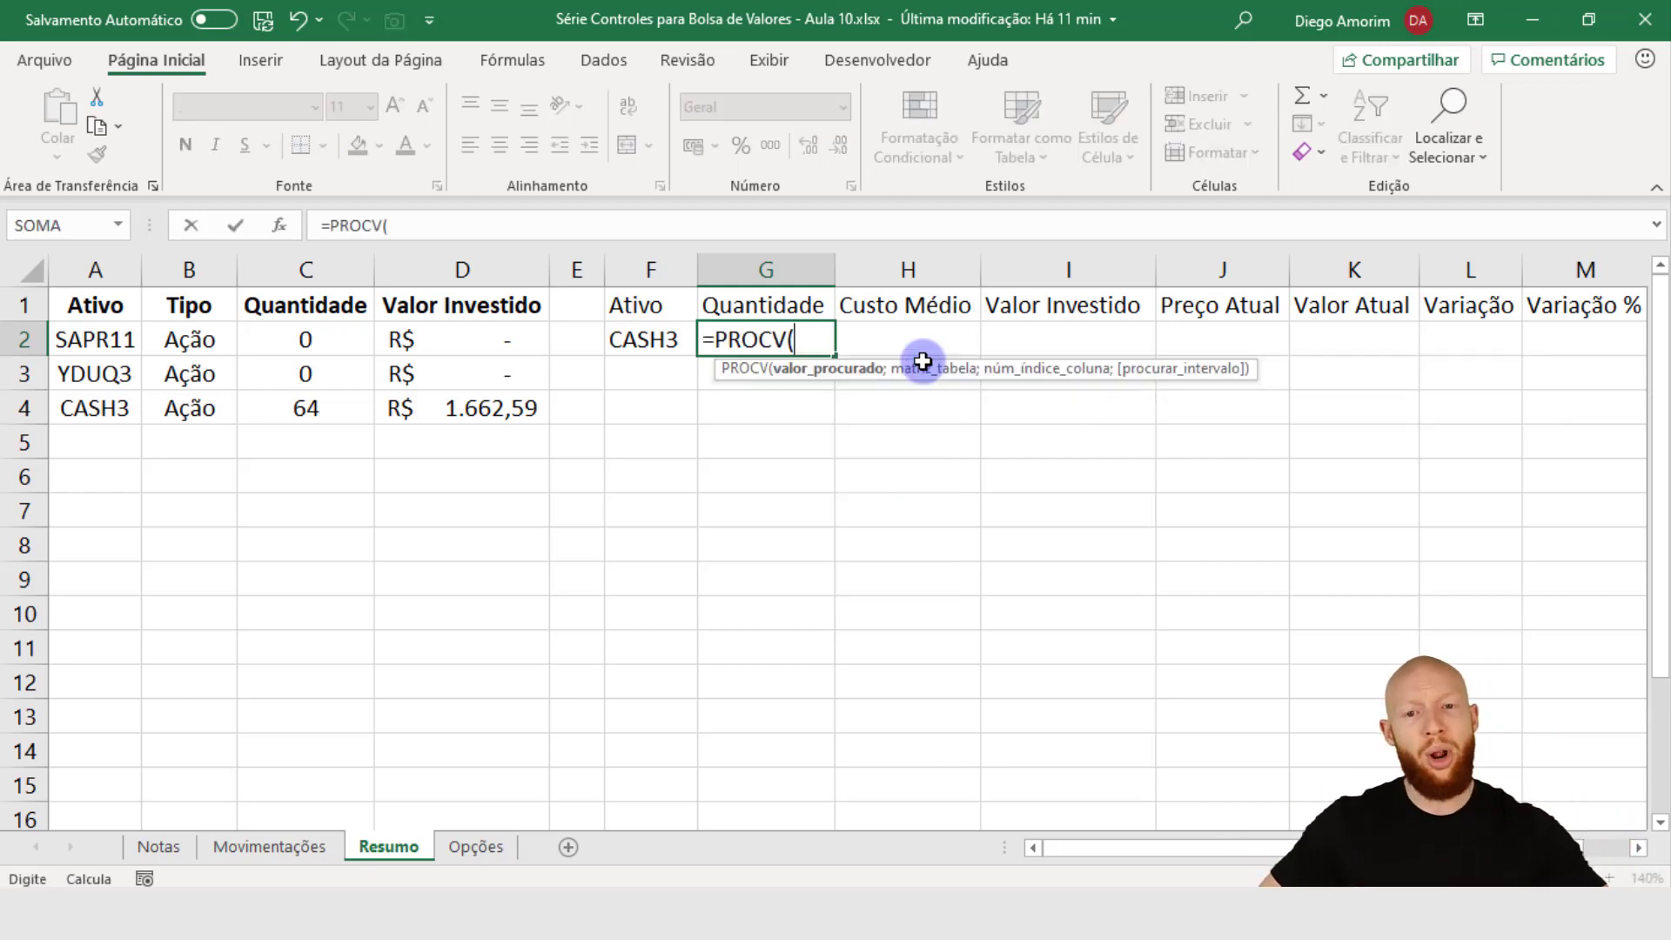
left_click(645, 341)
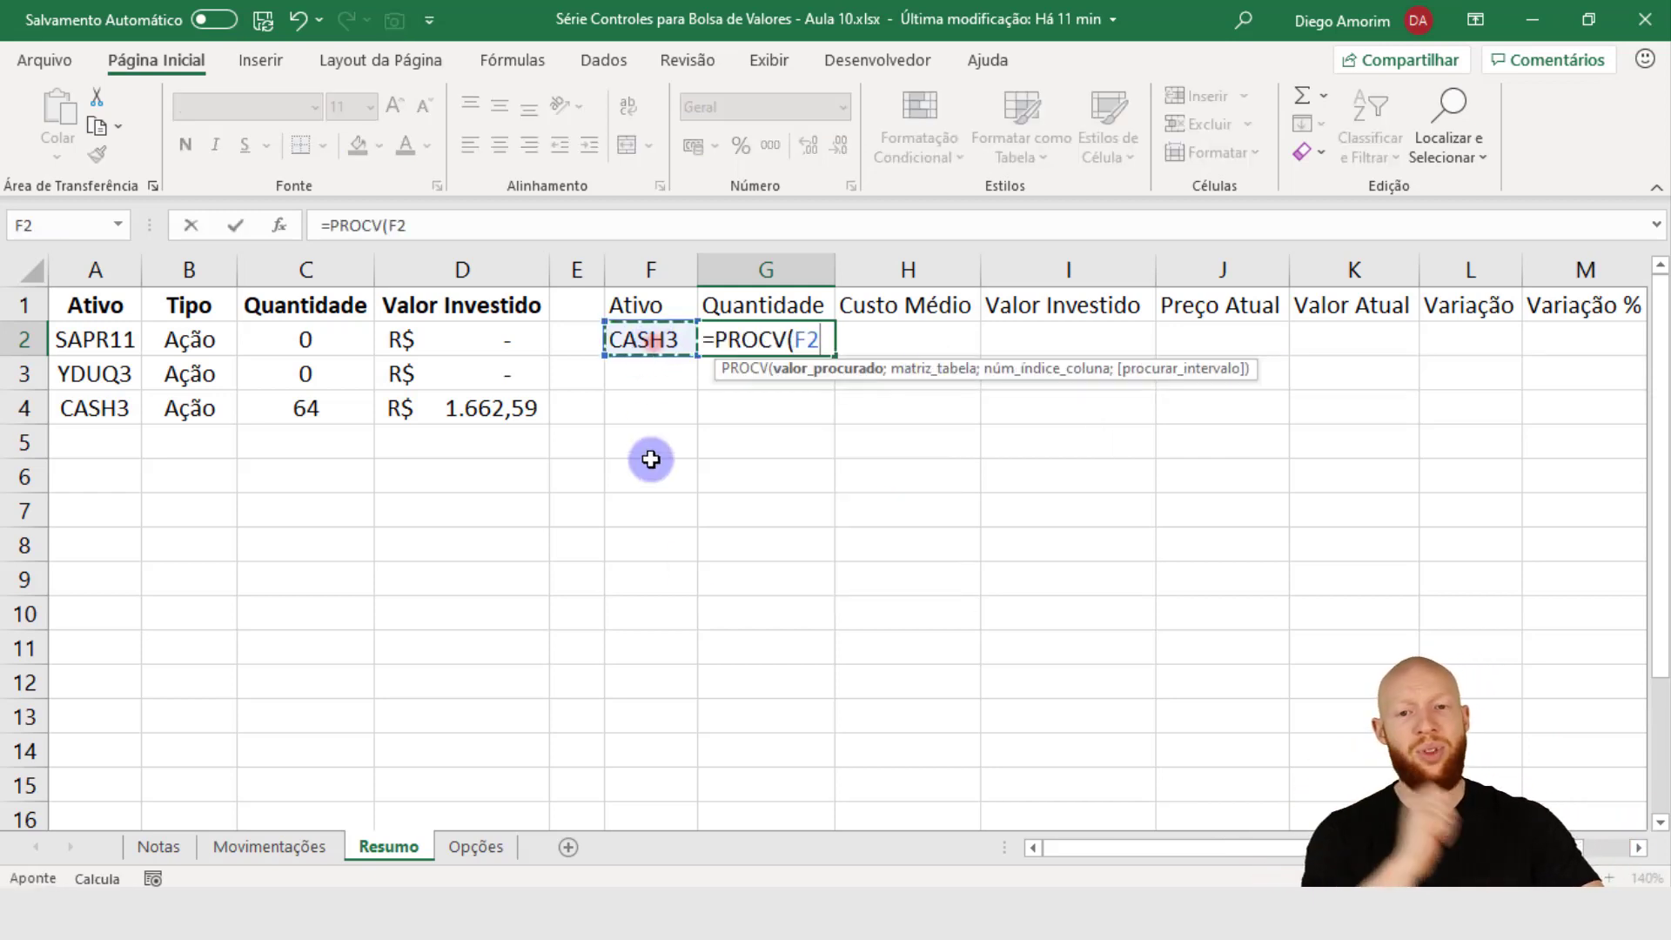
type(";")
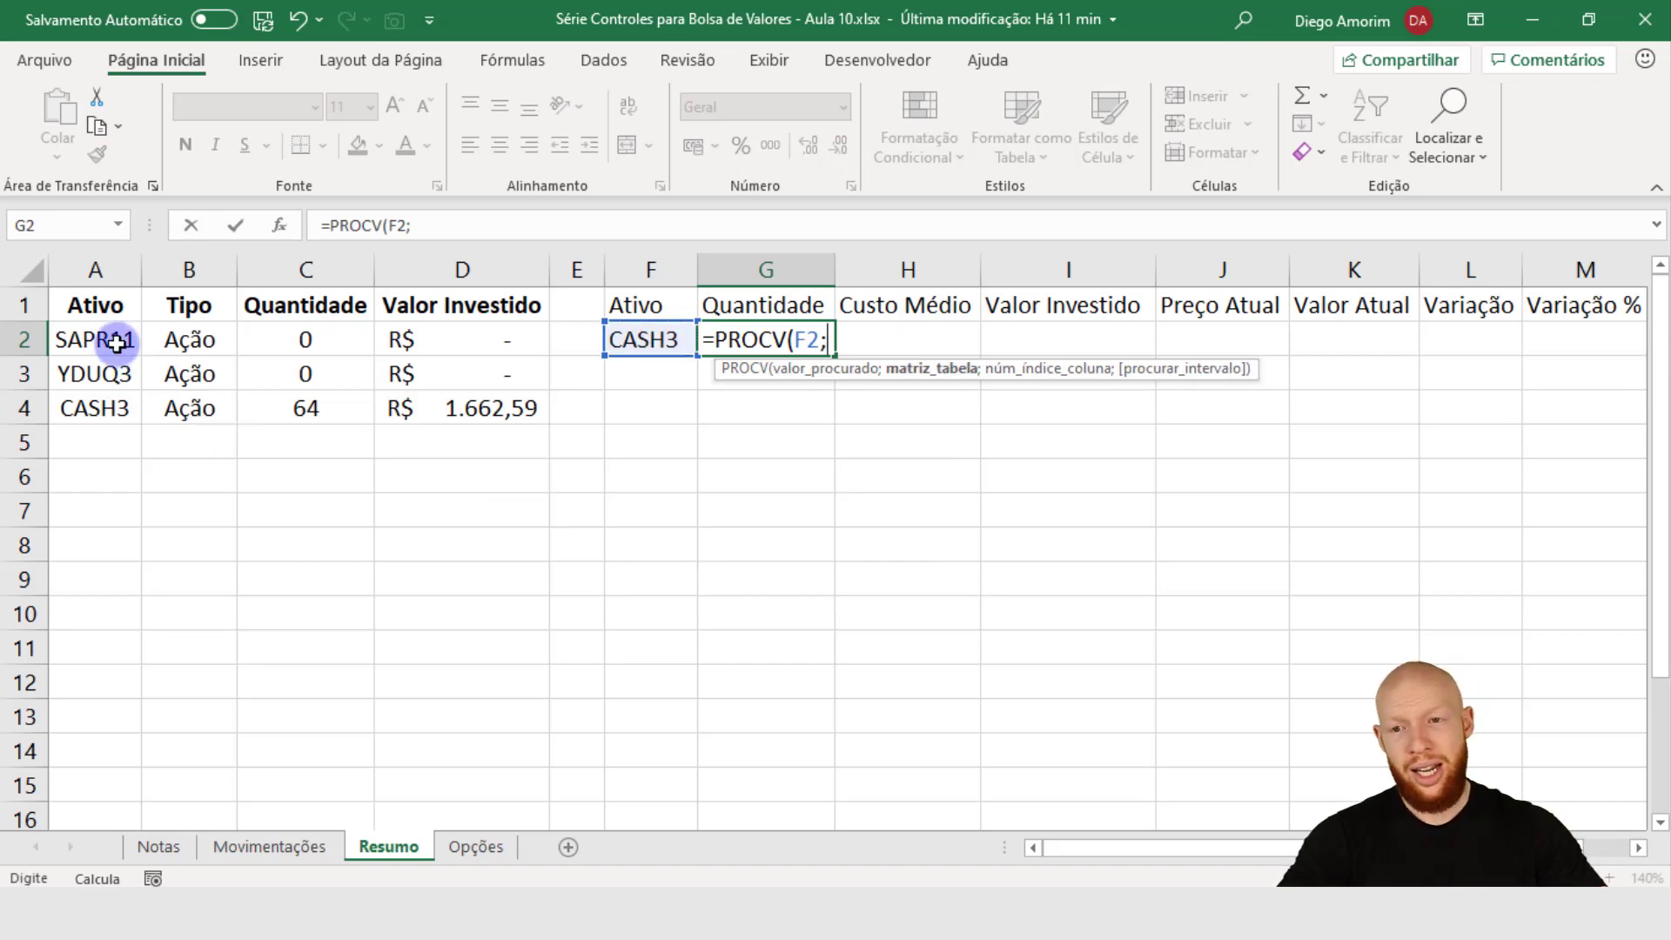
left_click_drag(95, 275, 301, 275)
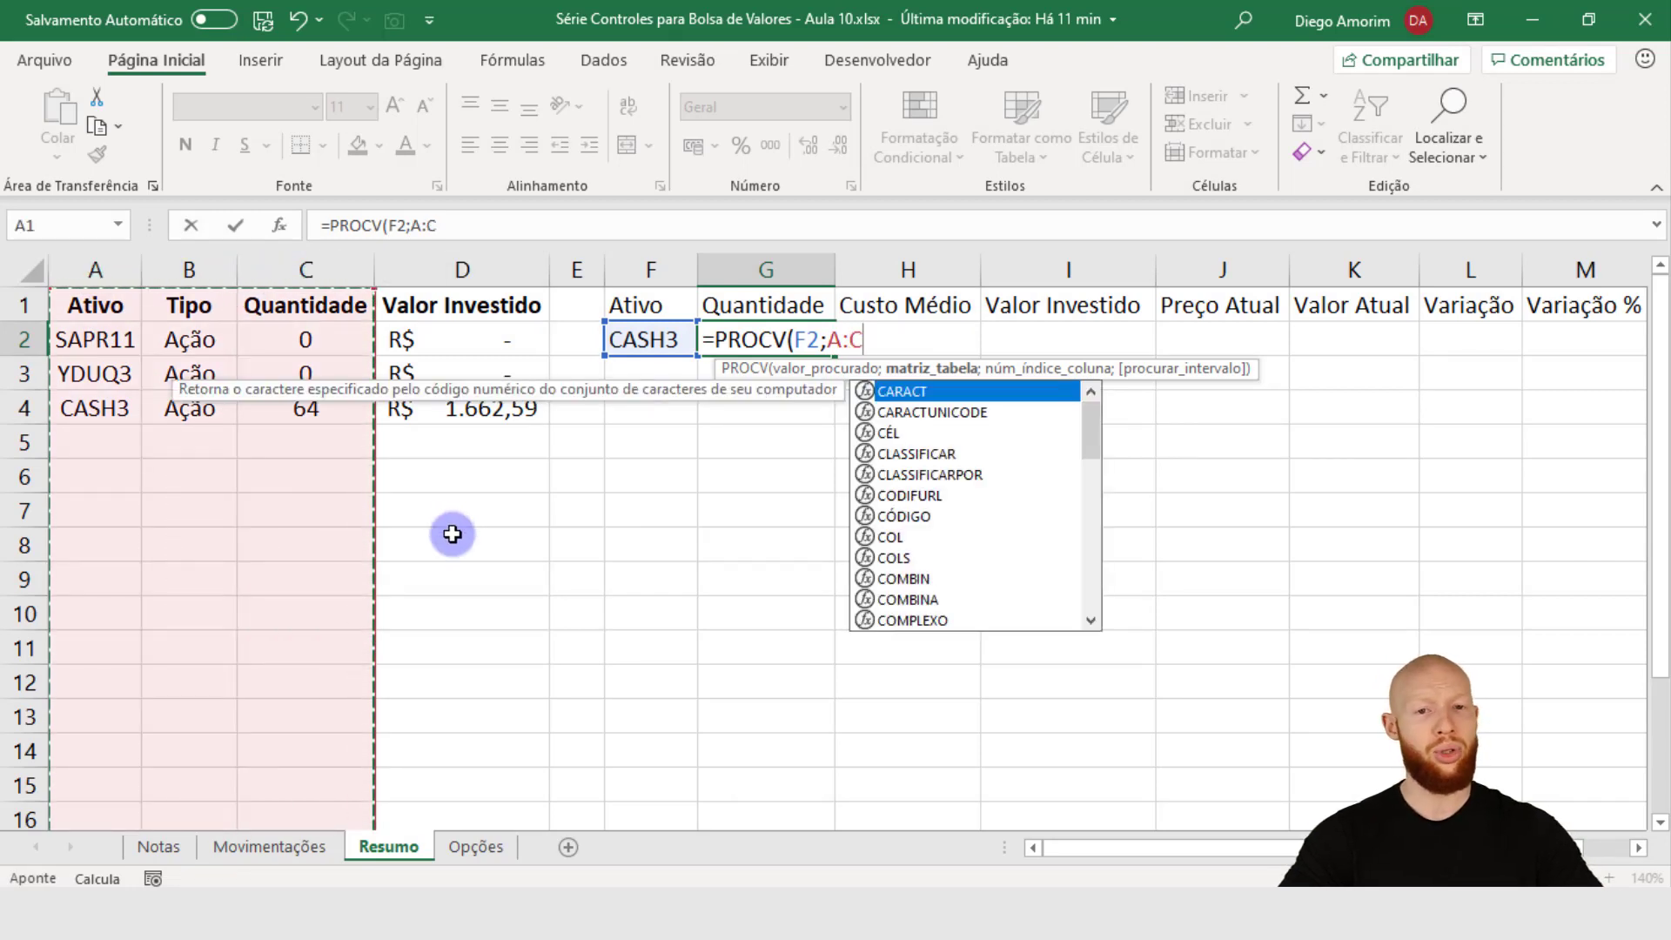
type(";")
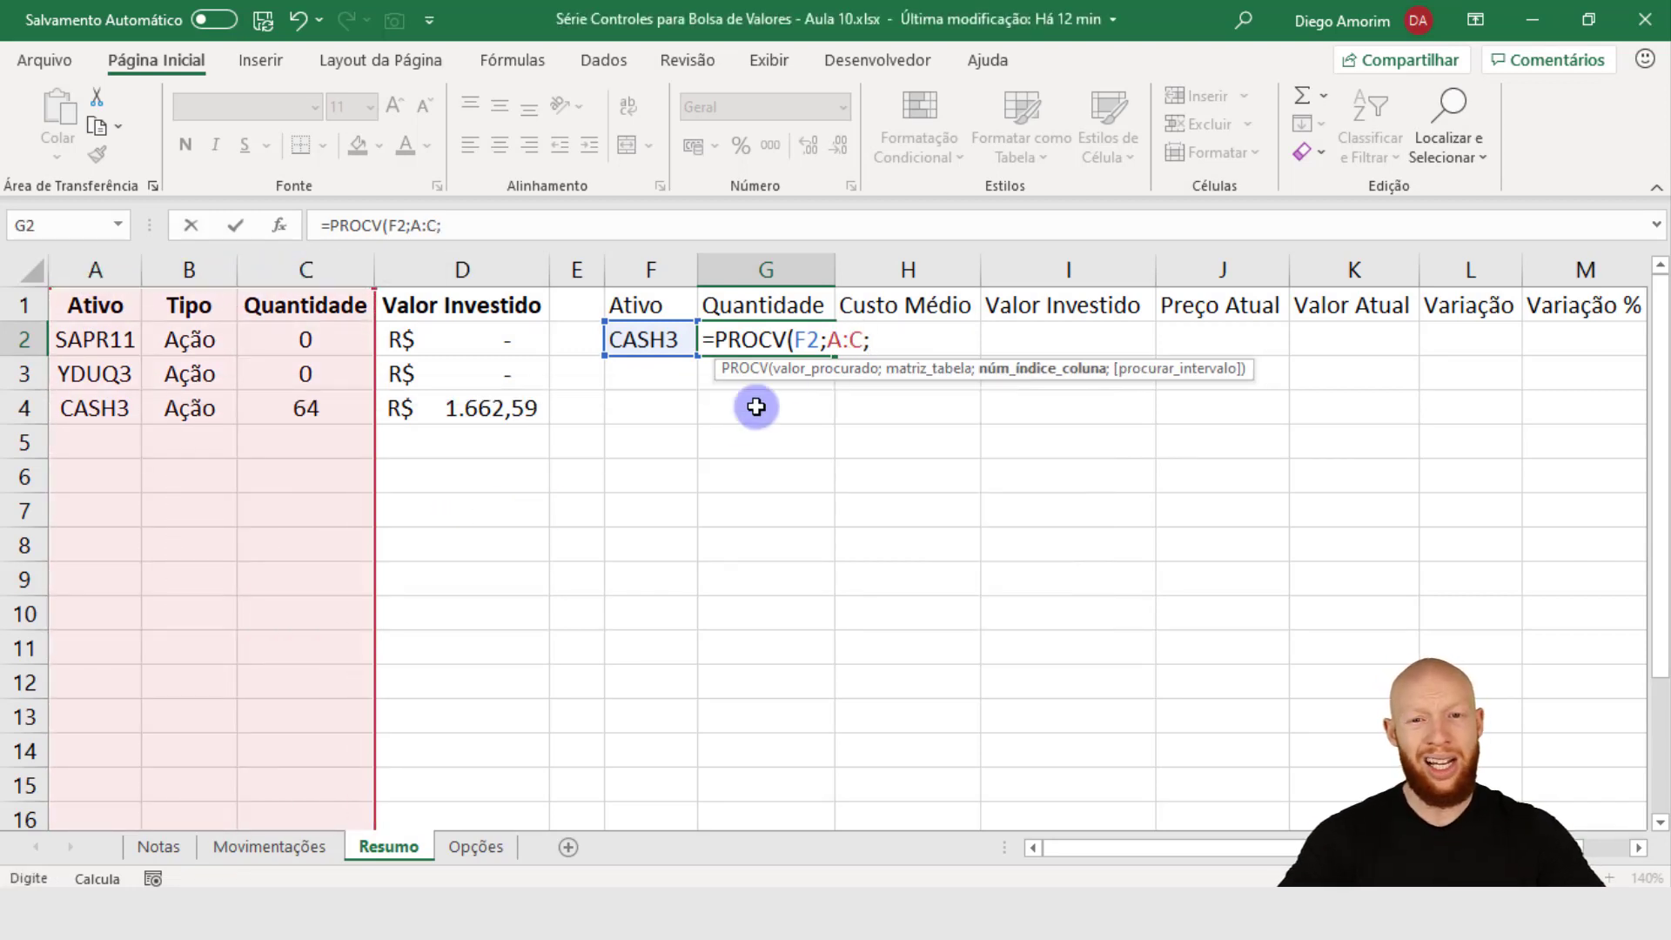
left_click(833, 342)
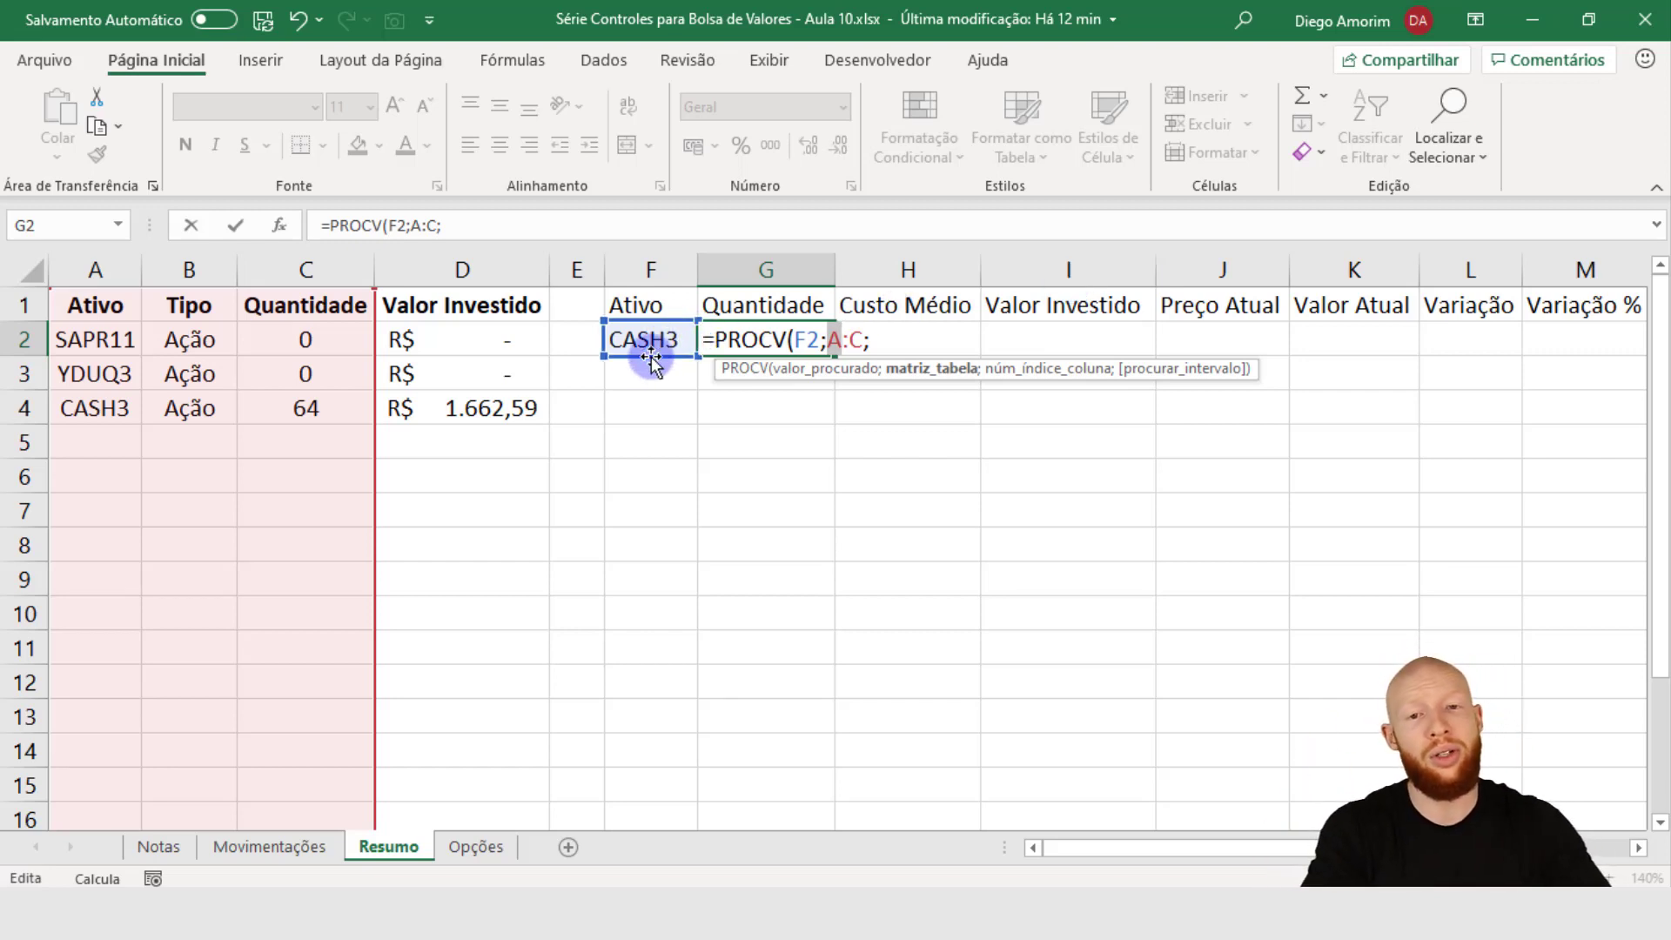
left_click_drag(377, 294, 329, 280)
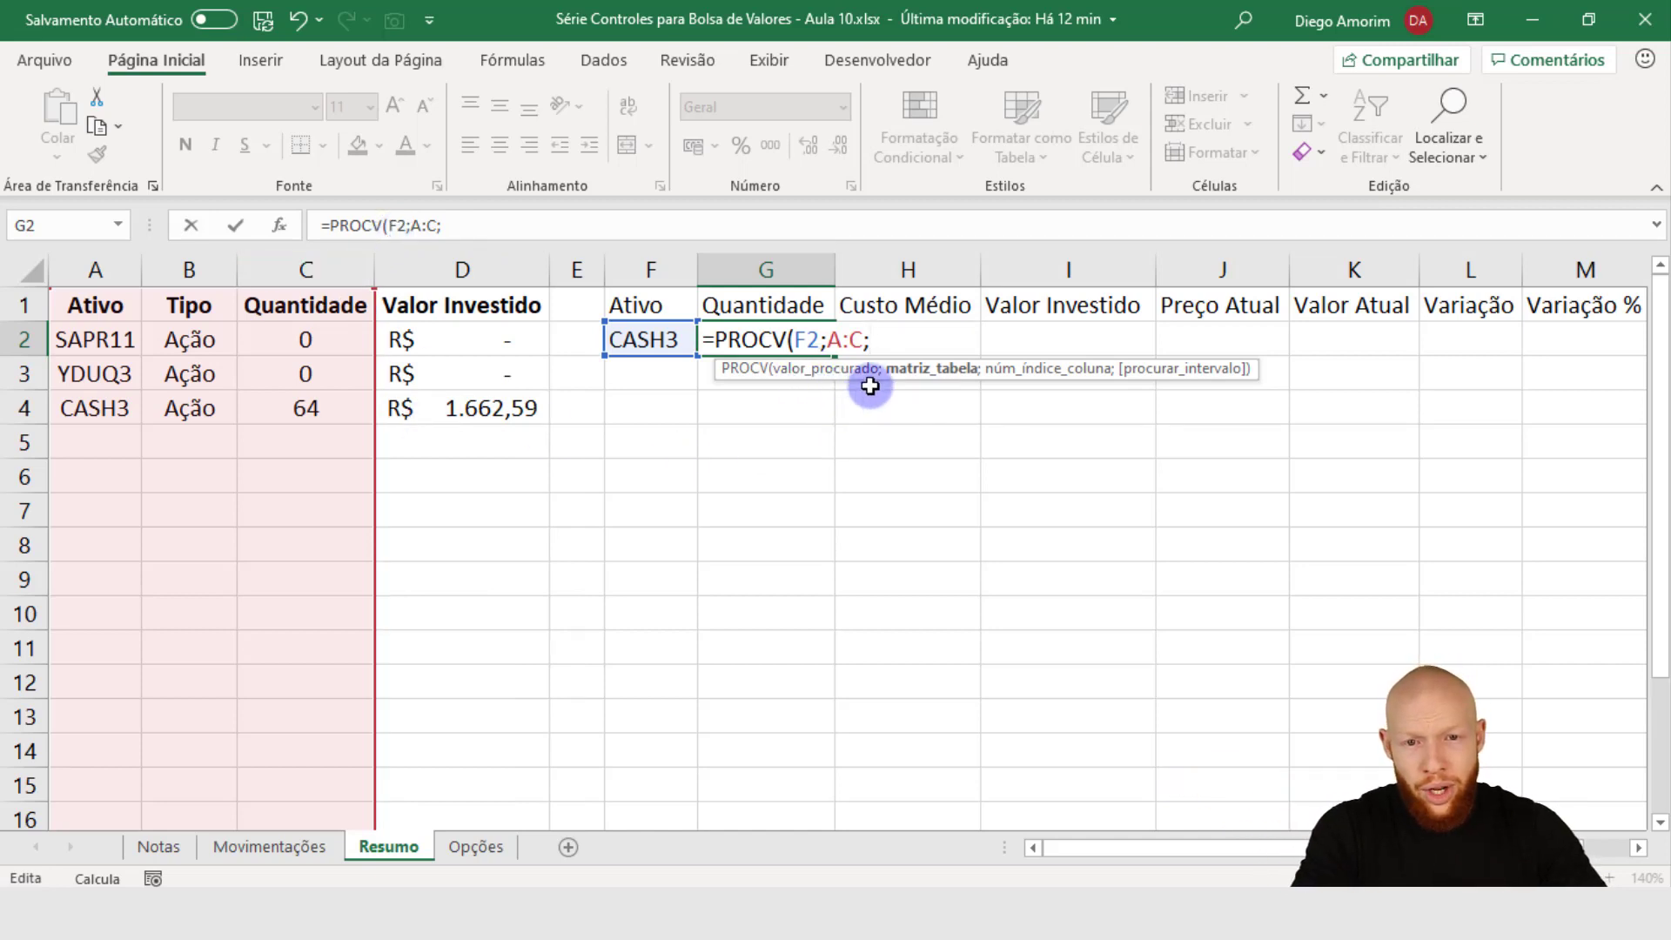
left_click(879, 331)
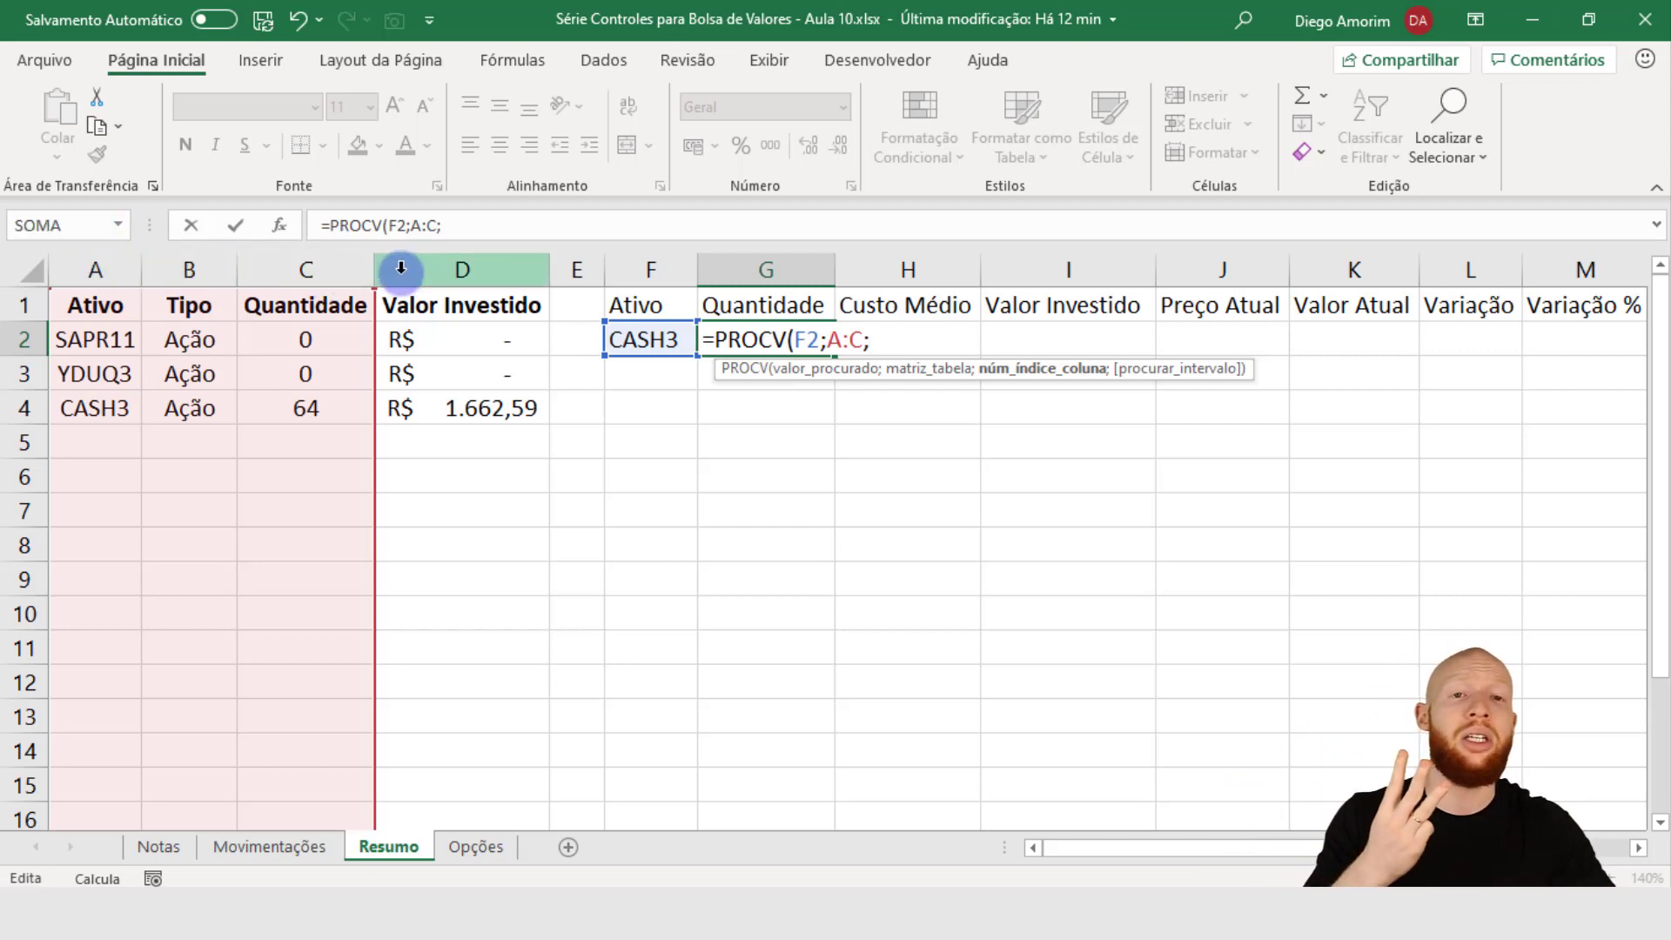
Step: Complete the PROCV formula in G2 with column index 3 and FALSO for an exact match
type("3")
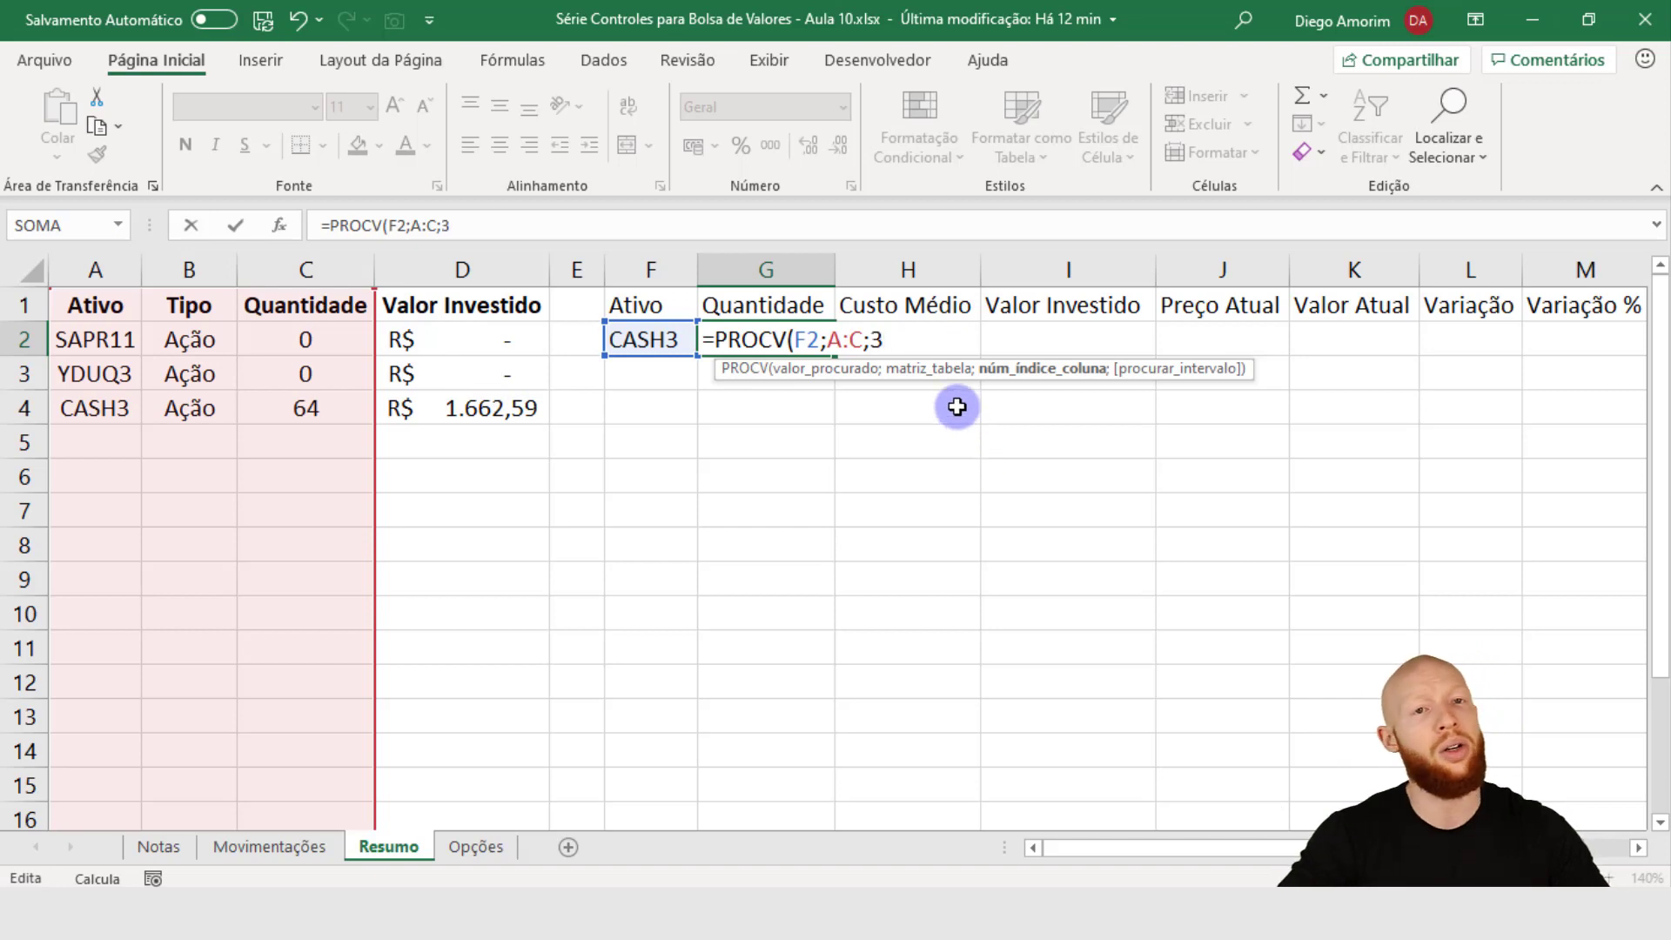
type(";0")
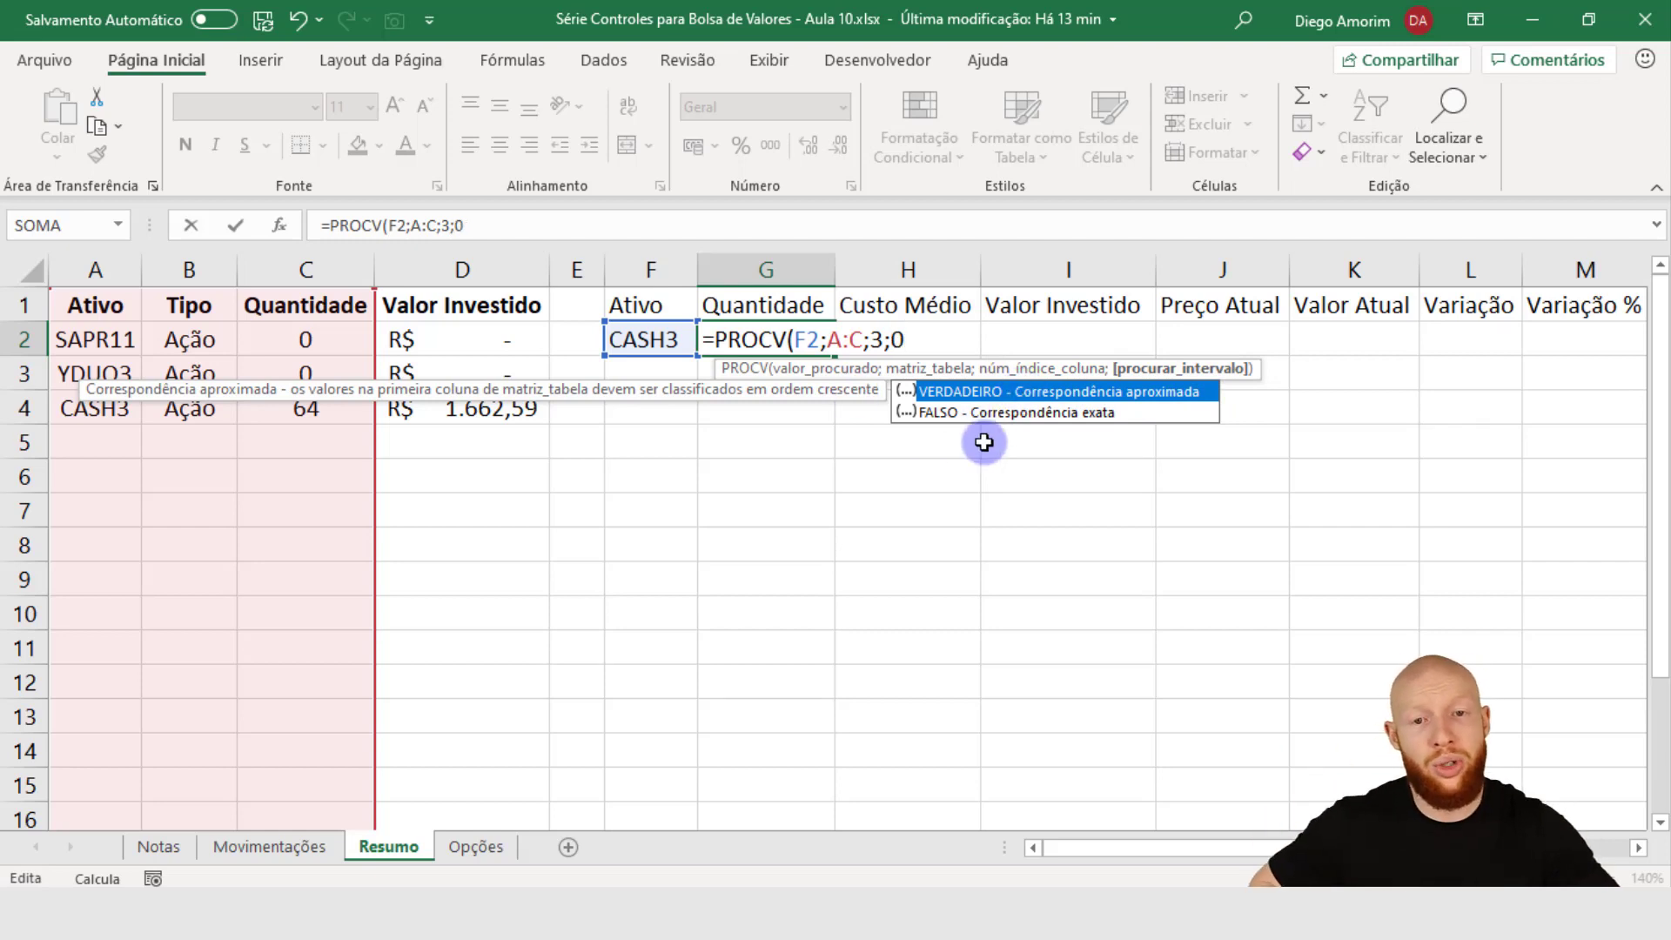
key("BackSpace")
type("FALSO")
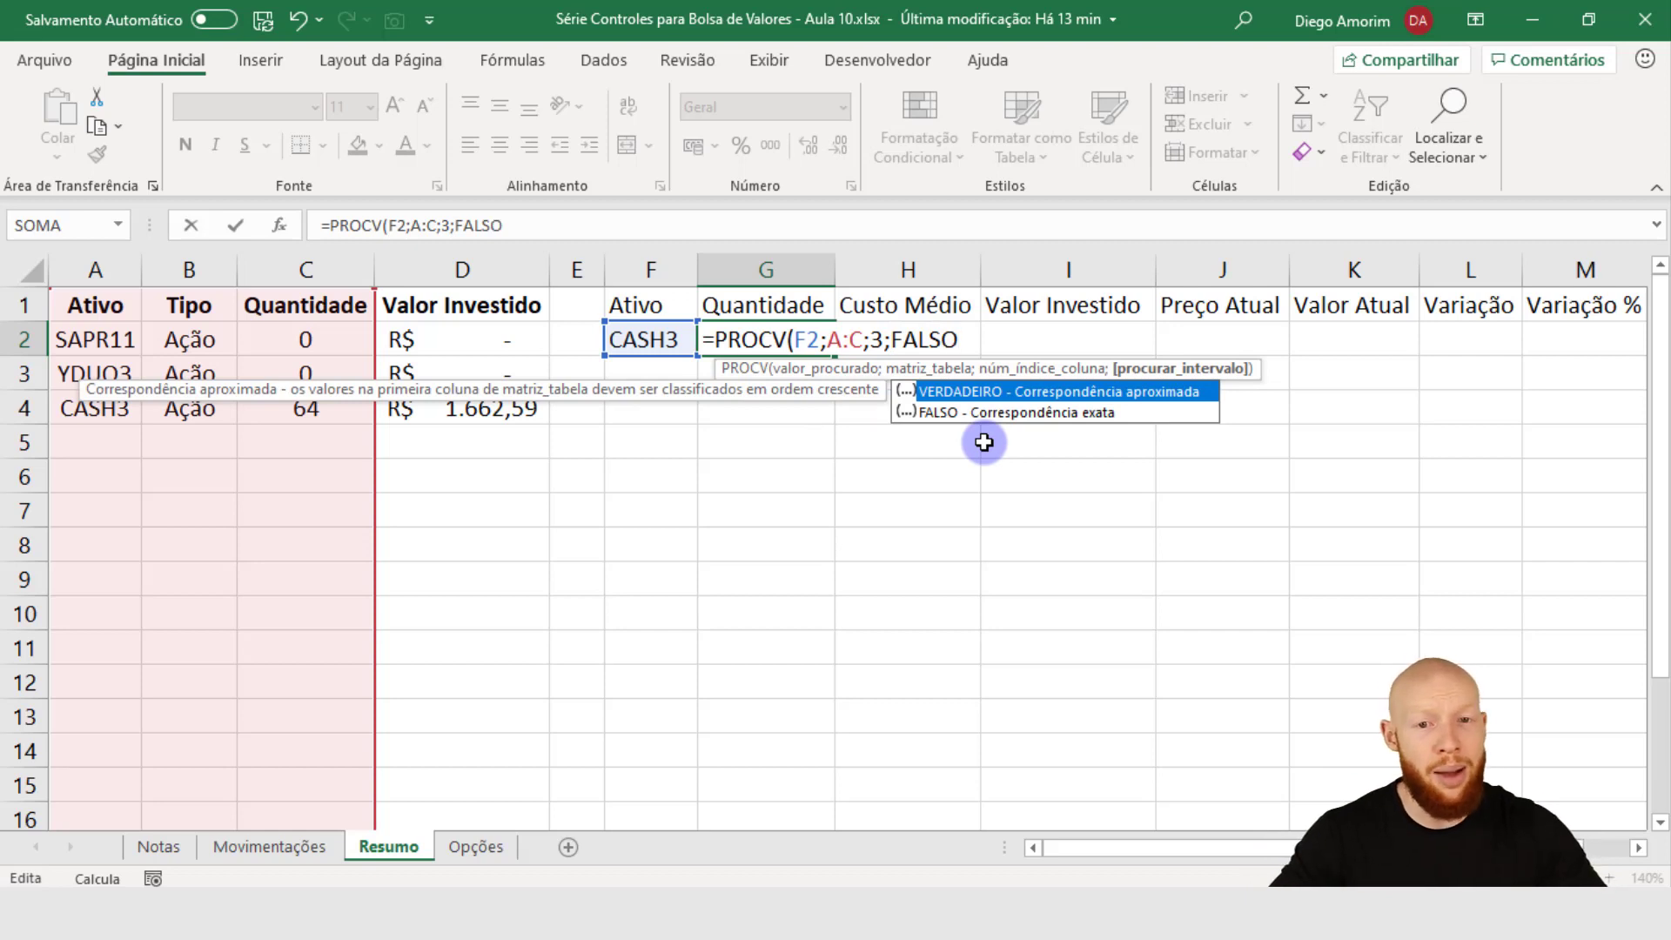
type(")")
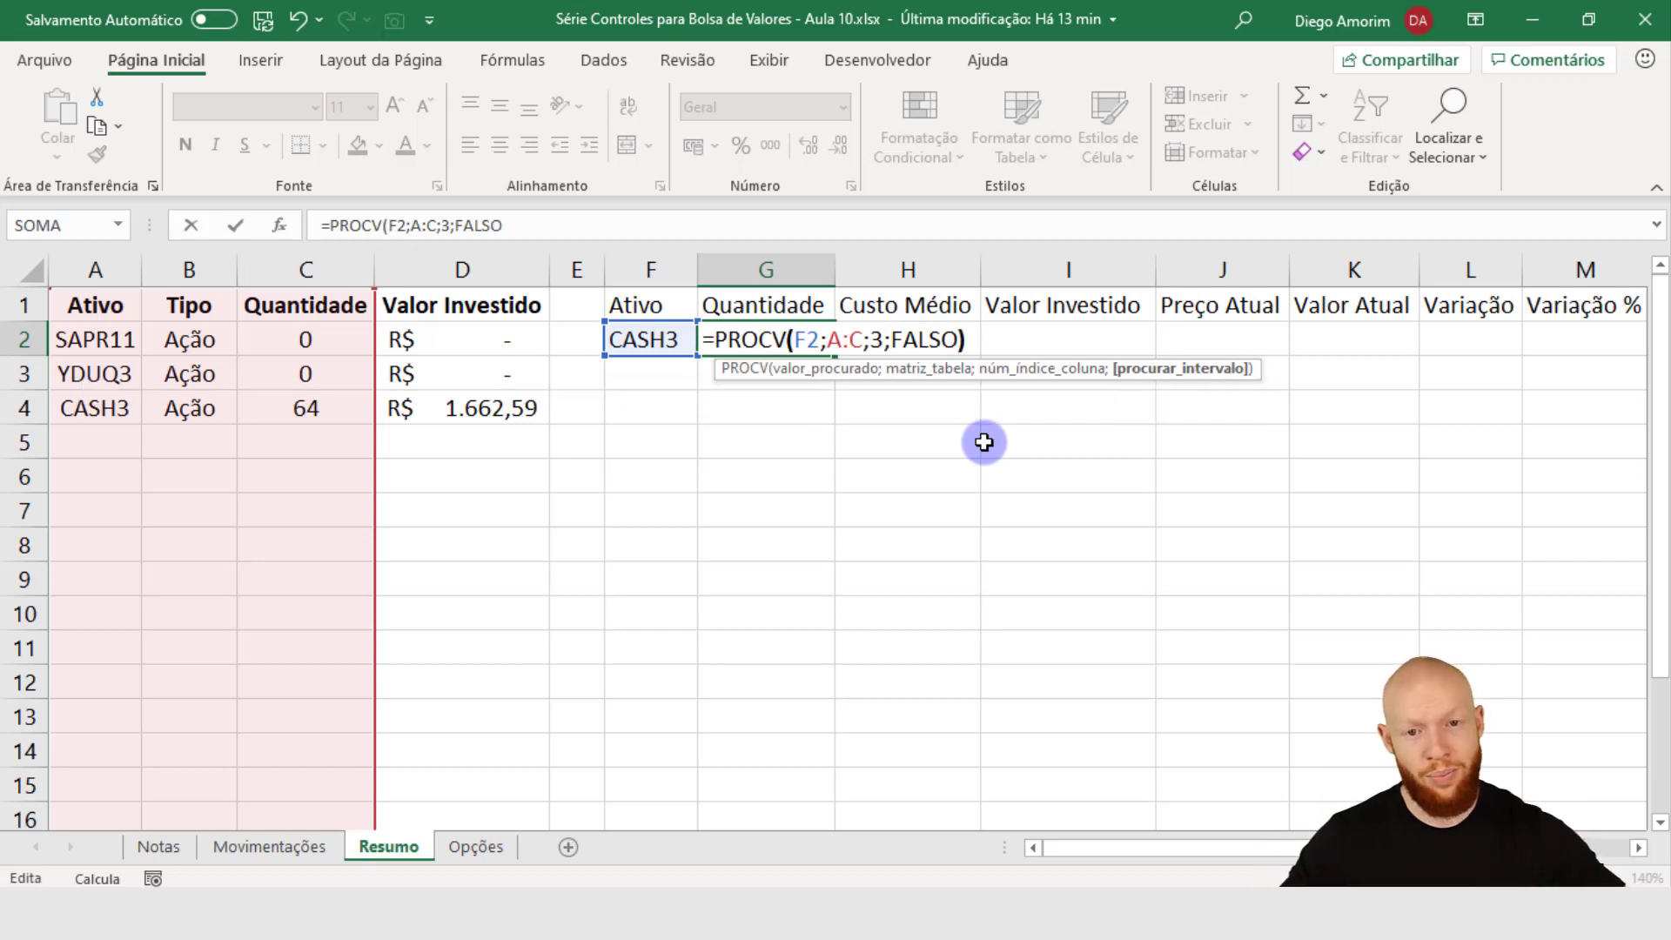
key("Return")
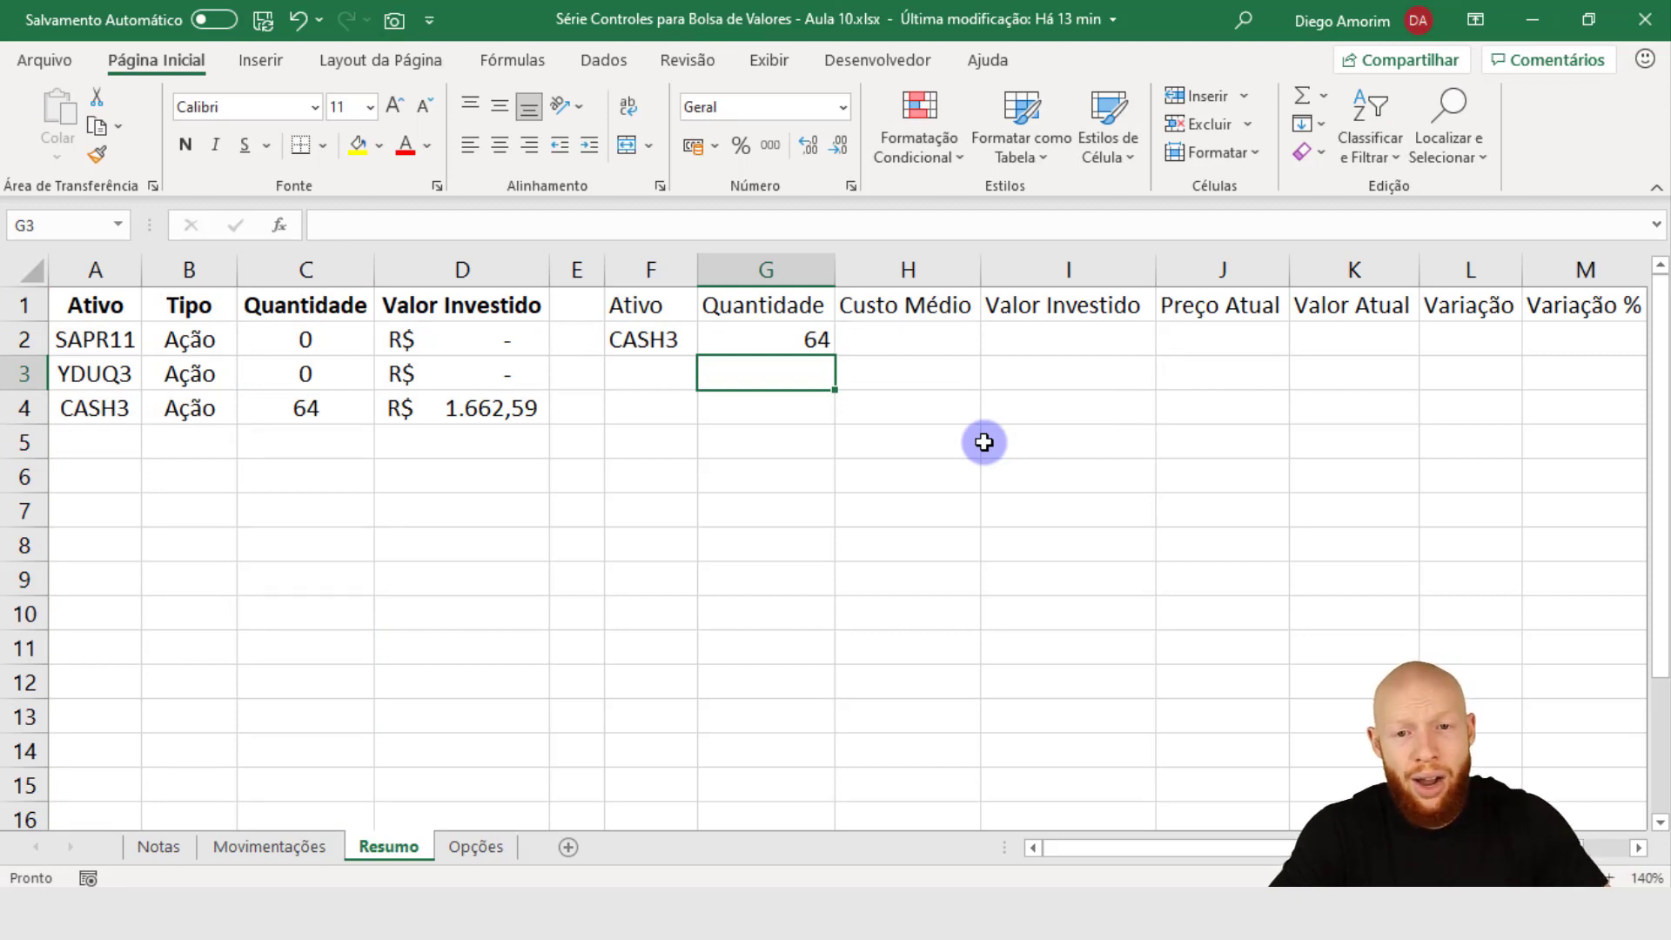
Step: Change the lookup value of the PROCV formula in G2 to the spilled range F2#
left_click(806, 338)
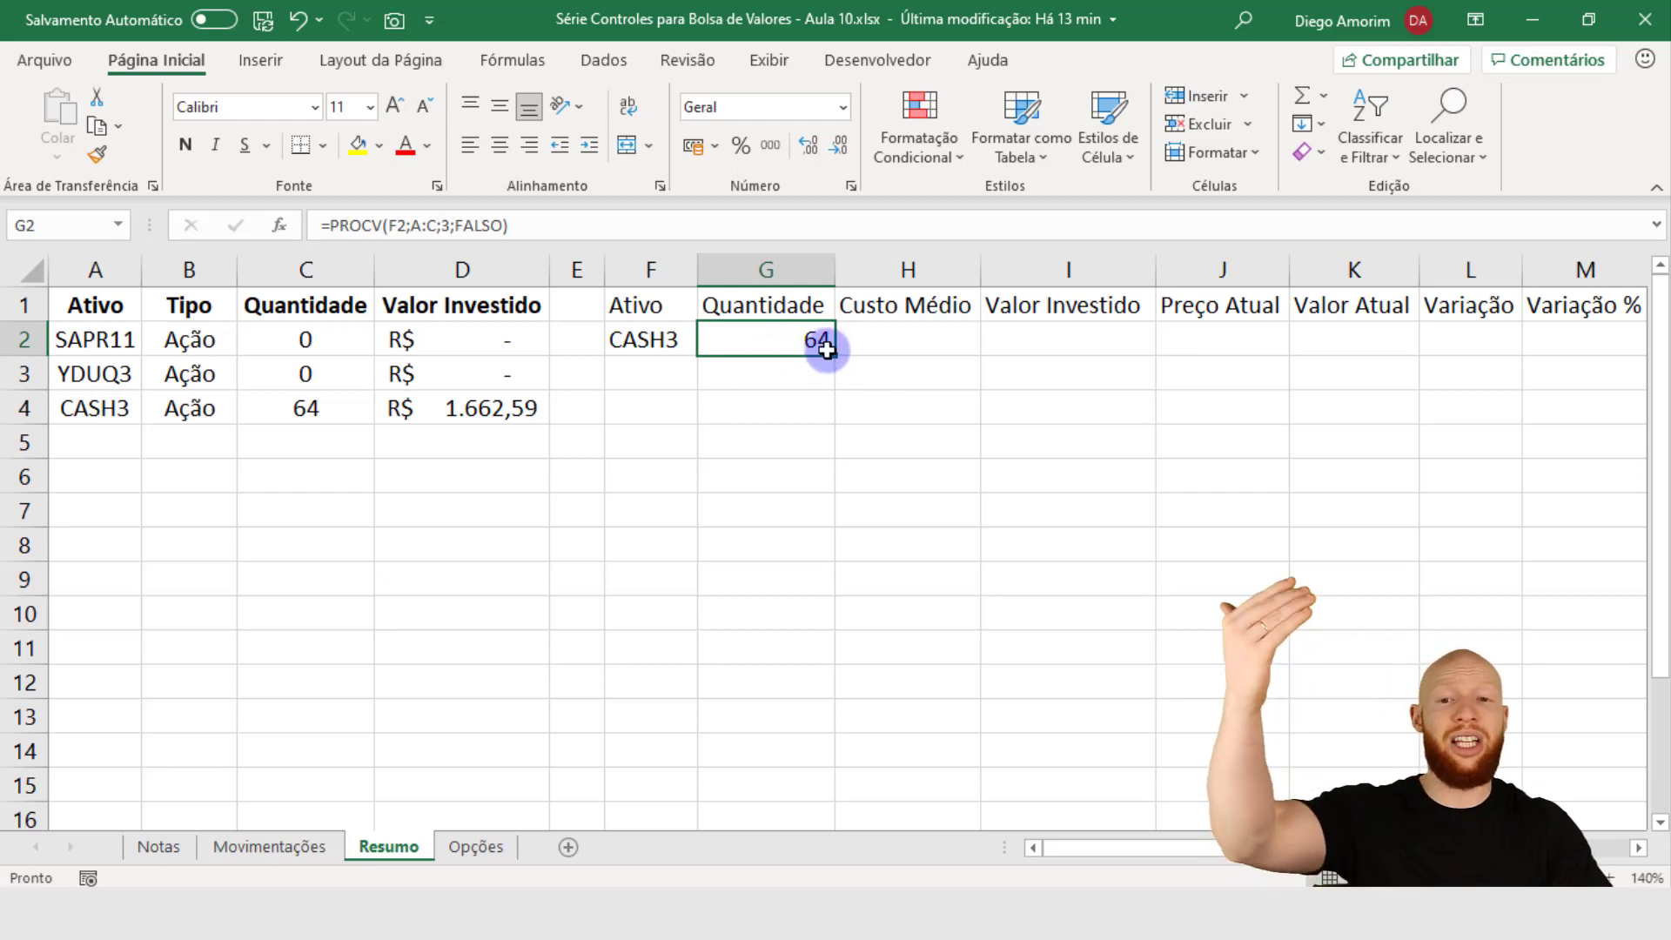
left_click(408, 227)
key("Escape")
double_click(699, 352)
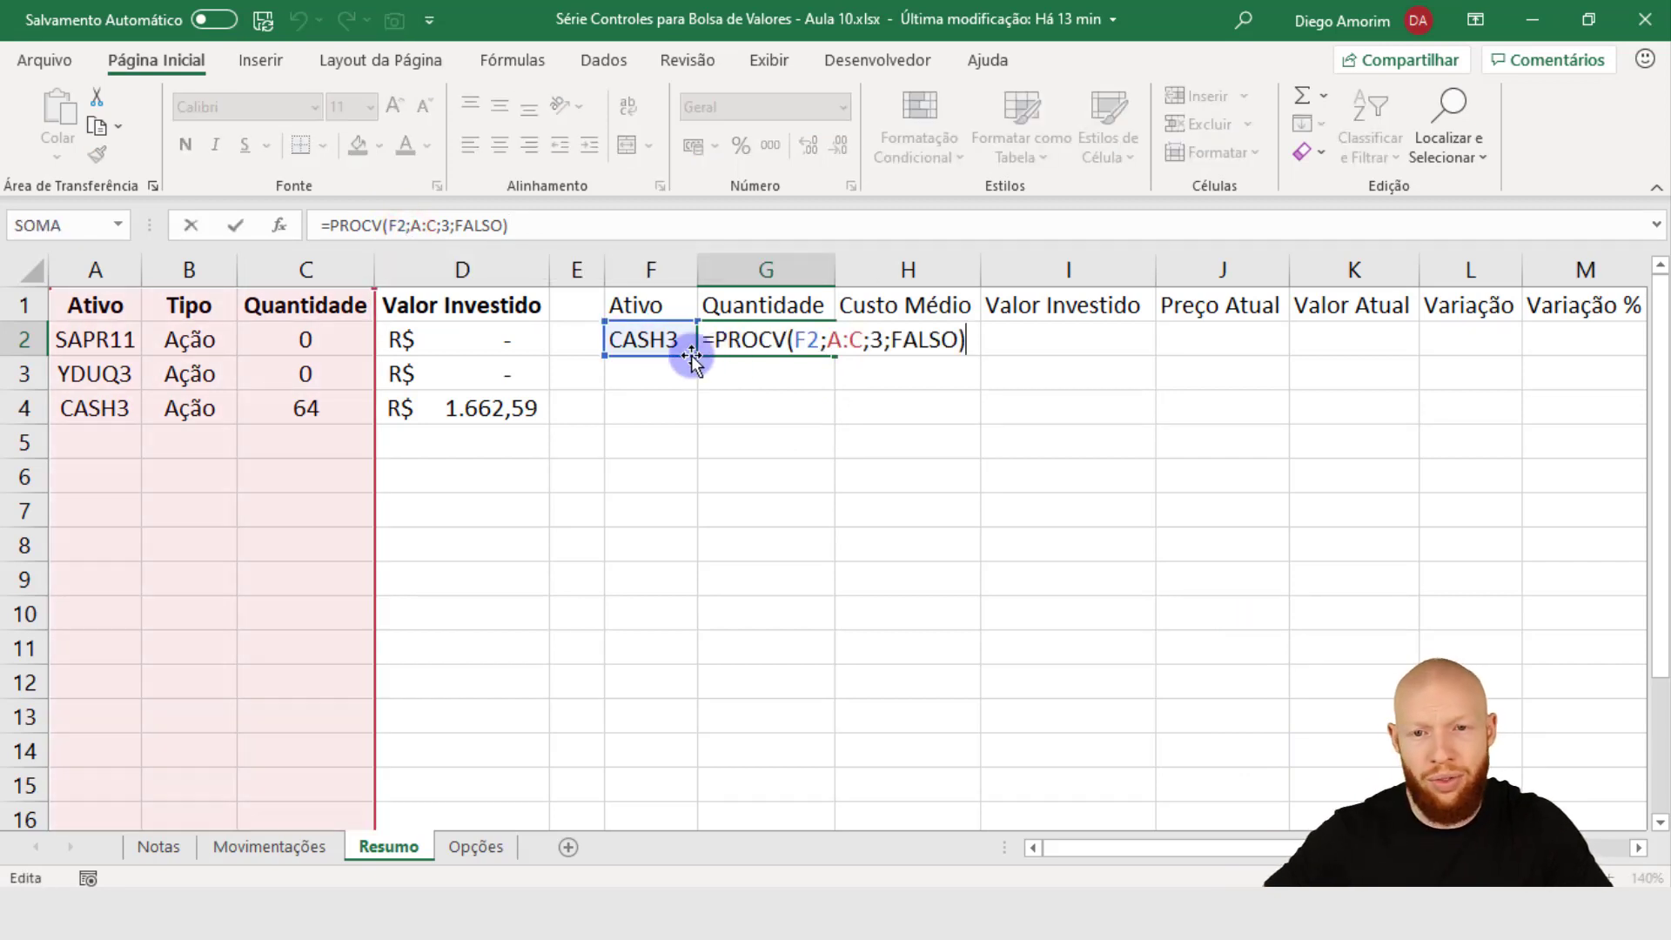
left_click(818, 339)
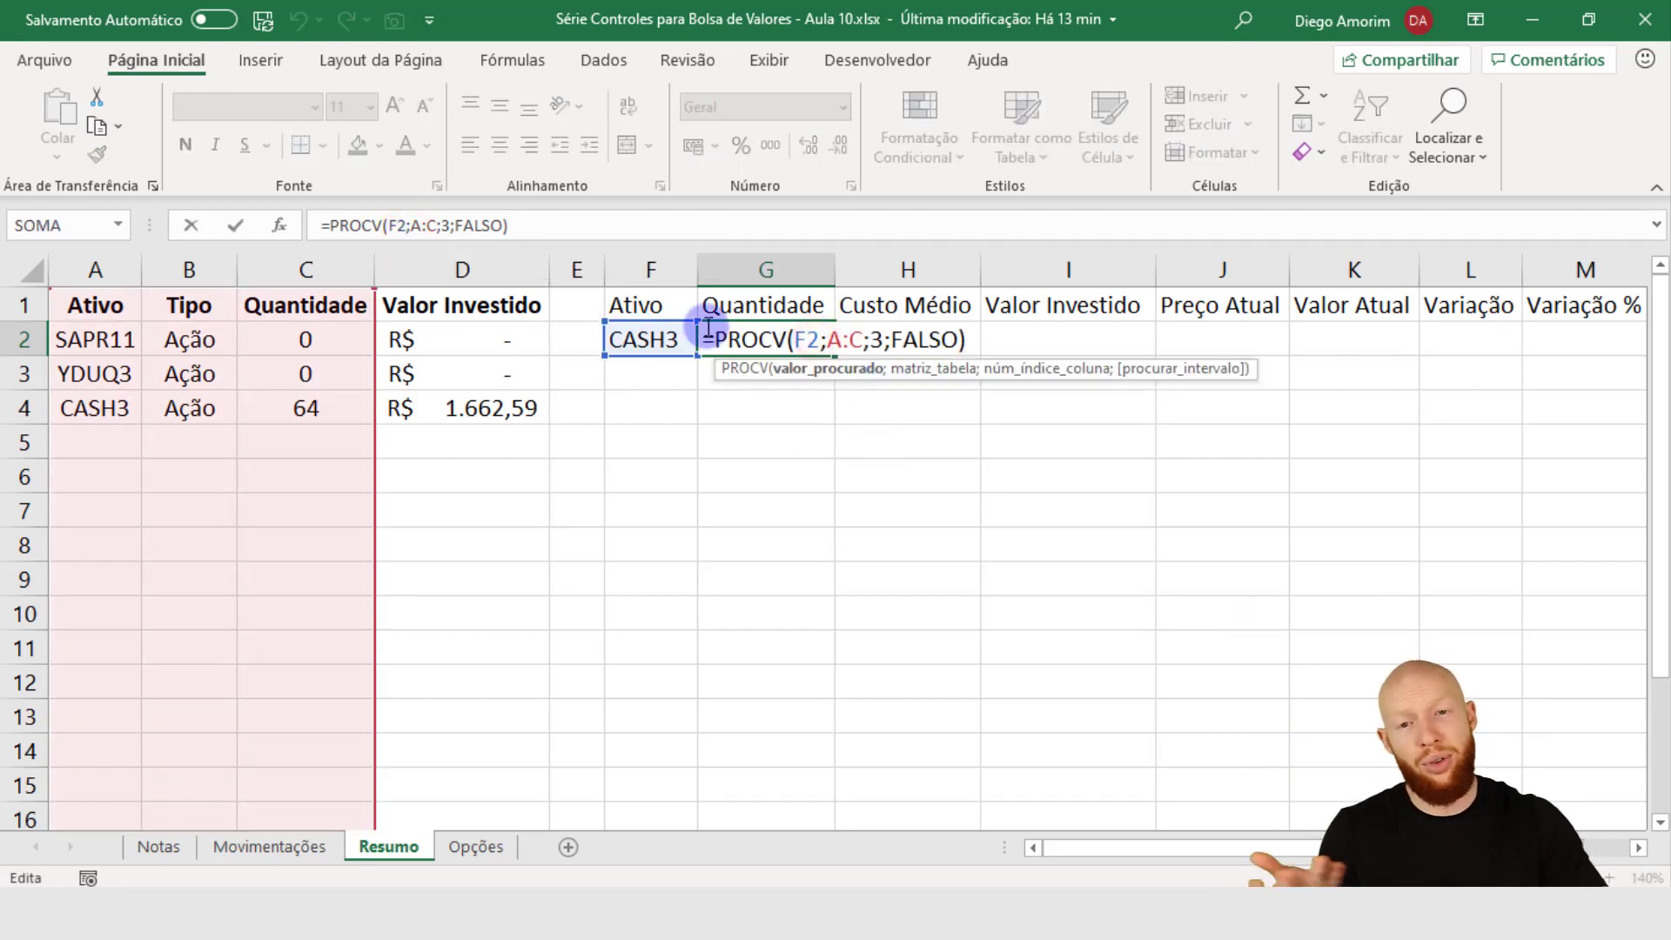
type("#")
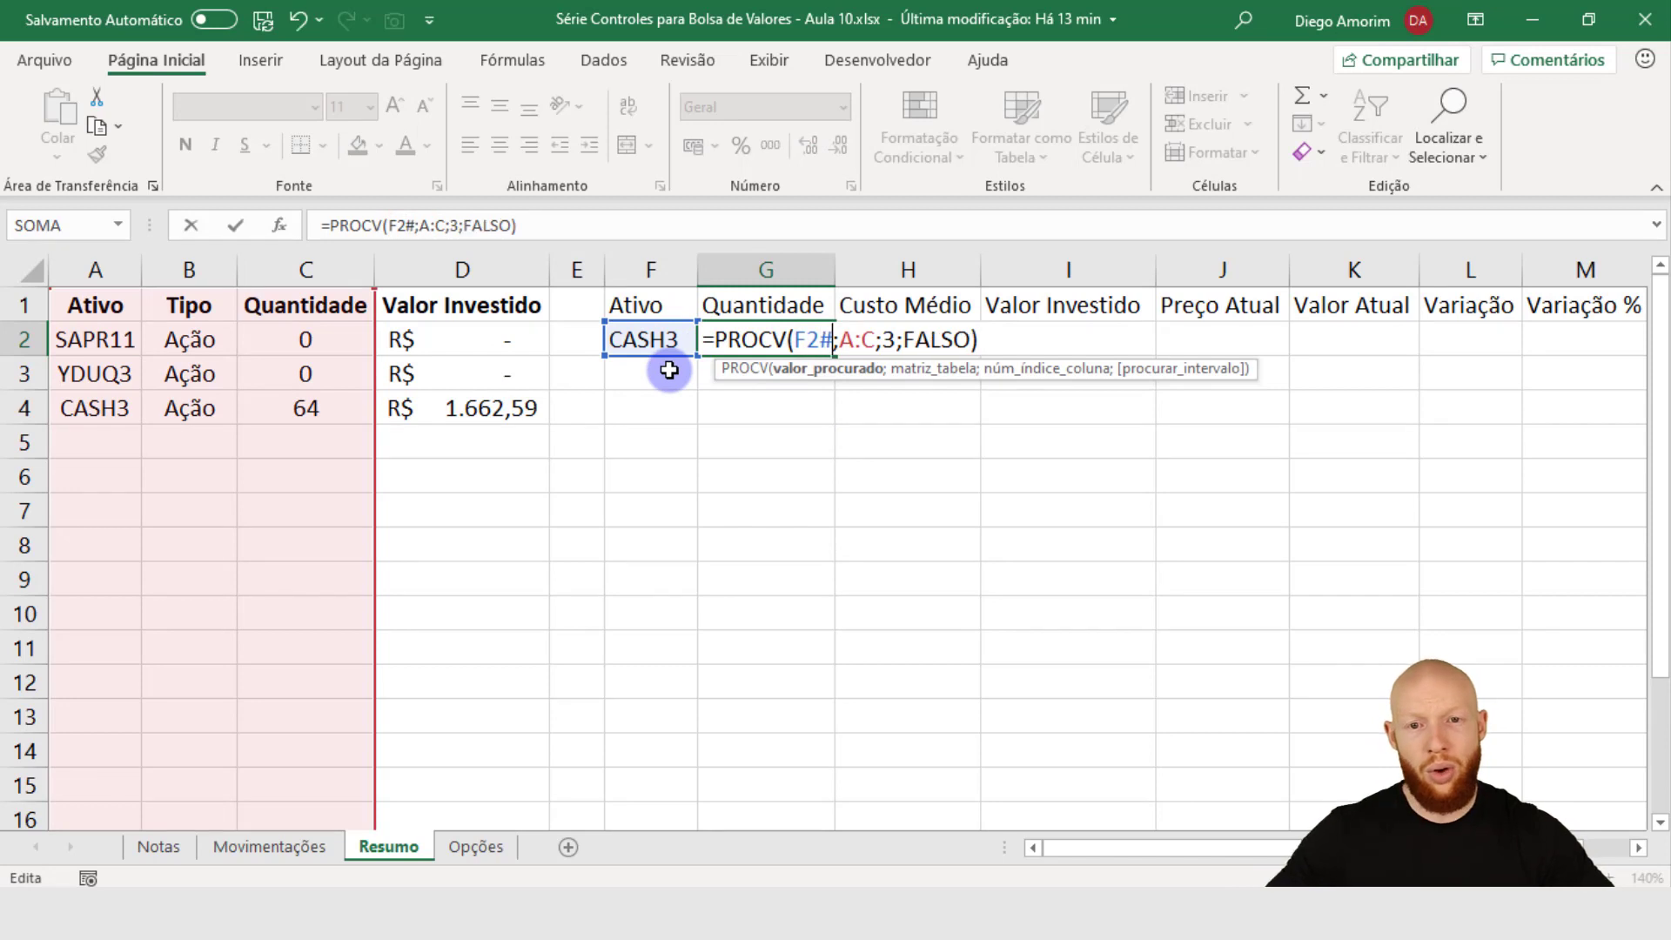
key("Return")
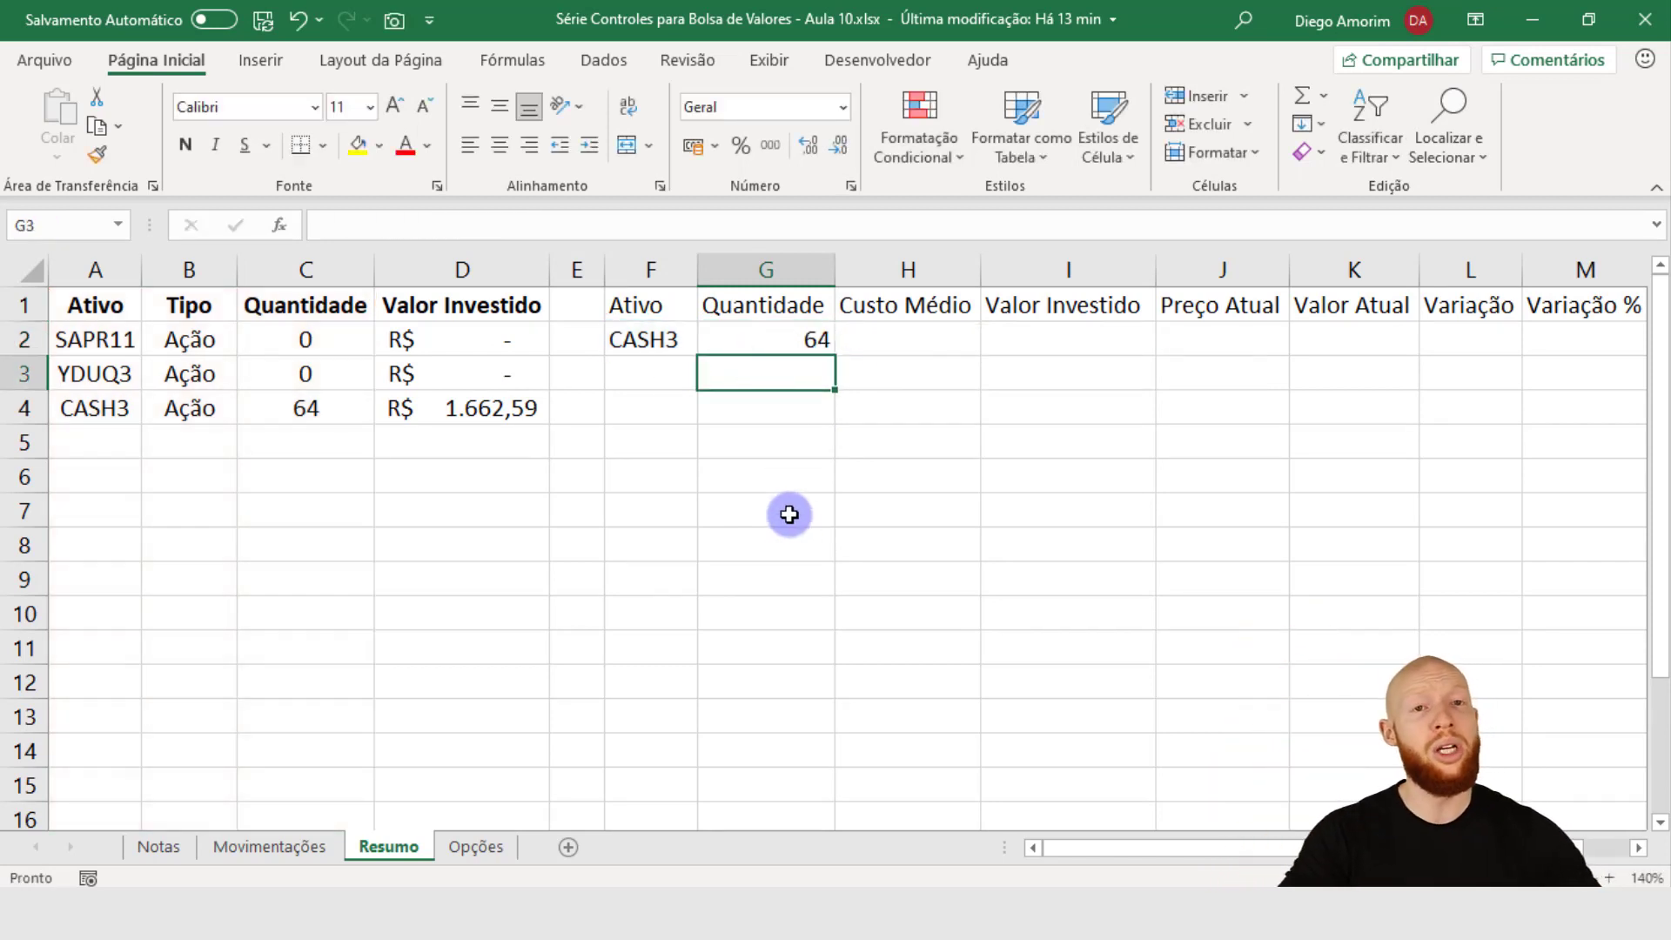
Step: Examine how the Quantidade formula in C2 and the Tipo PROCX formula in B2 reference the spilled range A2#
left_click(301, 341)
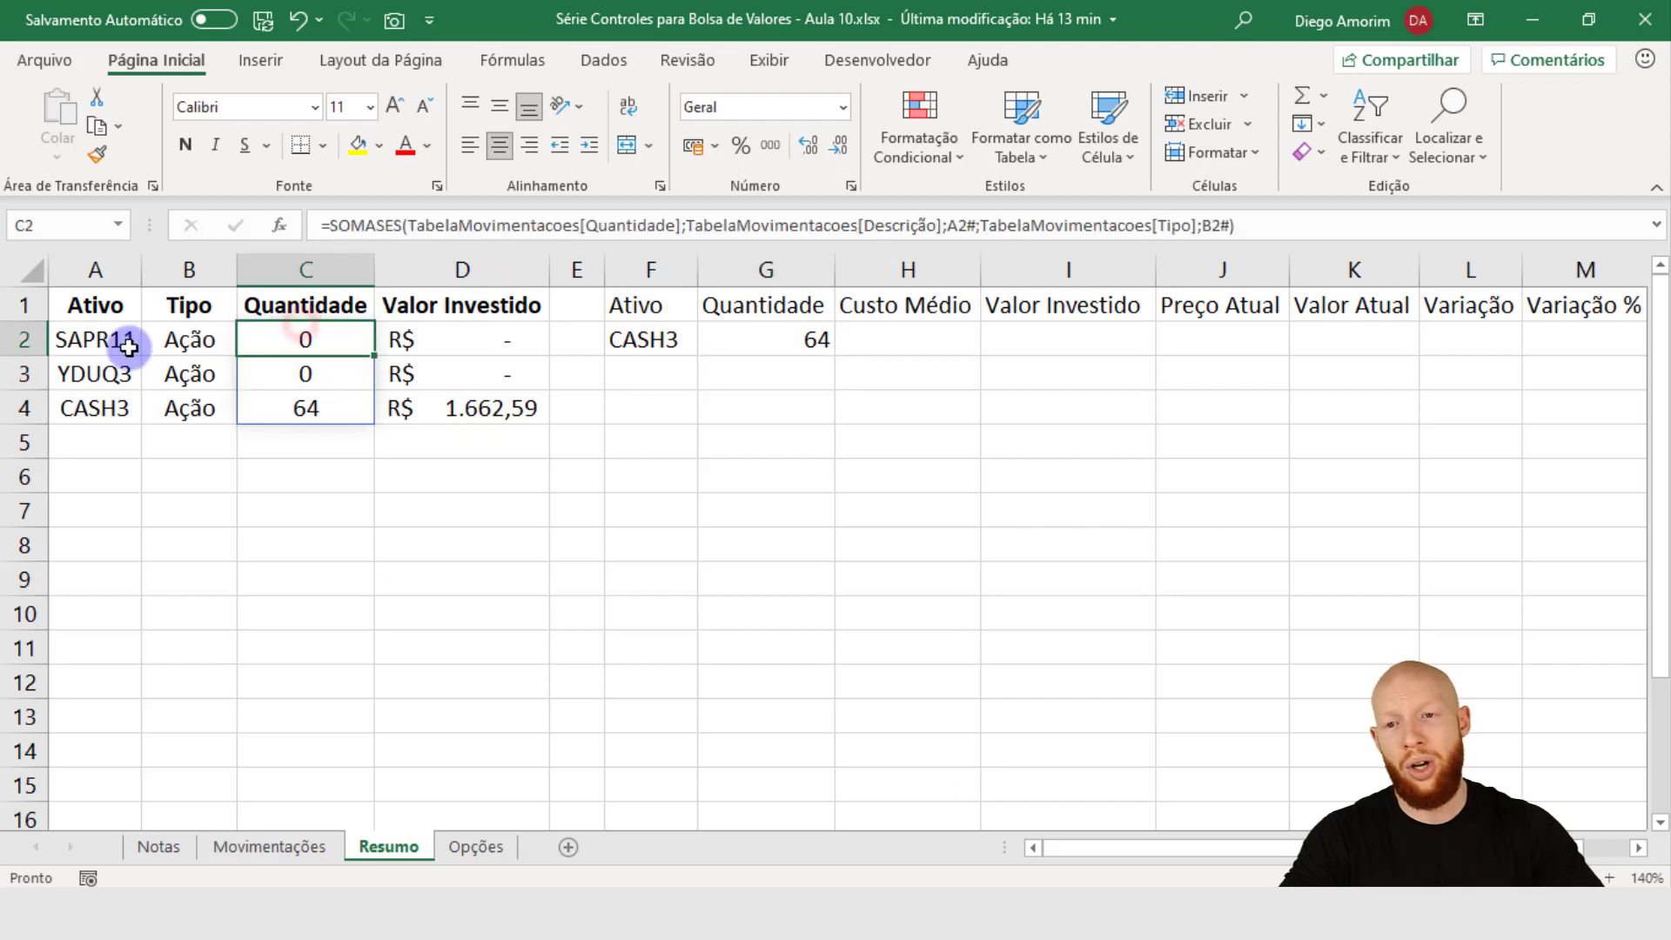
left_click(187, 339)
left_click(416, 226)
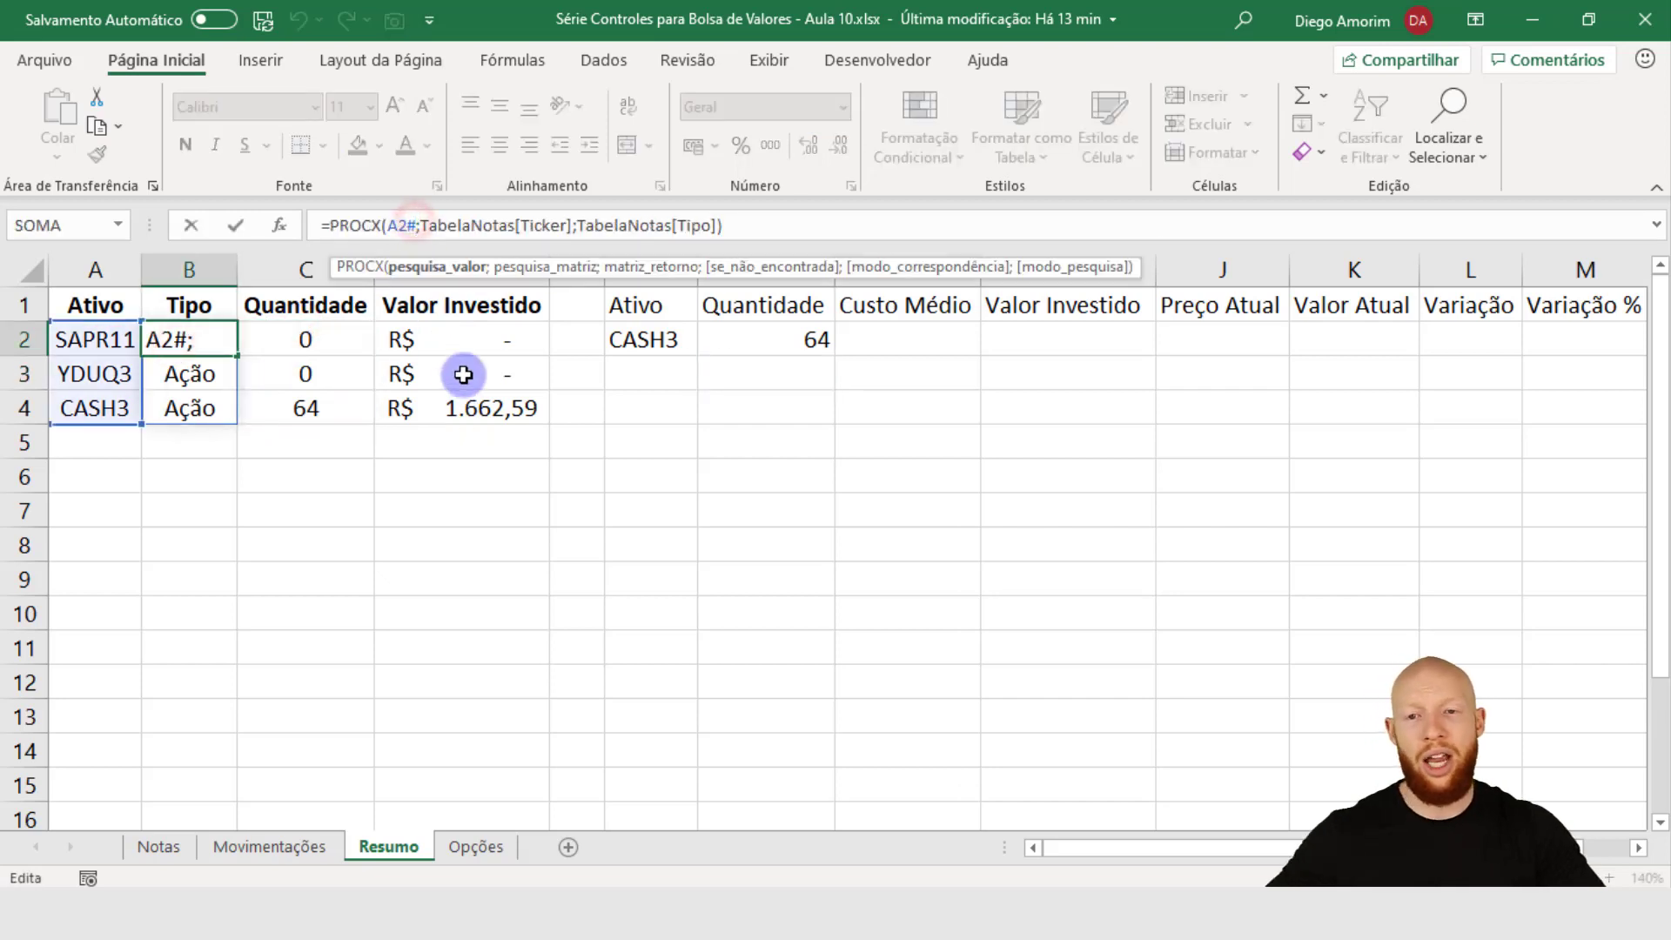
key("Escape")
key("F2")
left_click(171, 340)
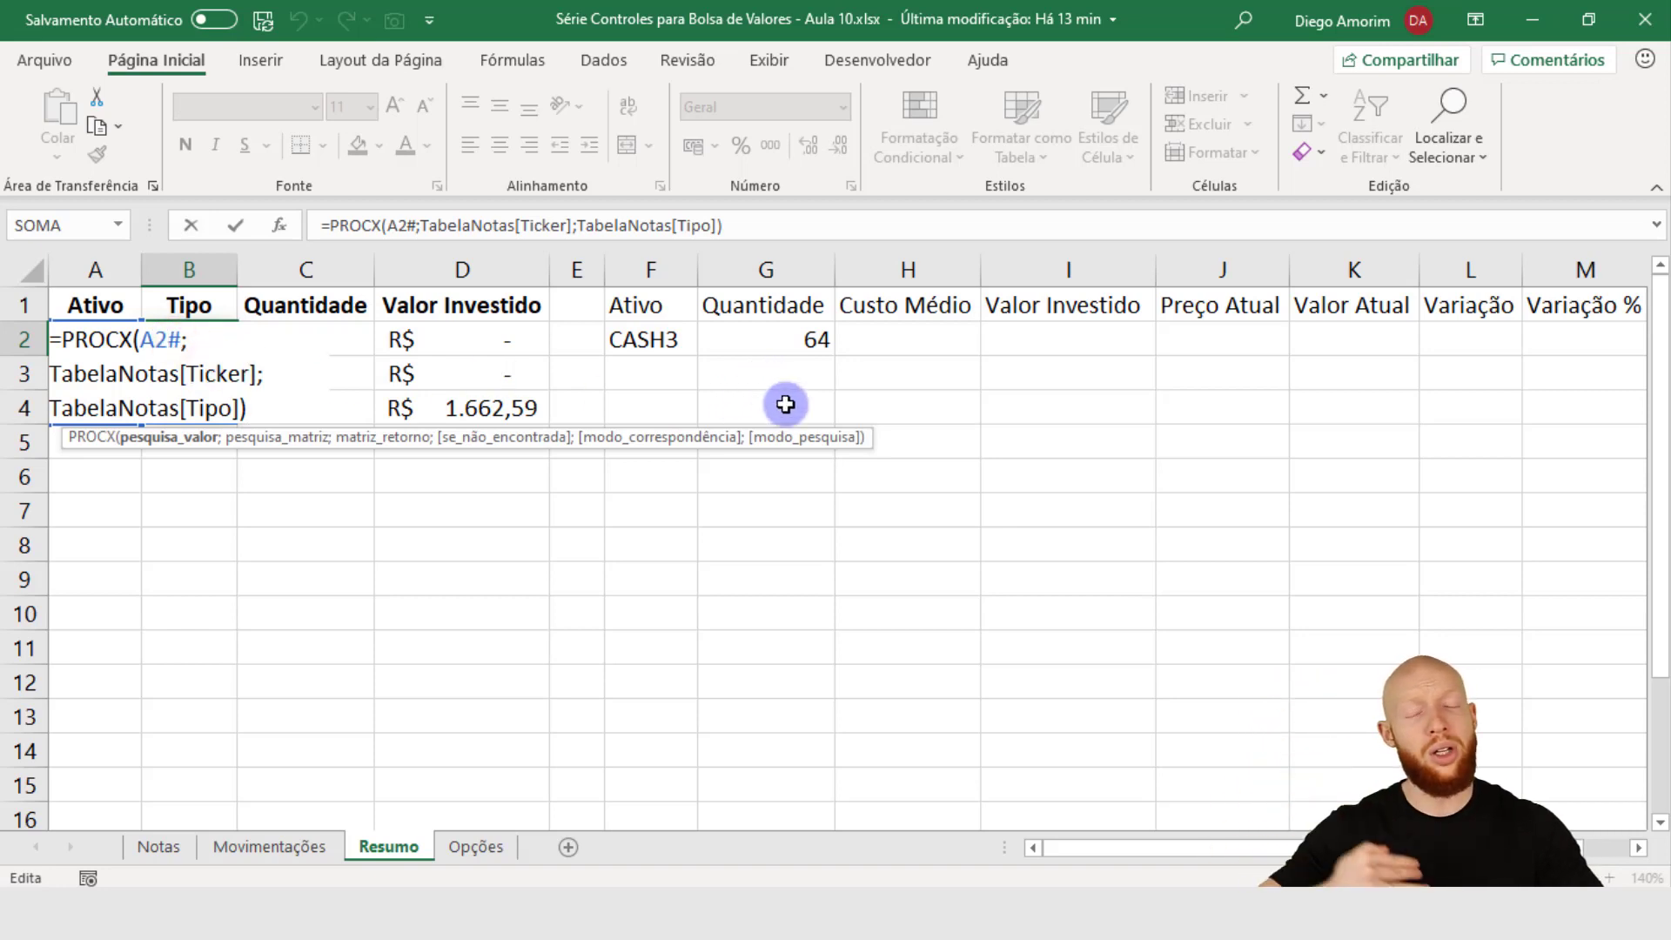
key("Escape")
Step: Review the PROCV formula in G2 and its F2# lookup reference, keeping it as entered
left_click(814, 341)
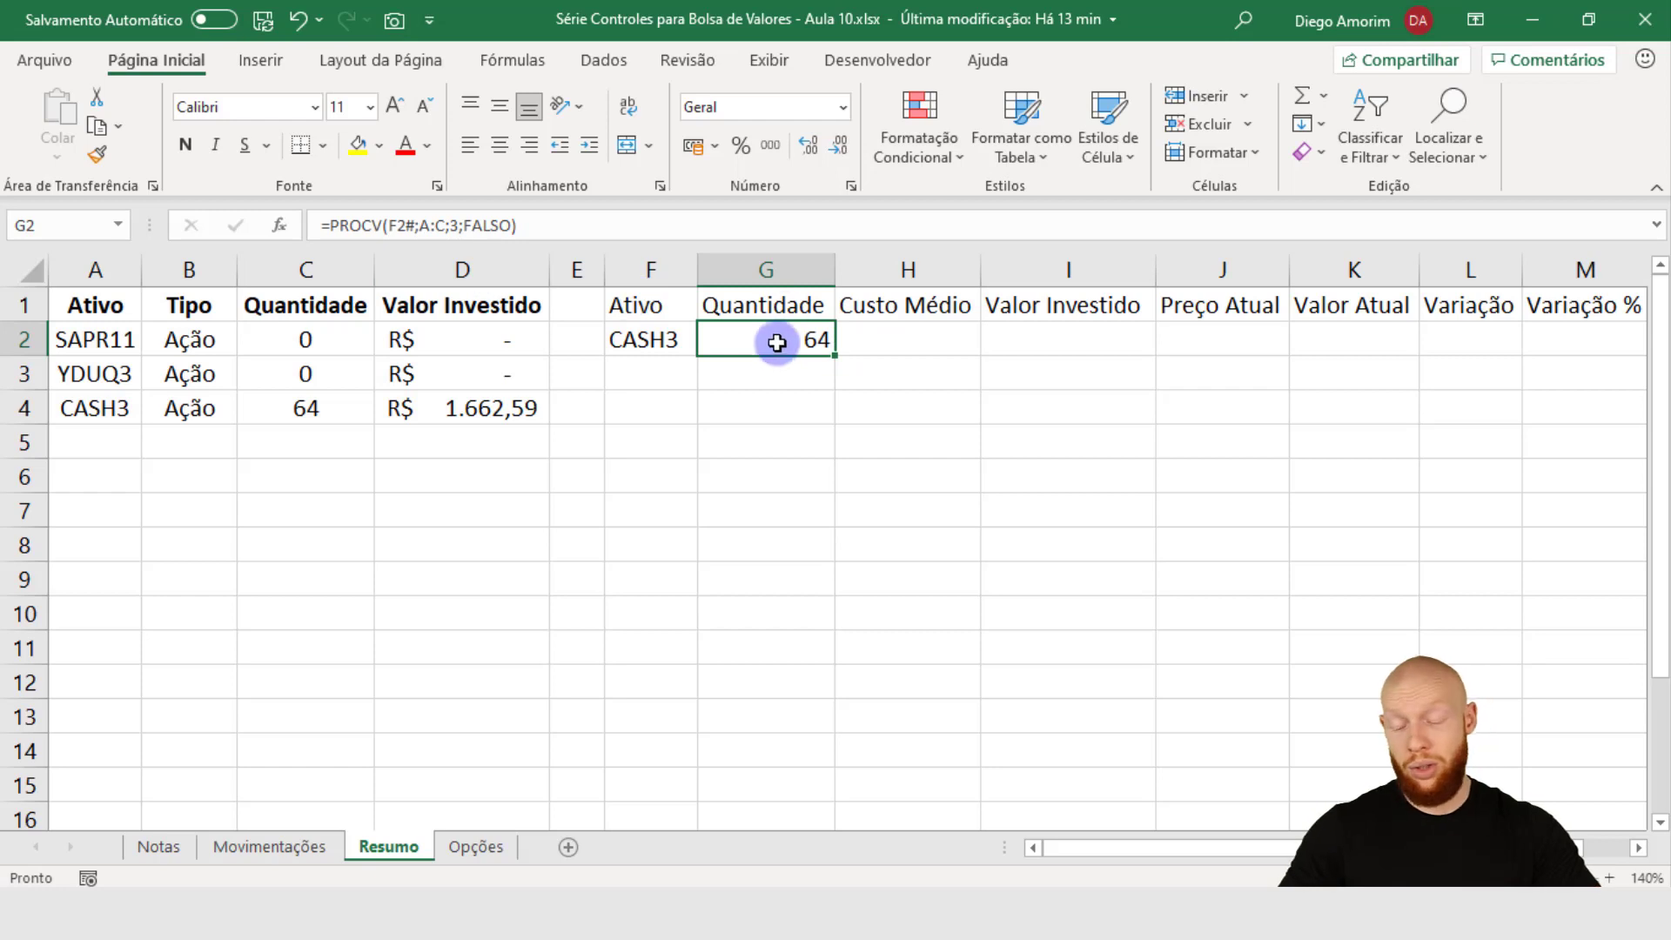
key("F1")
left_click(1658, 282)
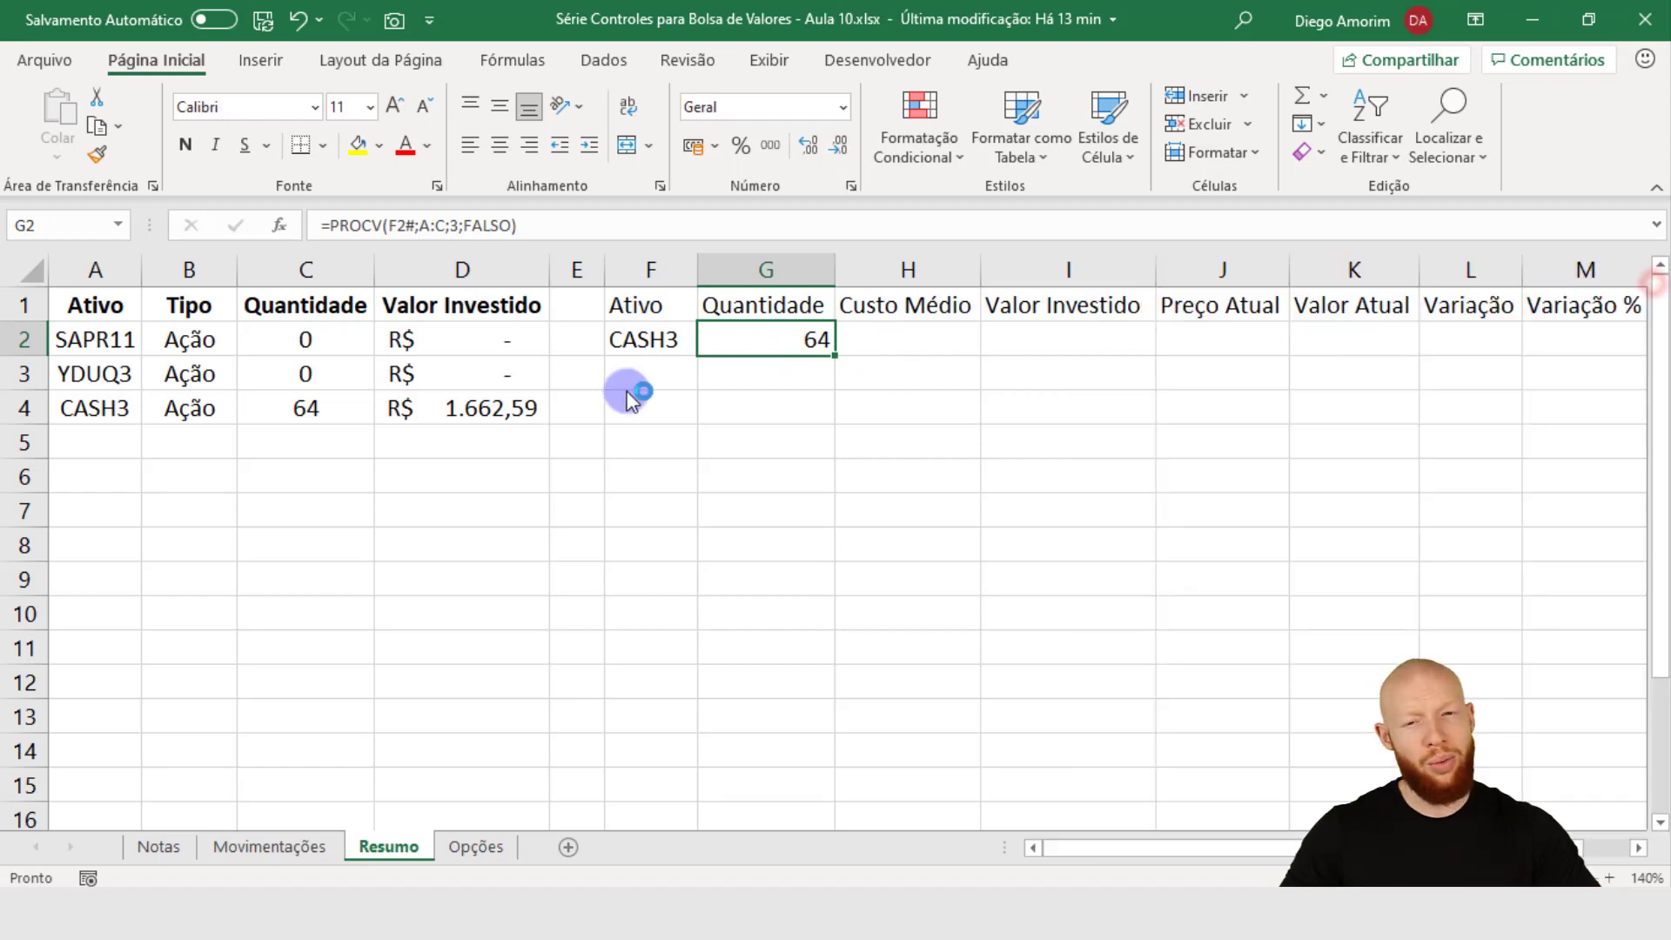
key("F2")
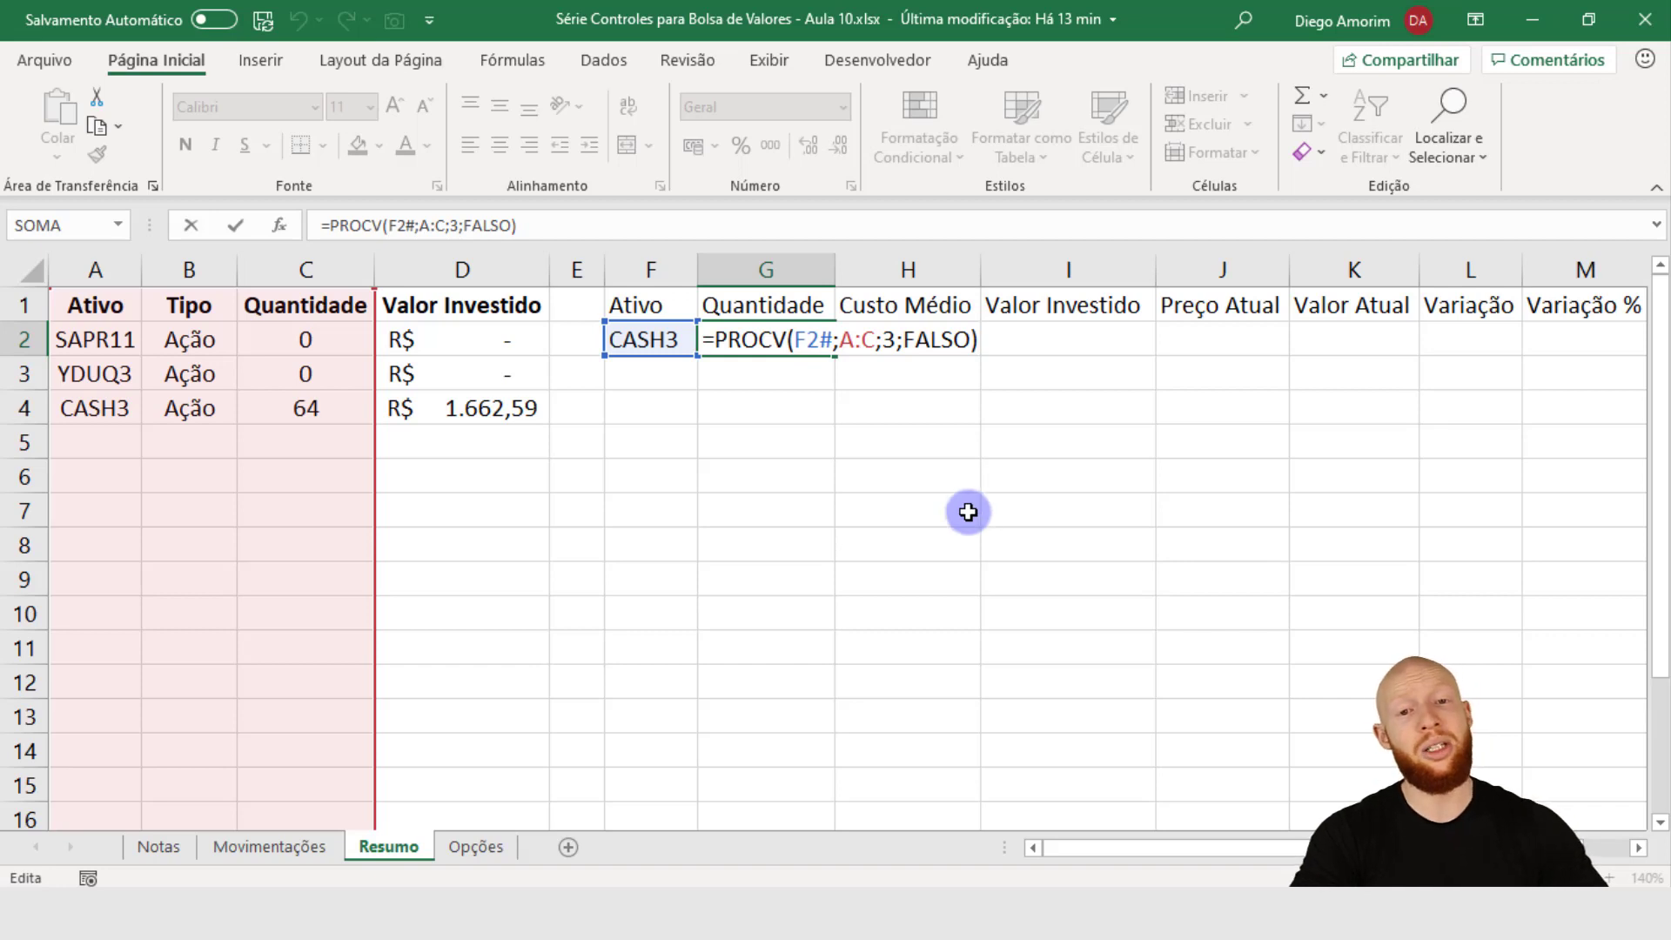
type("'")
key("BackSpace")
key("ctrl+Return")
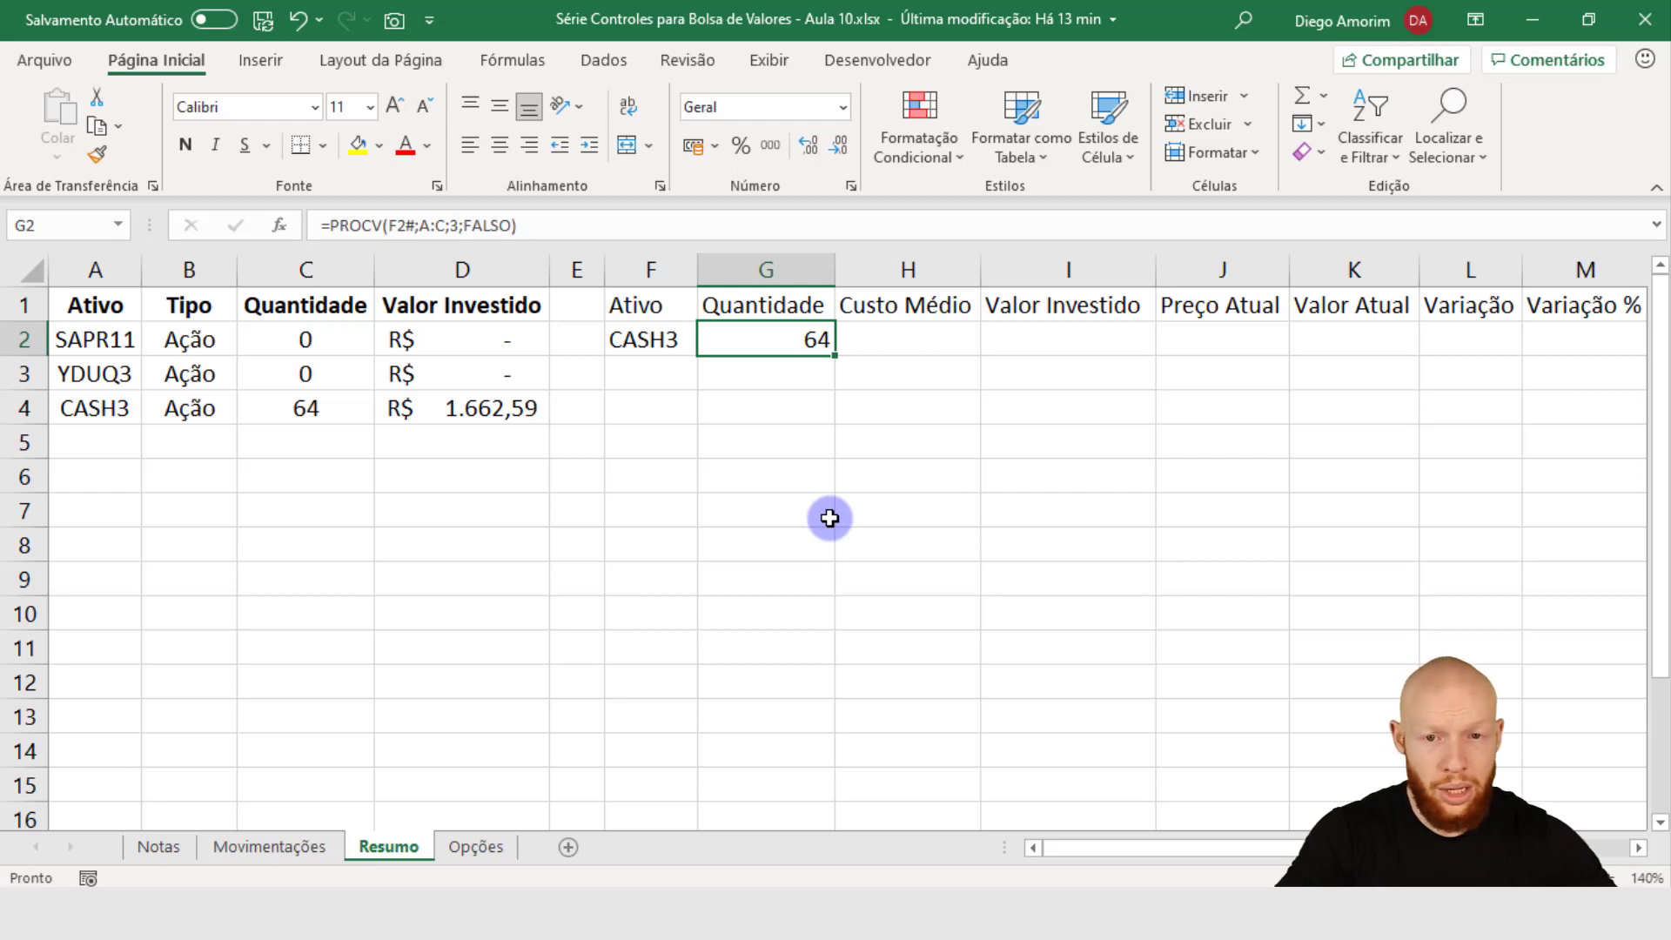
Step: Examine the Valor Investido and Quantidade cells of CASH3 and the G2 formula as sources for the Custo Médio calculation
left_click(937, 348)
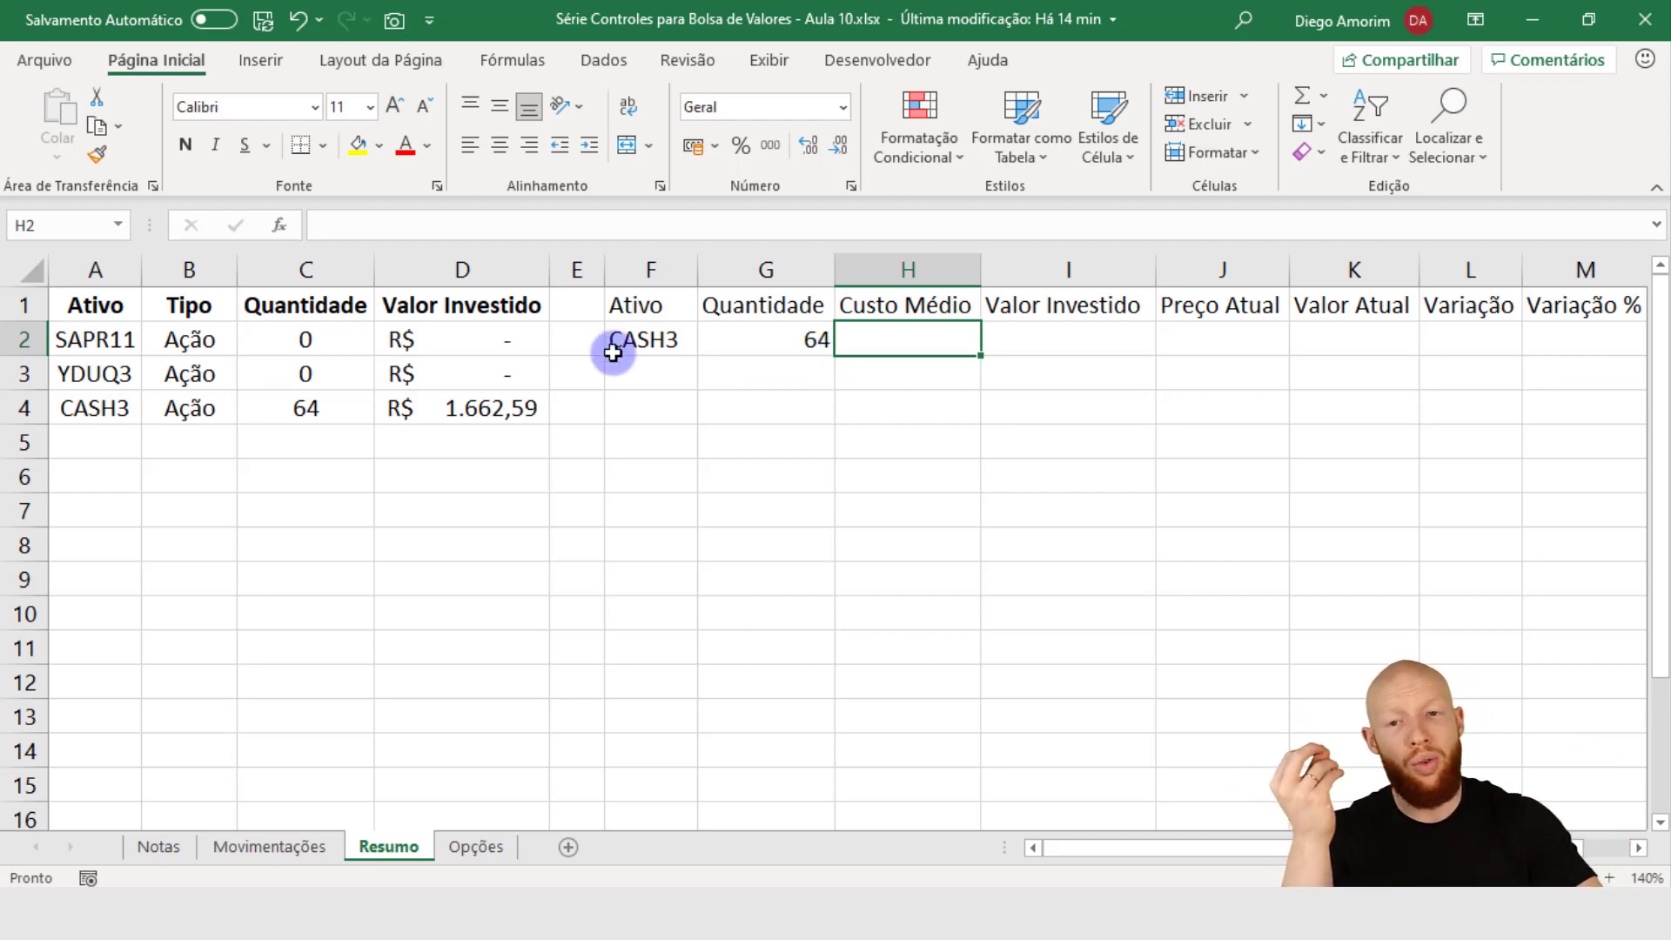
left_click(522, 410)
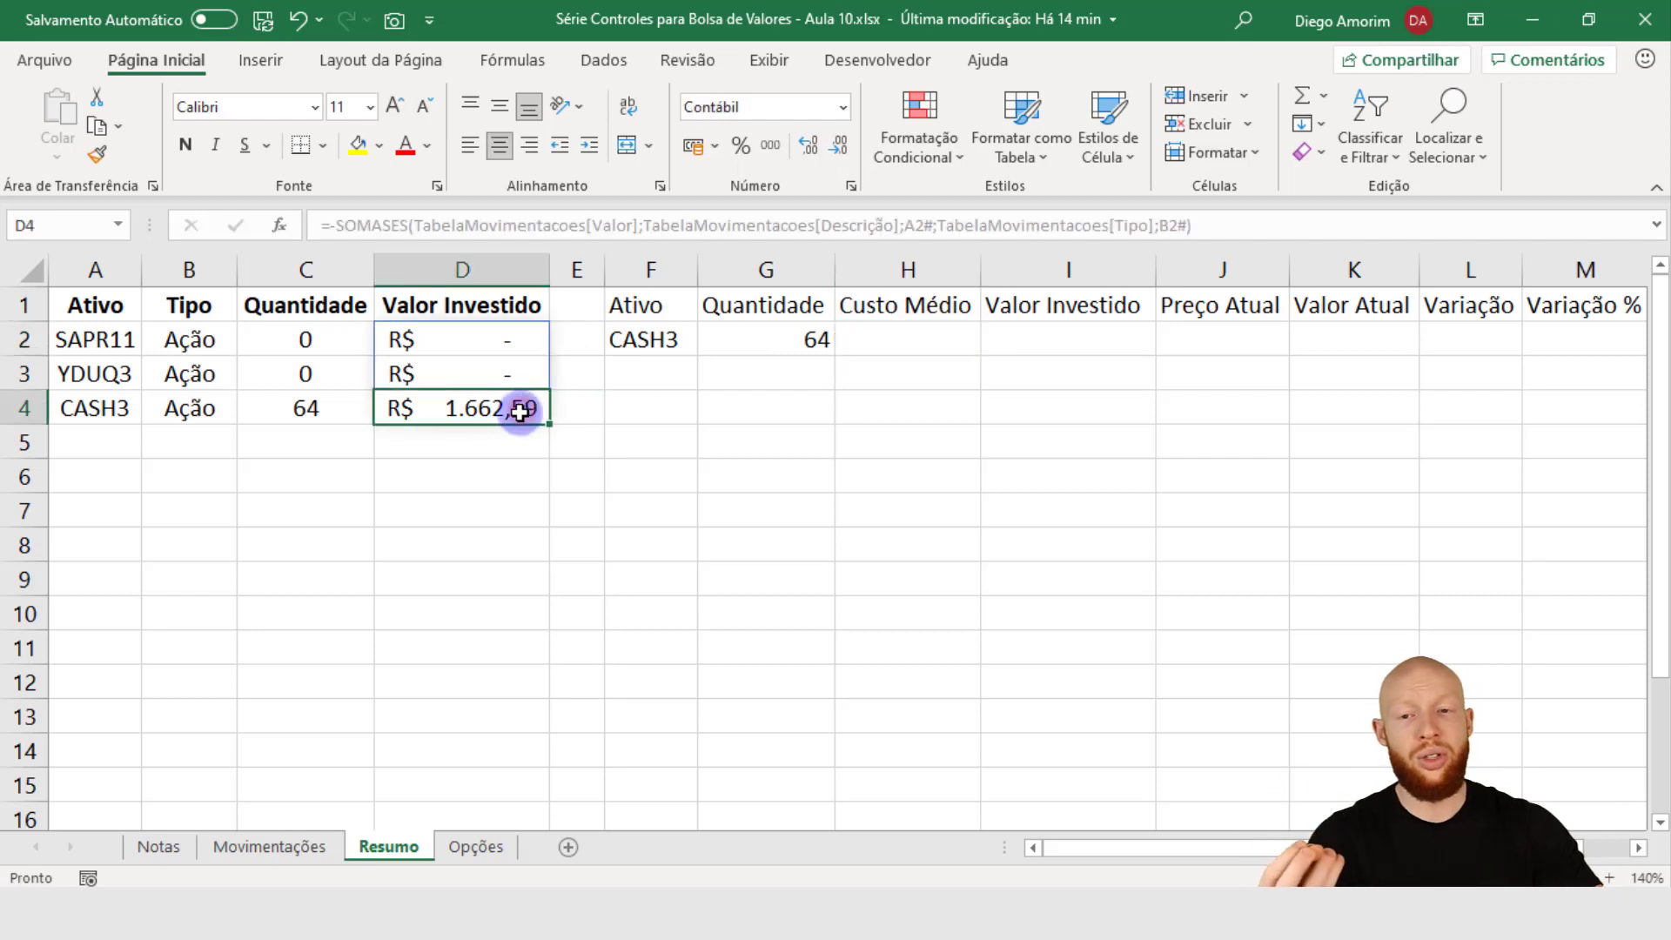
left_click(334, 406)
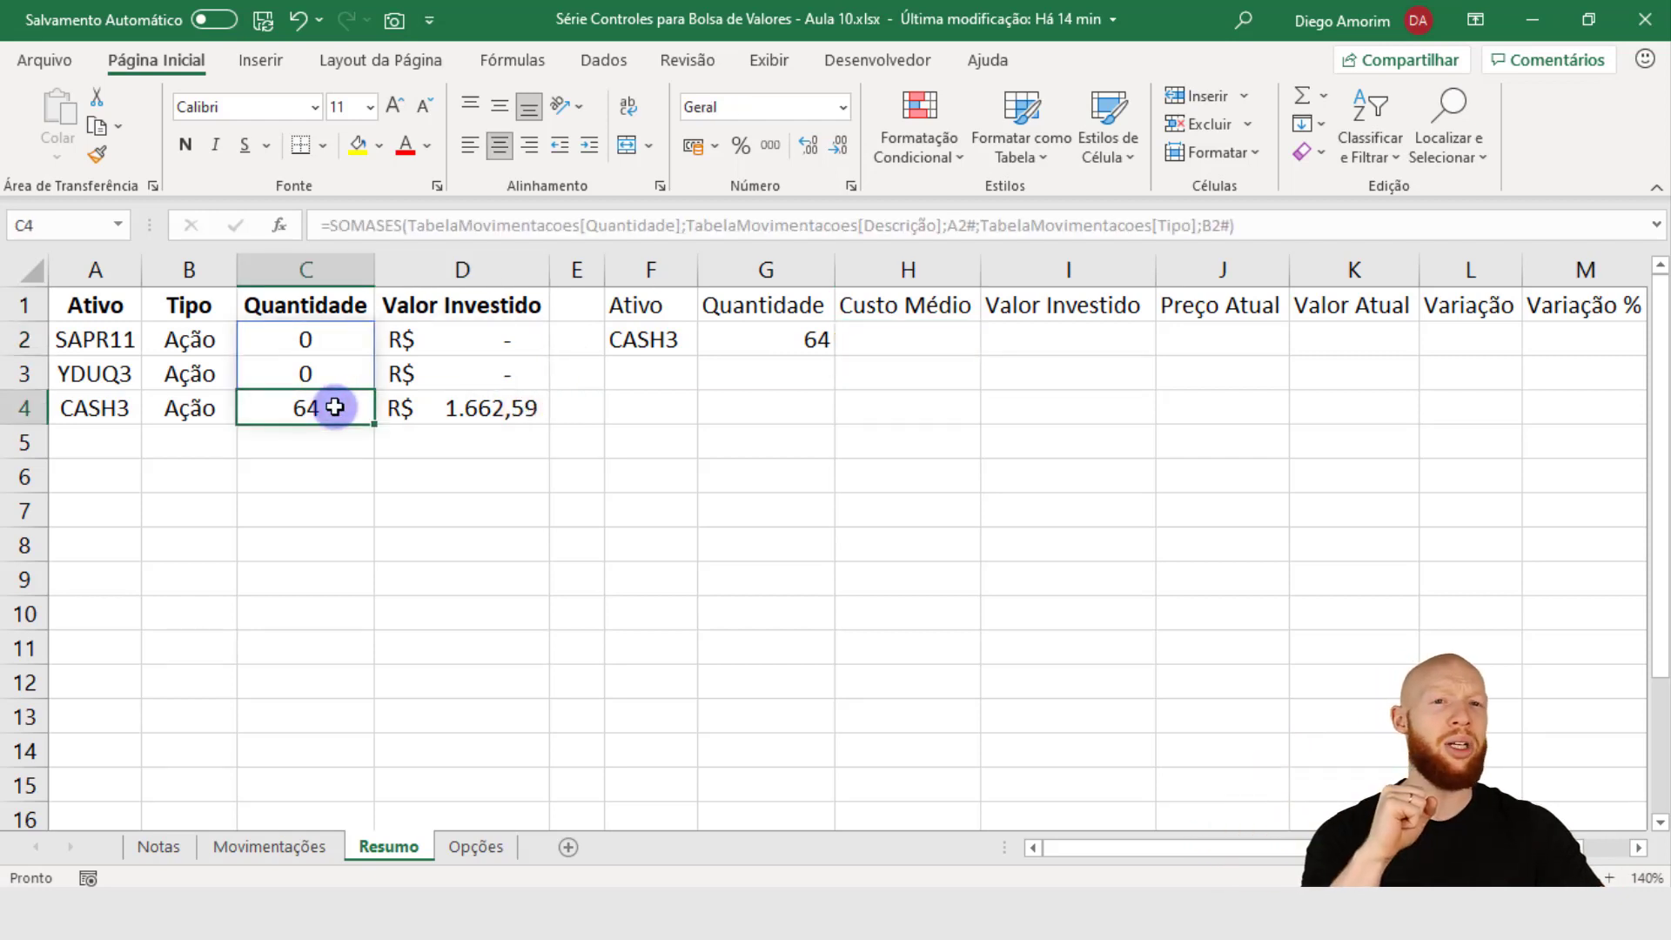
left_click(403, 418)
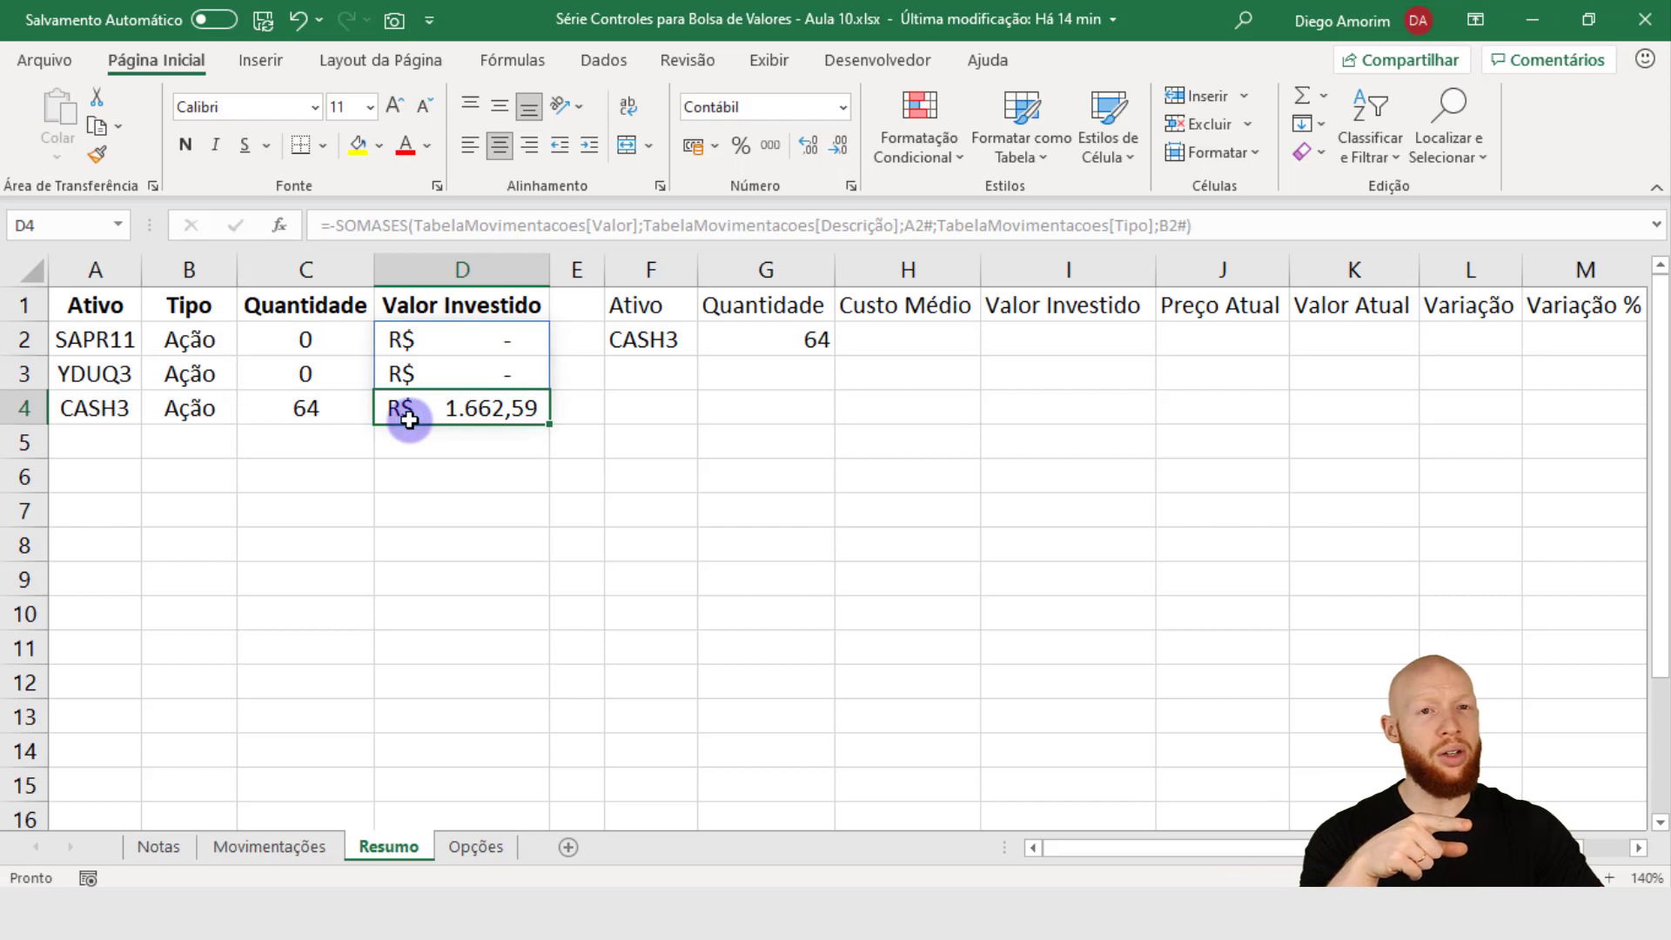
left_click(341, 410)
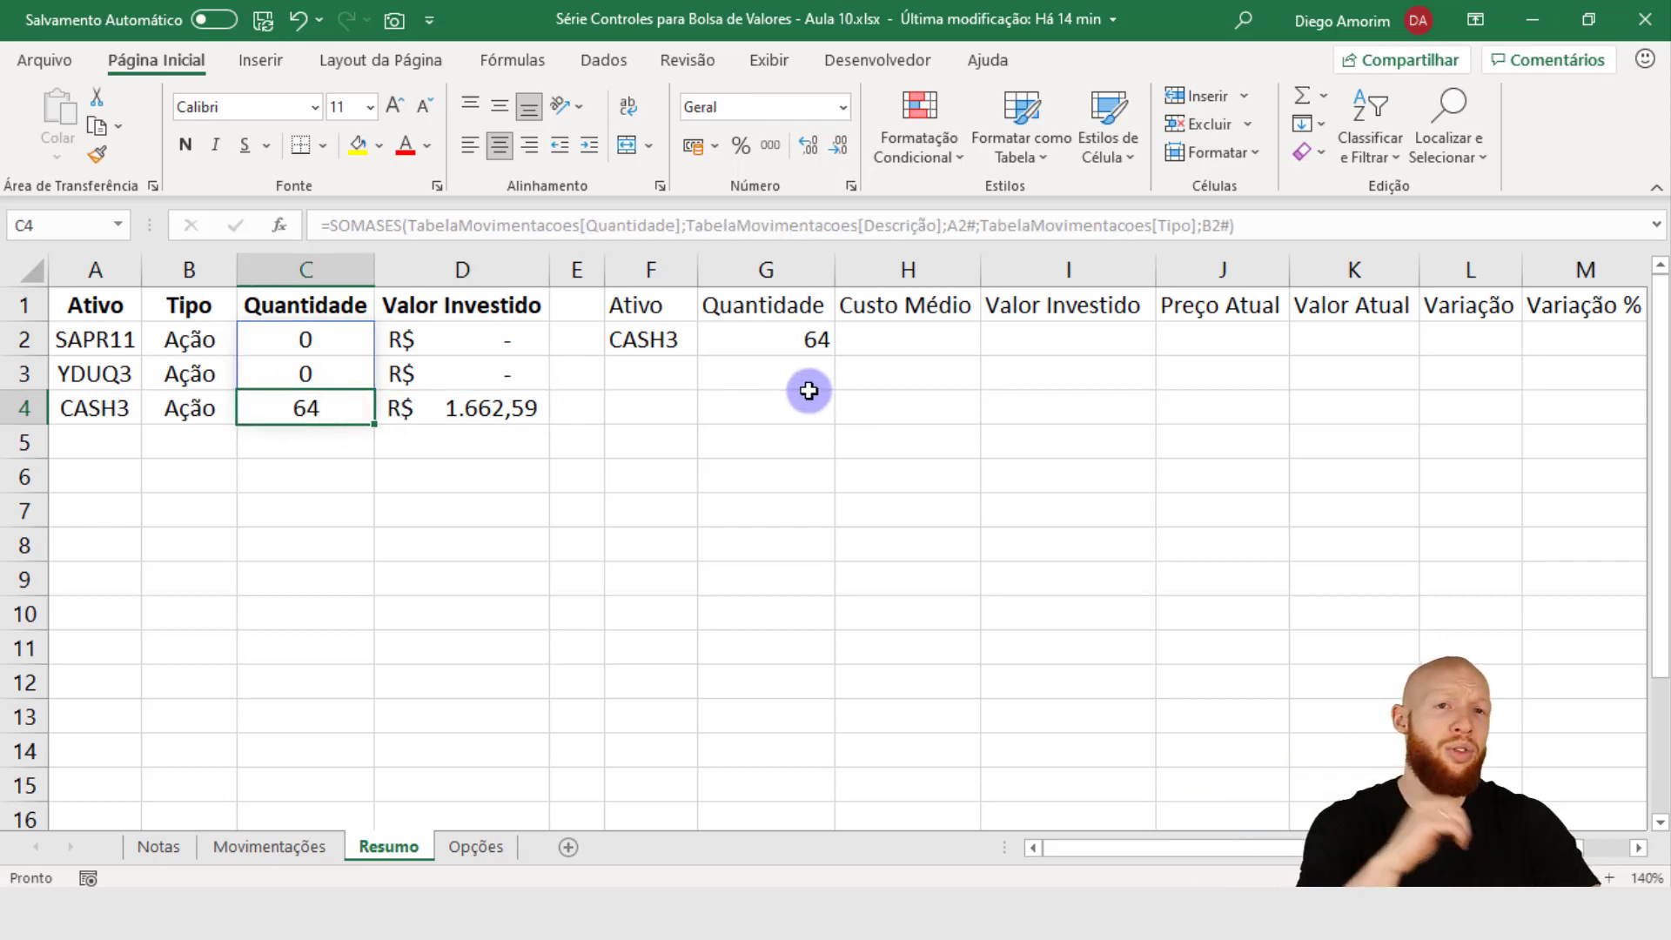
left_click(868, 339)
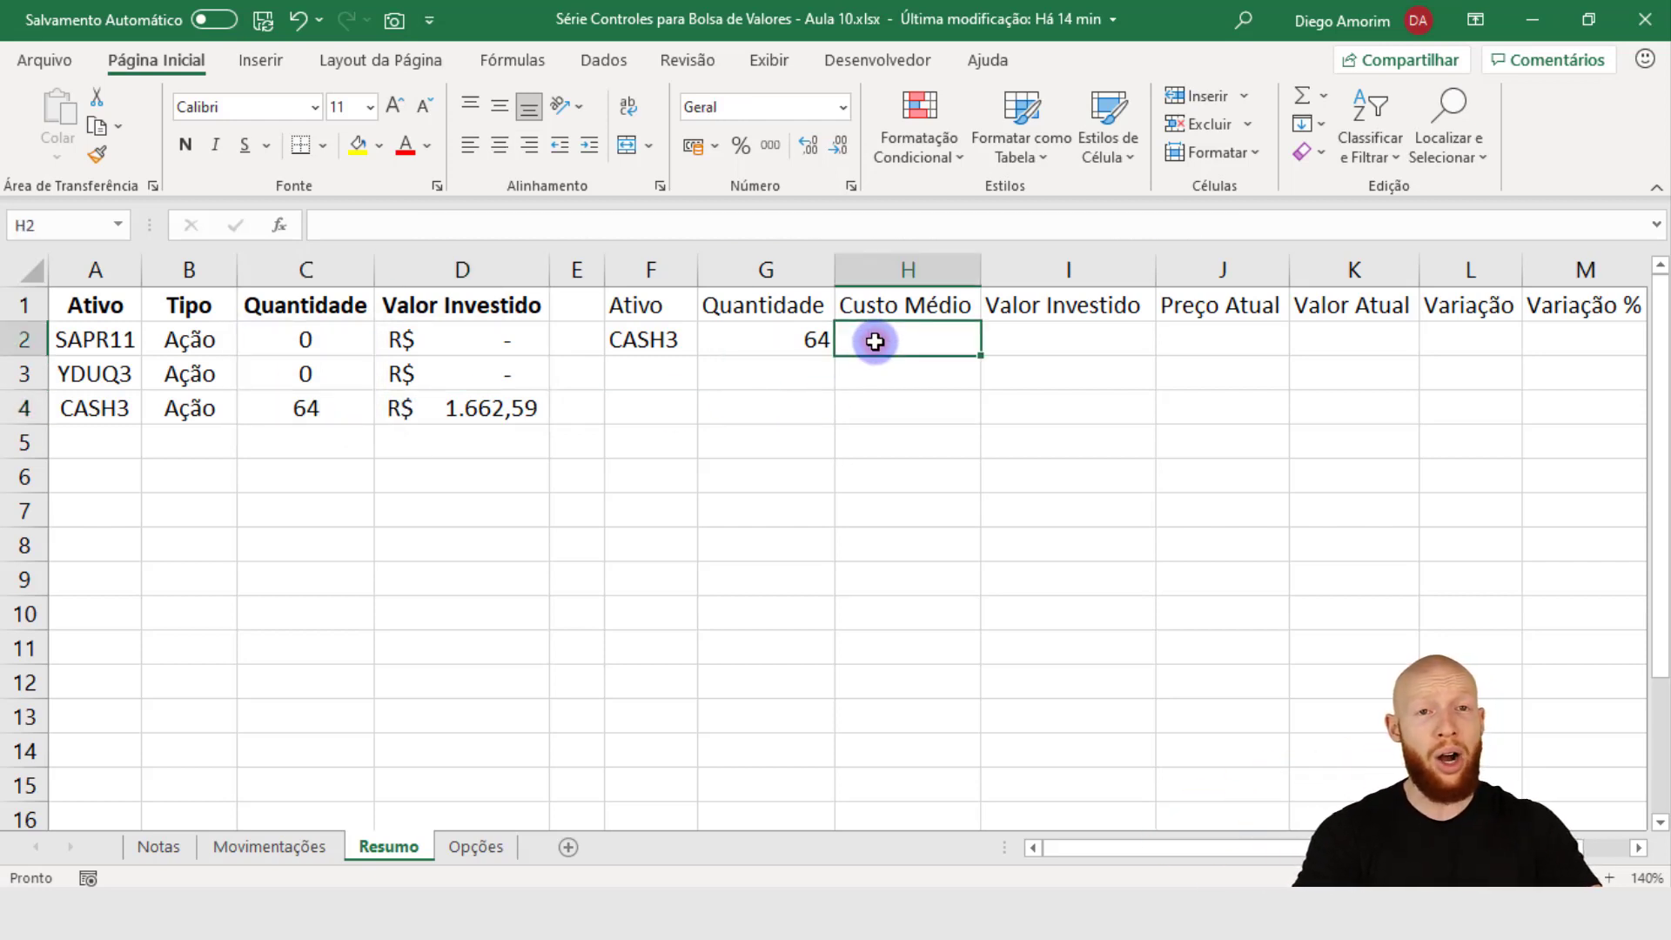
left_click(471, 410)
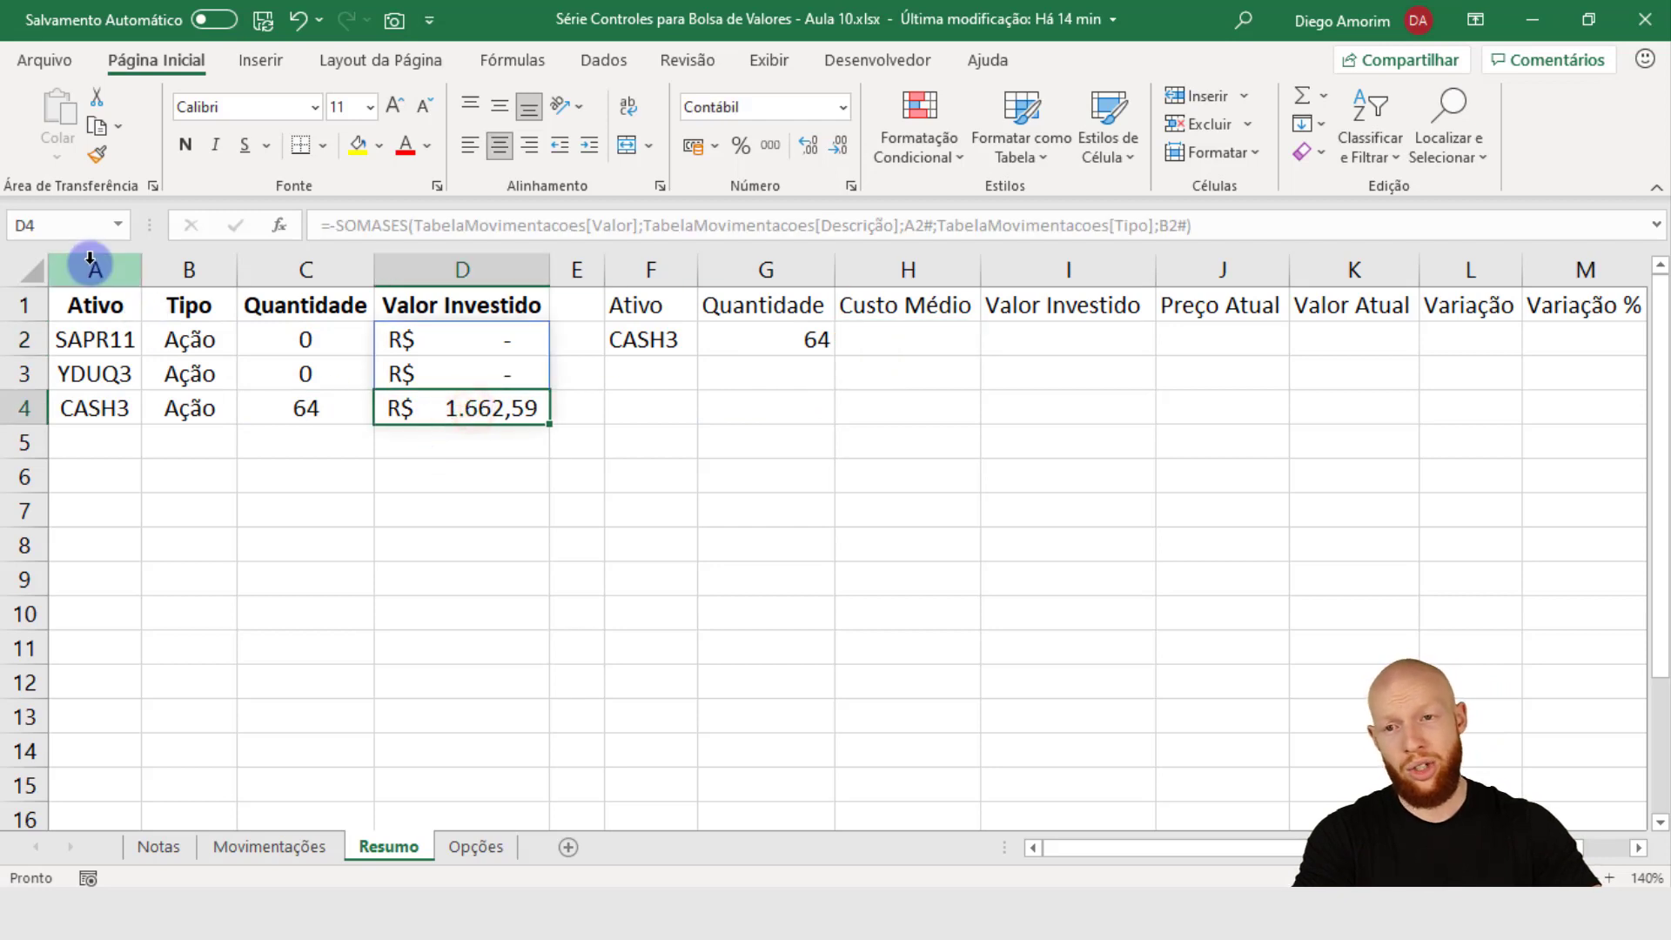
left_click_drag(93, 267, 578, 263)
left_click(778, 339)
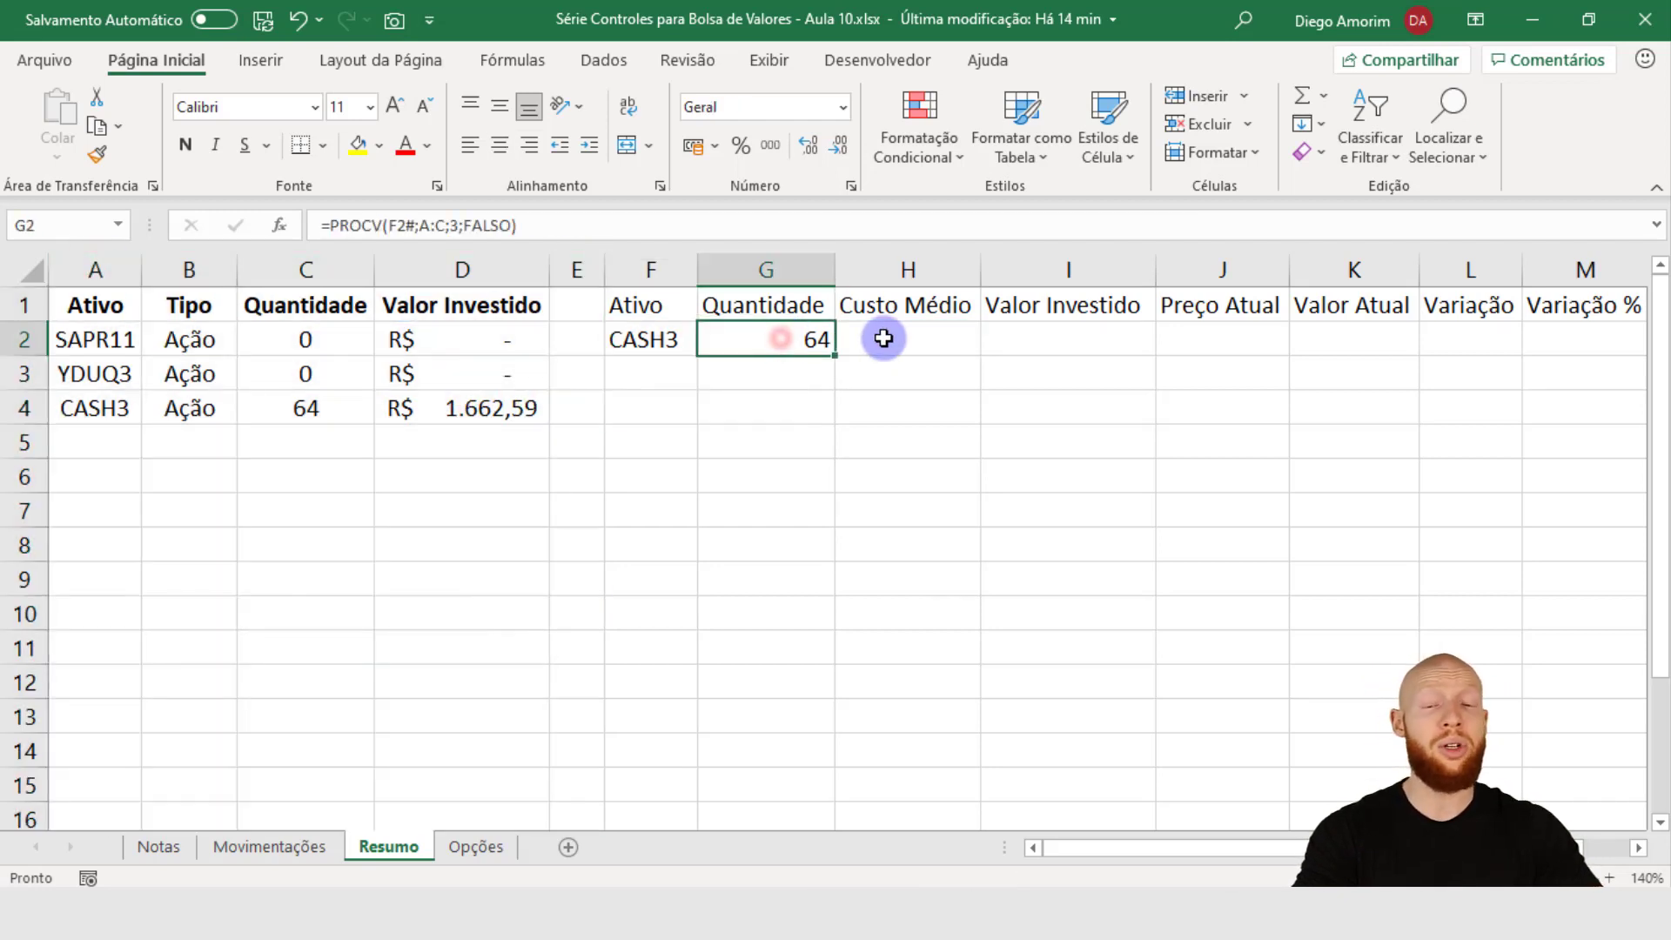
Step: Enter the formula =PROCV(F2;A:D;4;0) in the Custo Médio cell H2 to look up the invested value of CASH3
left_click(875, 347)
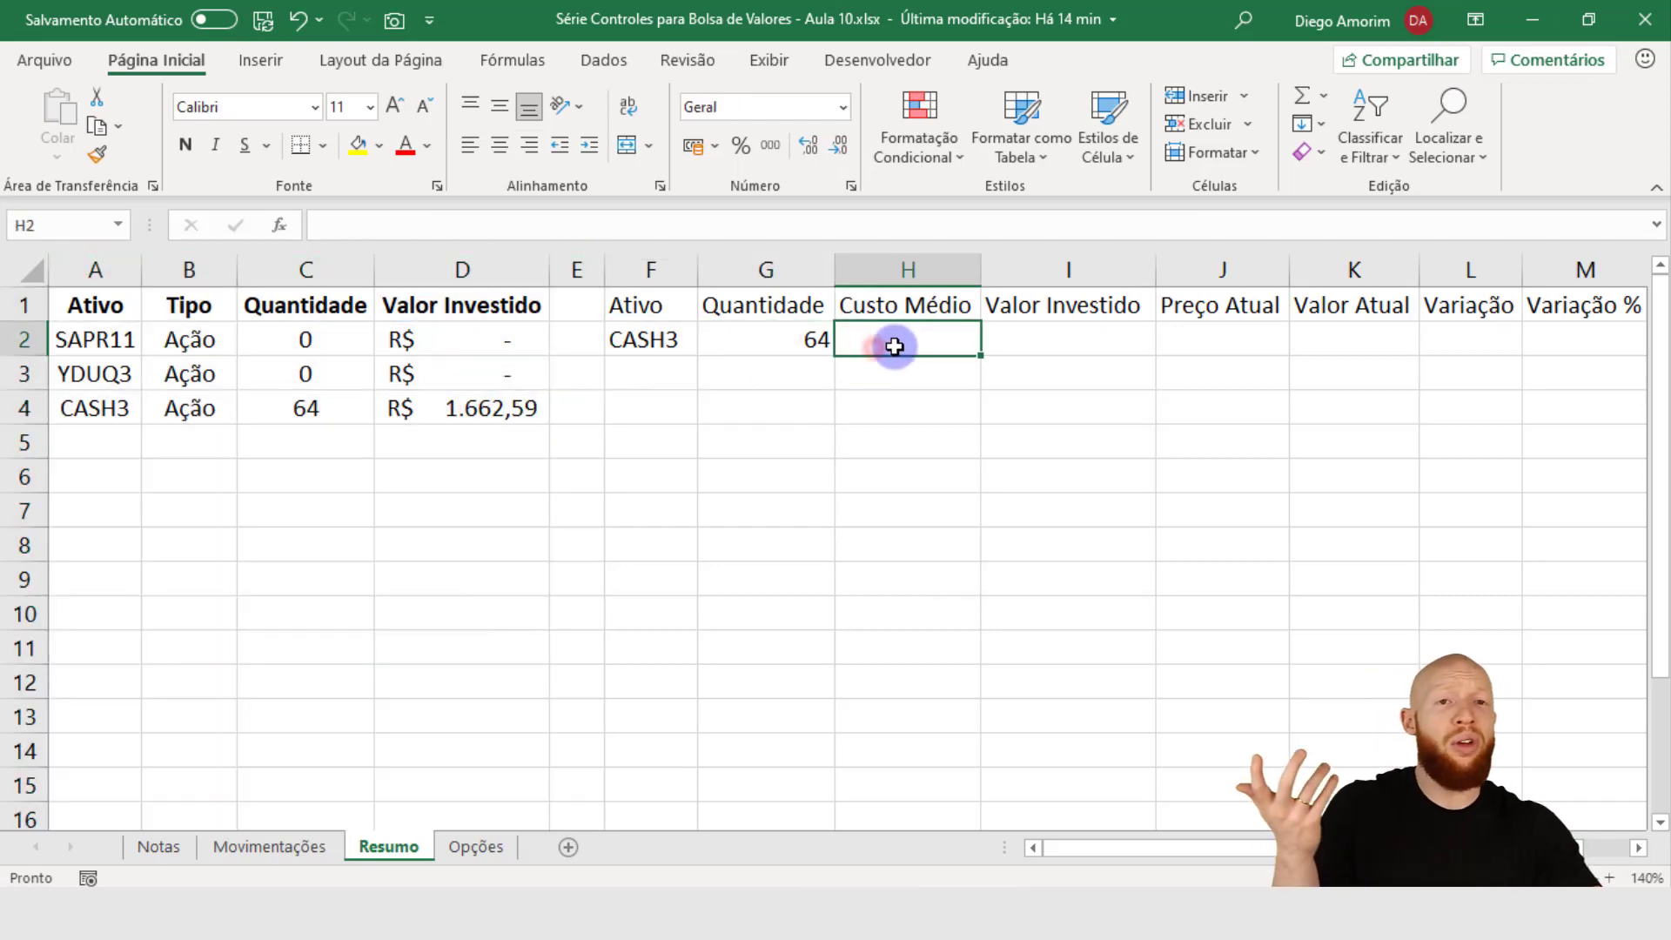
type("=")
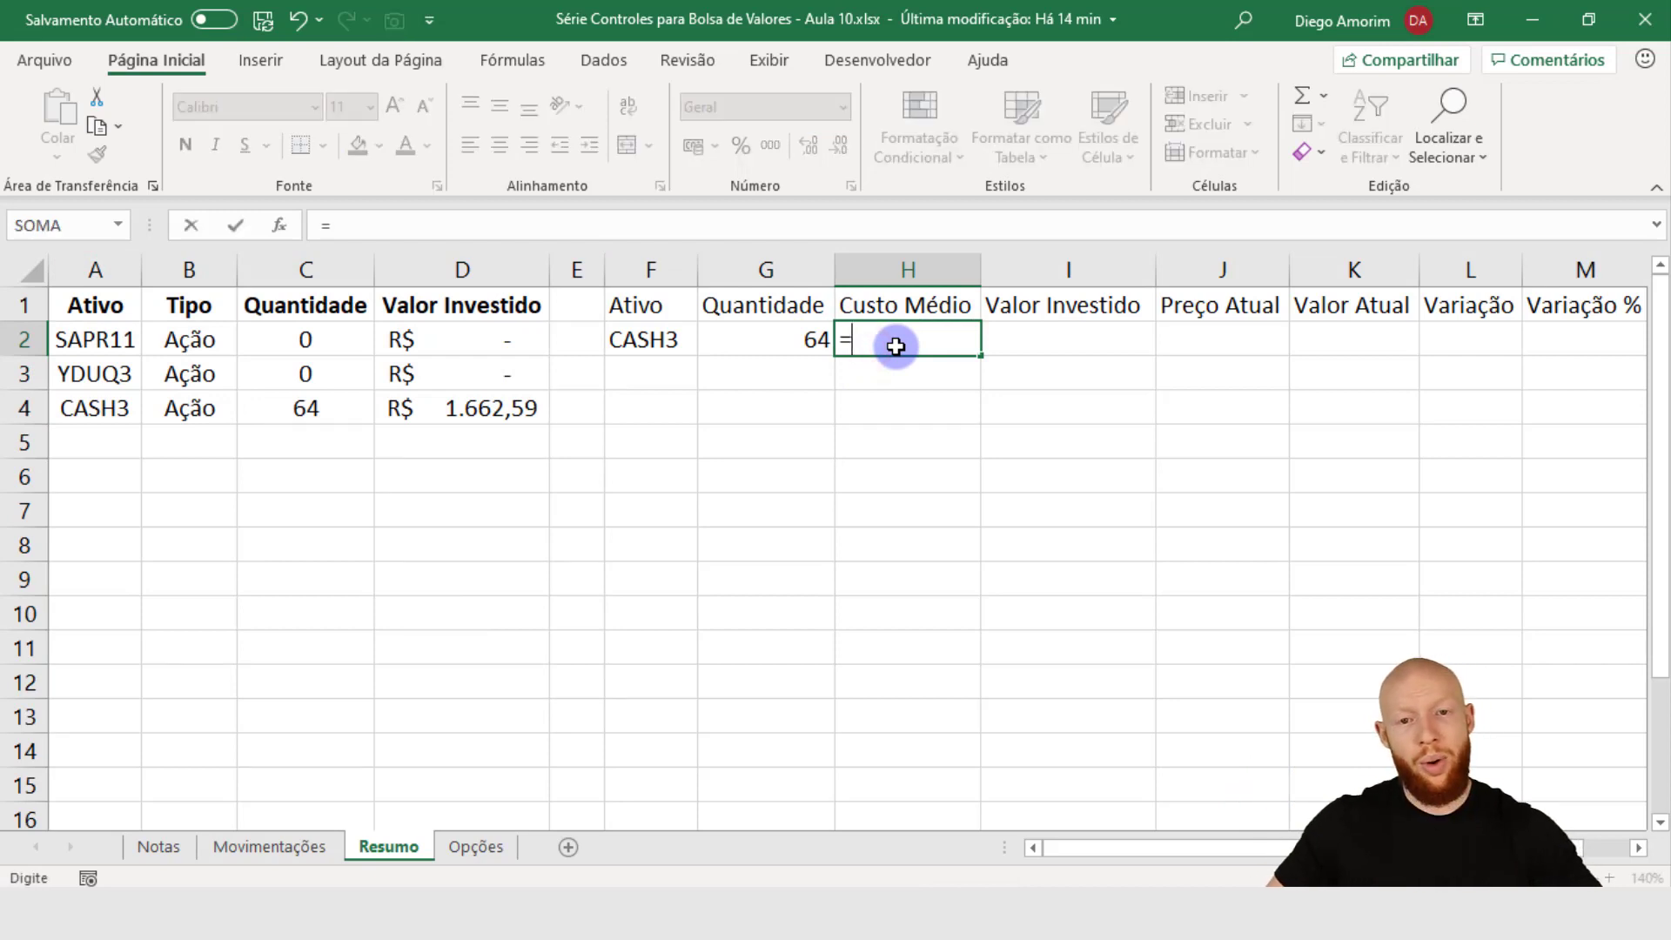
type("PROCV(")
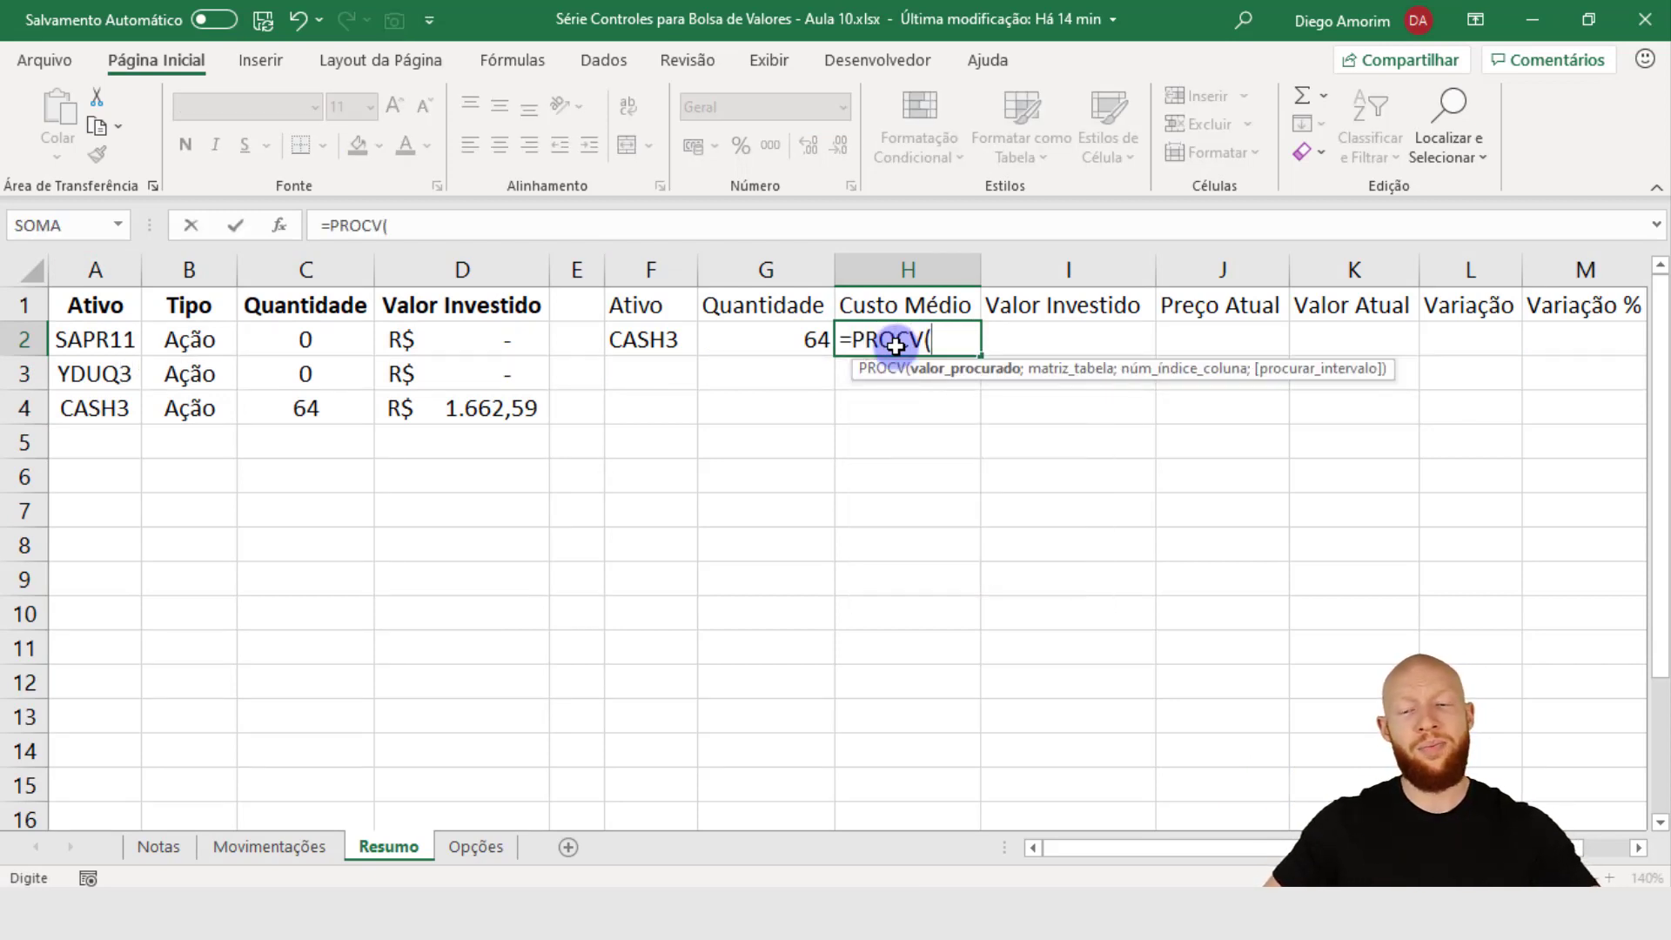
left_click(666, 339)
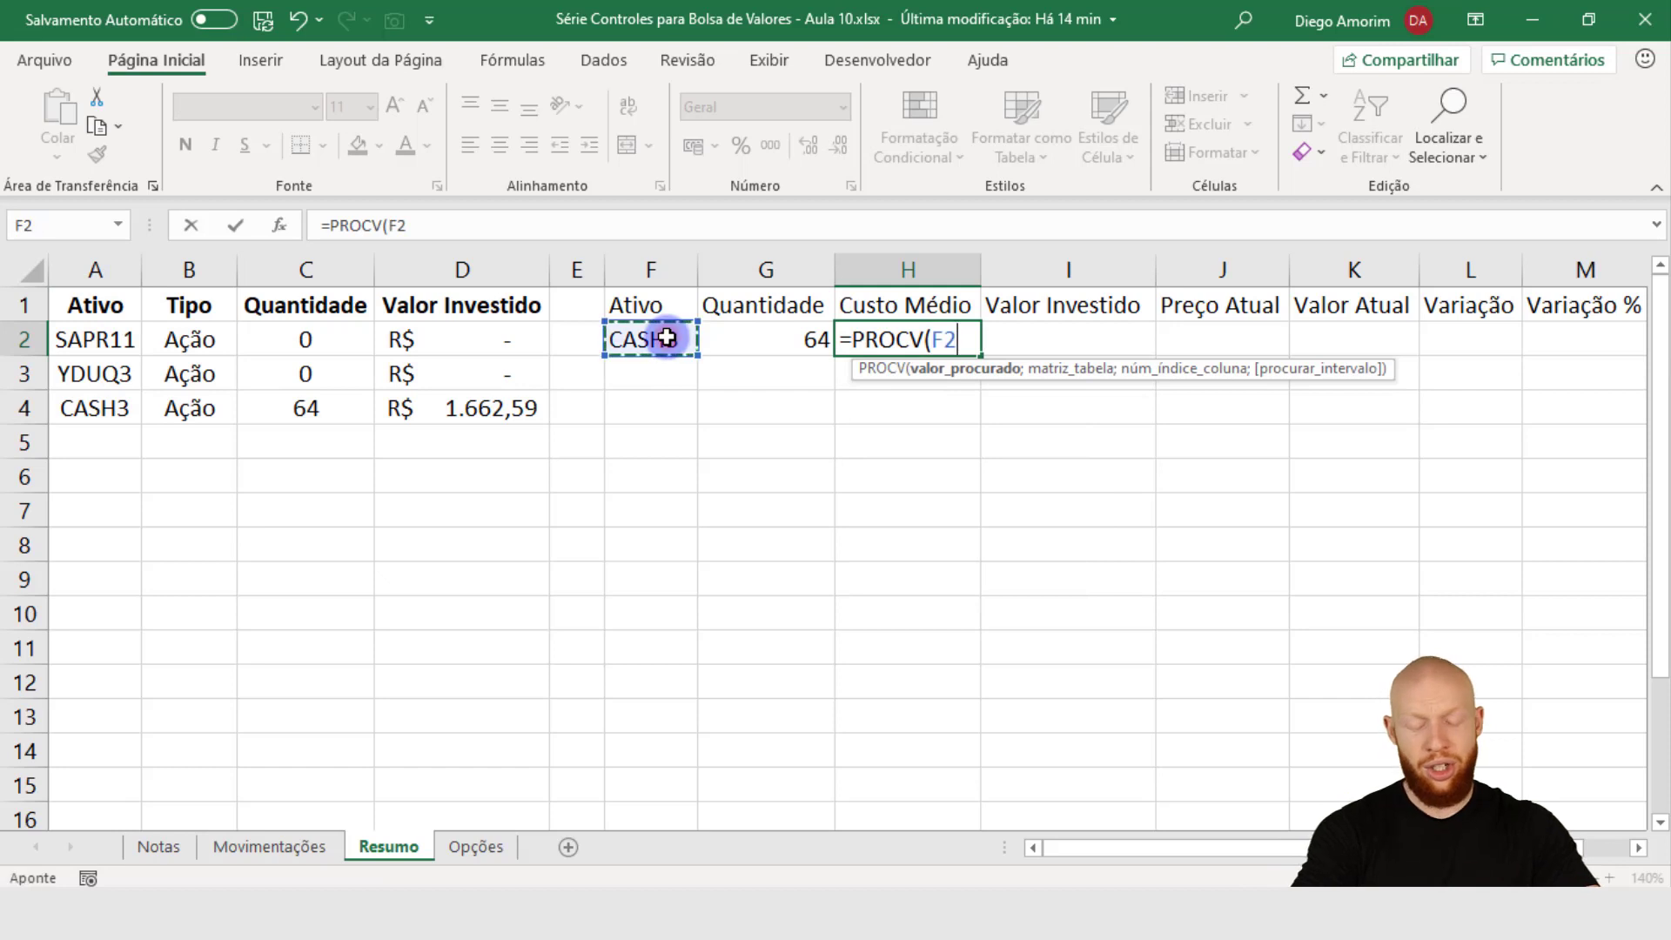
type(";")
left_click(96, 269)
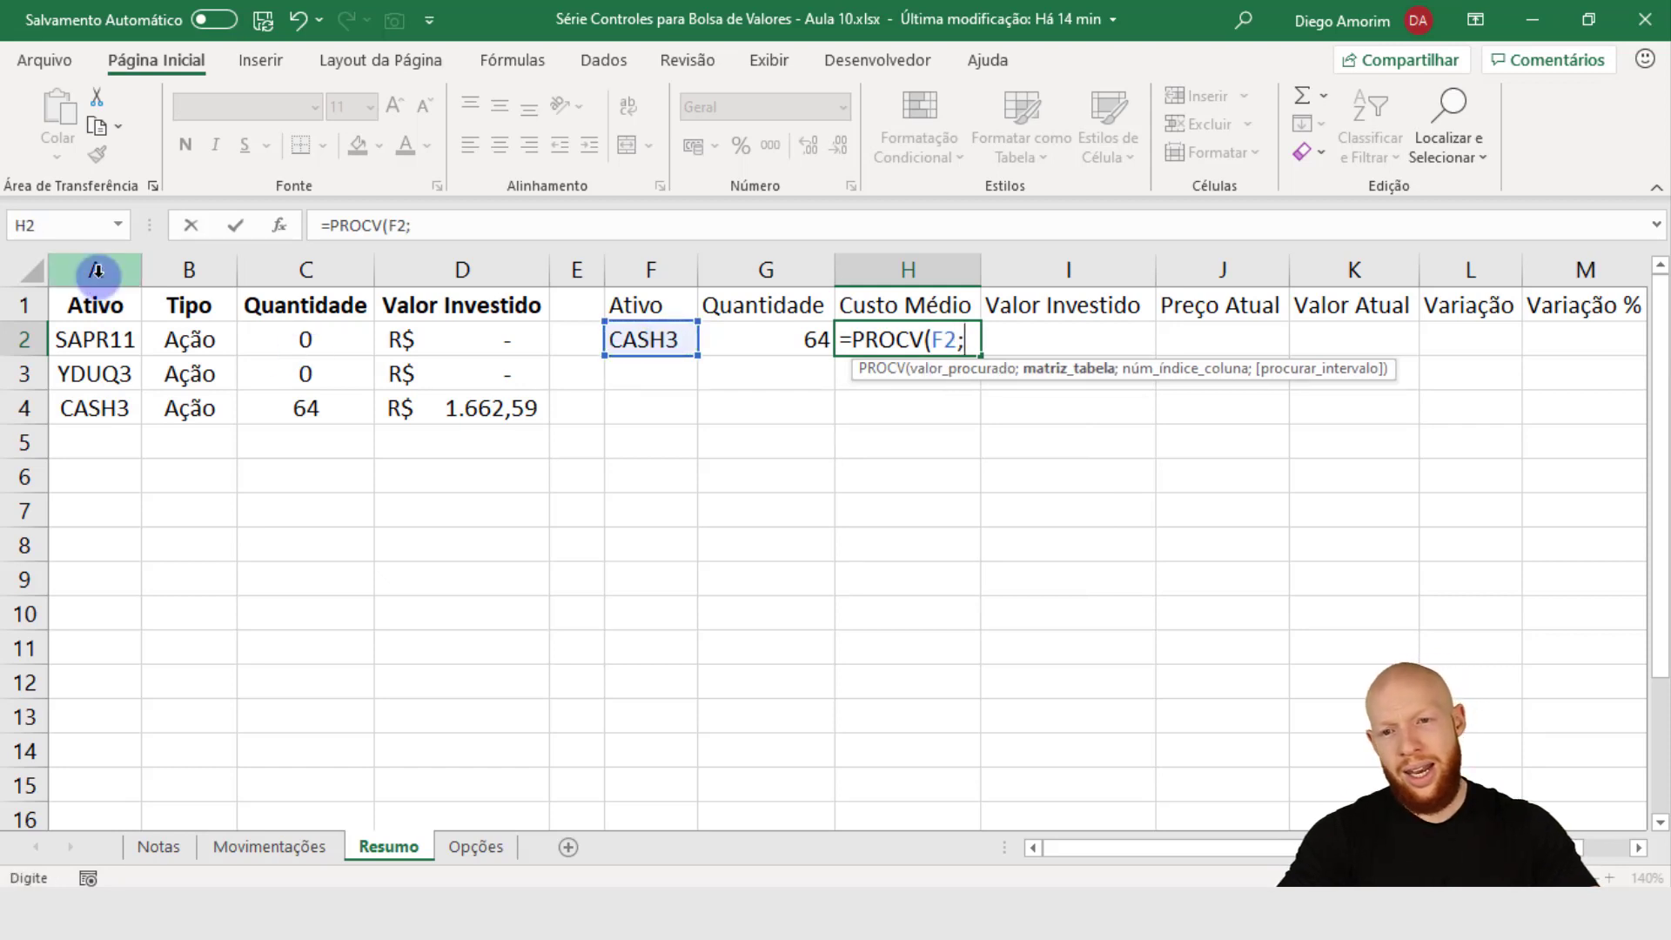
left_click_drag(224, 270, 421, 274)
type(";")
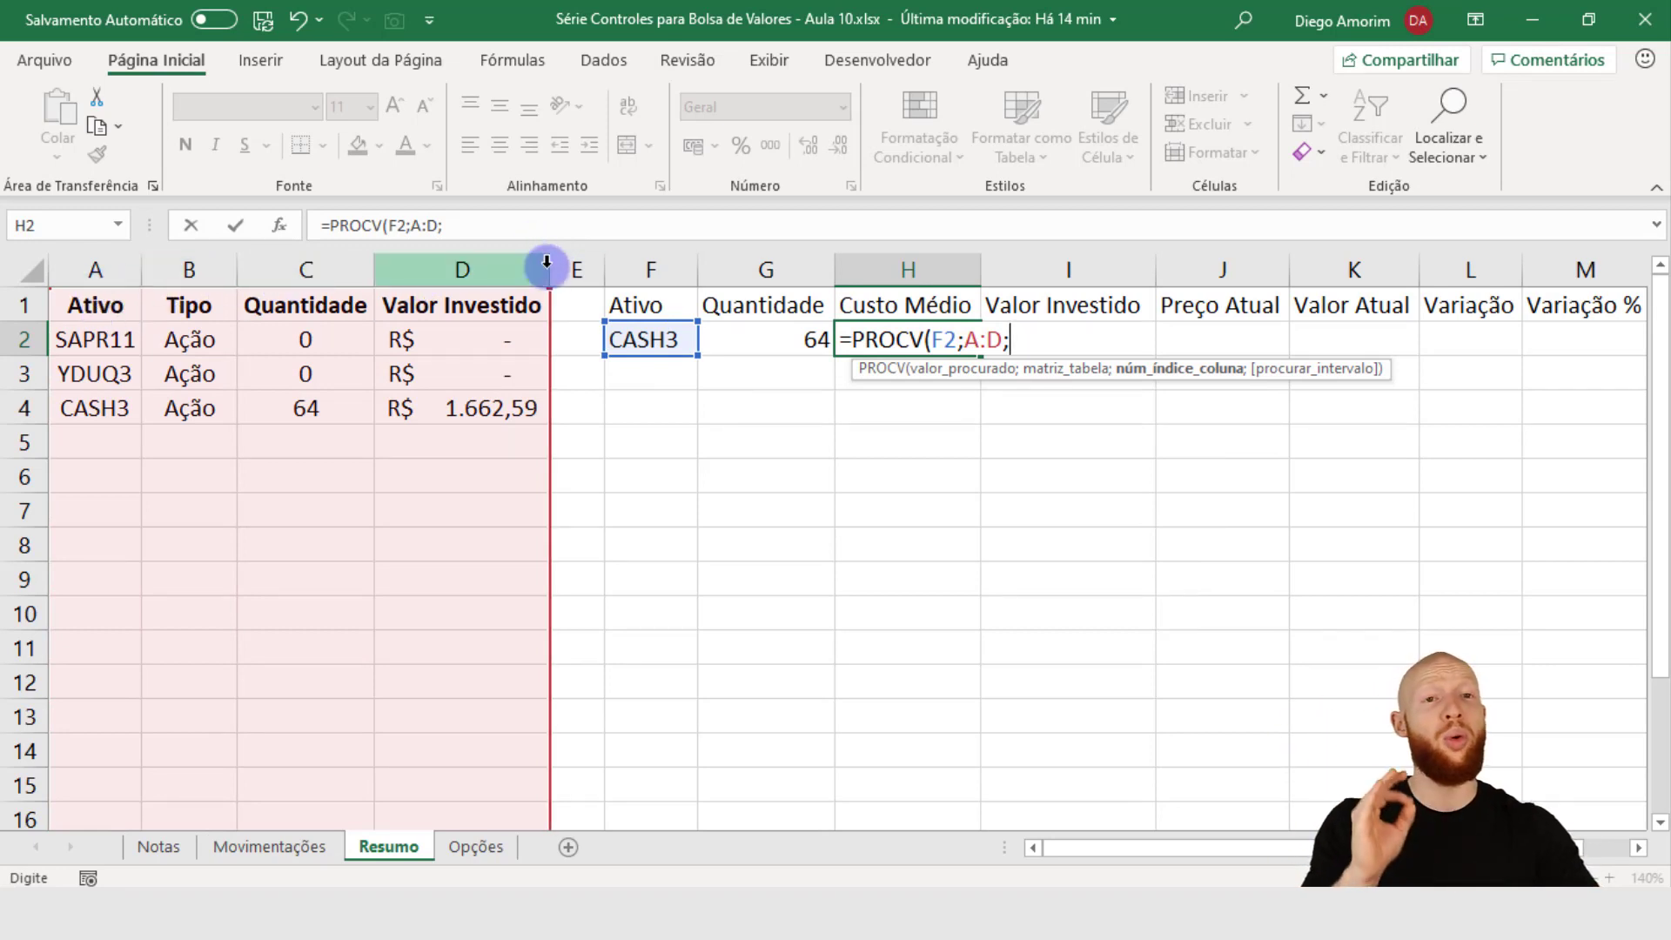
type("4")
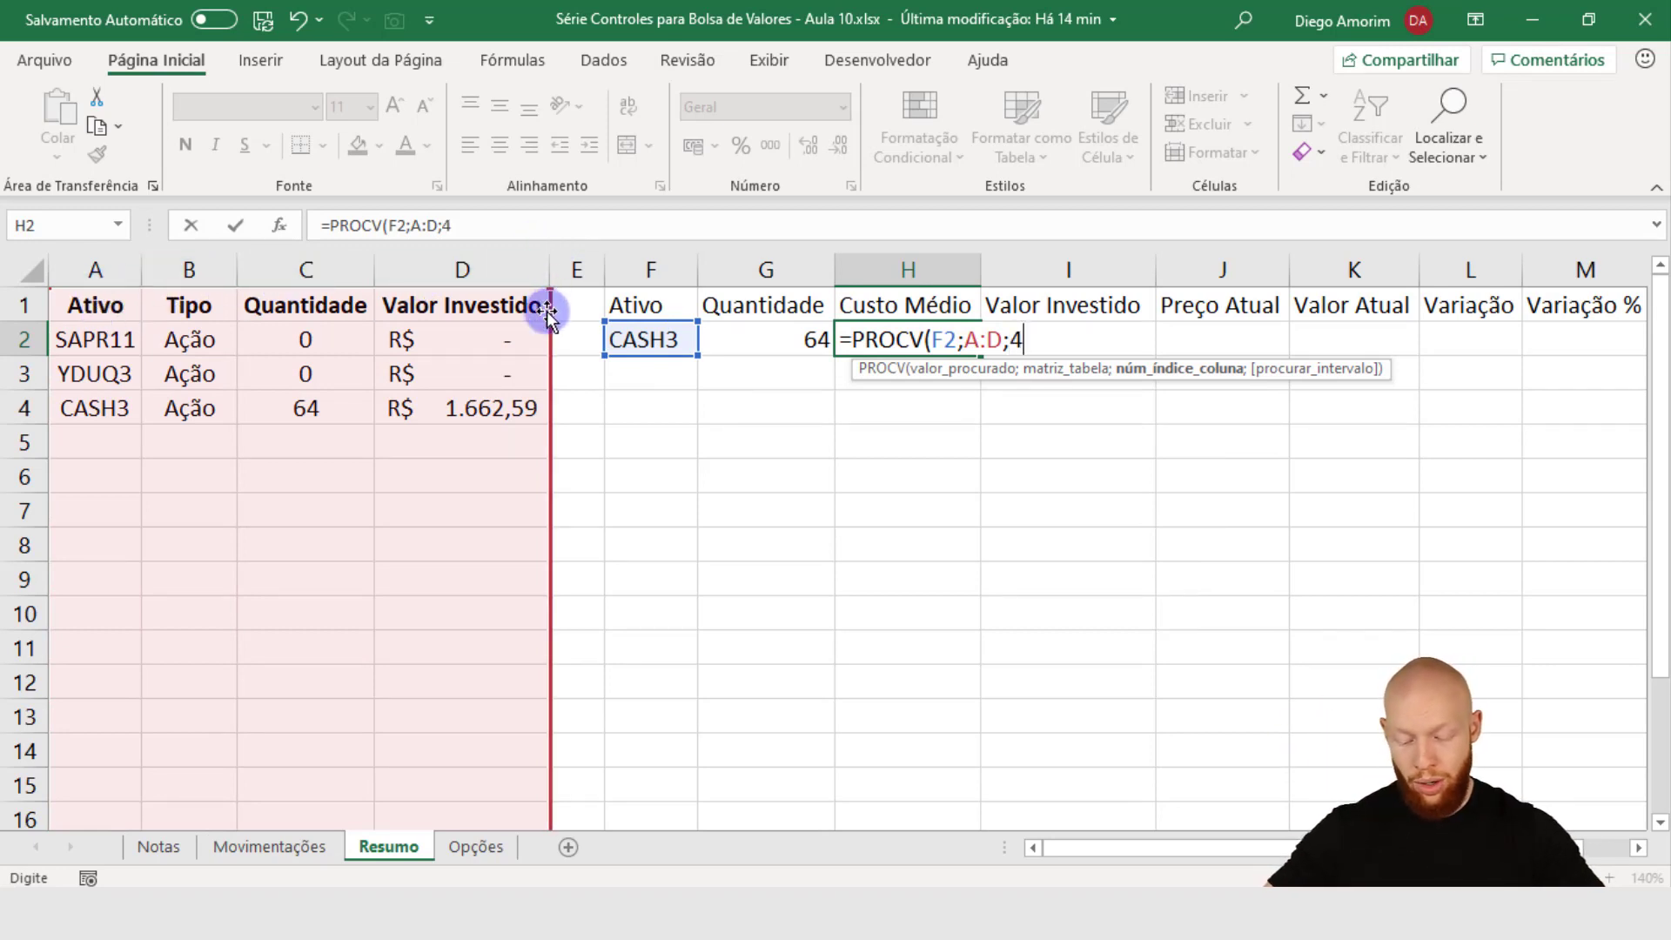
type(";0")
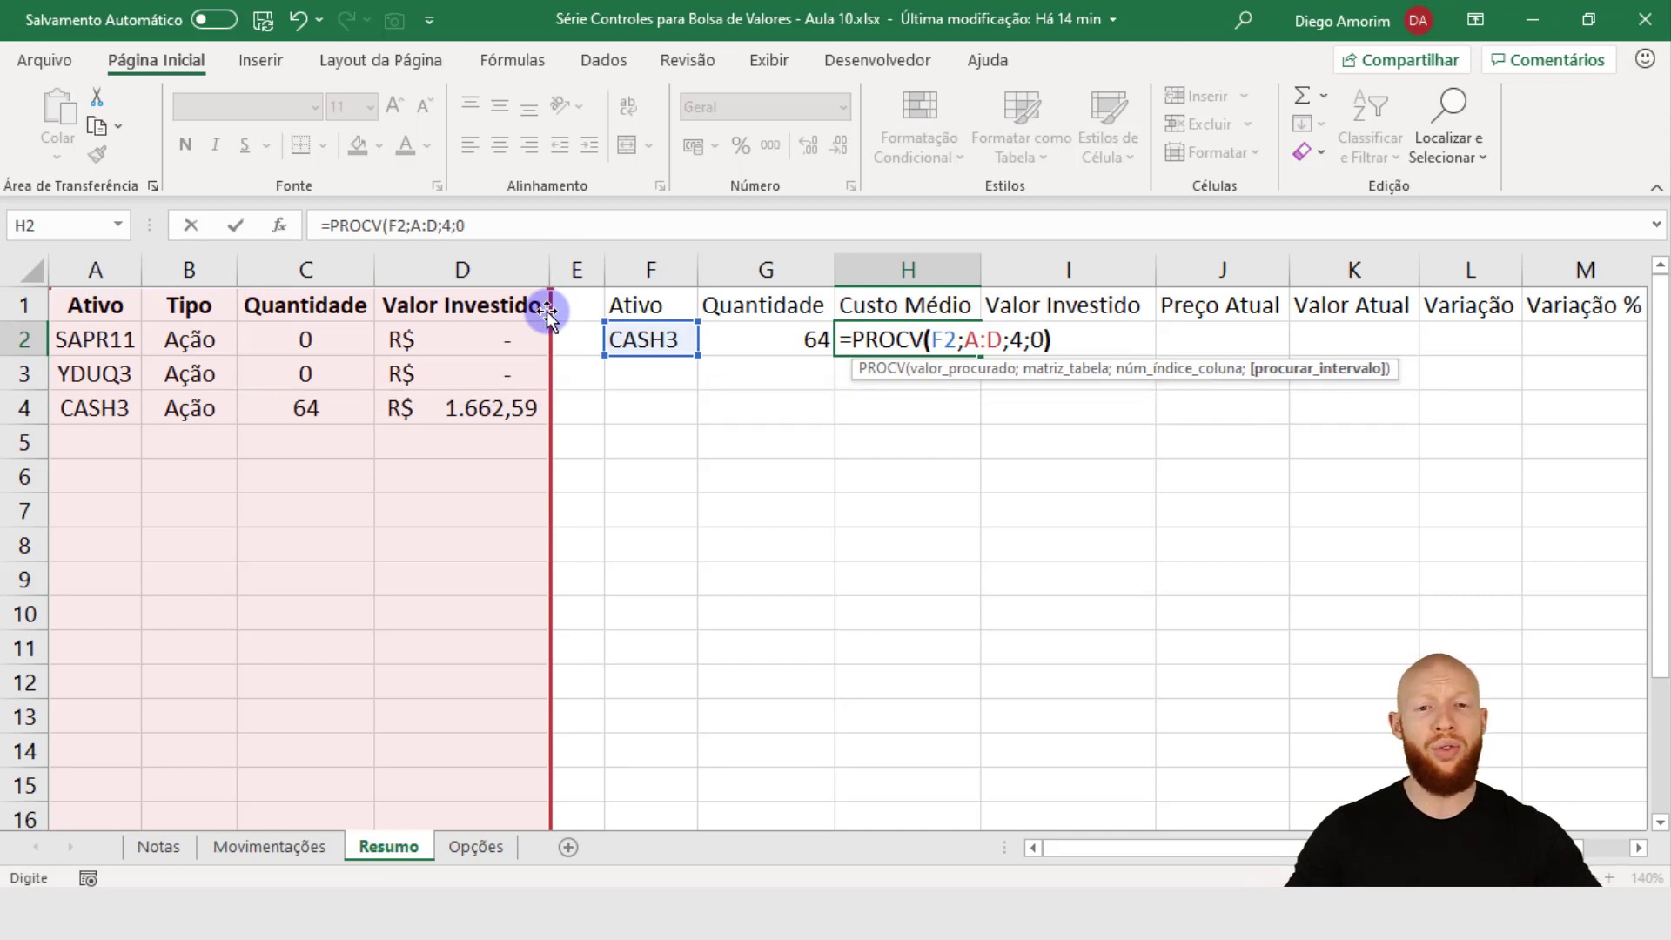
type(")")
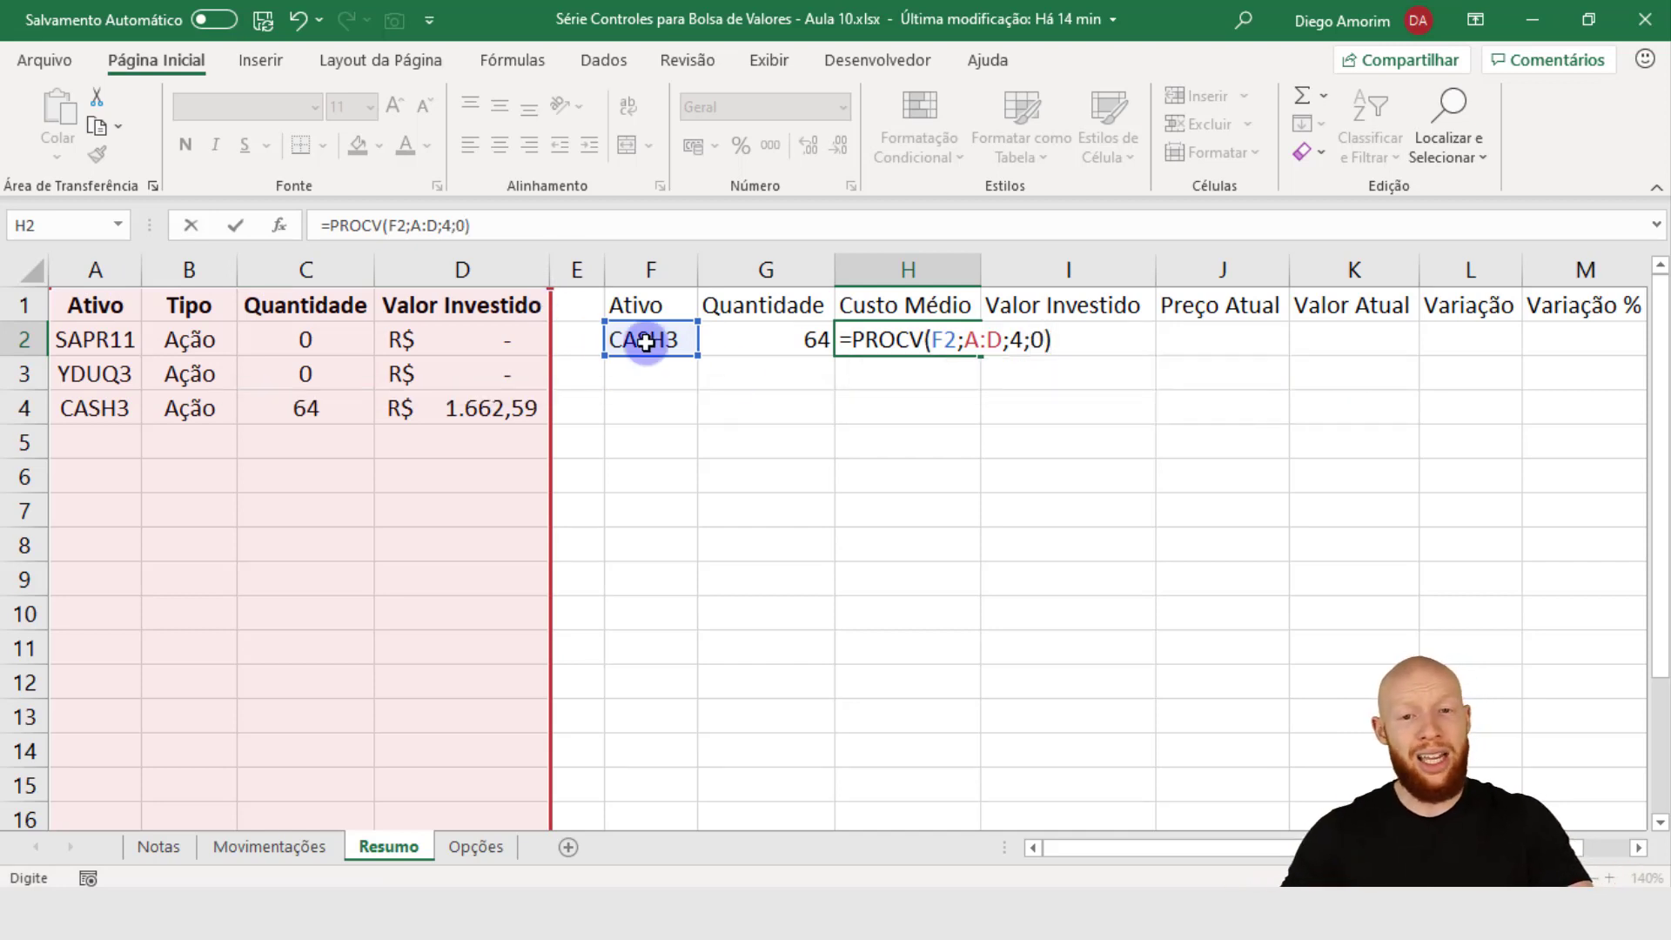
key("Return")
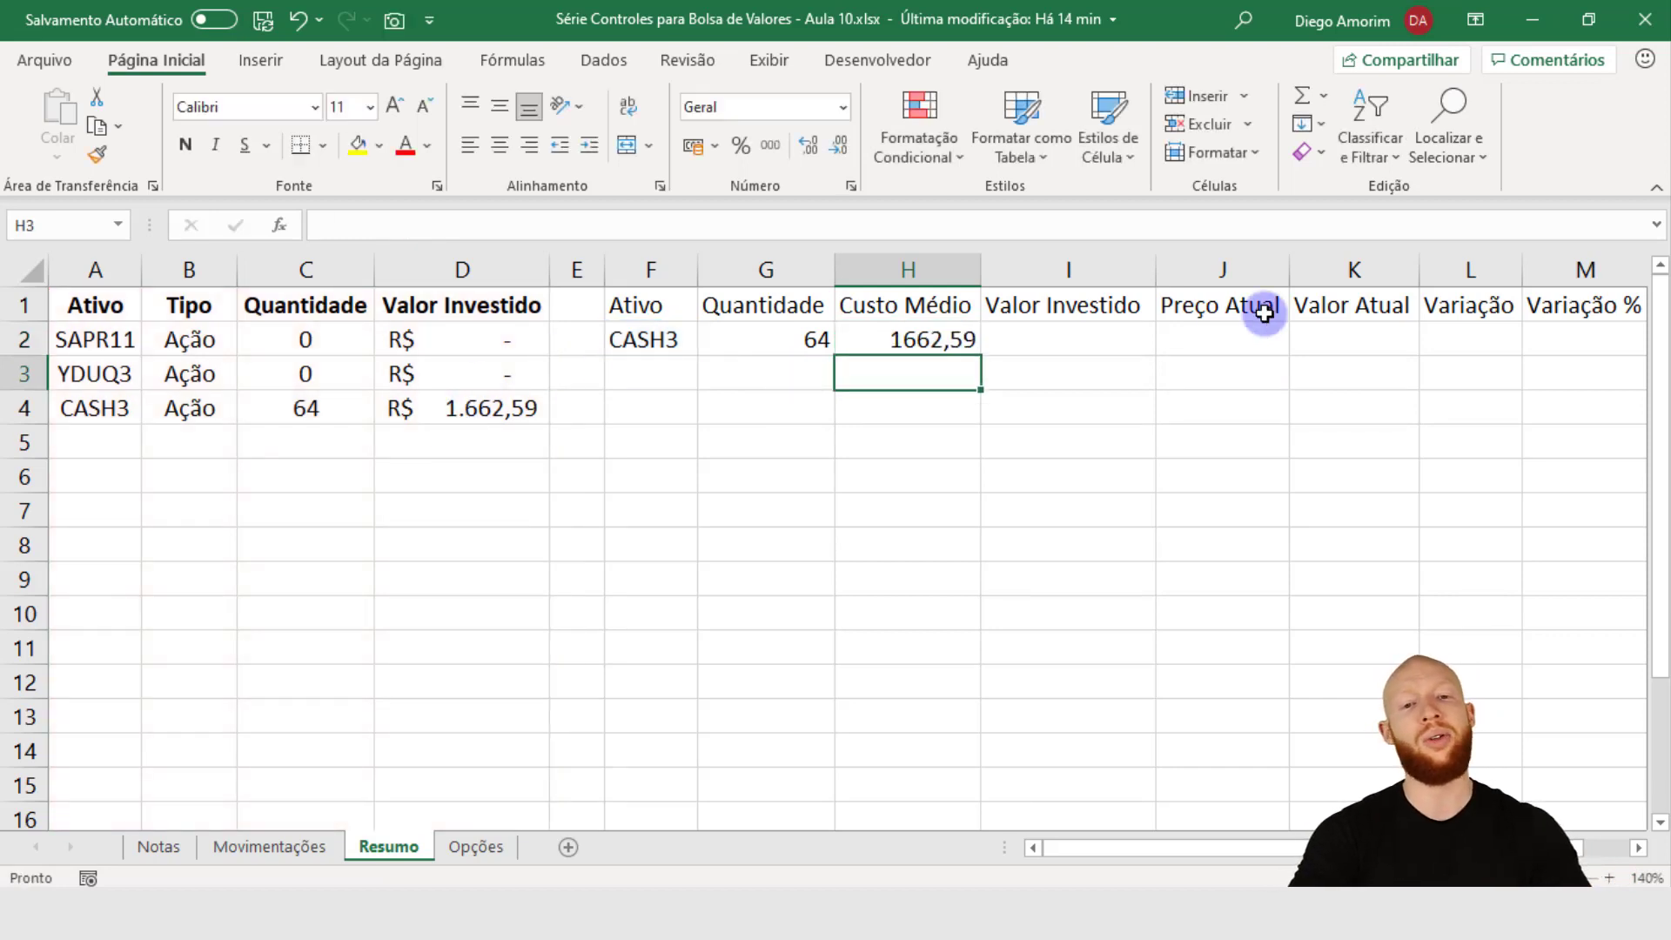
Step: Move the PROCV formula from H2 to the Valor Investido cell I2 and change its lookup value to F2#
left_click(914, 340)
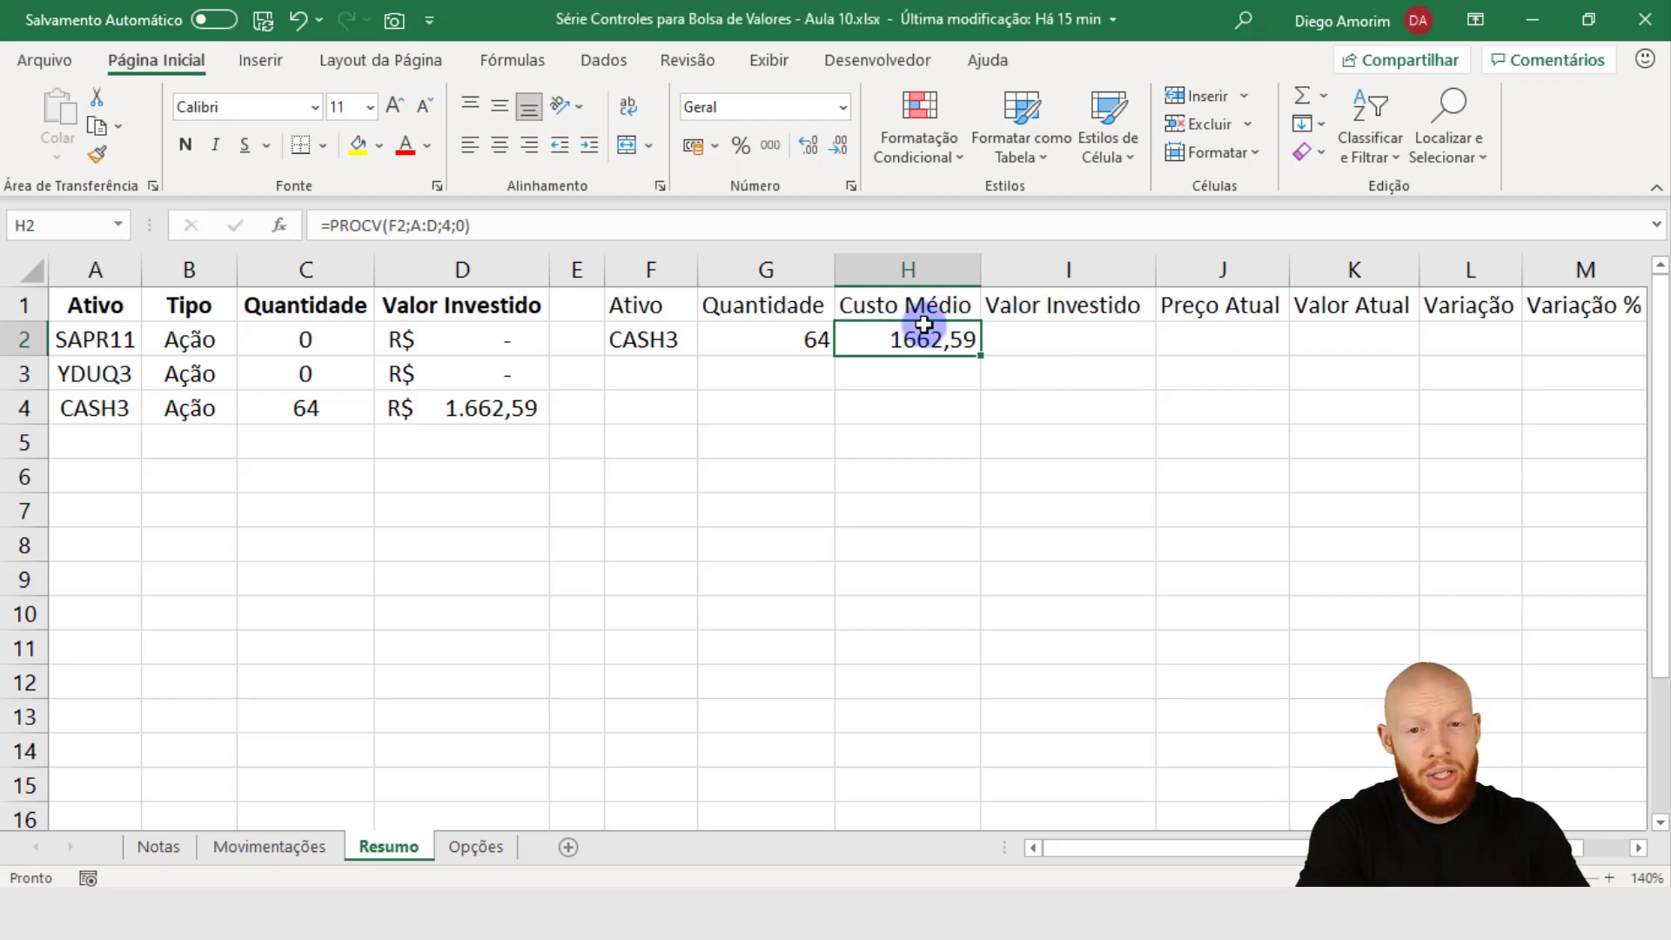
left_click_drag(923, 327, 1066, 344)
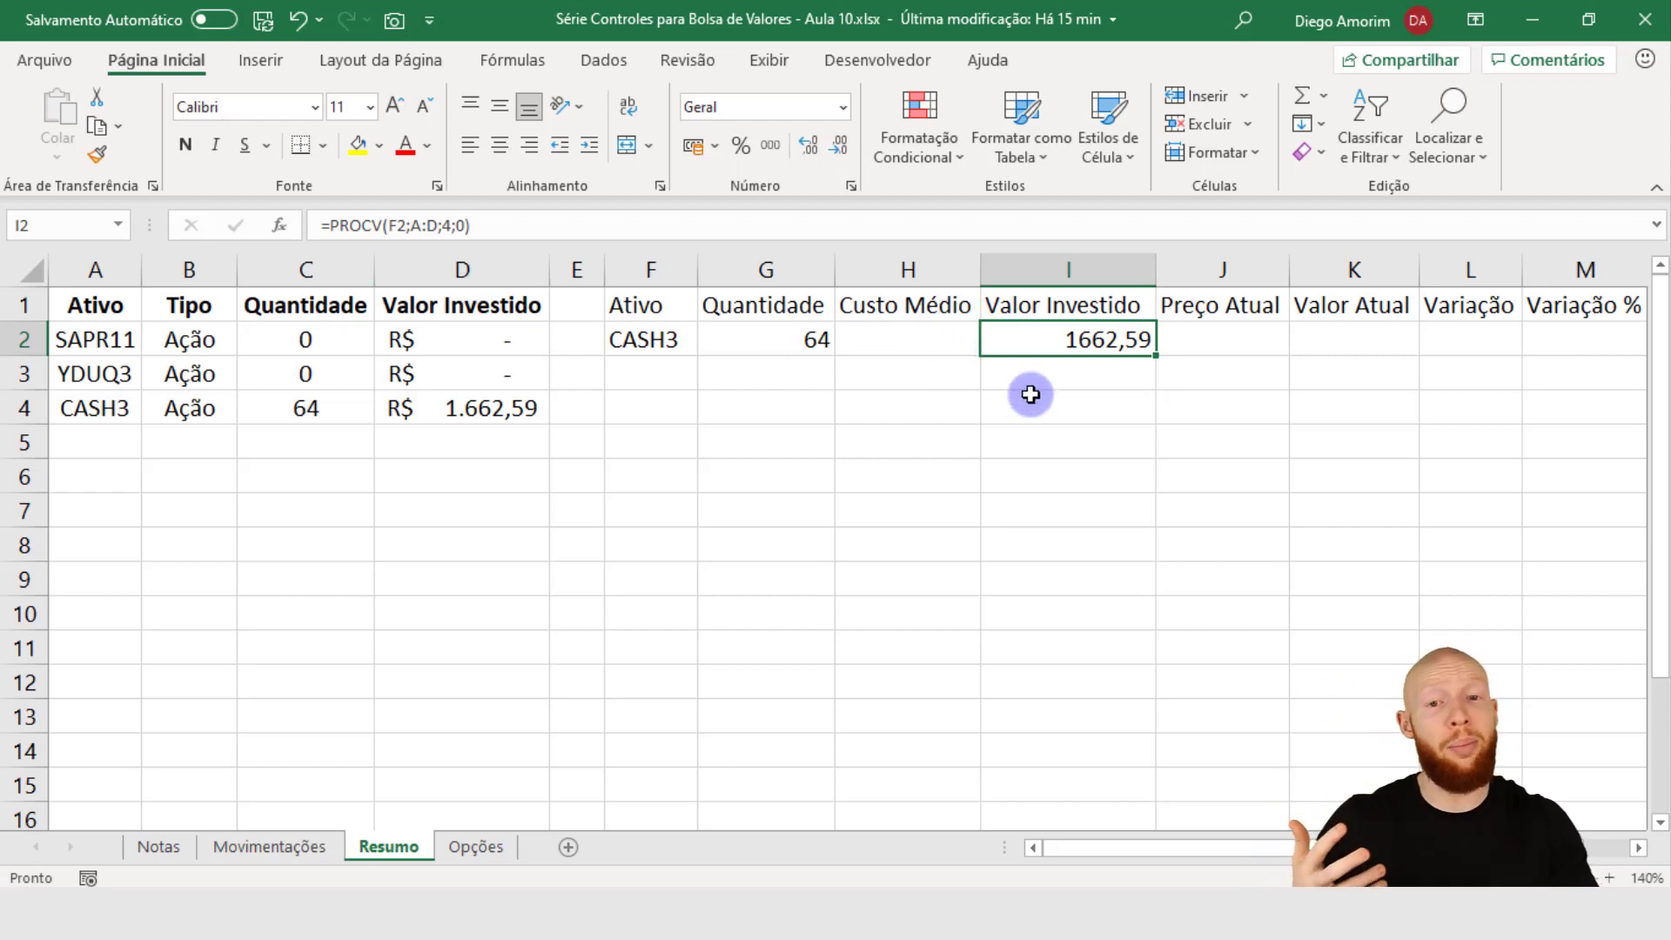
left_click_drag(664, 339, 668, 605)
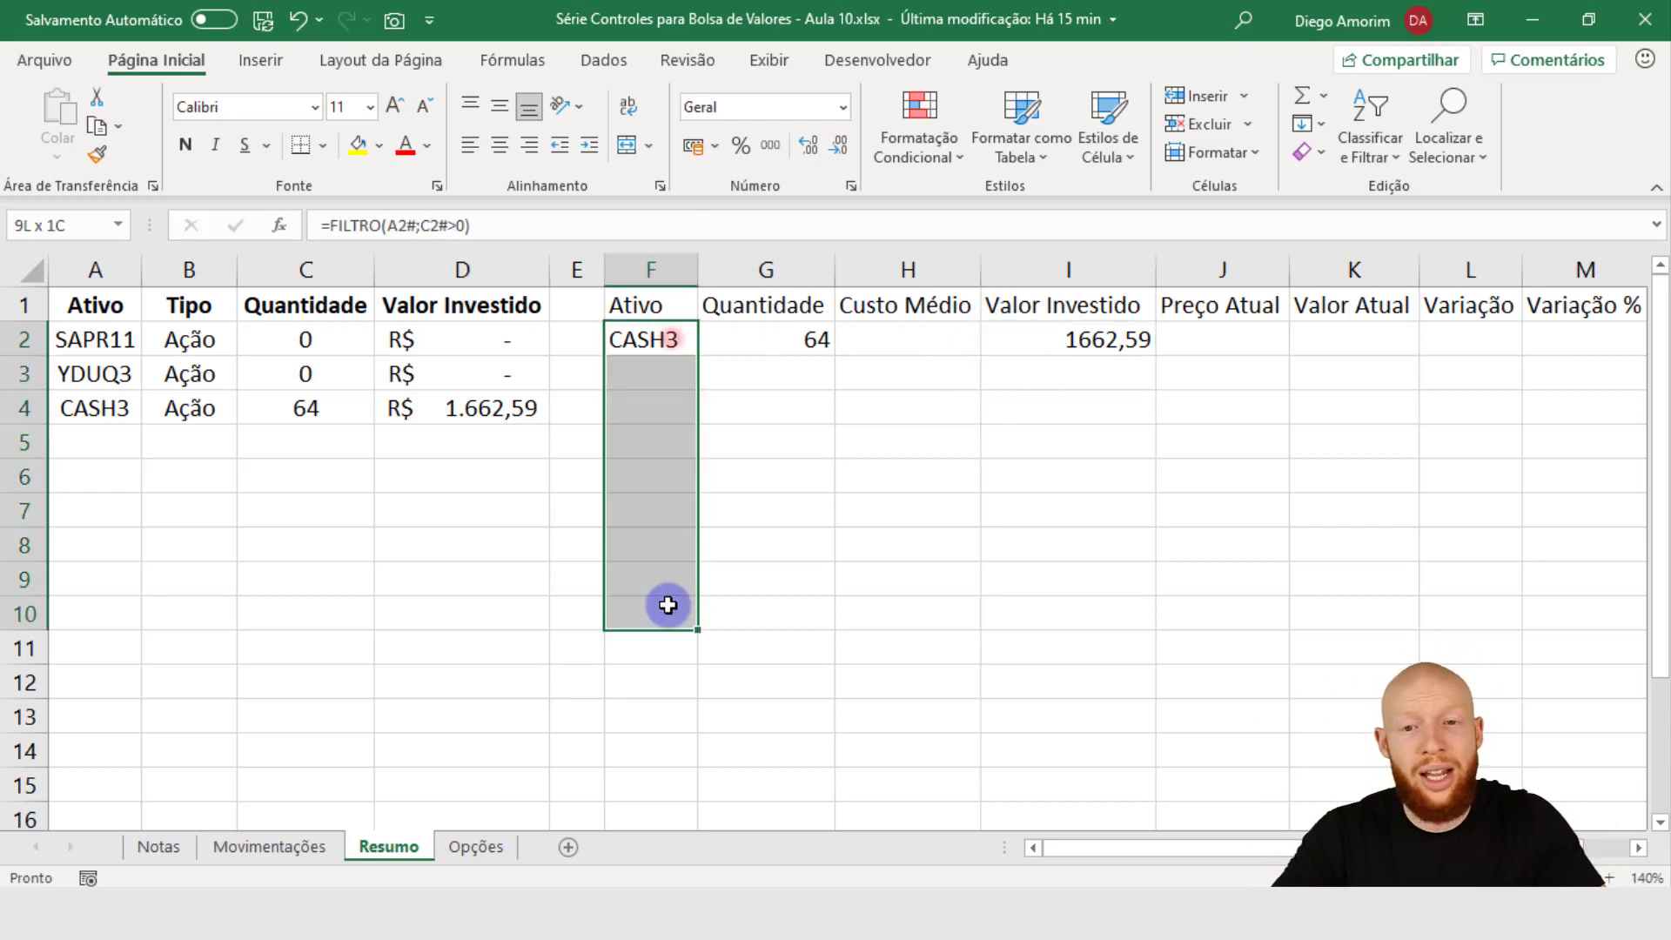
left_click(1119, 344)
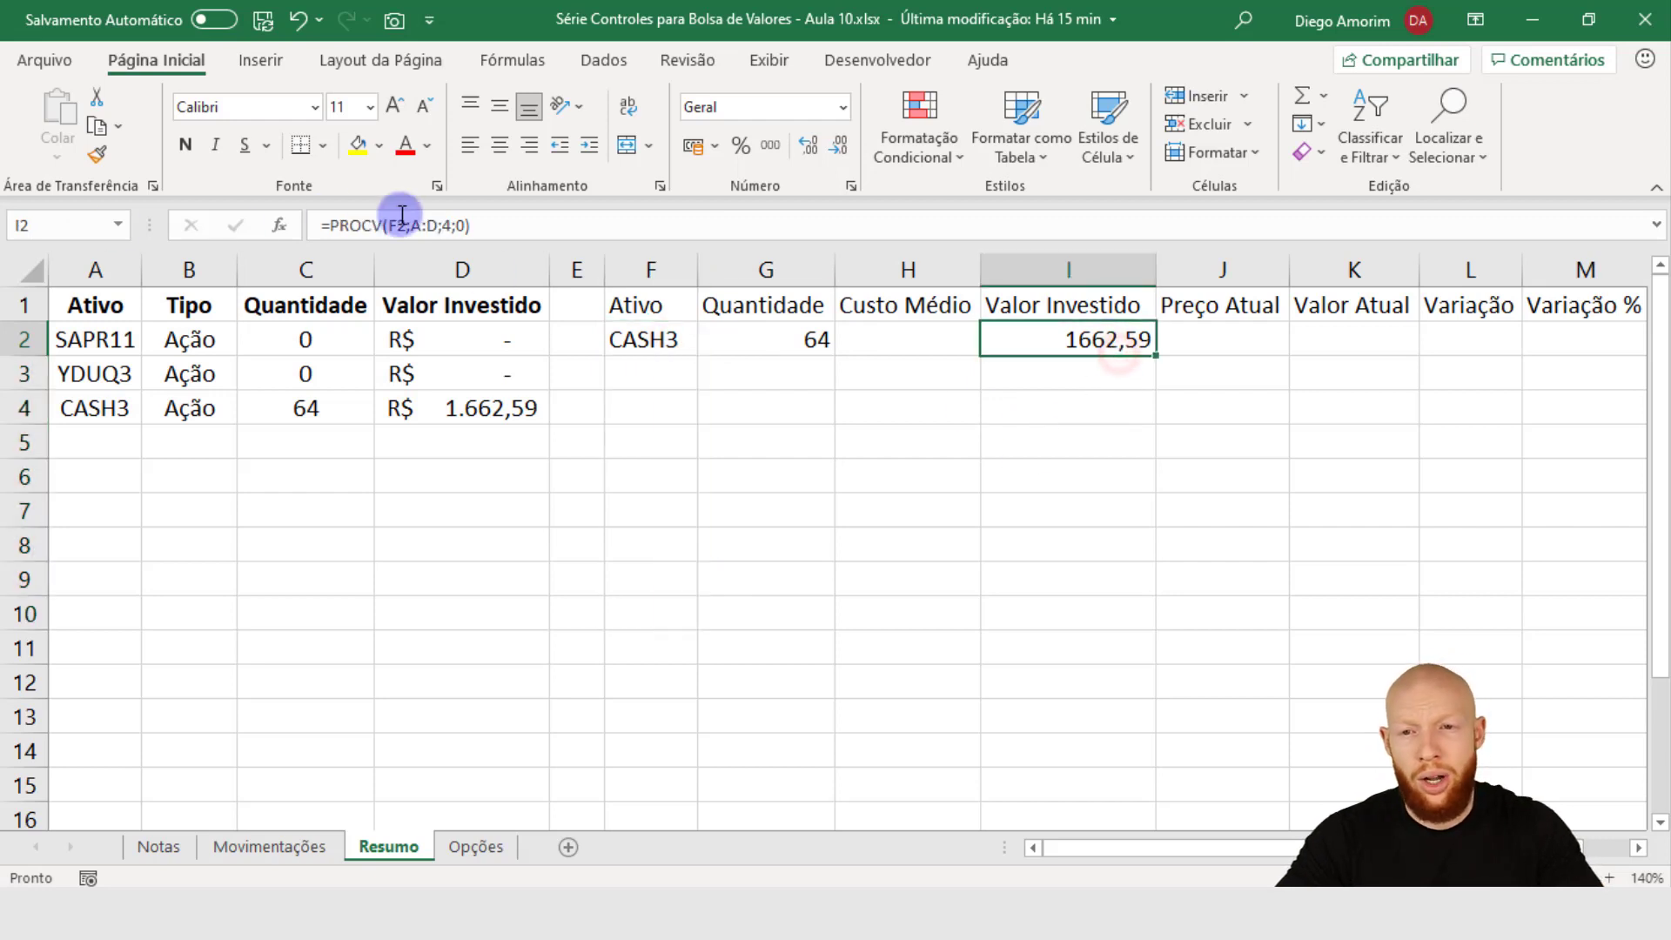
key("F2")
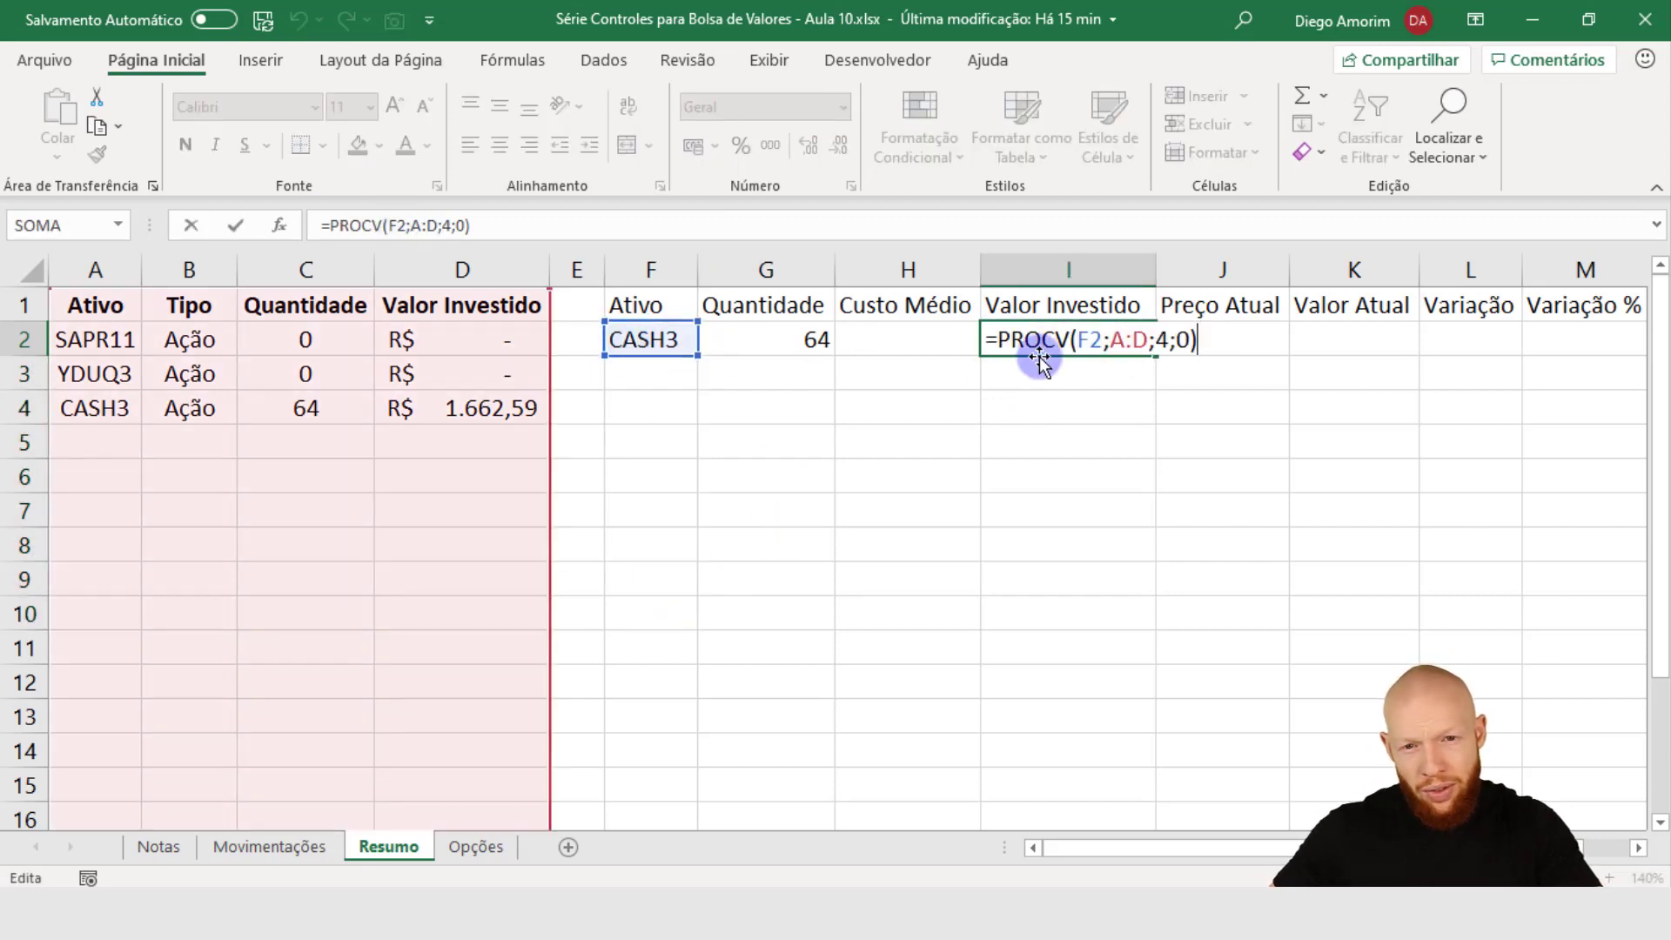
left_click(1106, 340)
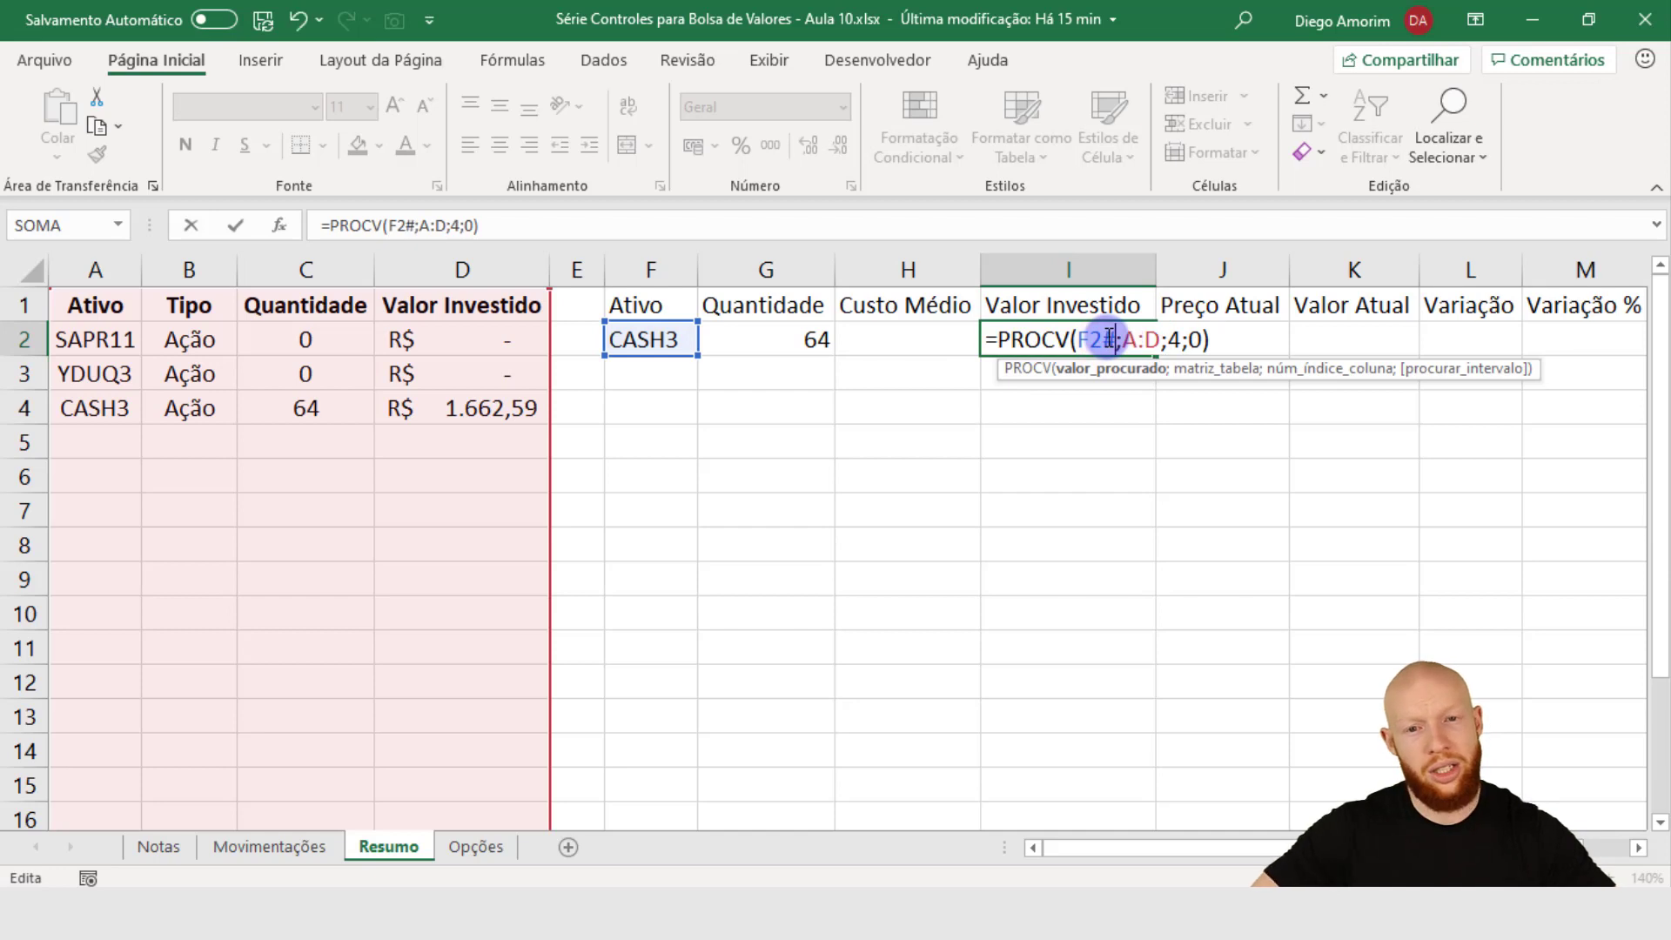
key("Return")
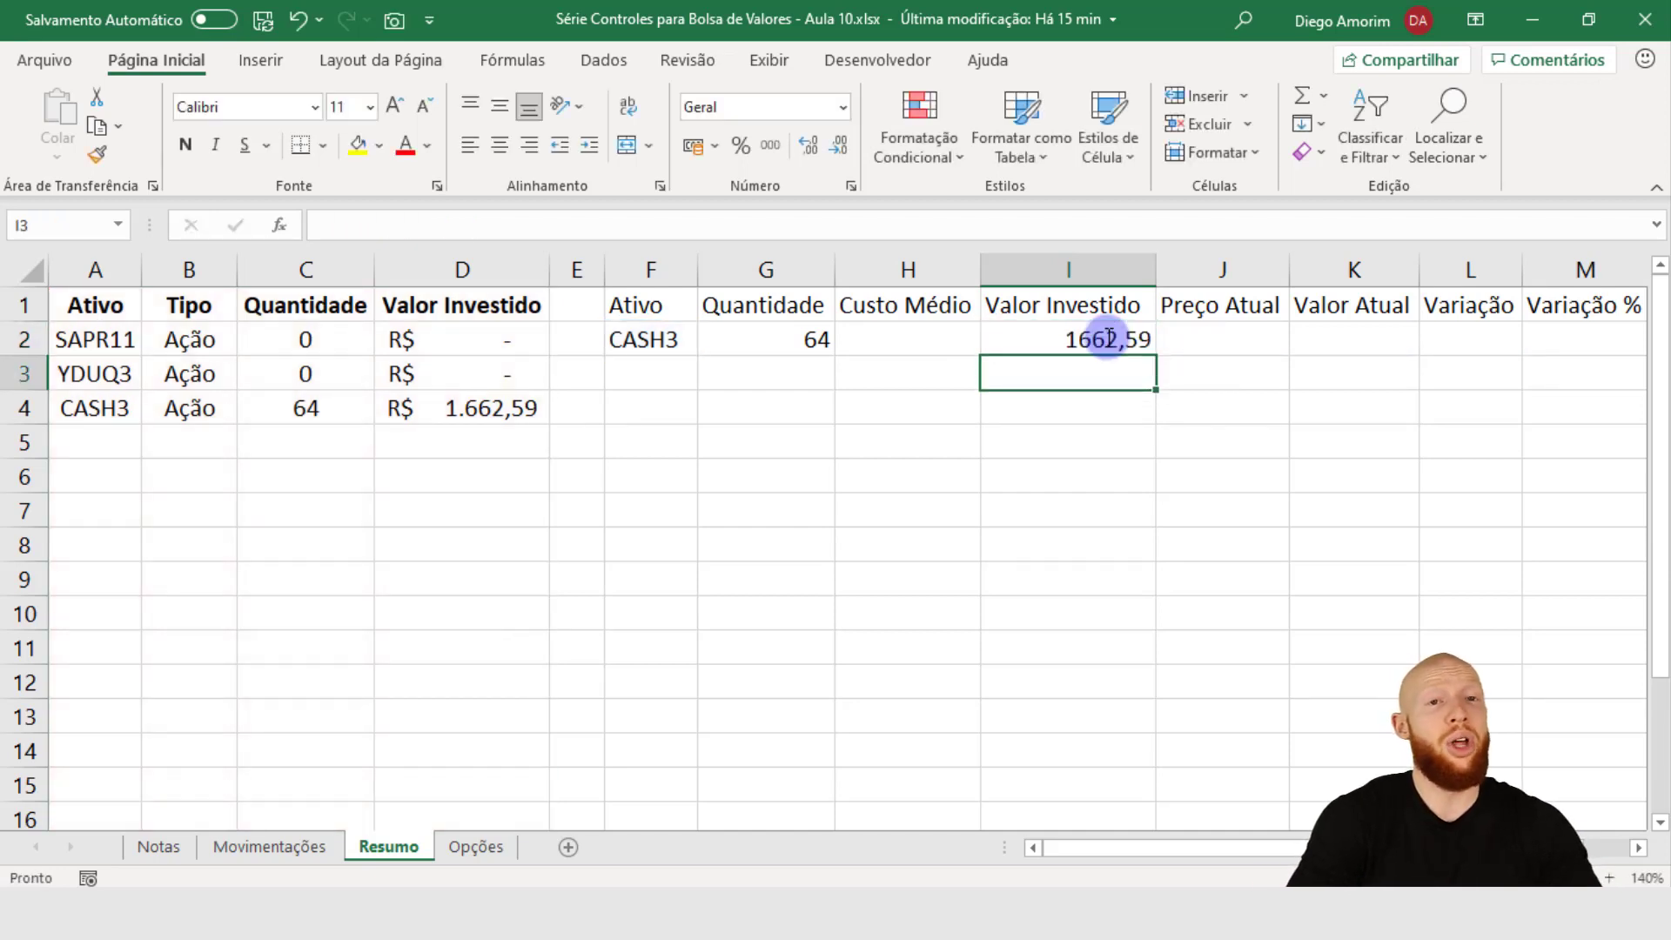
Step: Calculate the Custo Médio of CASH3 in H2 with the formula =I2/G2
left_click(625, 342)
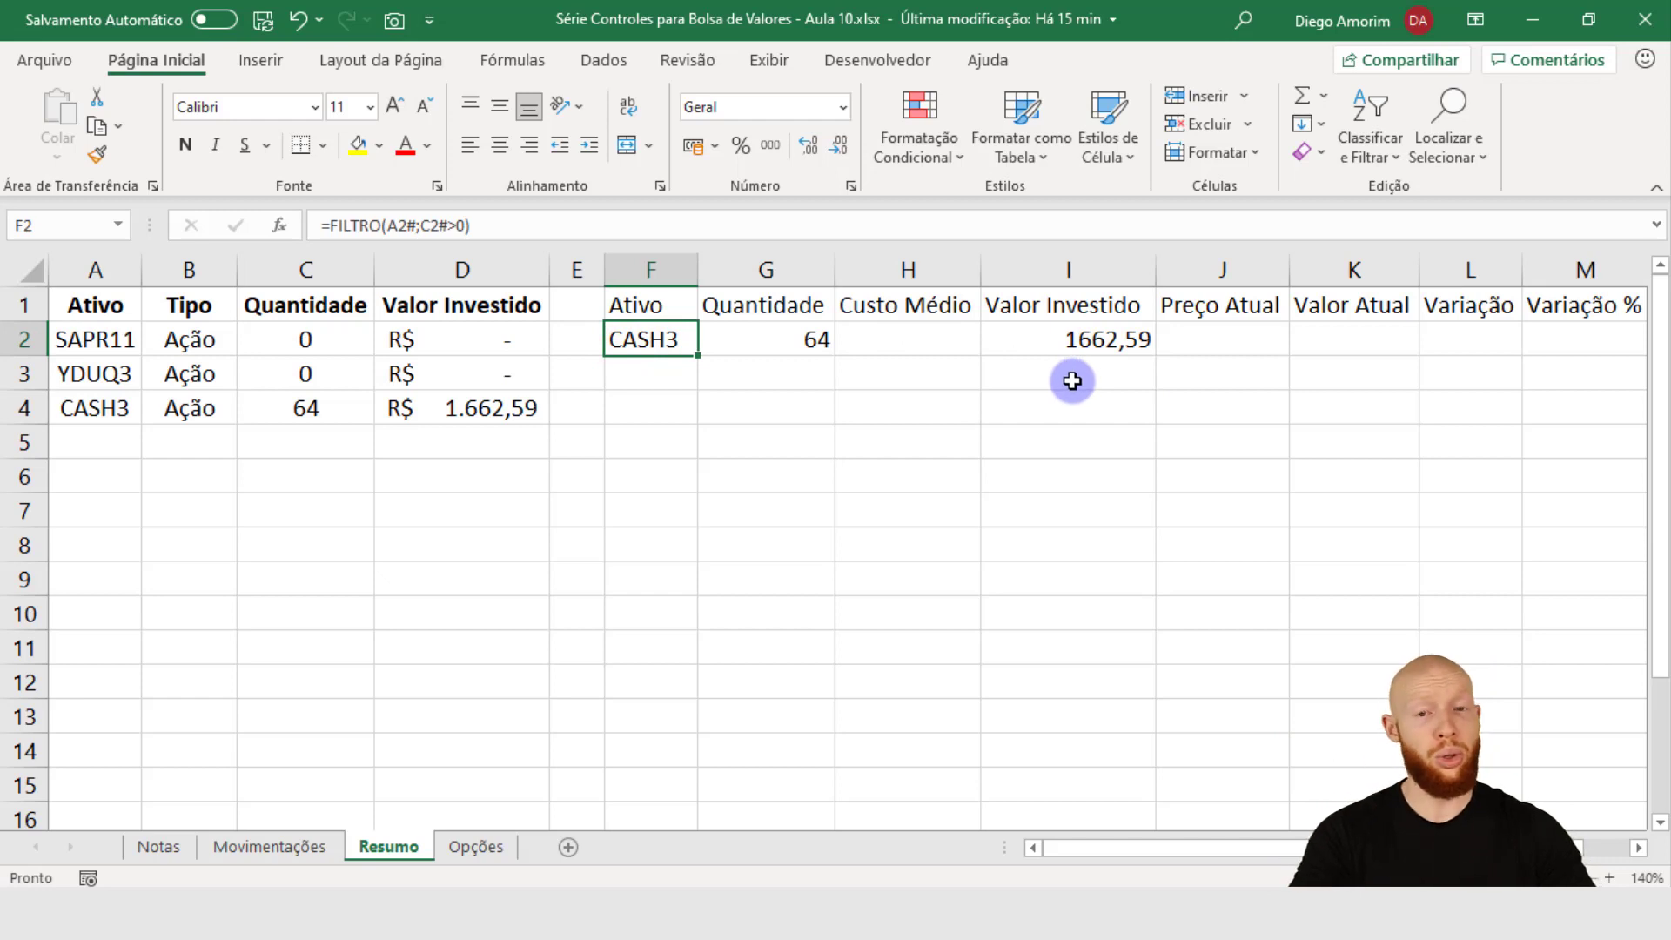
left_click(866, 341)
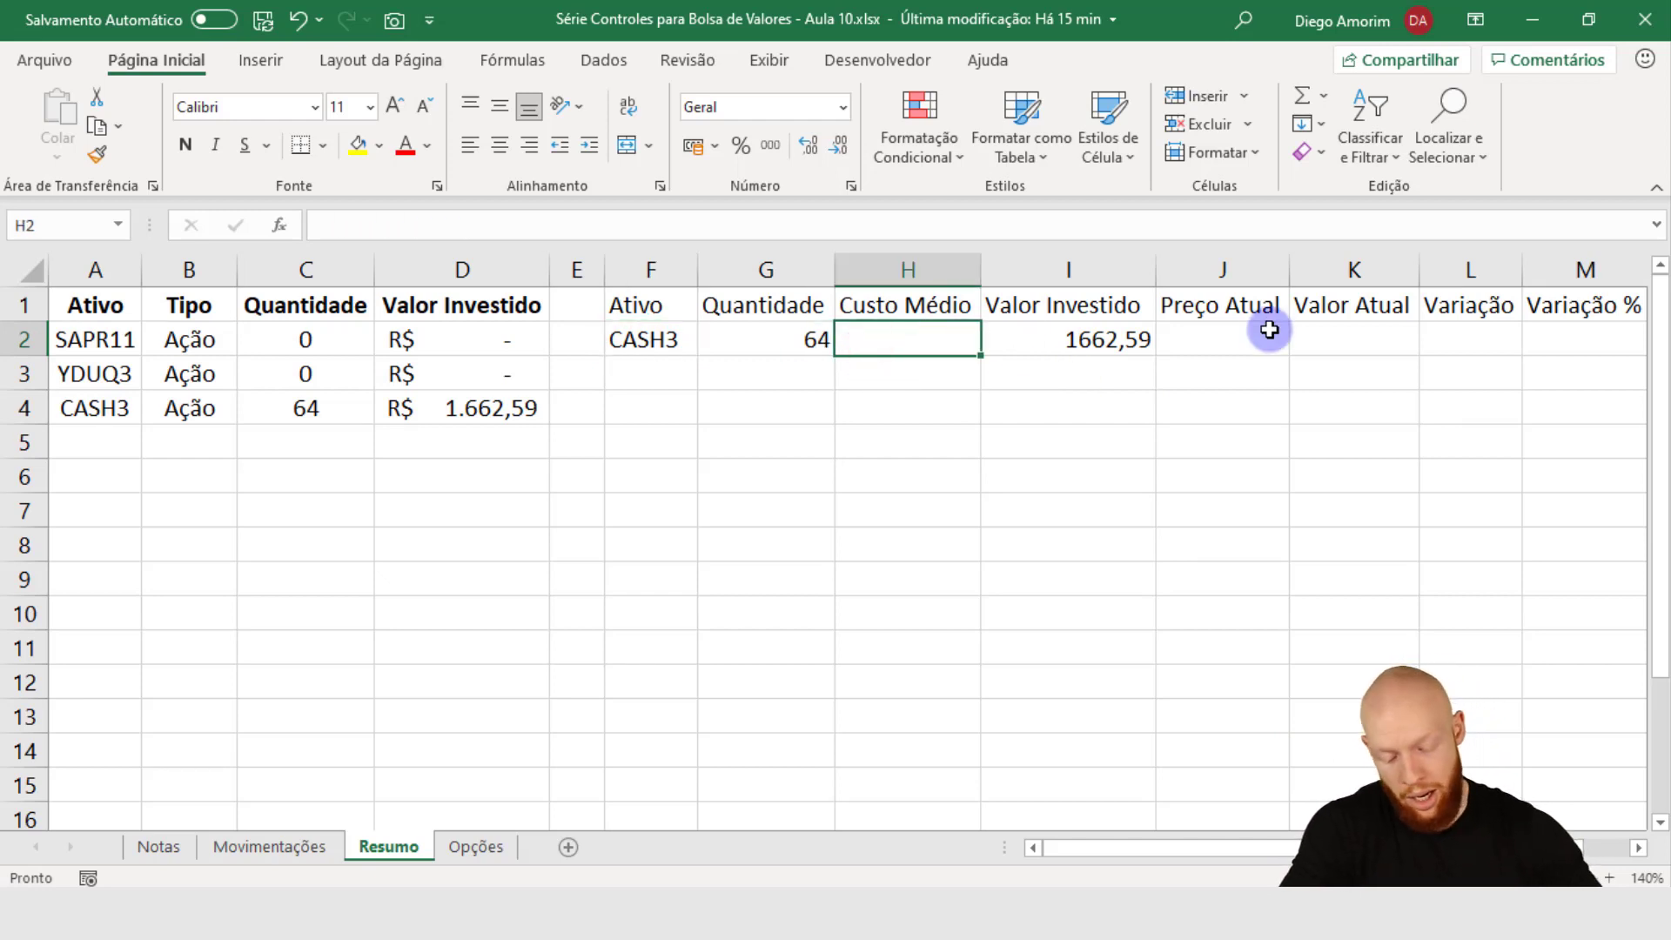
type("=")
key("Right")
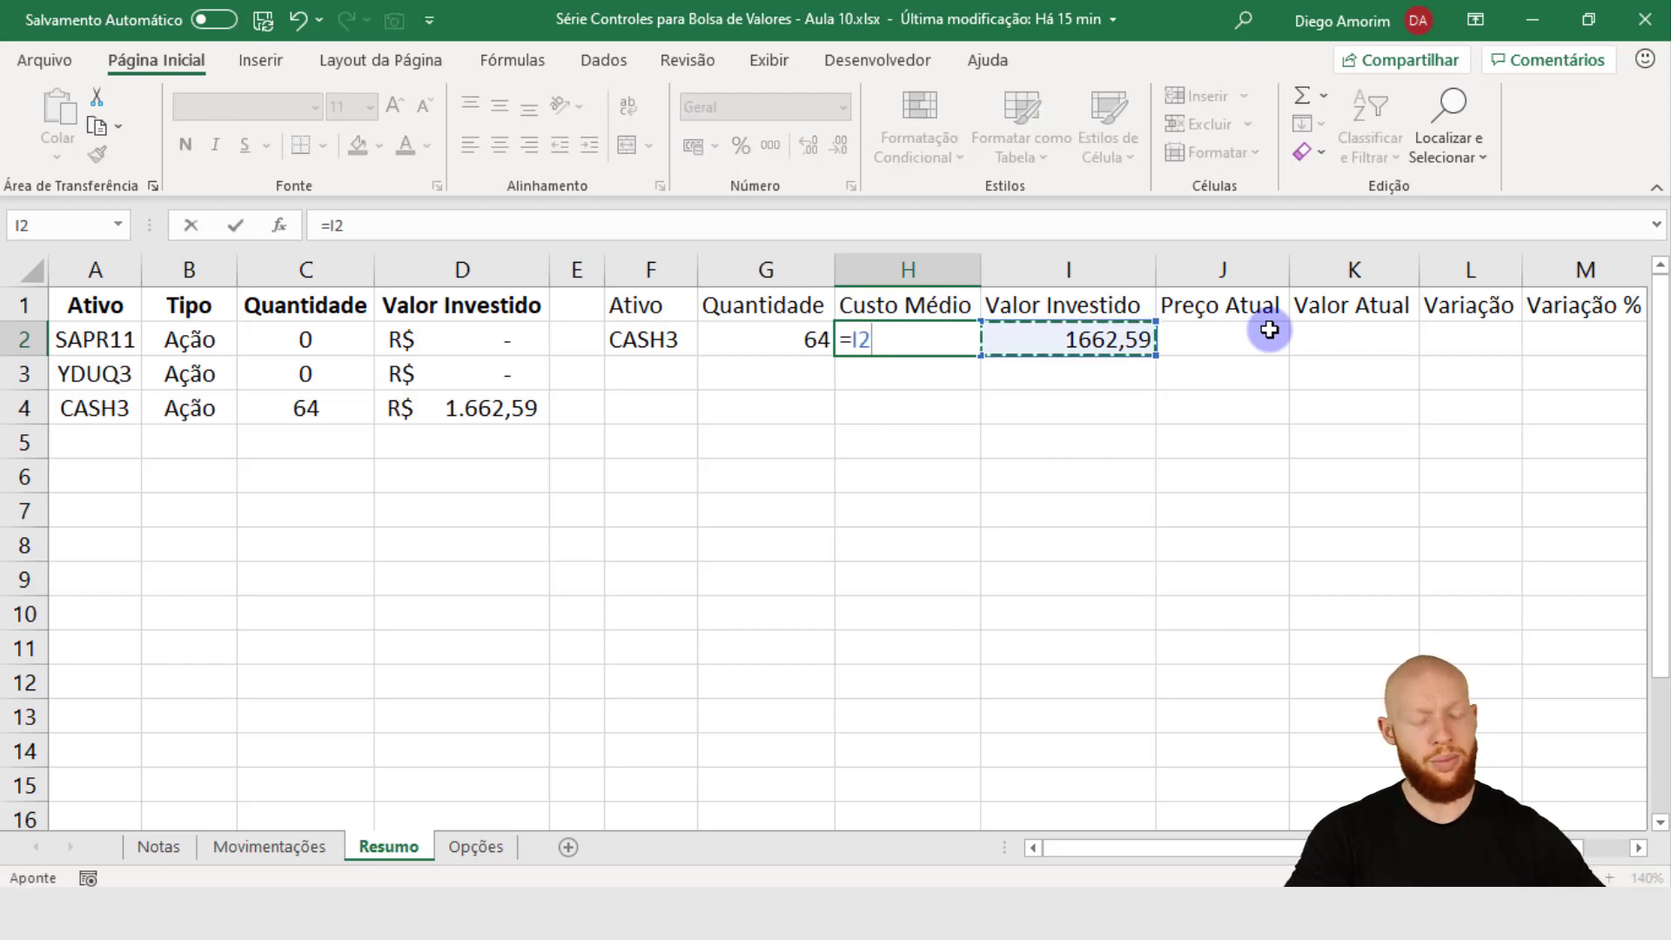
type("/")
key("Left")
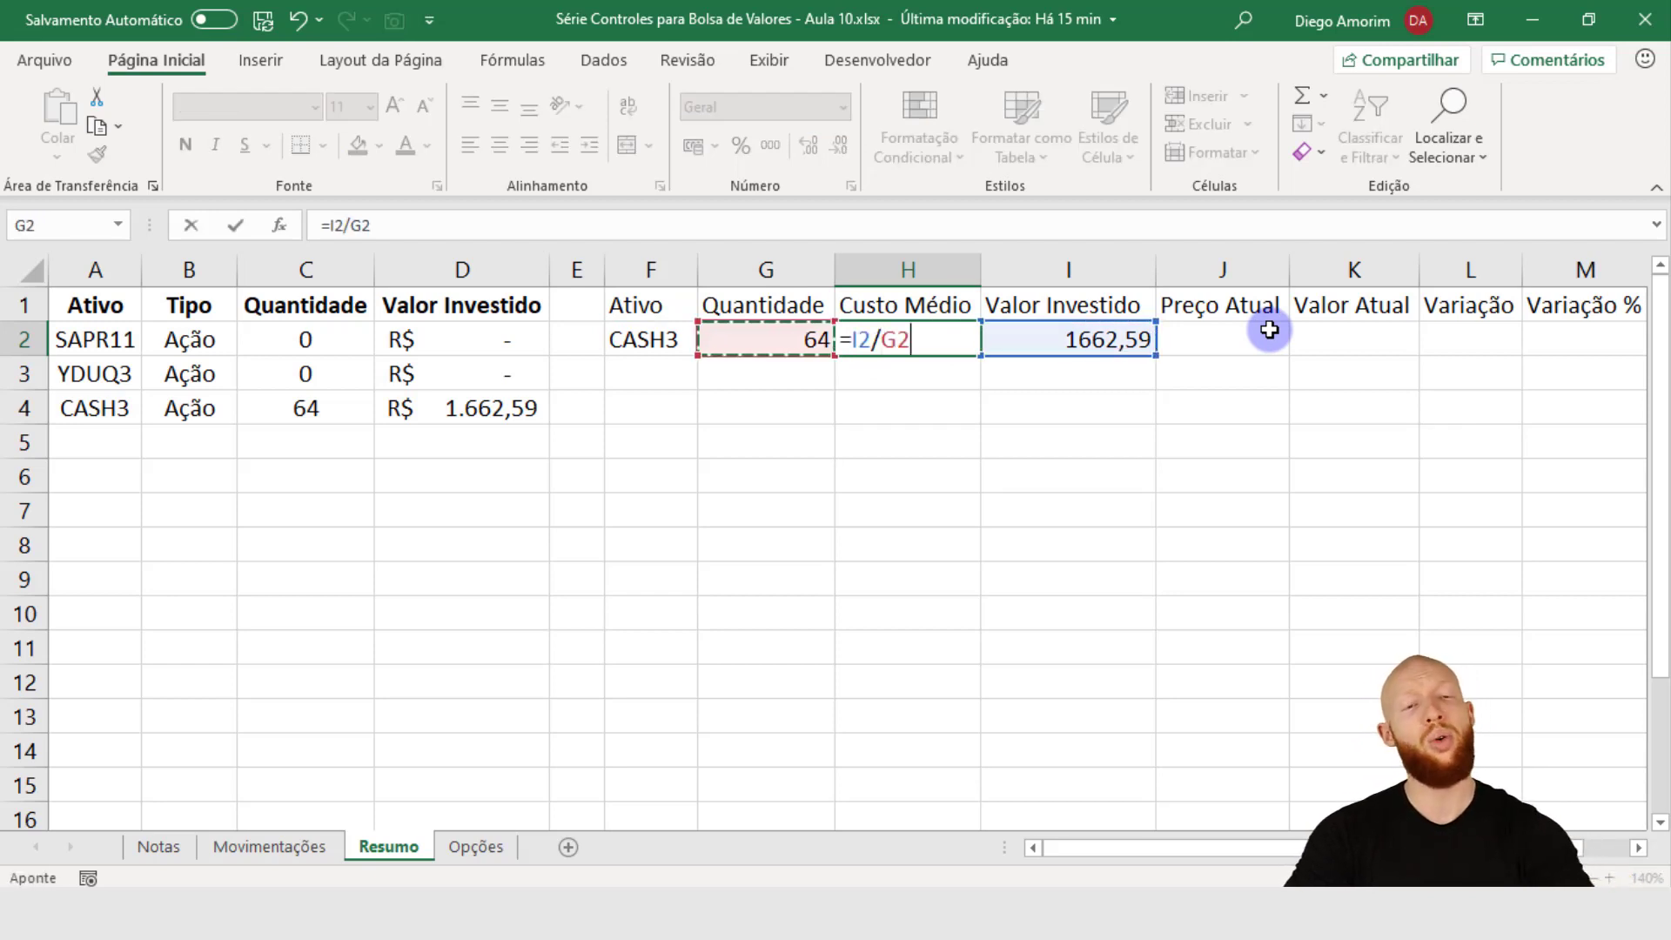
key("Return")
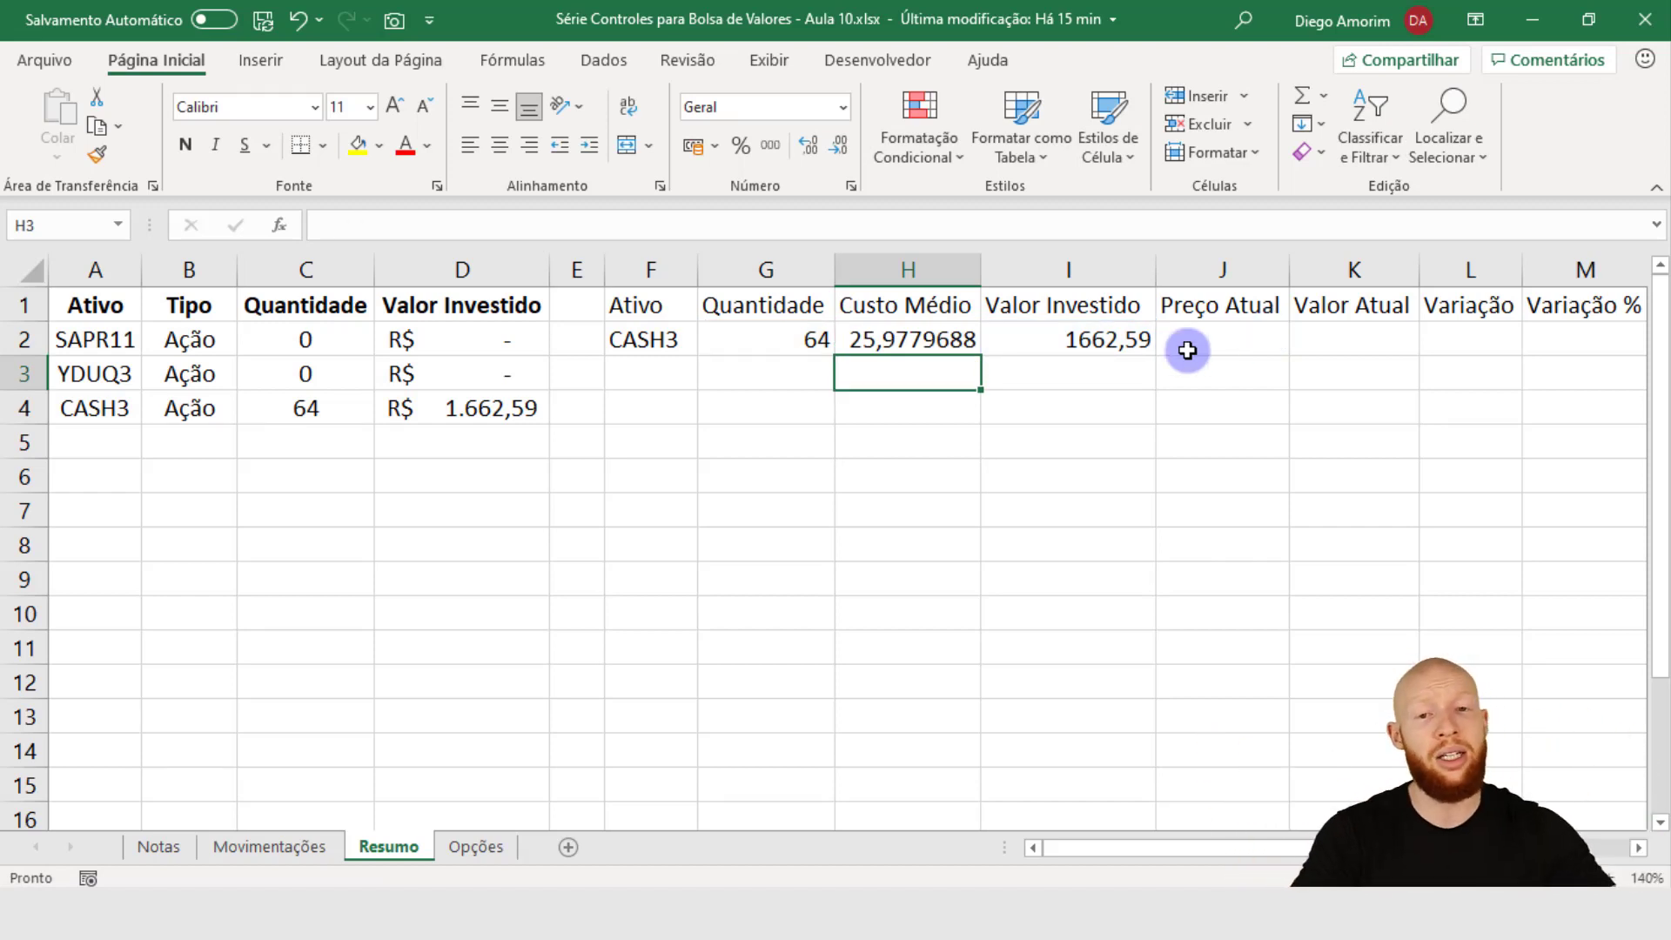
Step: Apply the Contábil number format in R$ to cells H2:L2
left_click(891, 340)
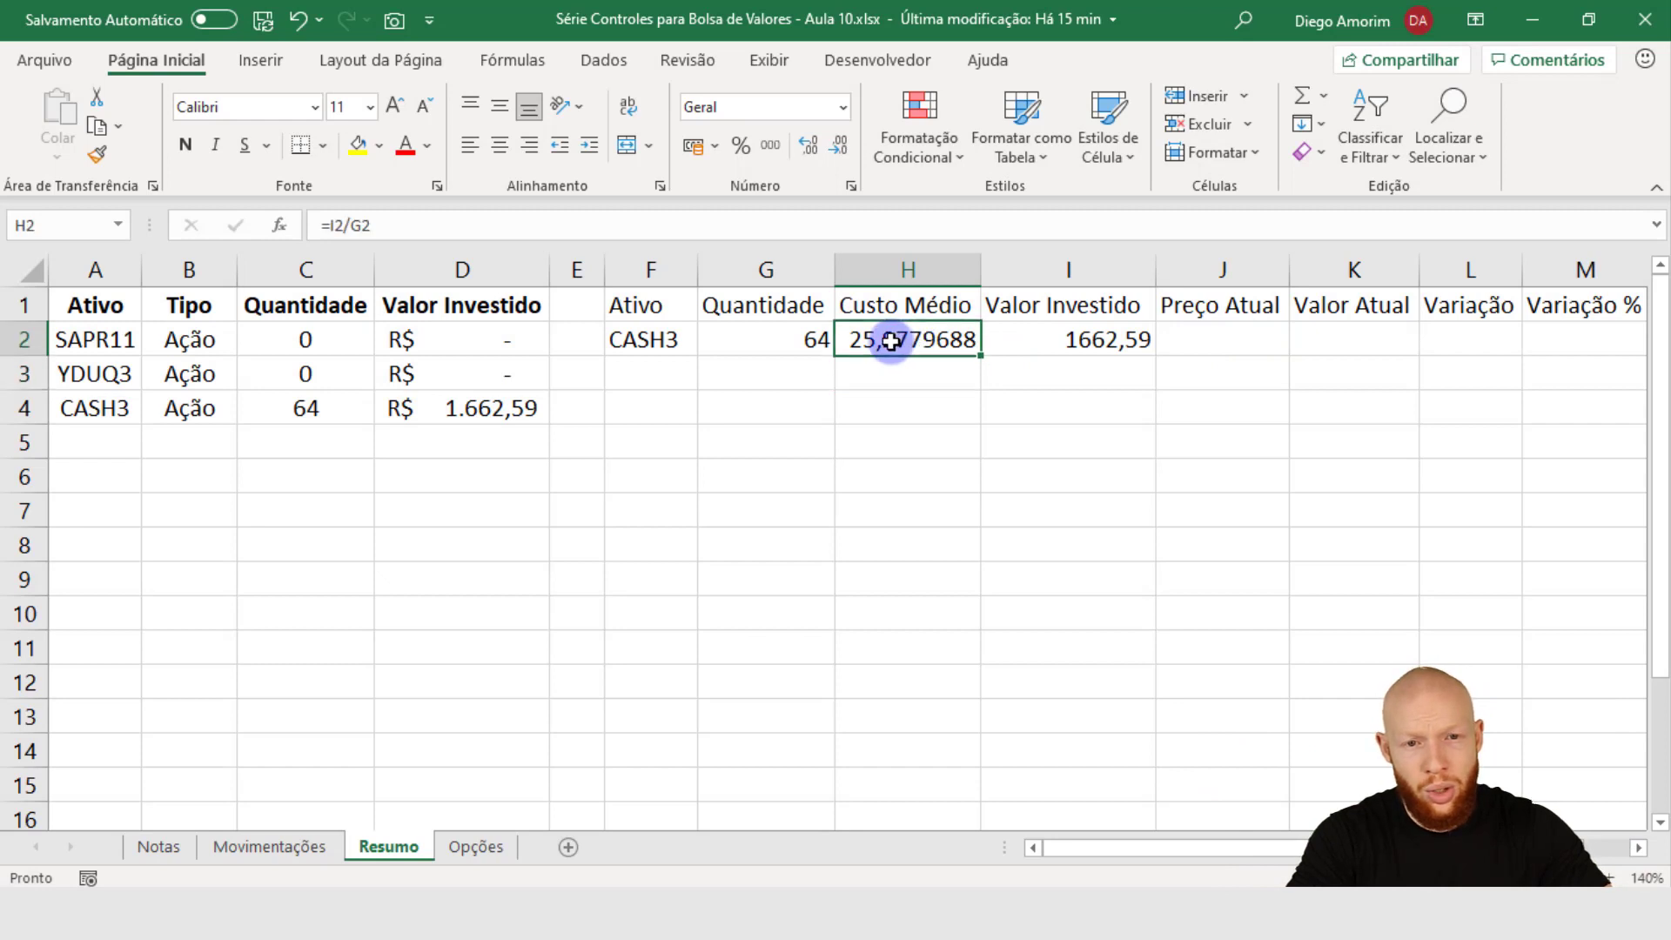
left_click_drag(891, 341, 1436, 334)
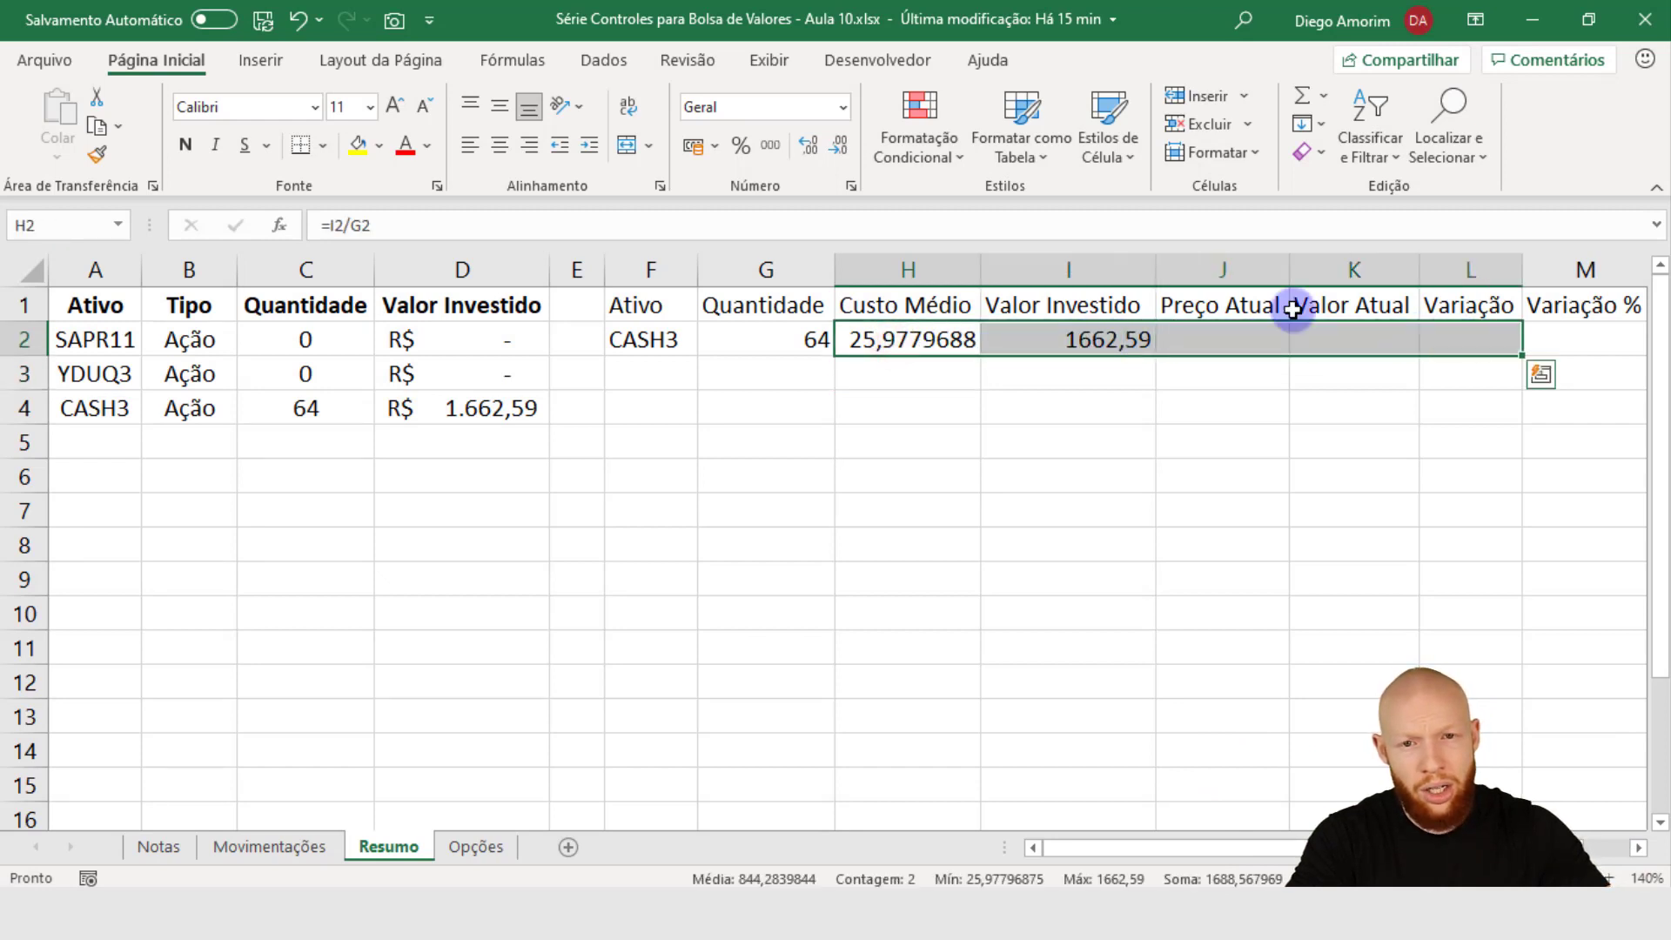
left_click(690, 148)
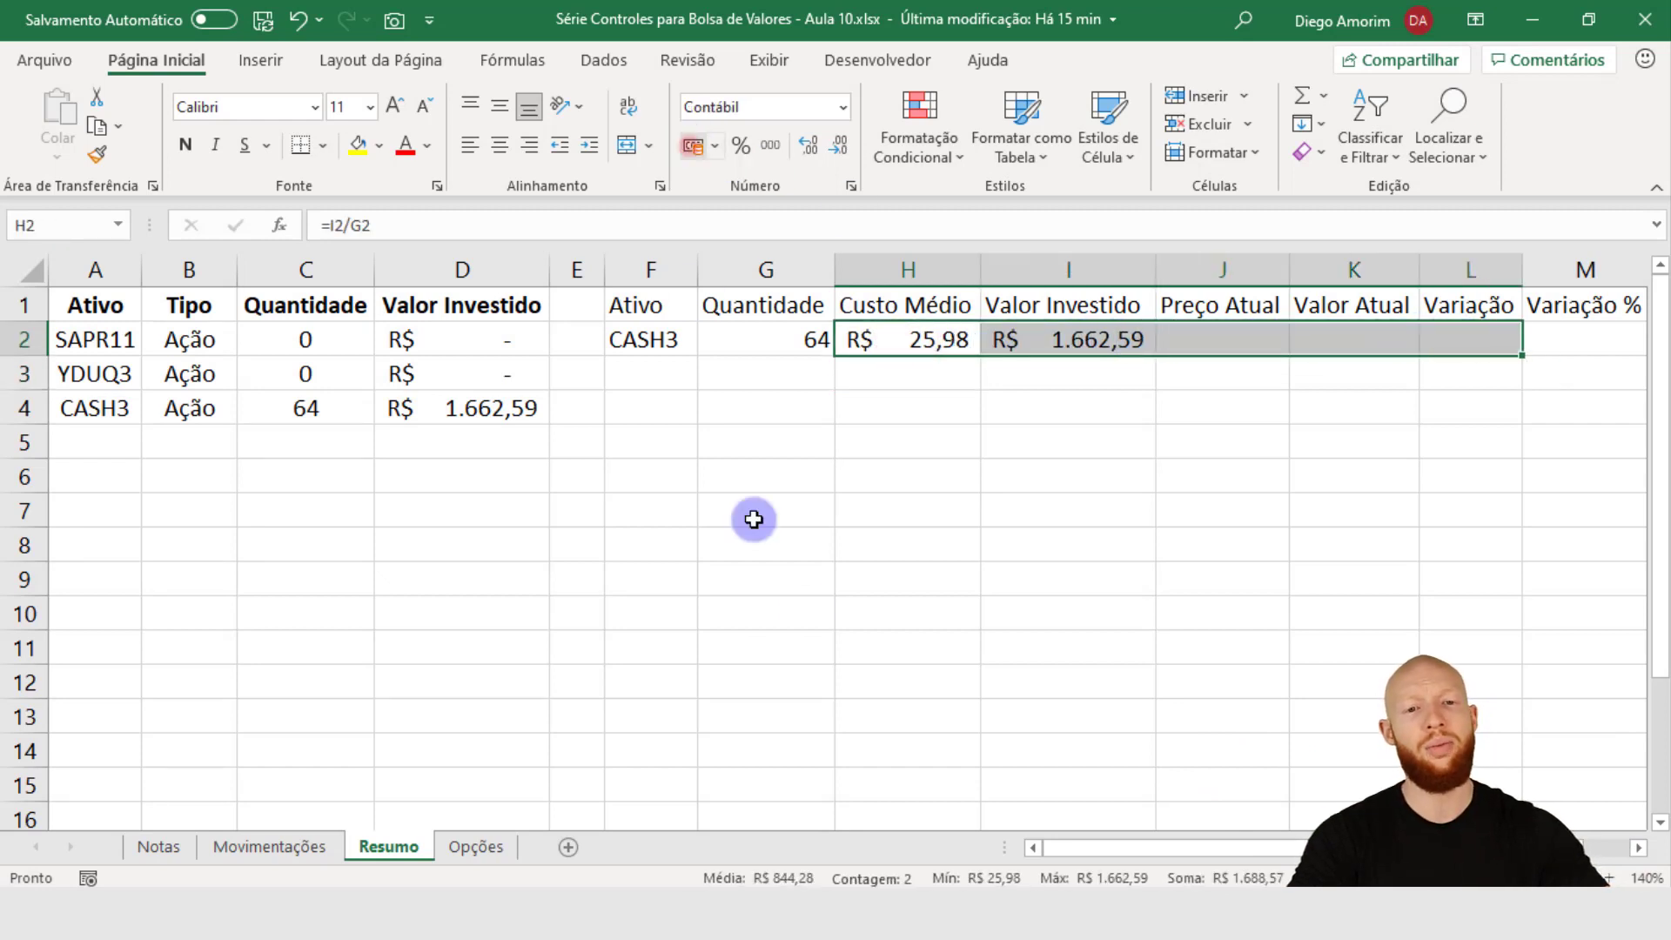
Step: Change the Custo Médio formula in H2 to =I2#/G2# so that it uses the spilled ranges
left_click(933, 350)
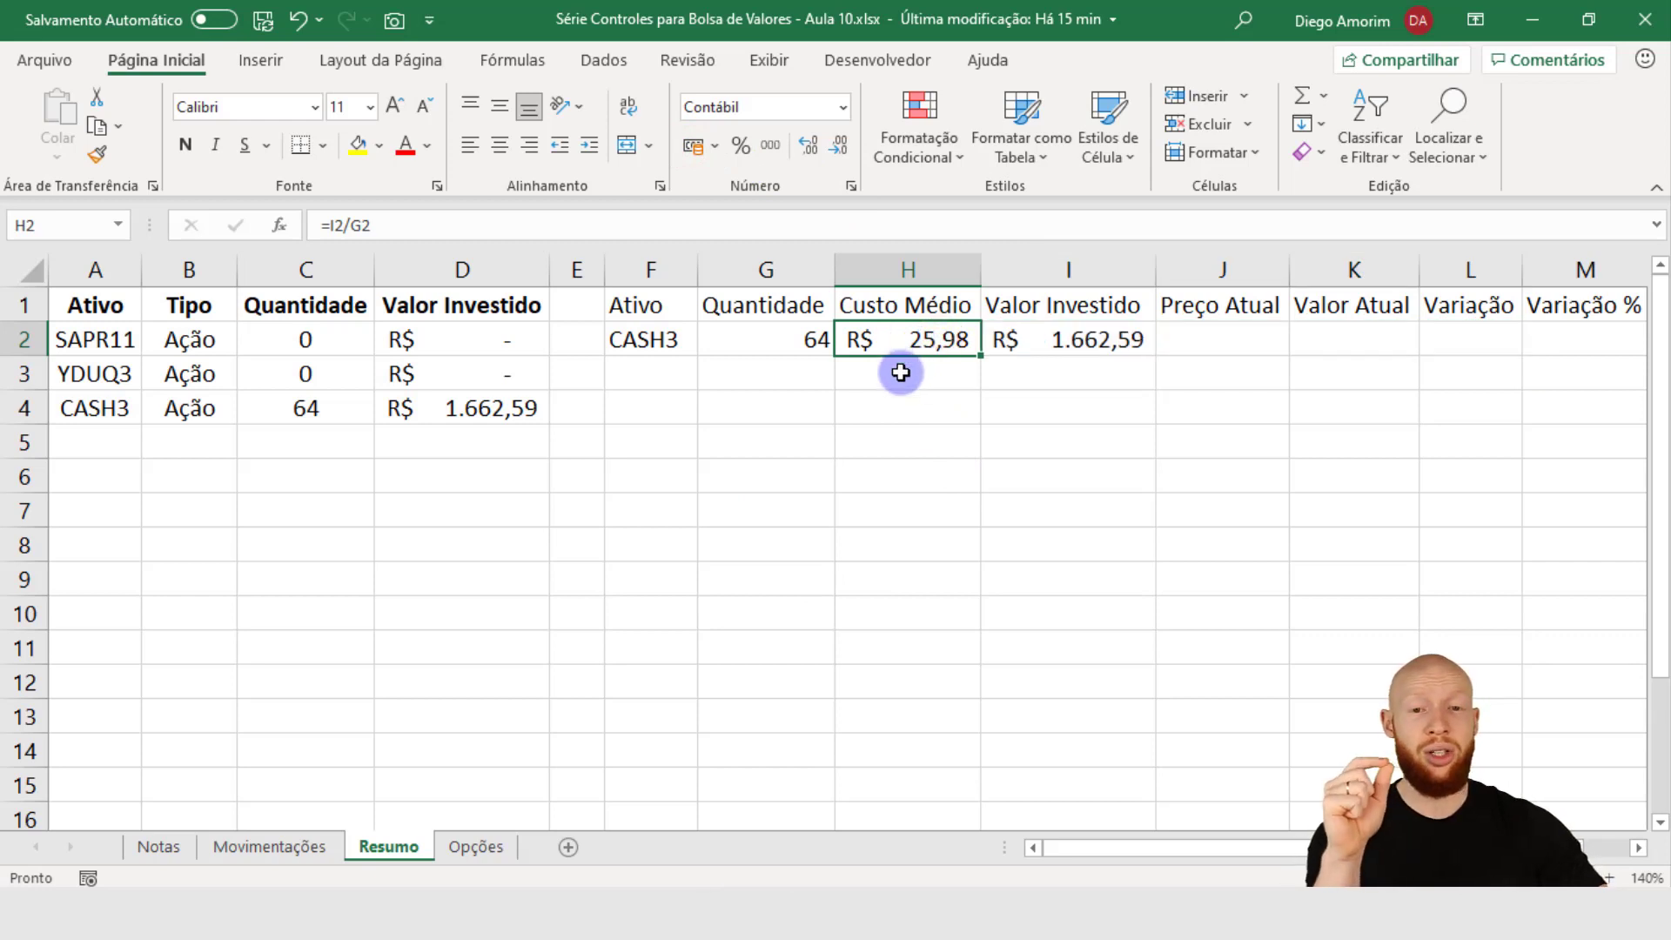
double_click(866, 342)
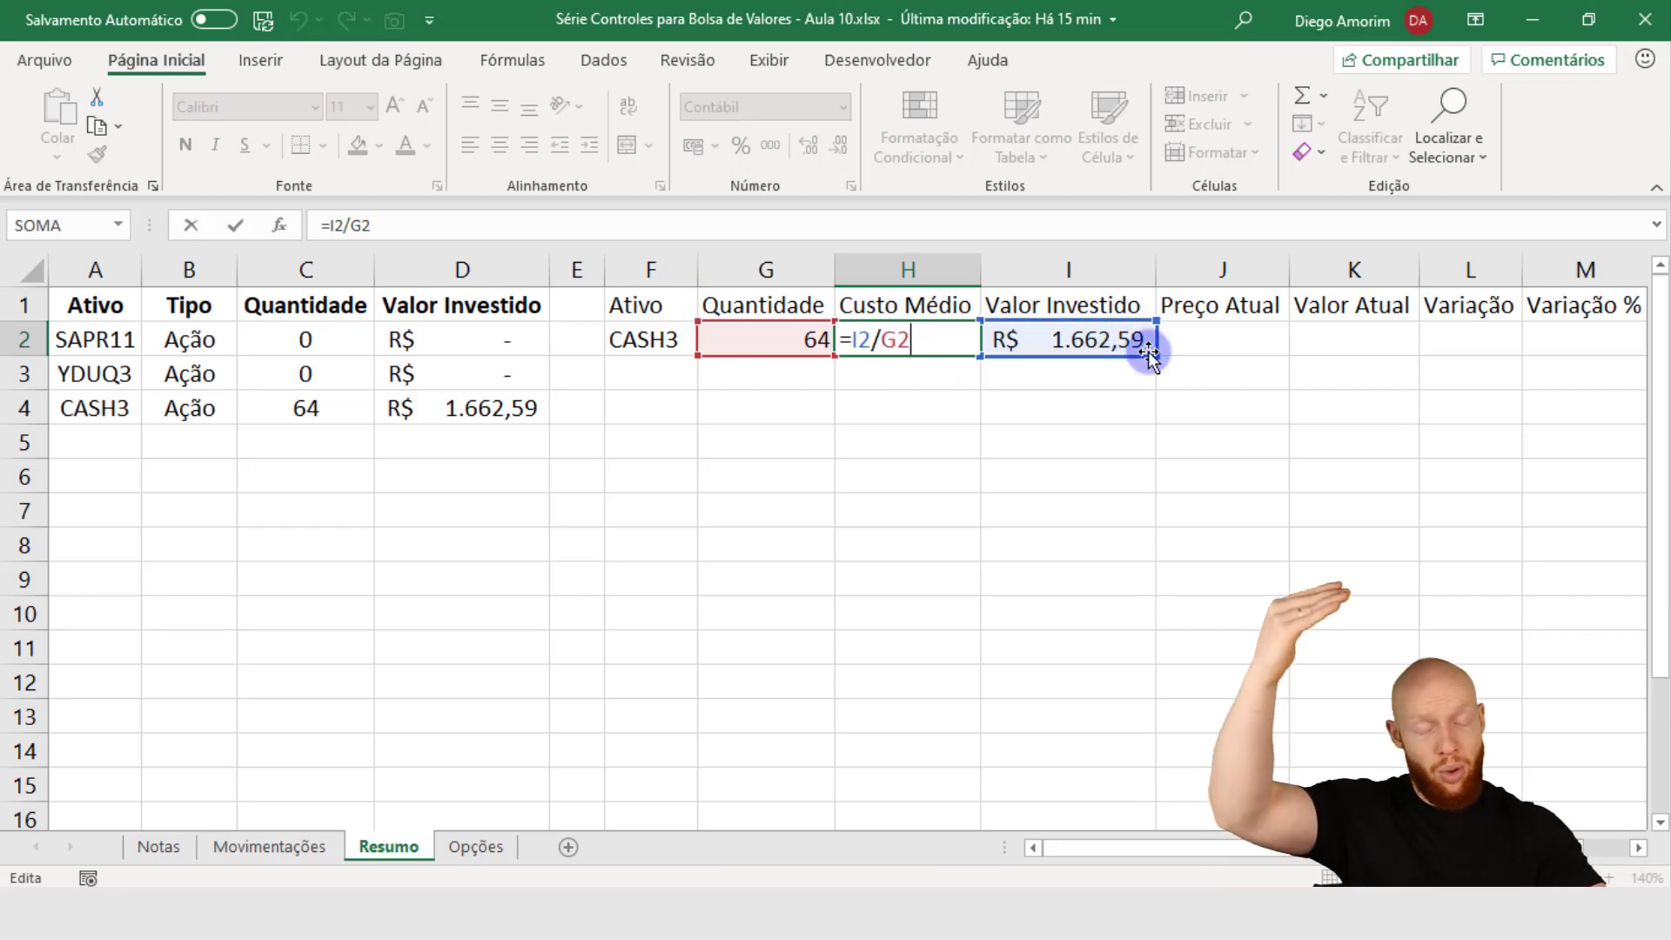
left_click_drag(851, 342, 871, 338)
type("#")
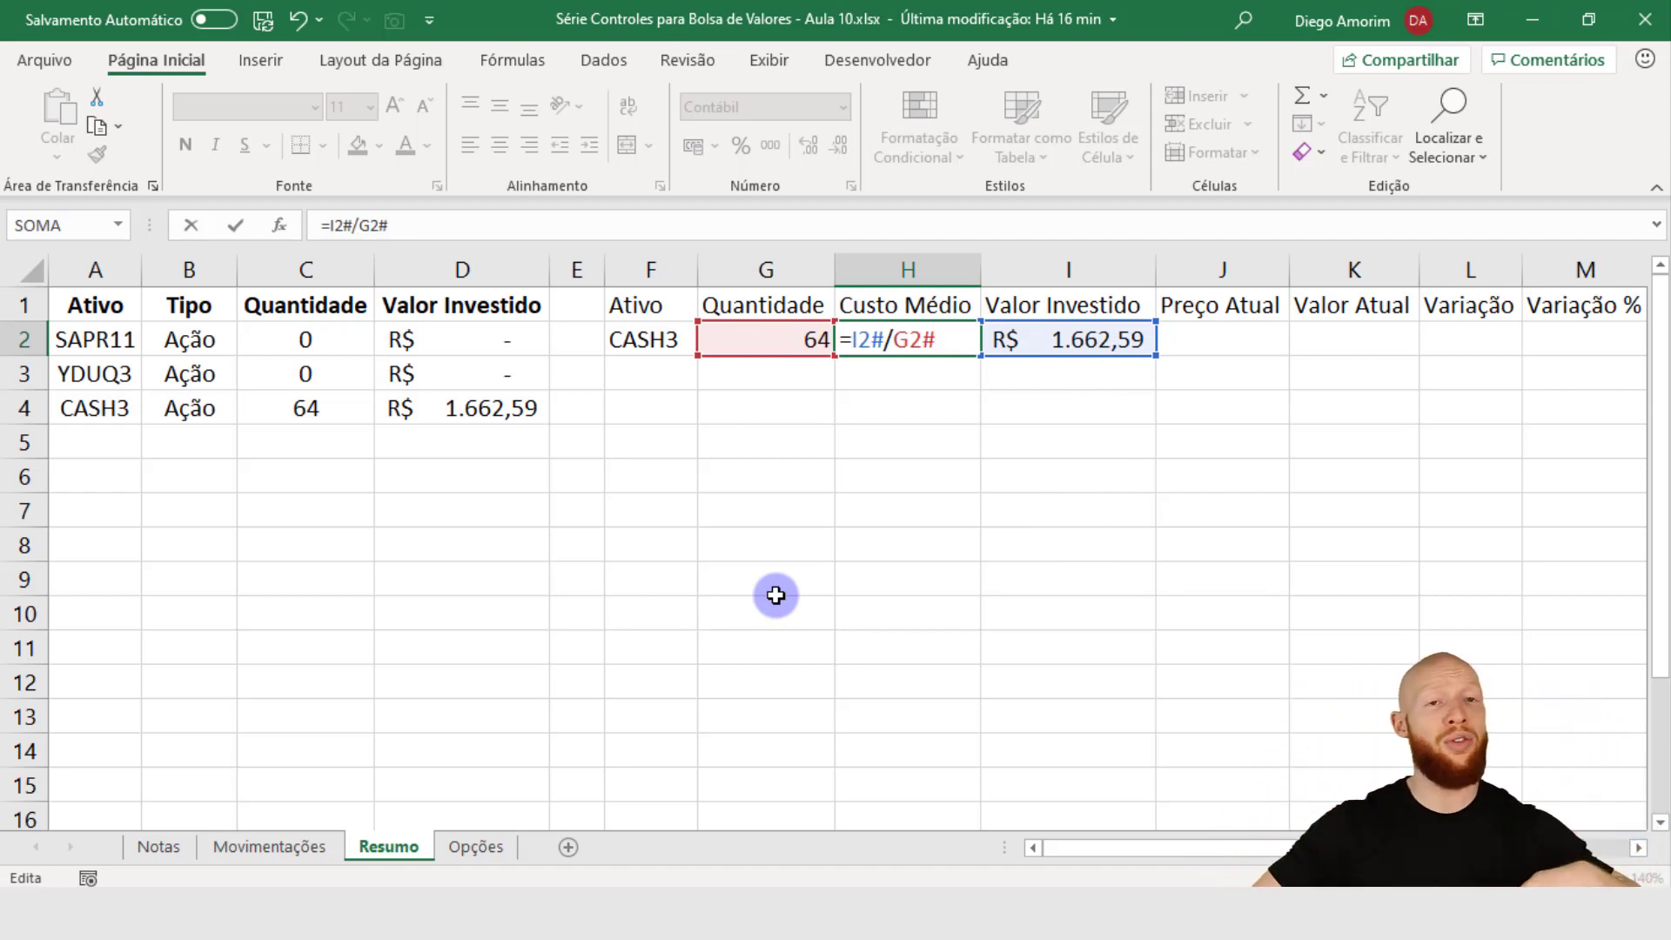
key("Return")
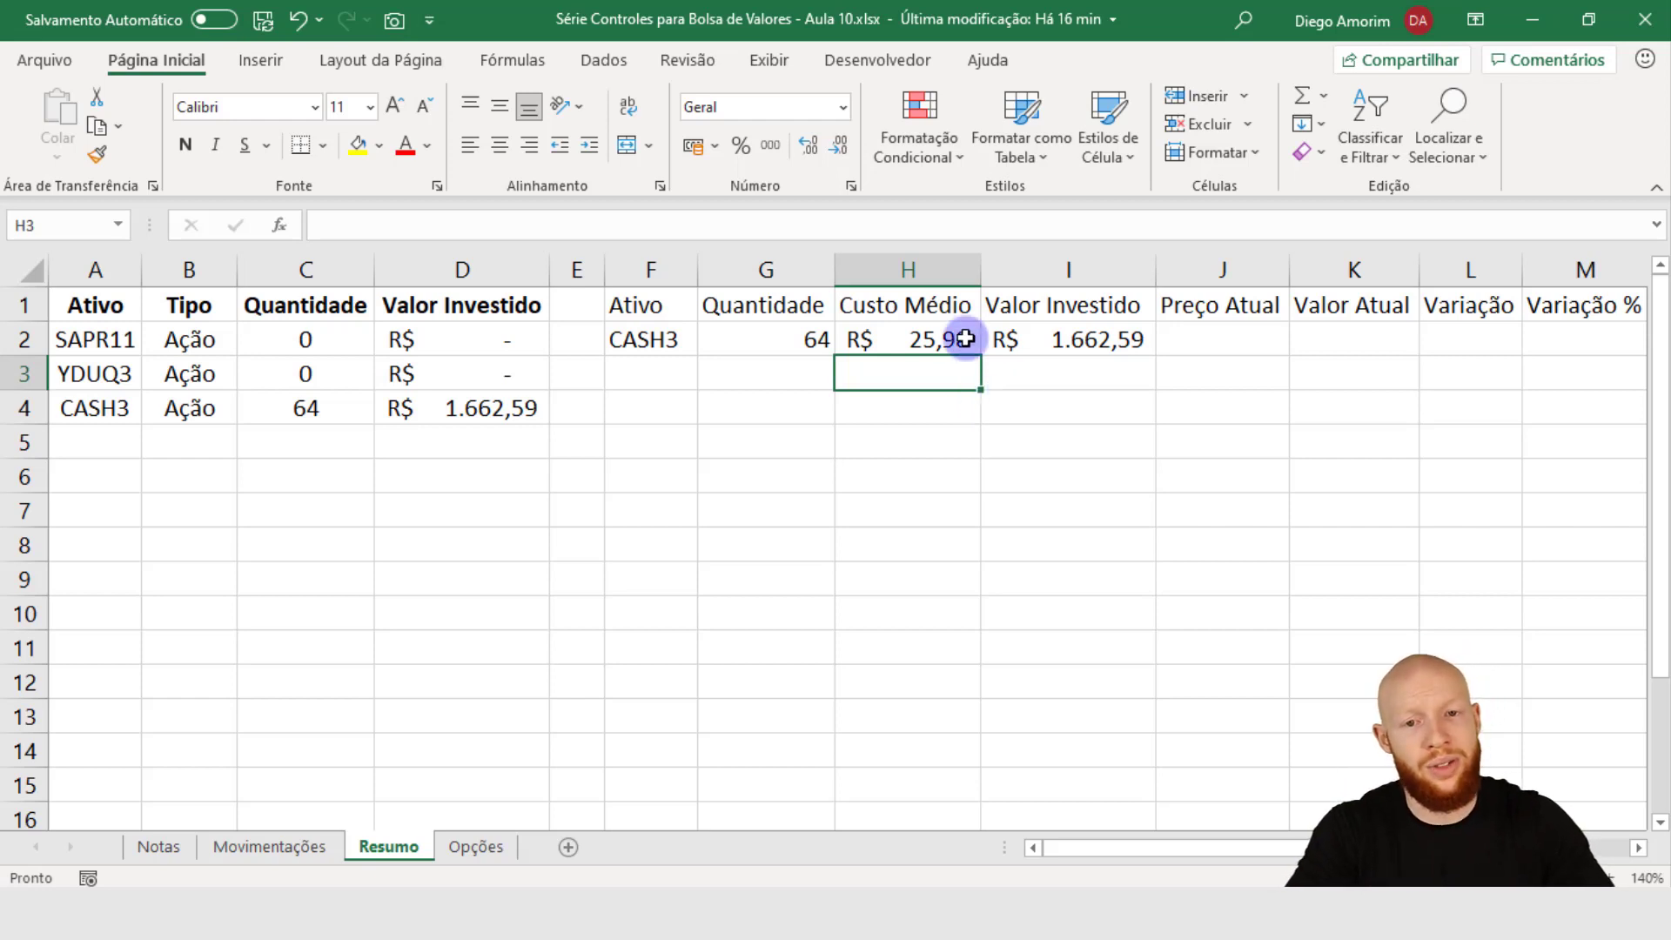
left_click_drag(674, 340, 631, 577)
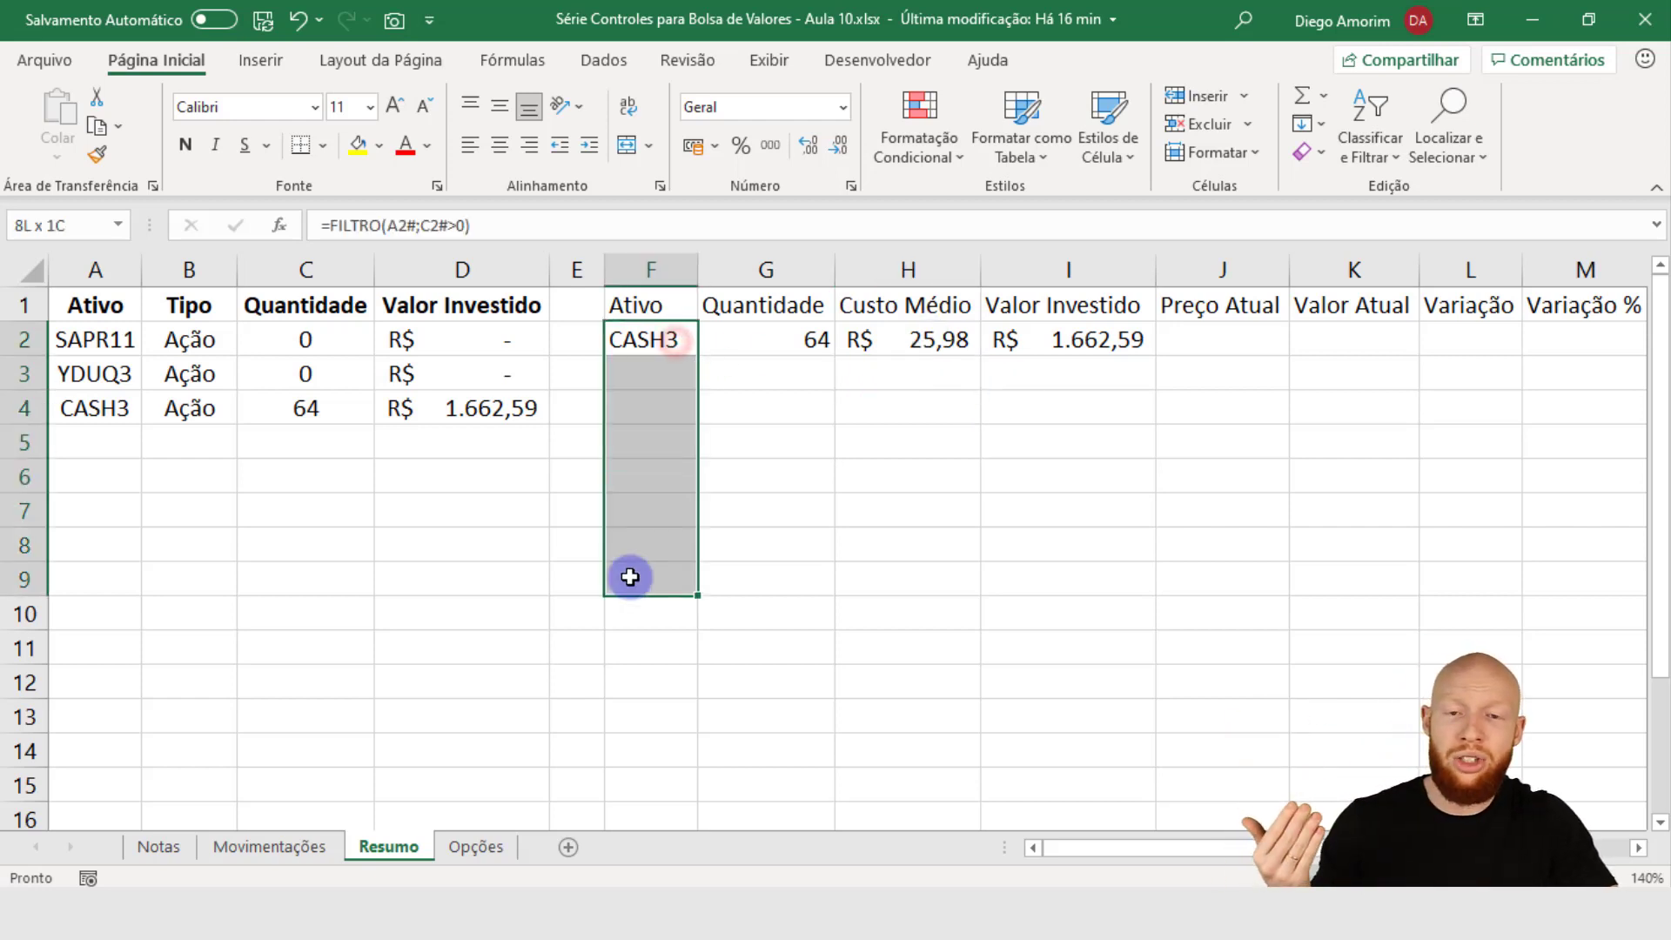
left_click(962, 343)
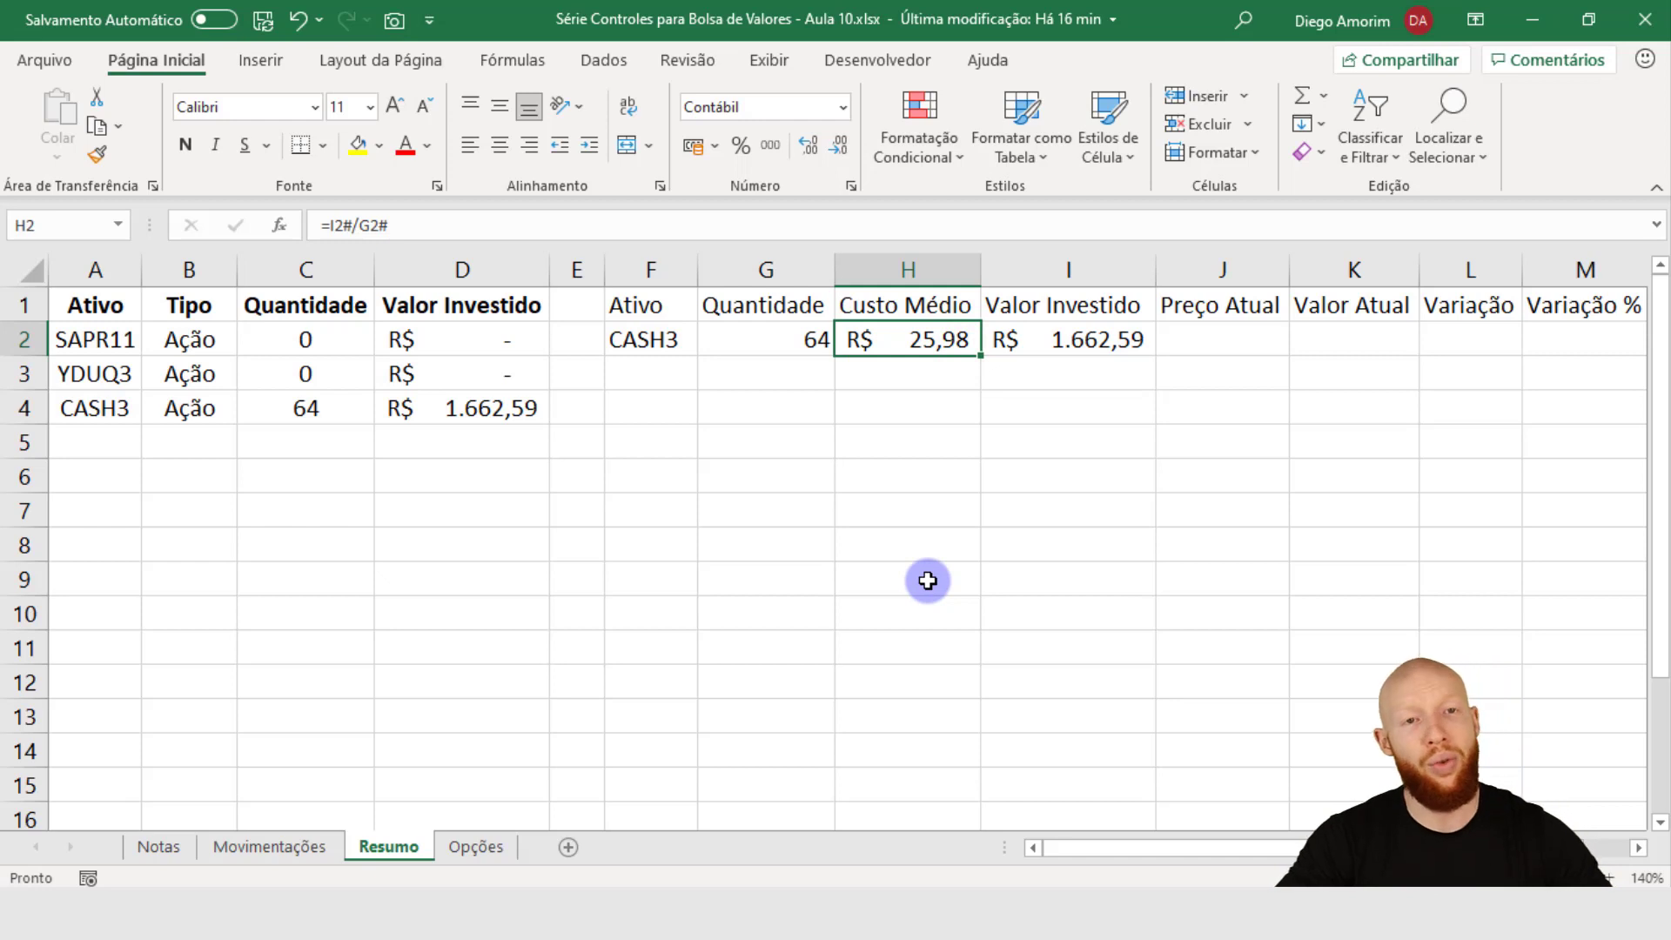
Step: Enter 18,65 as the Preço Atual of CASH3 in cell J2
left_click(1242, 343)
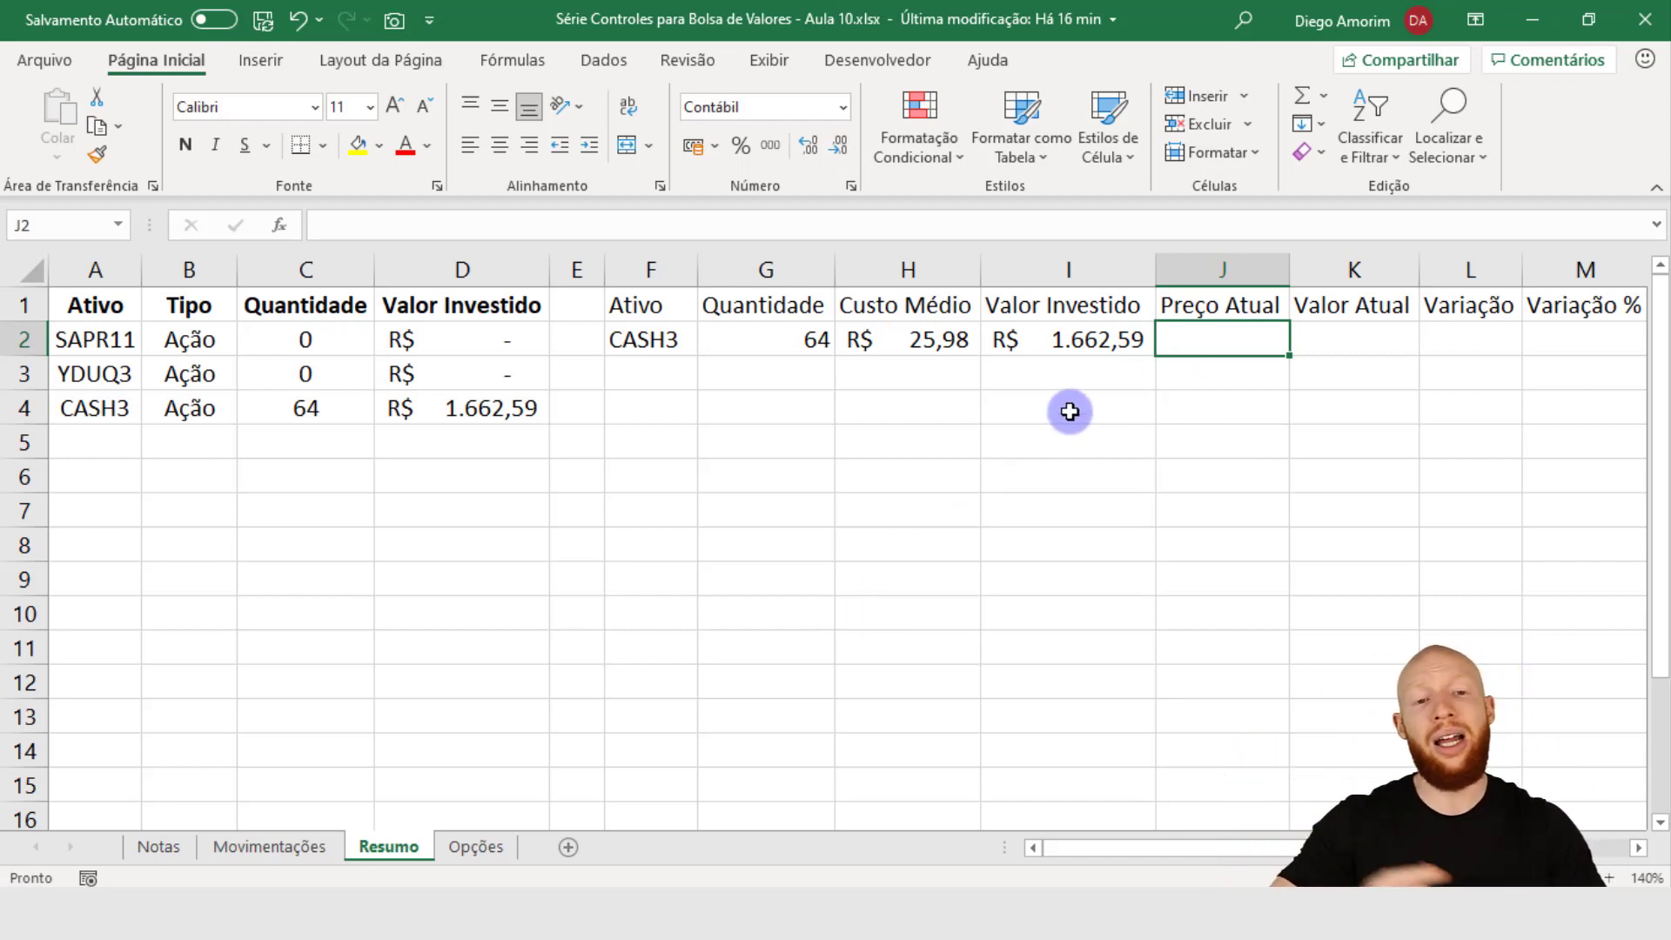
left_click(641, 339)
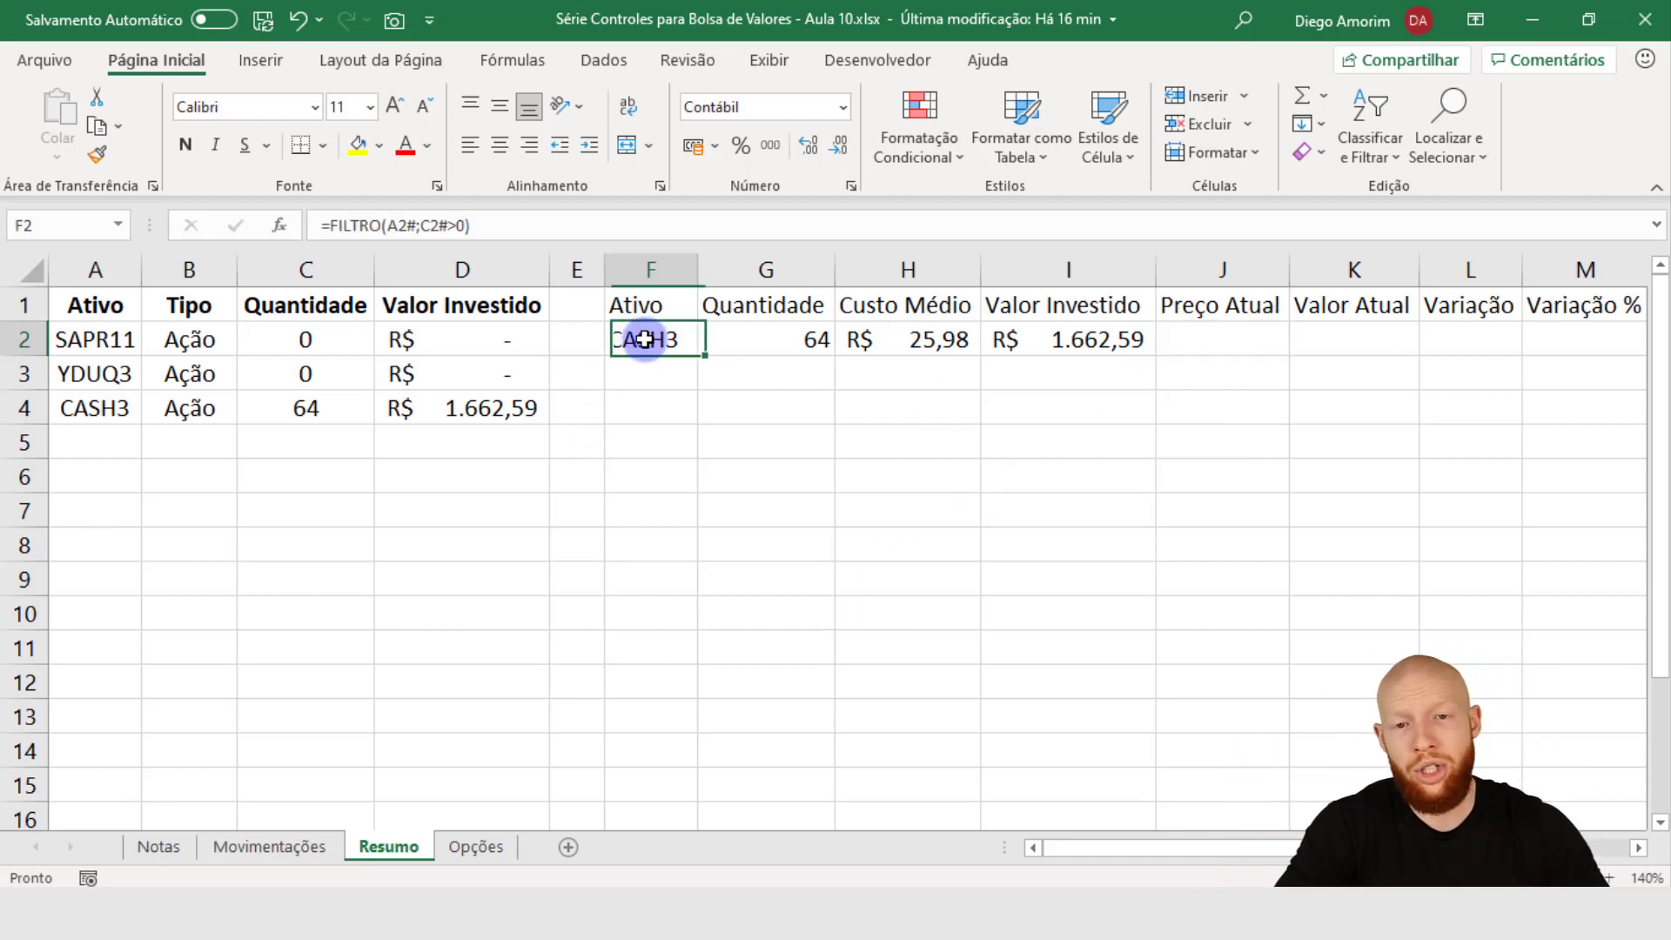
left_click(1194, 340)
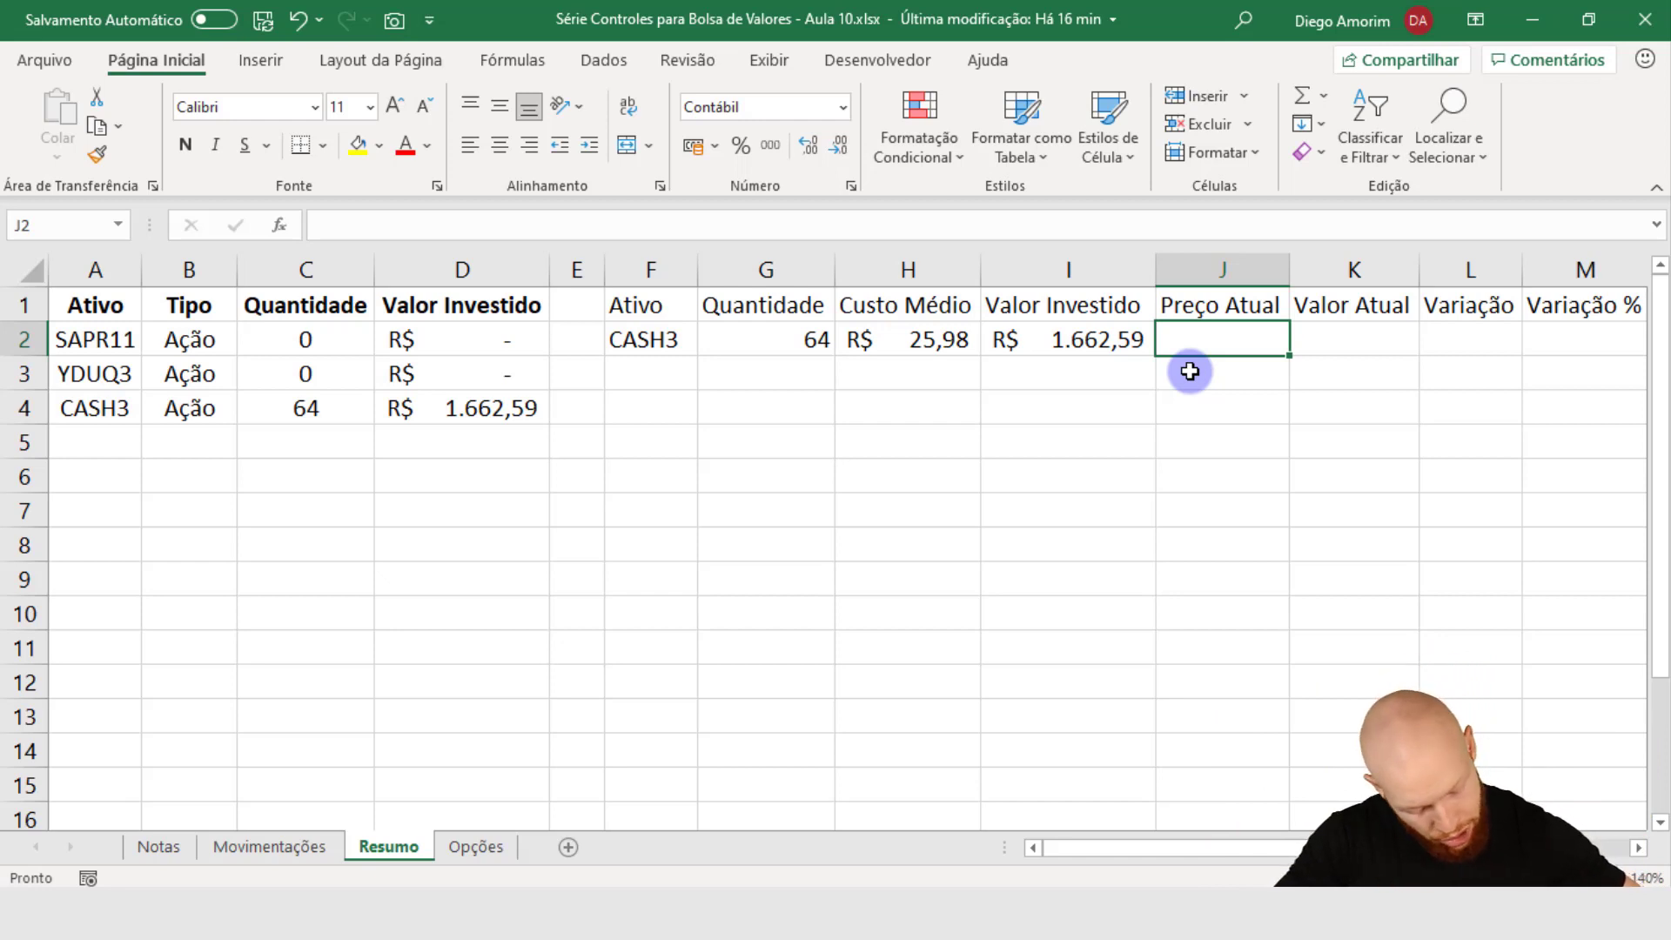
type("18,6")
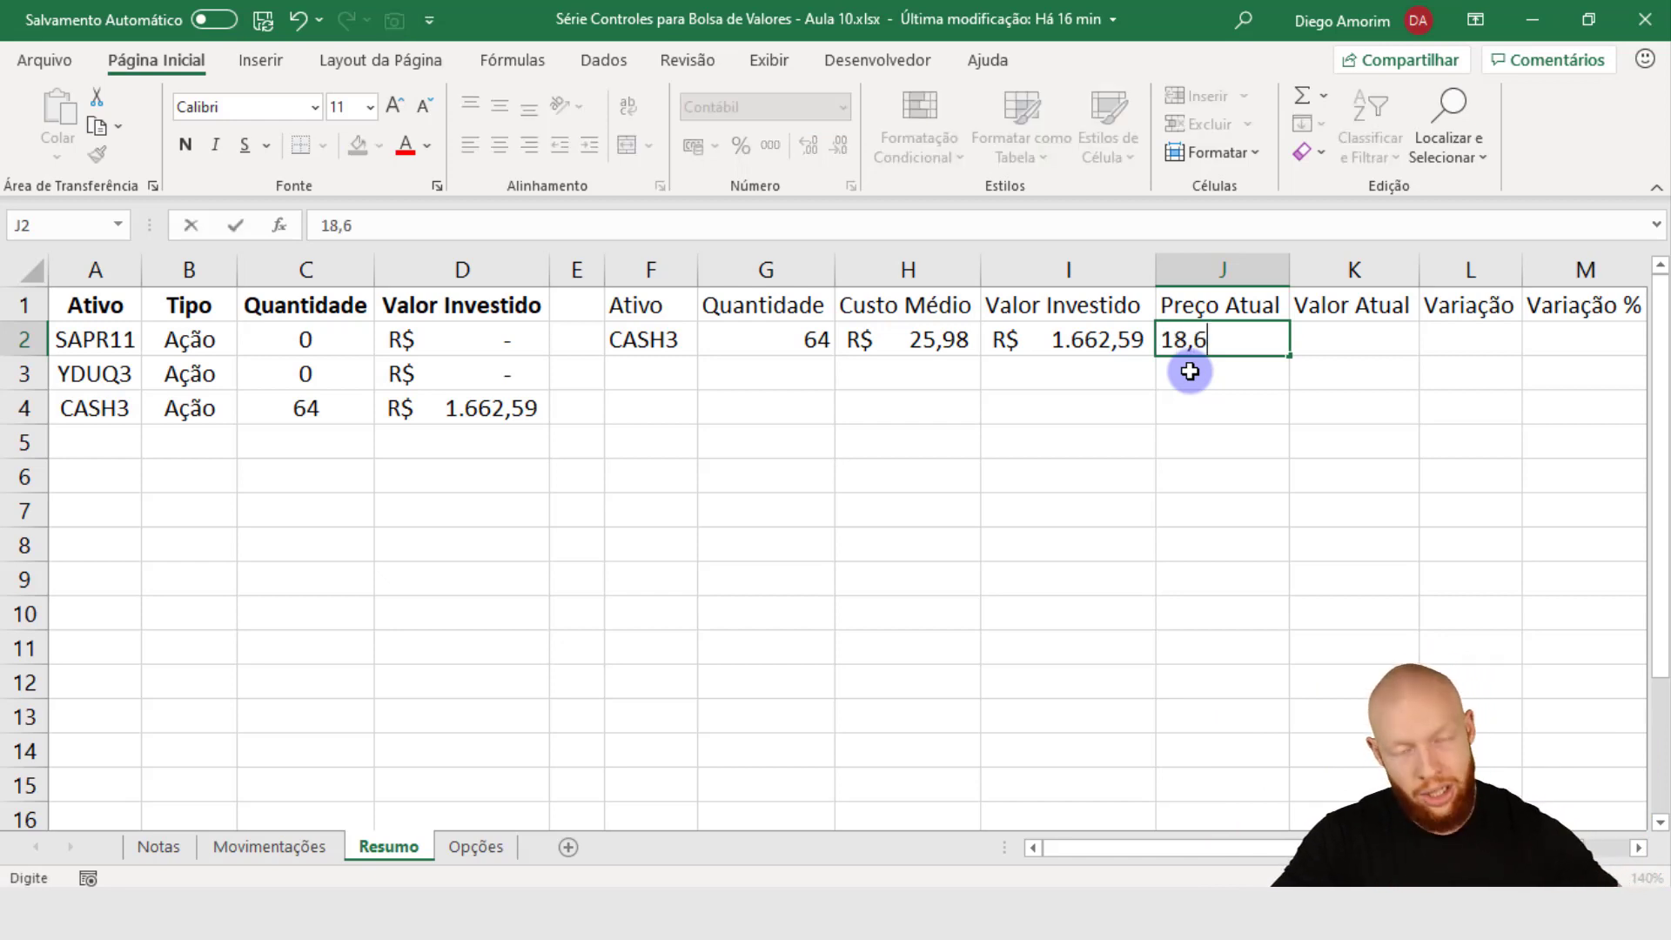
type("5")
key("Return")
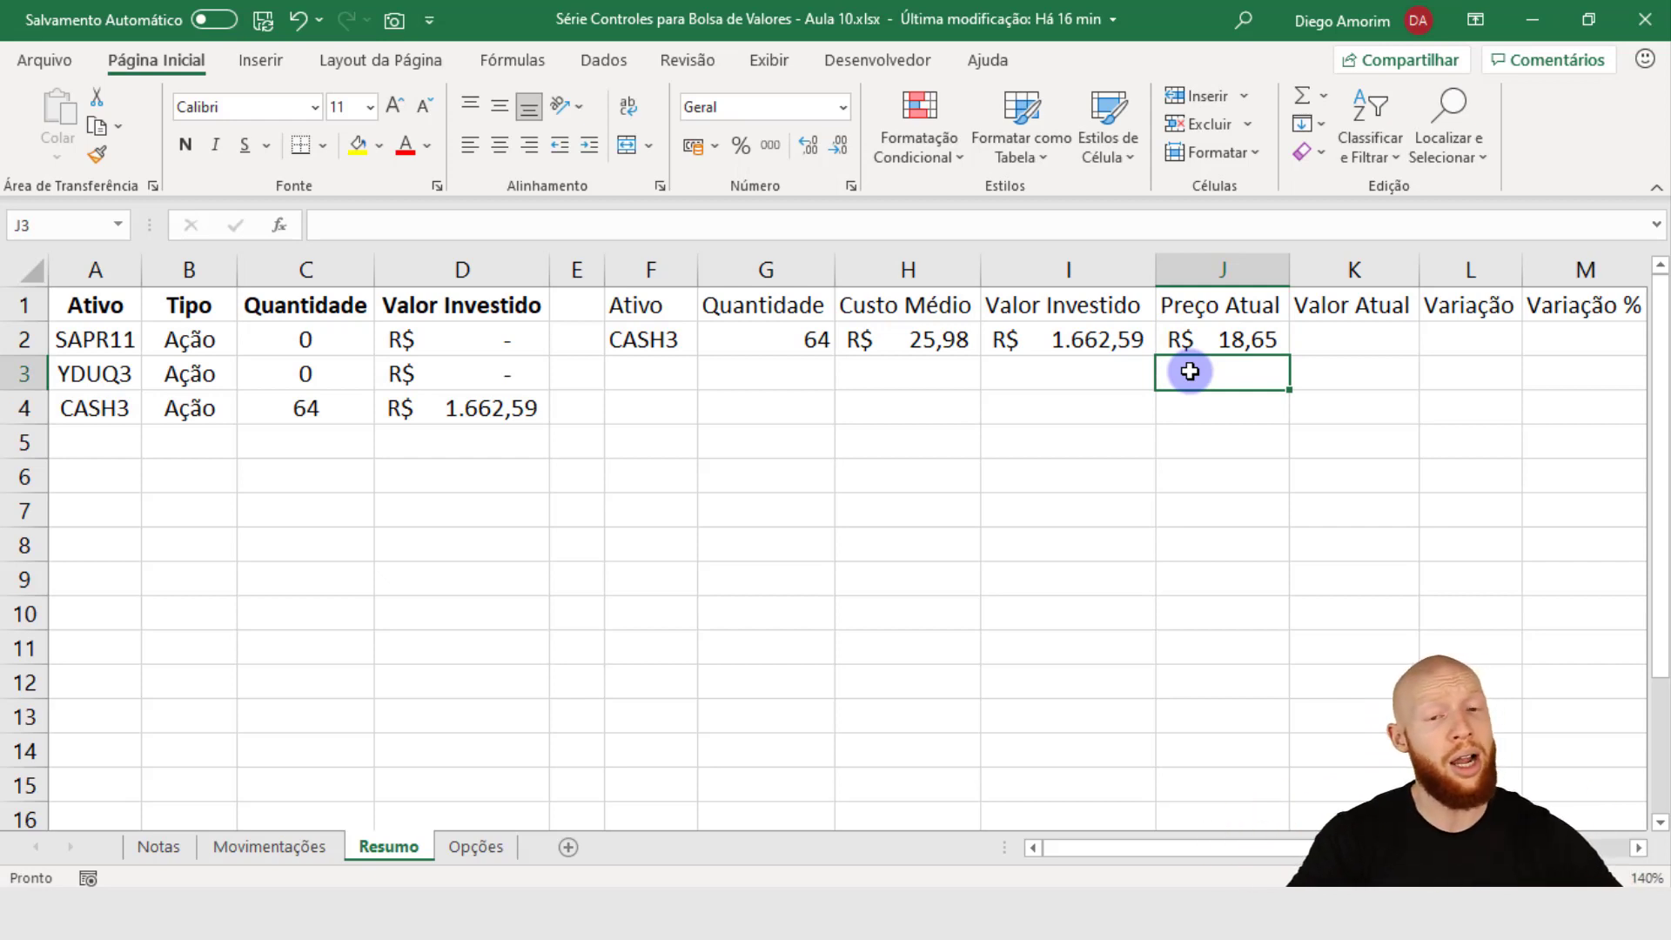
key("Up")
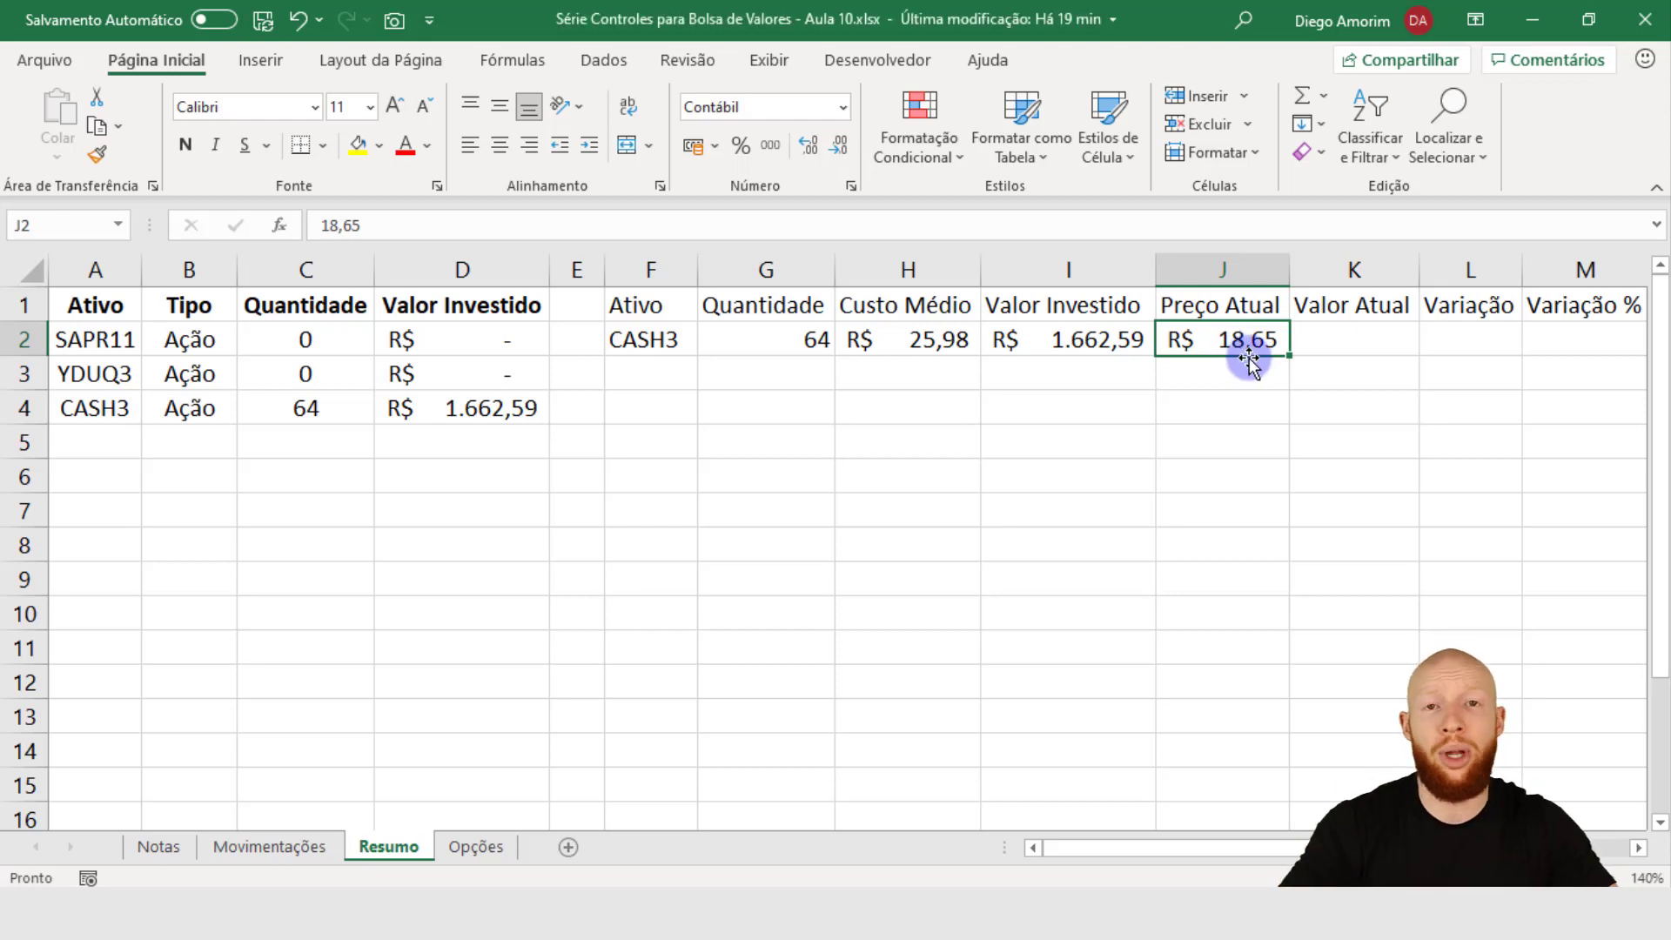
Step: Calculate the Valor Atual of CASH3 in K2 by multiplying quantity by current price with =G2*J2
left_click(1335, 345)
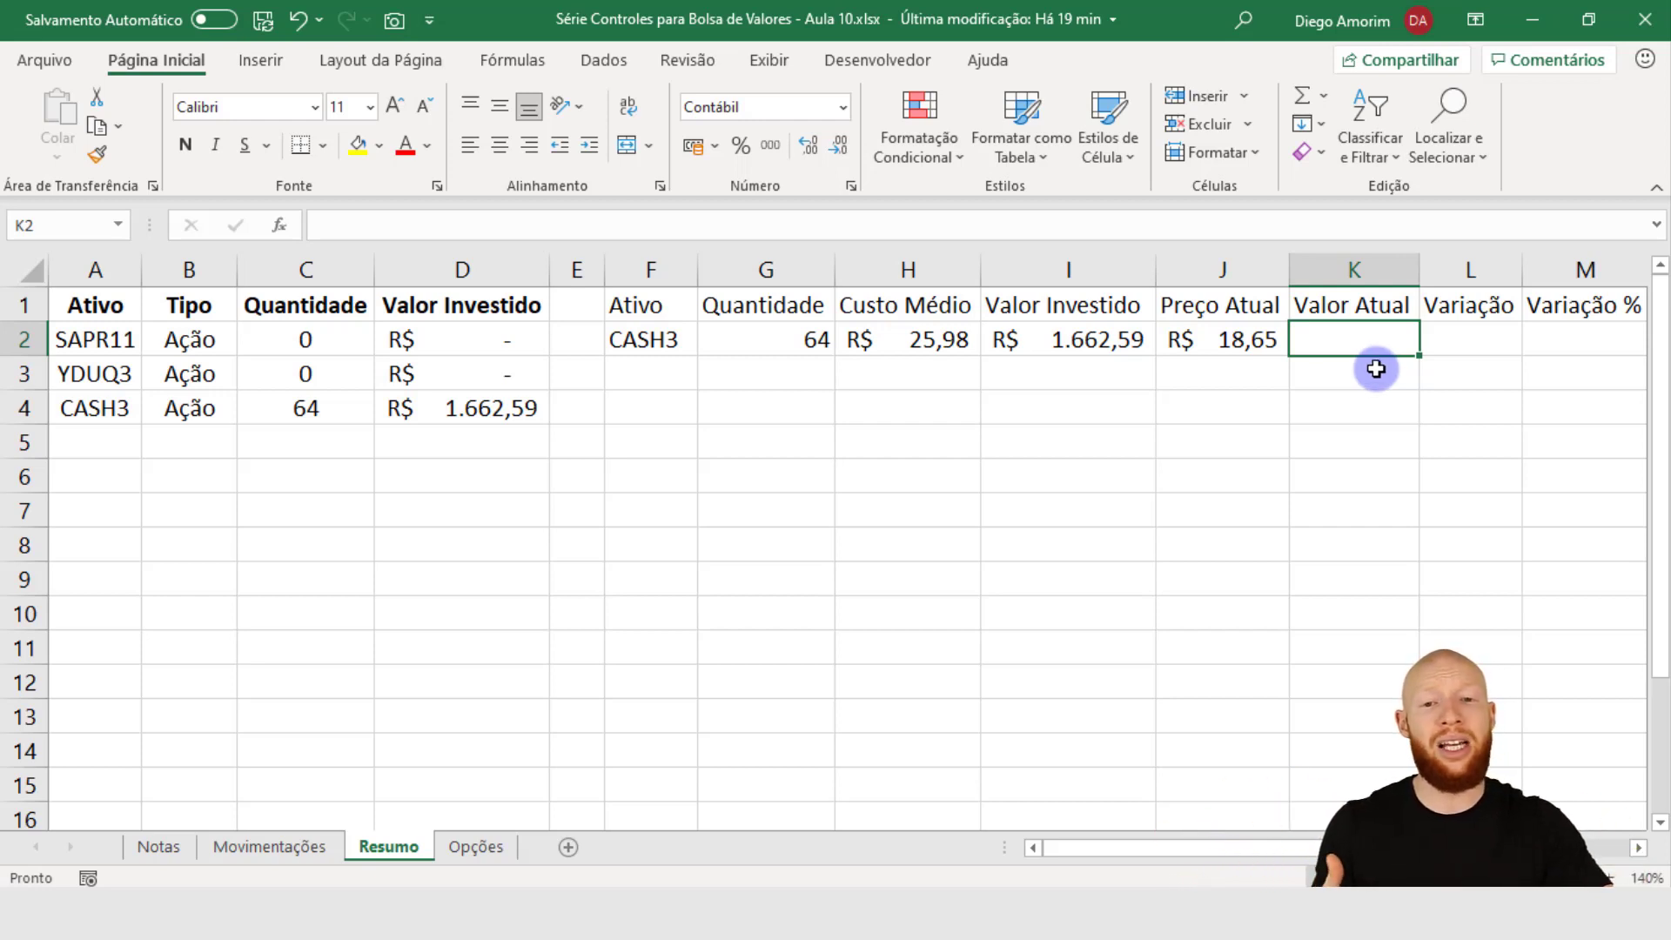
left_click(782, 343)
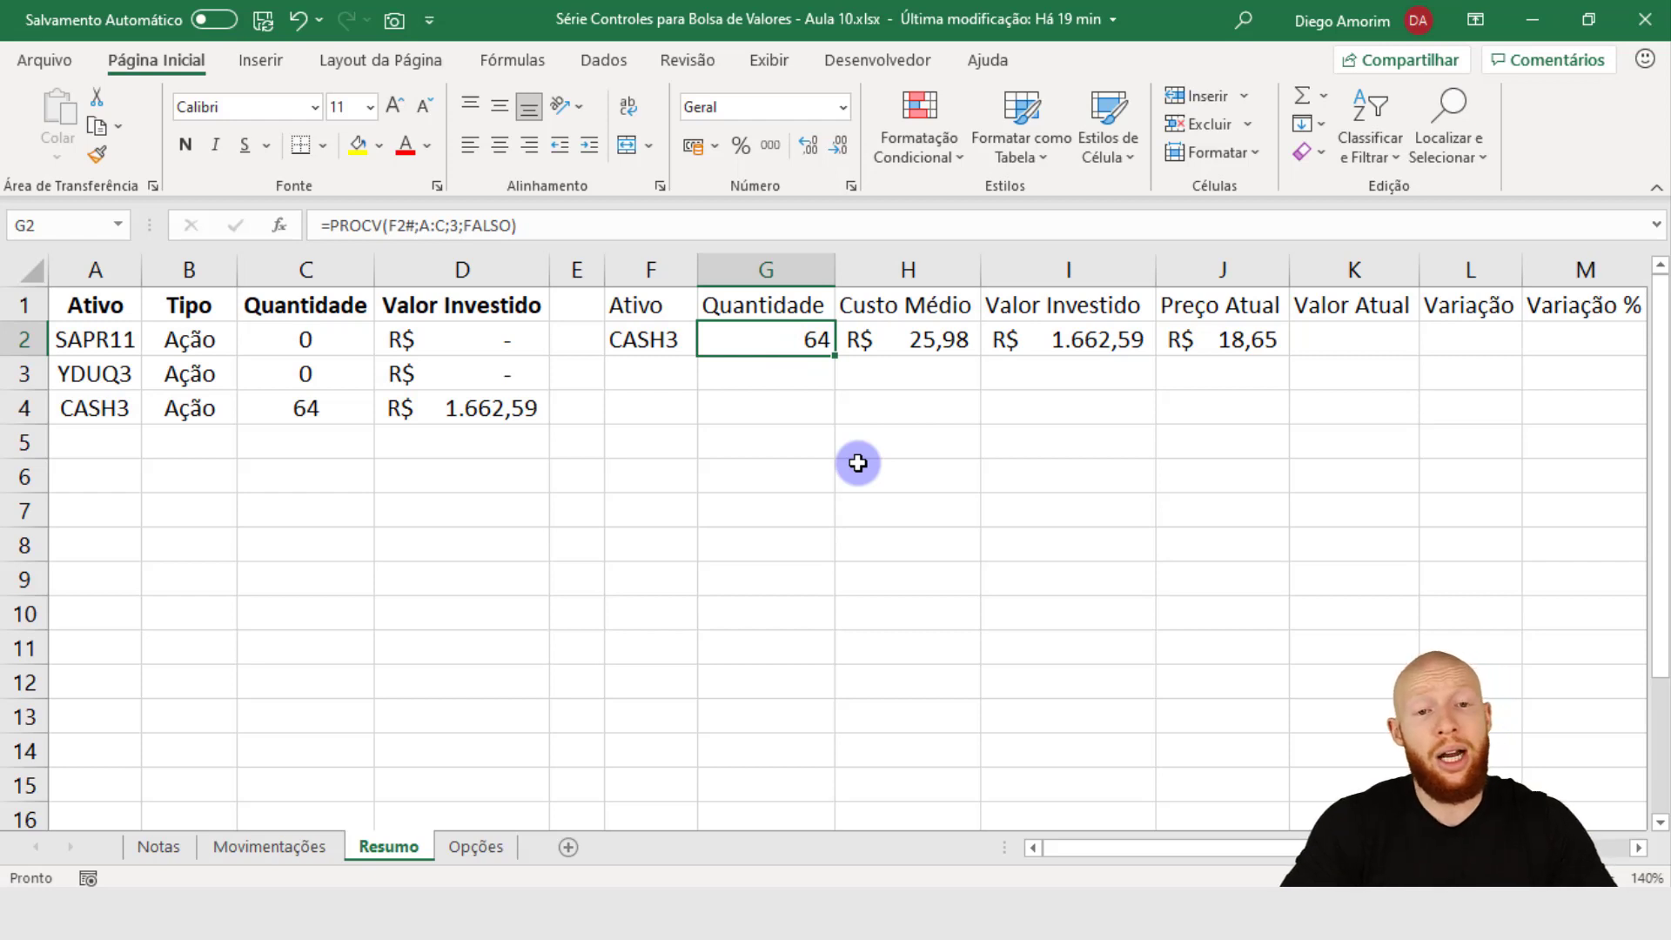
left_click(1250, 339)
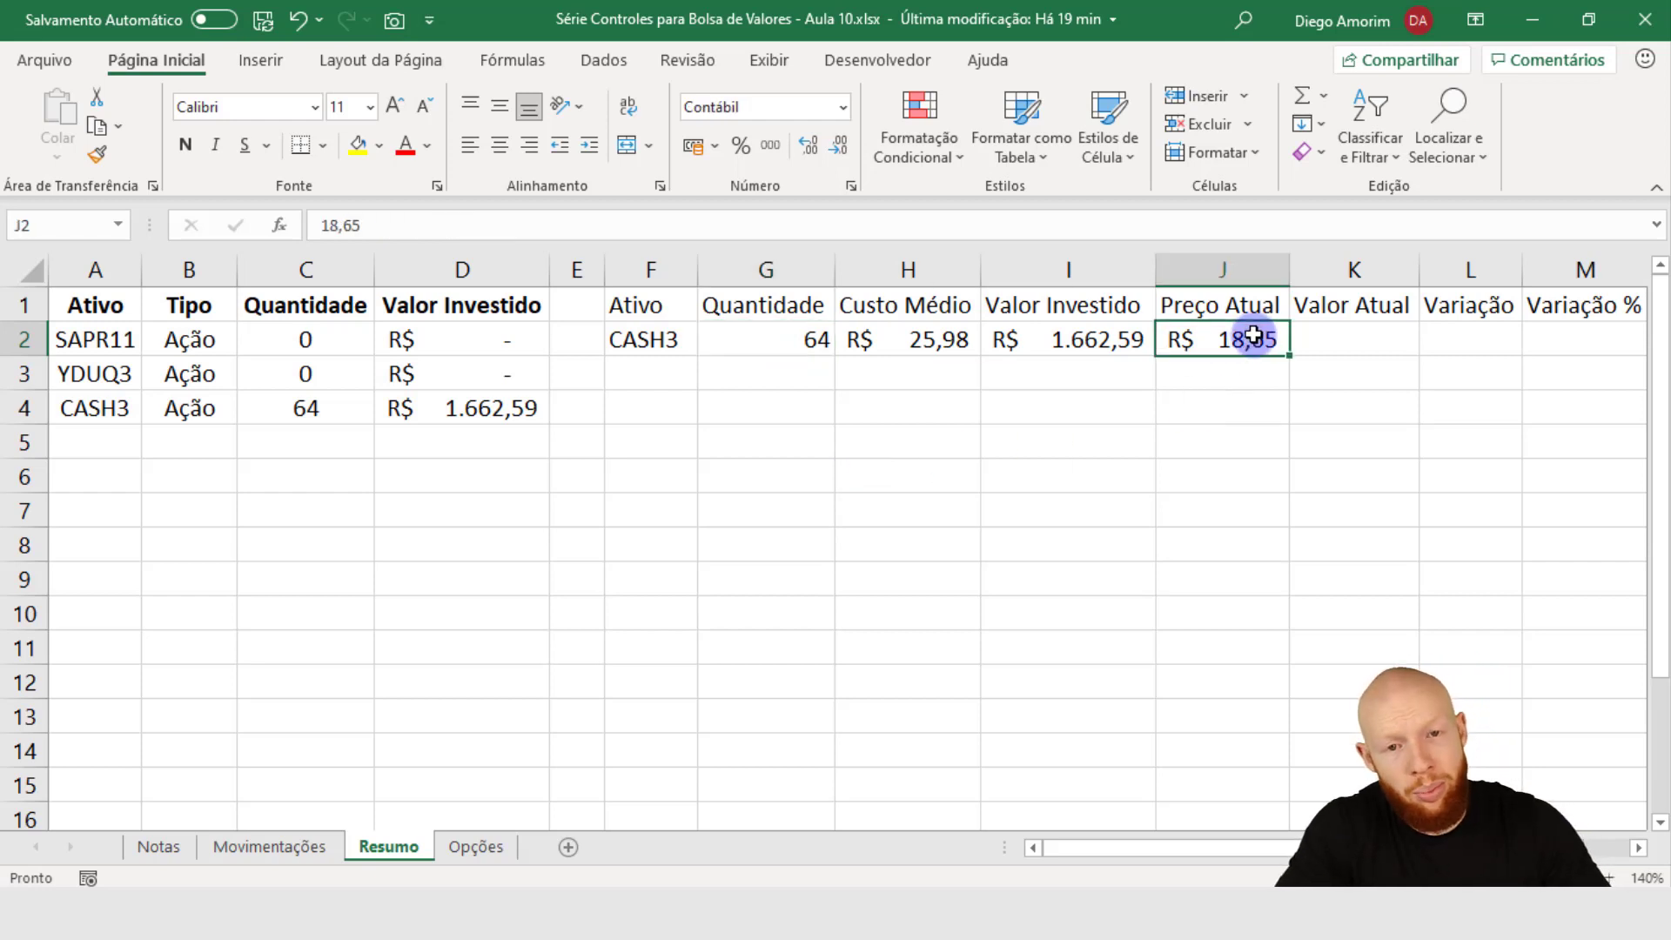
left_click(1327, 350)
type("=")
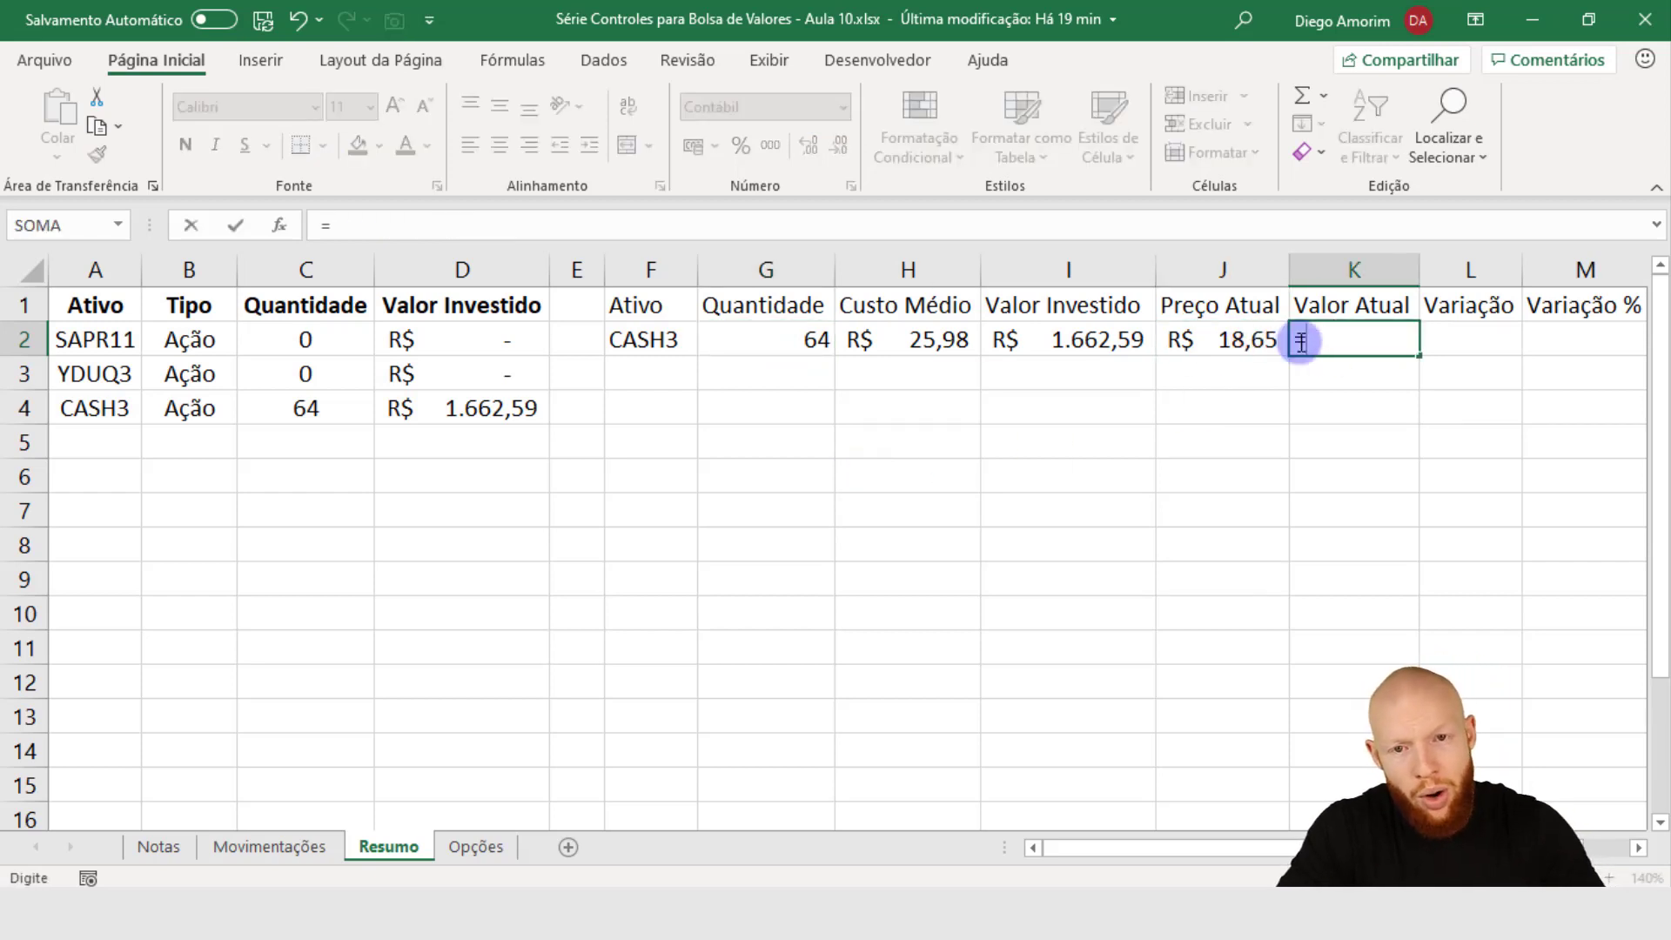
left_click(783, 330)
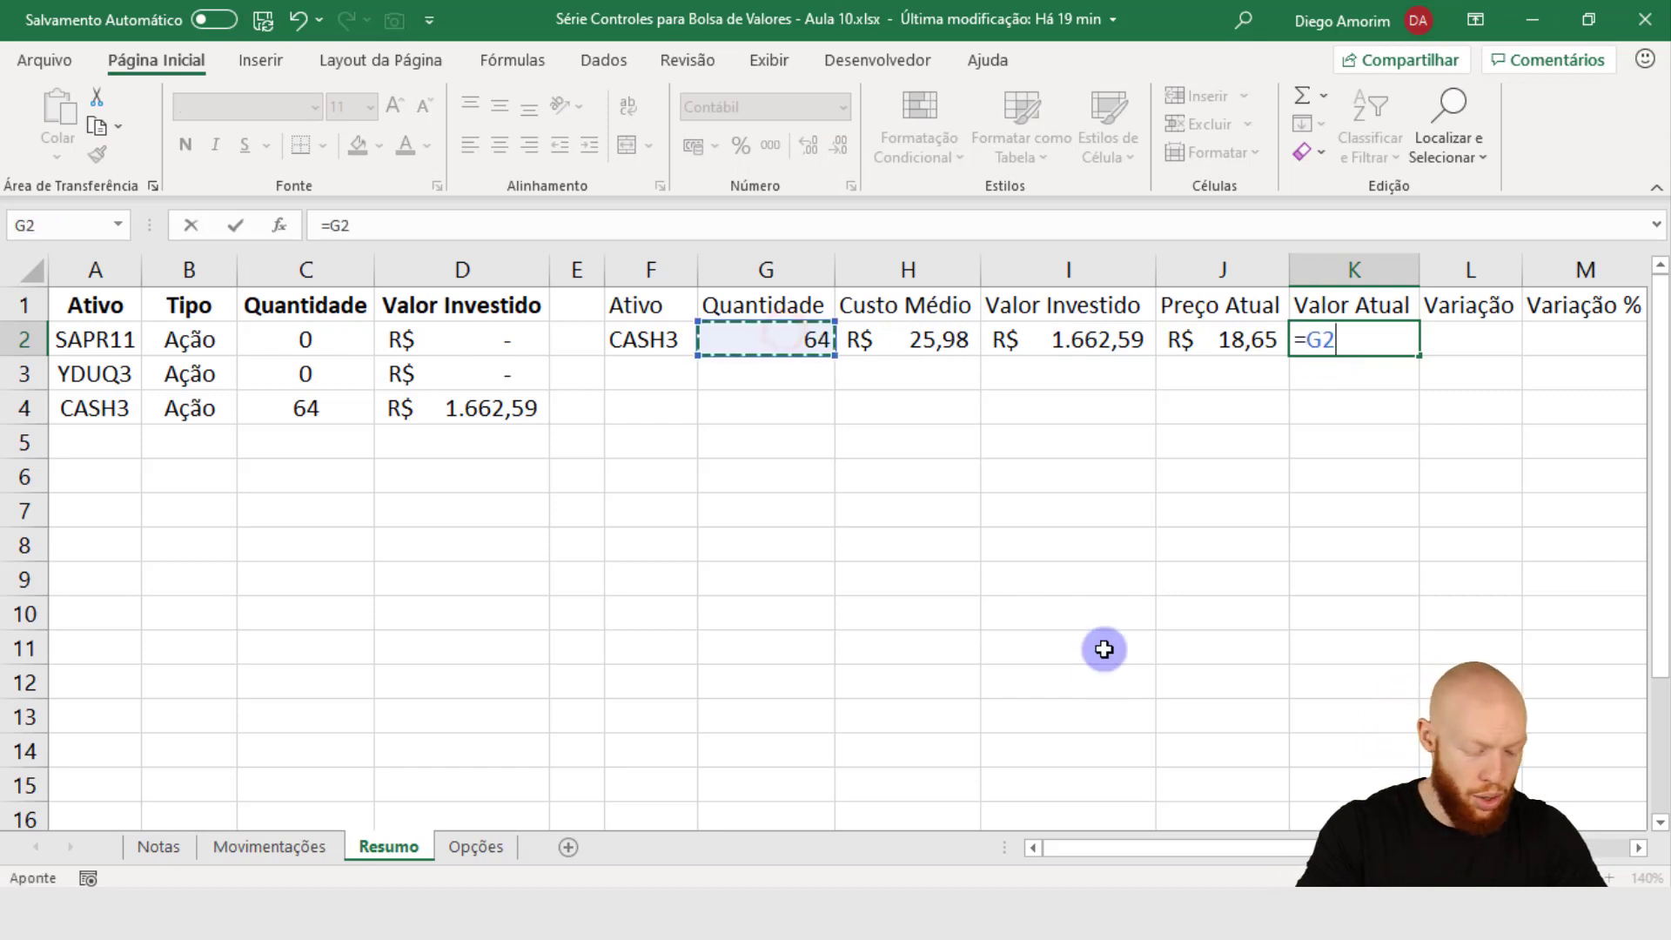
type("*")
left_click(1237, 340)
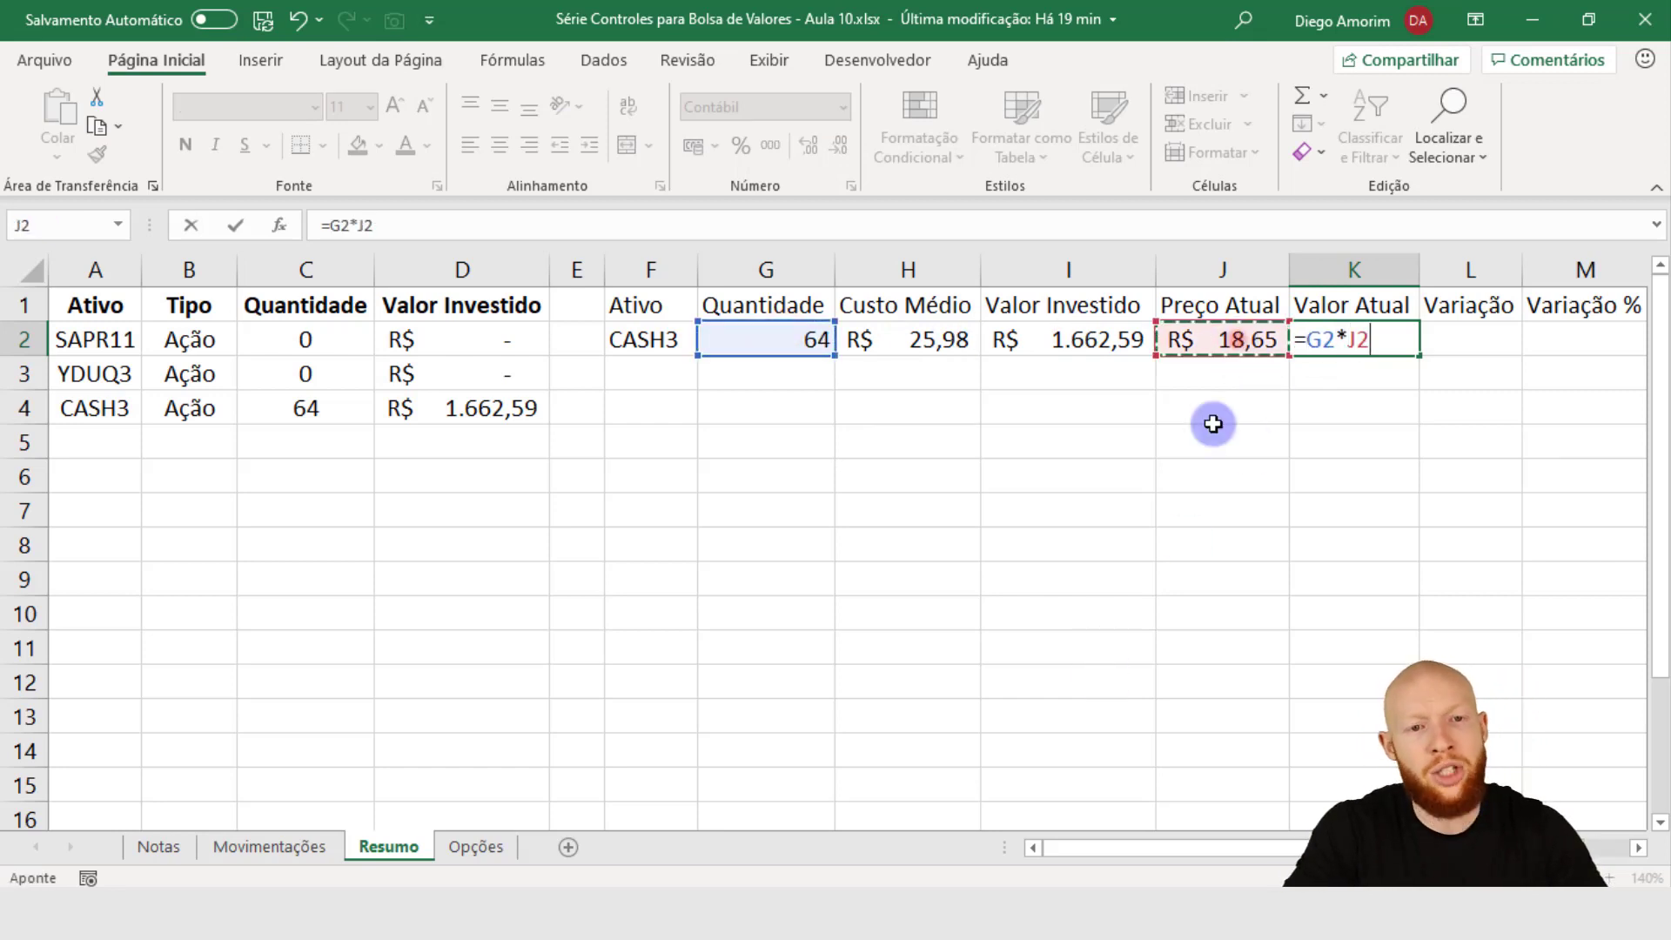
key("Return")
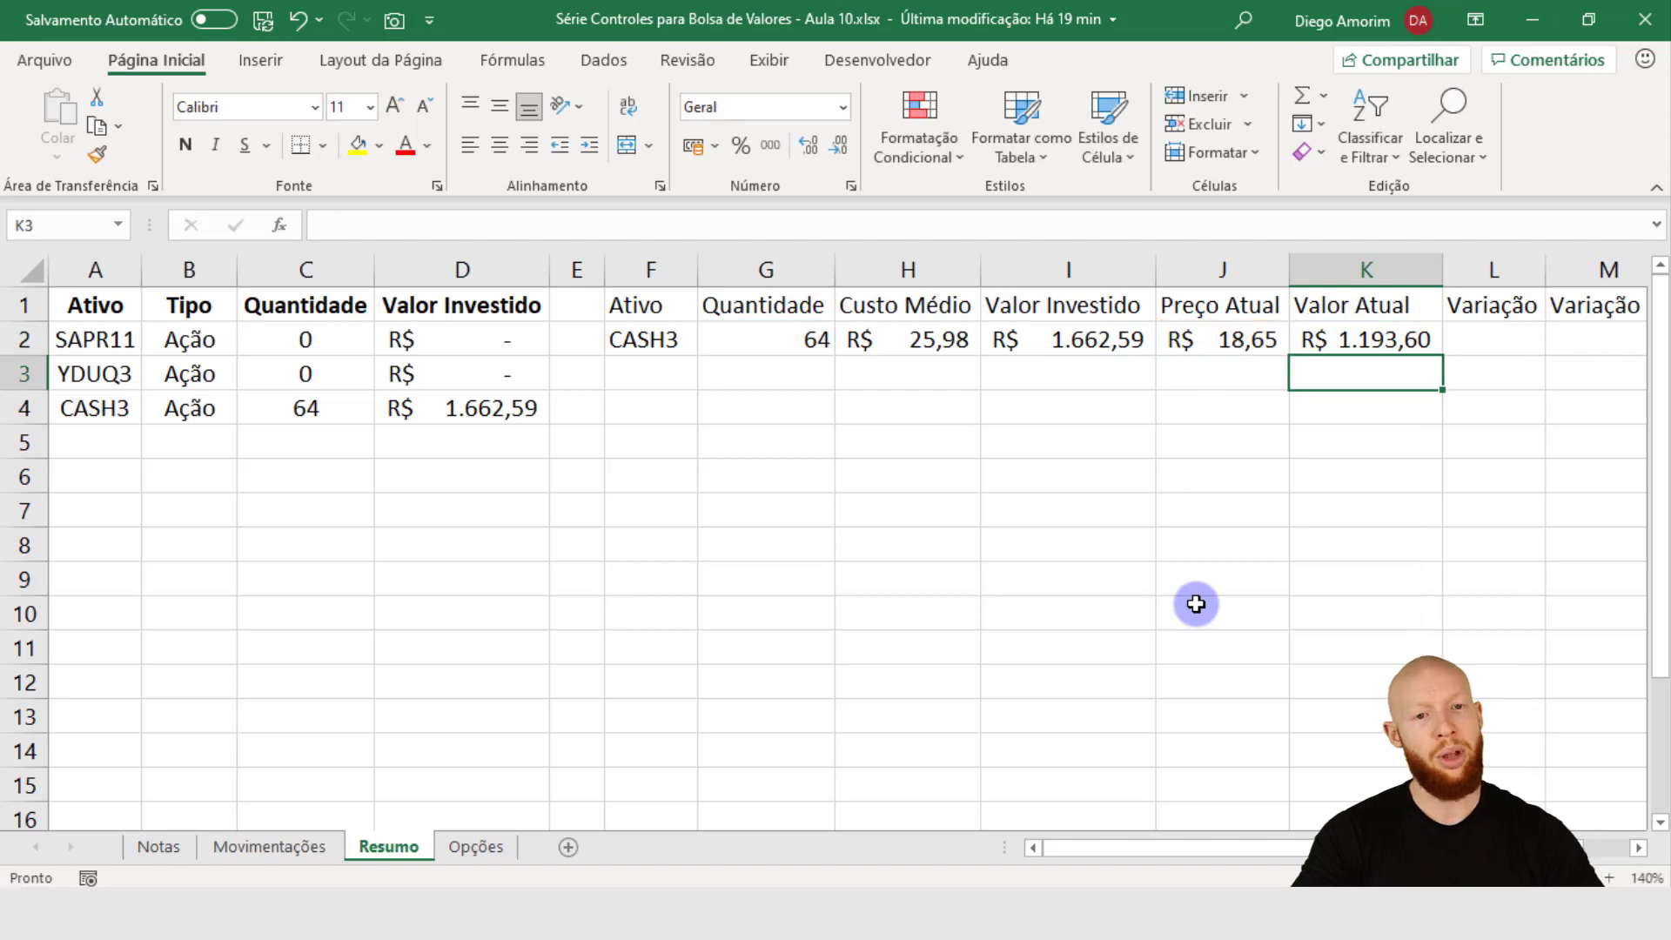
Step: Examine the CASH3 row, comparing Custo Médio with Preço Atual and Valor Investido with Valor Atual
left_click(1395, 343)
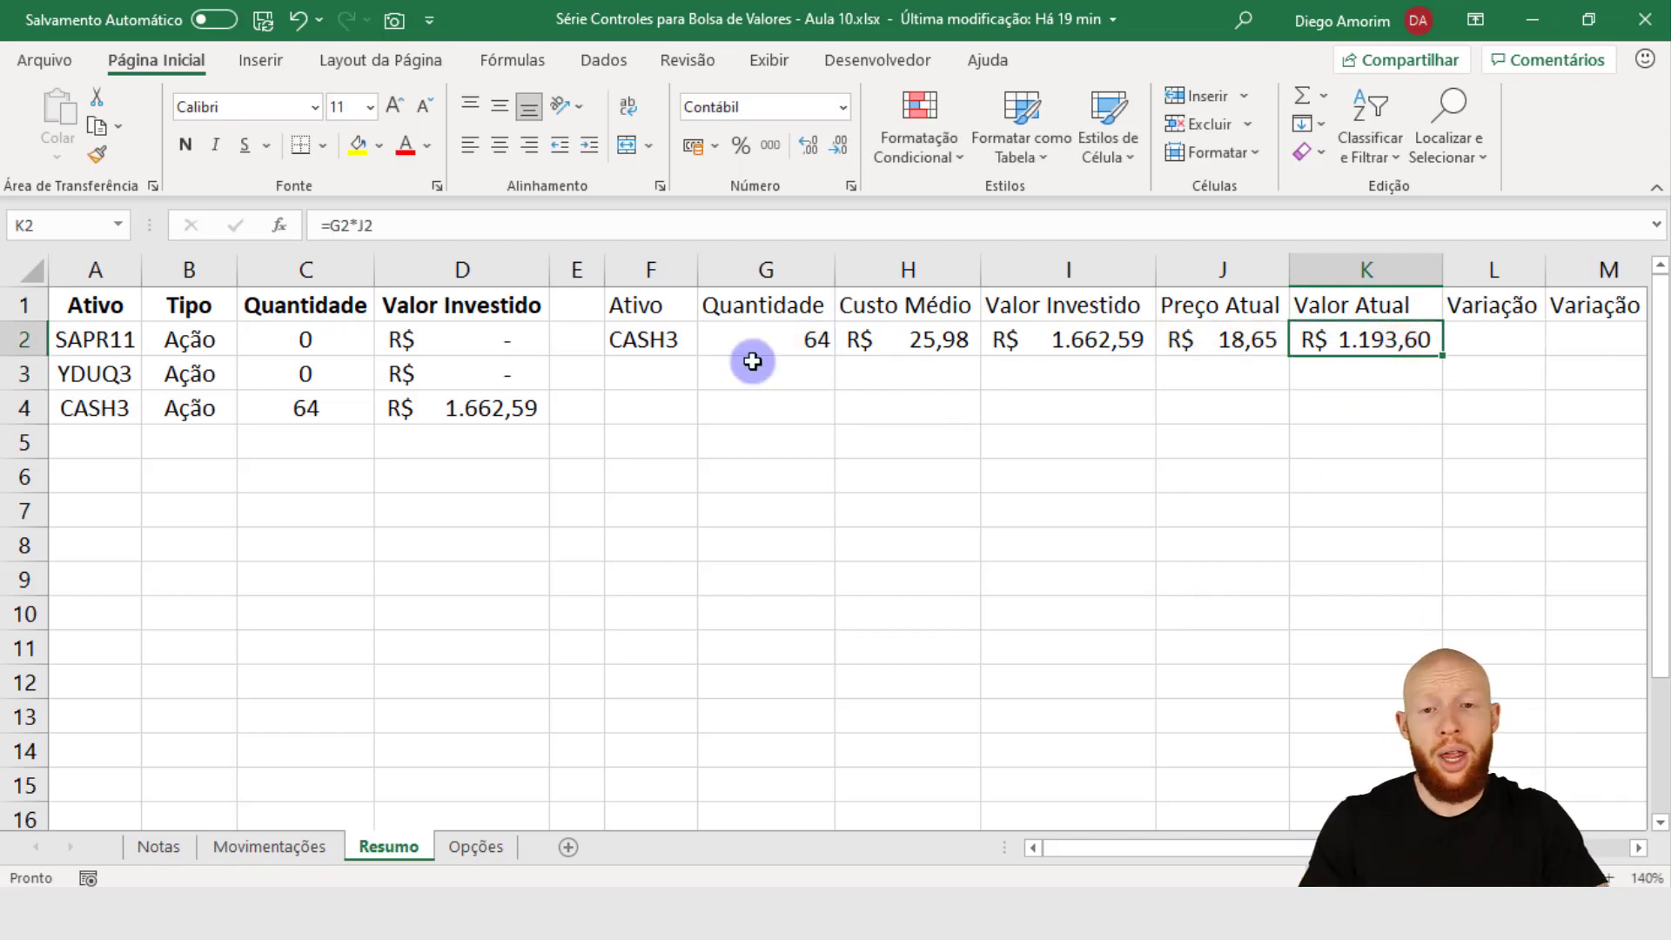
left_click(813, 340)
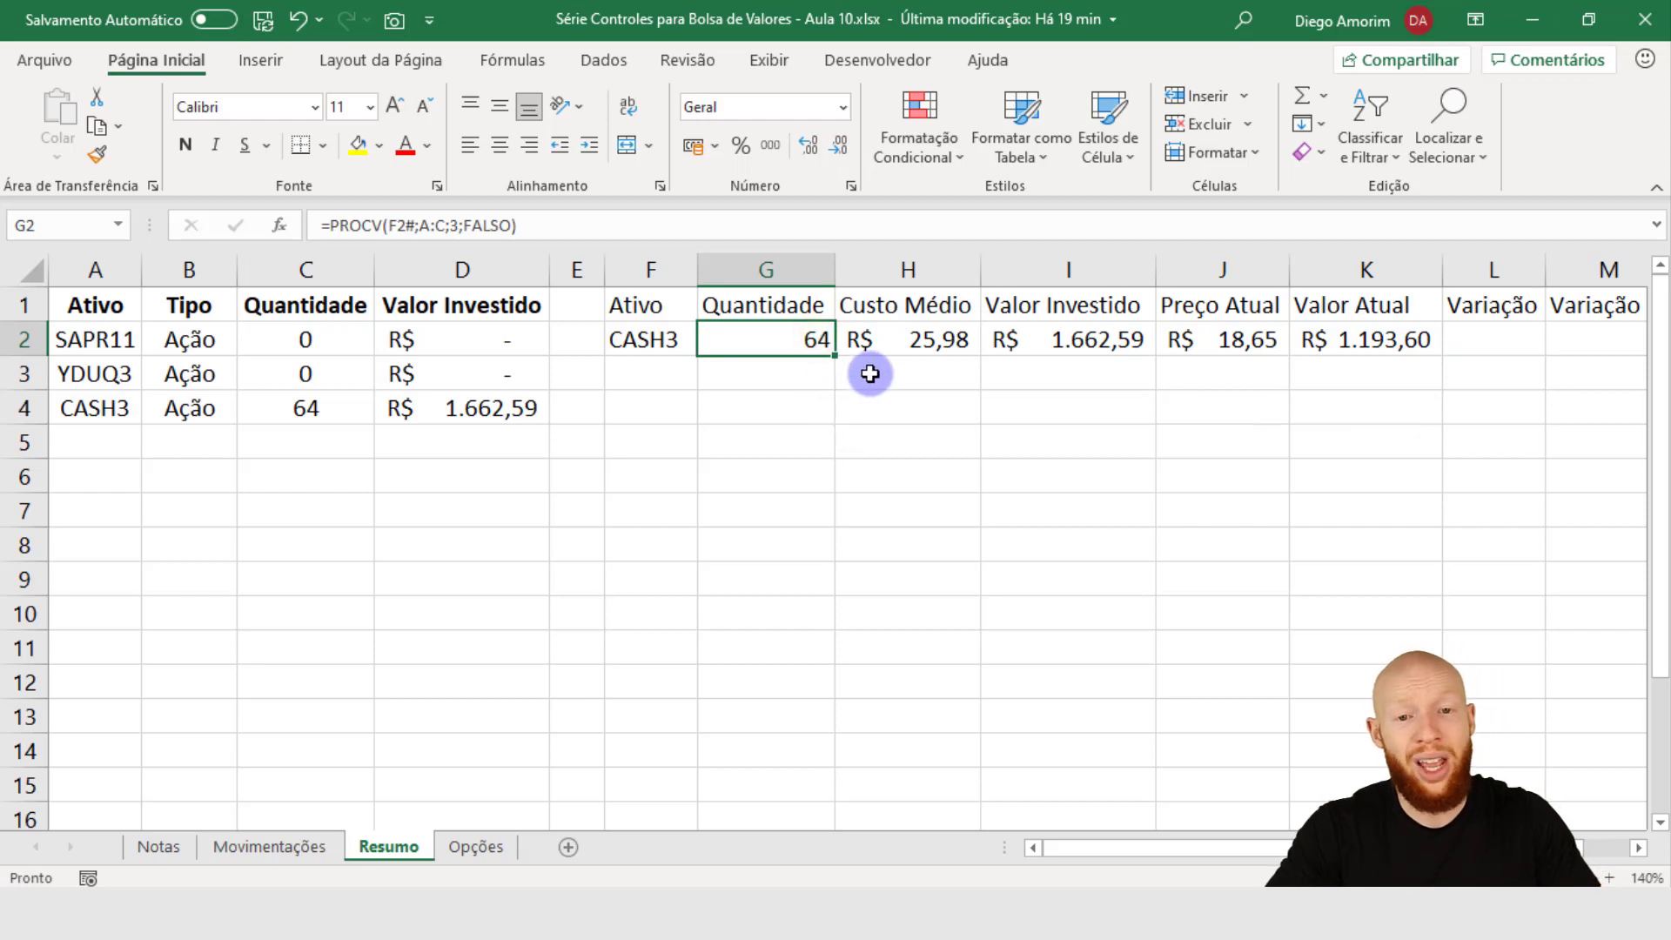
left_click(905, 339)
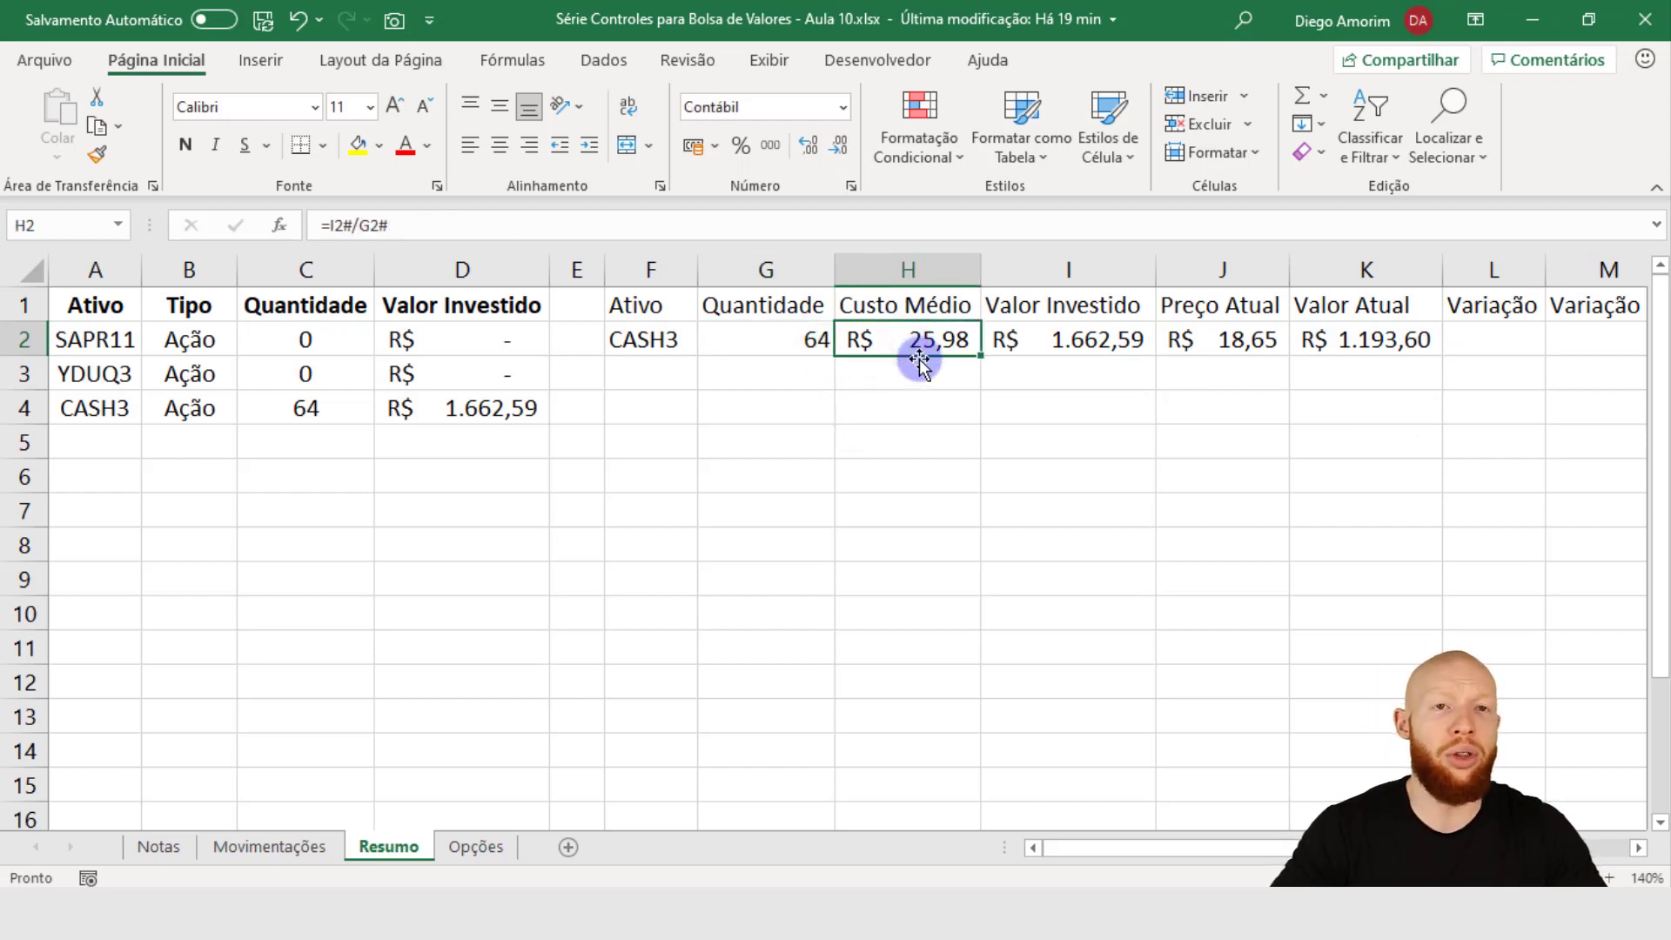
left_click(1119, 335)
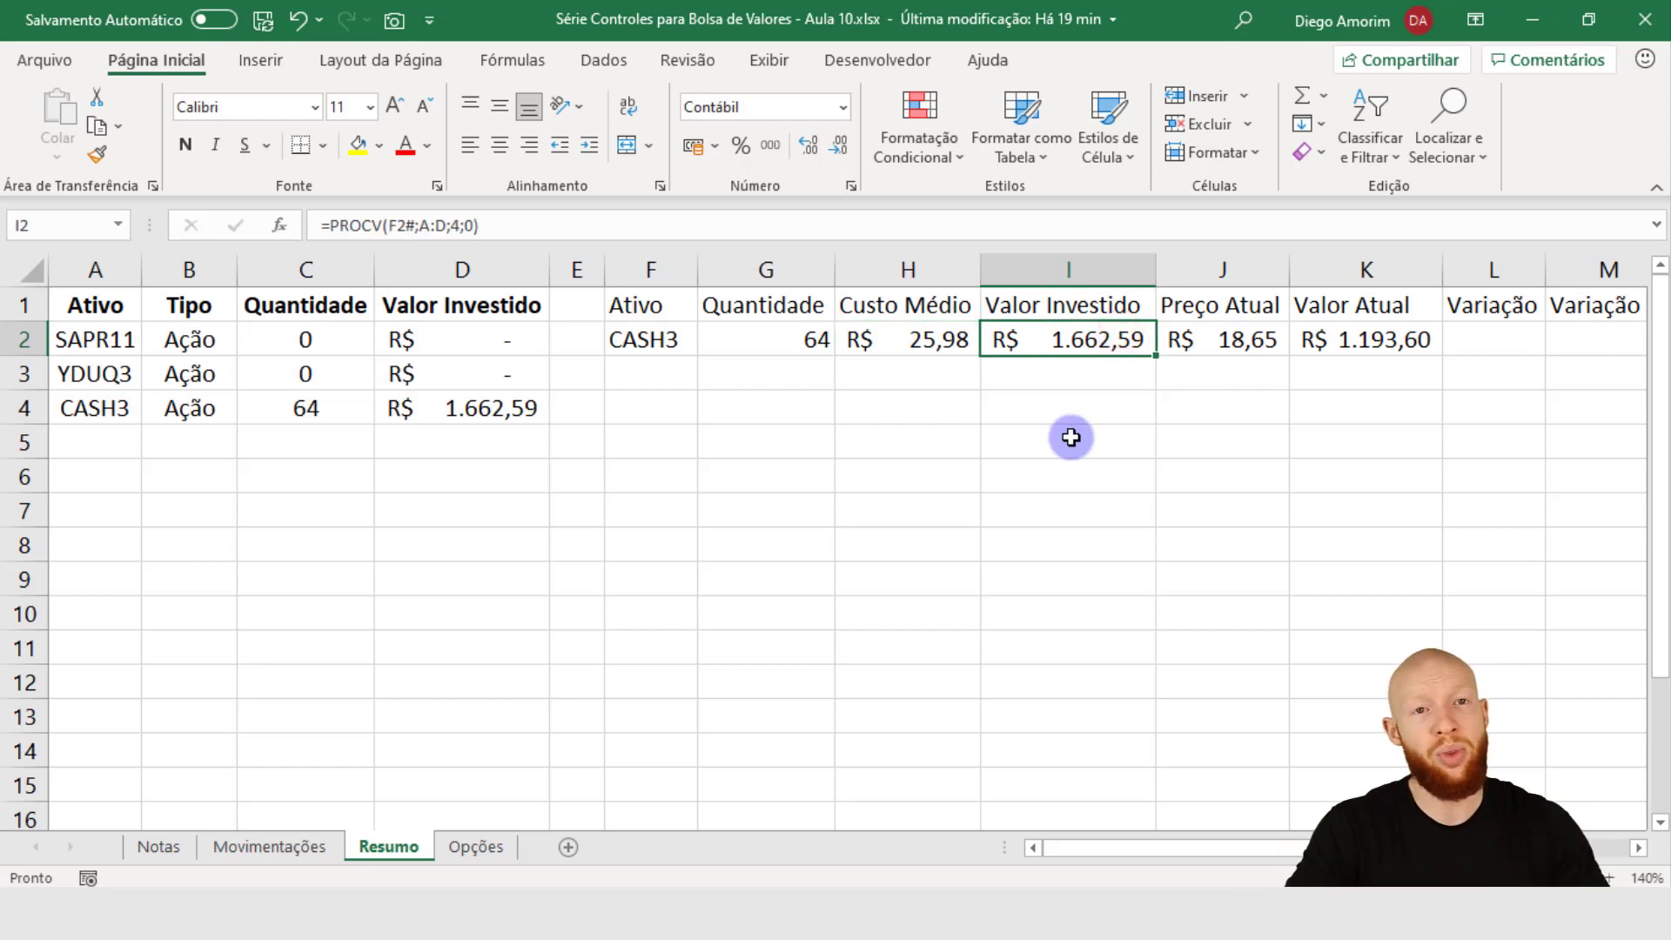
left_click(1267, 338)
left_click(953, 340)
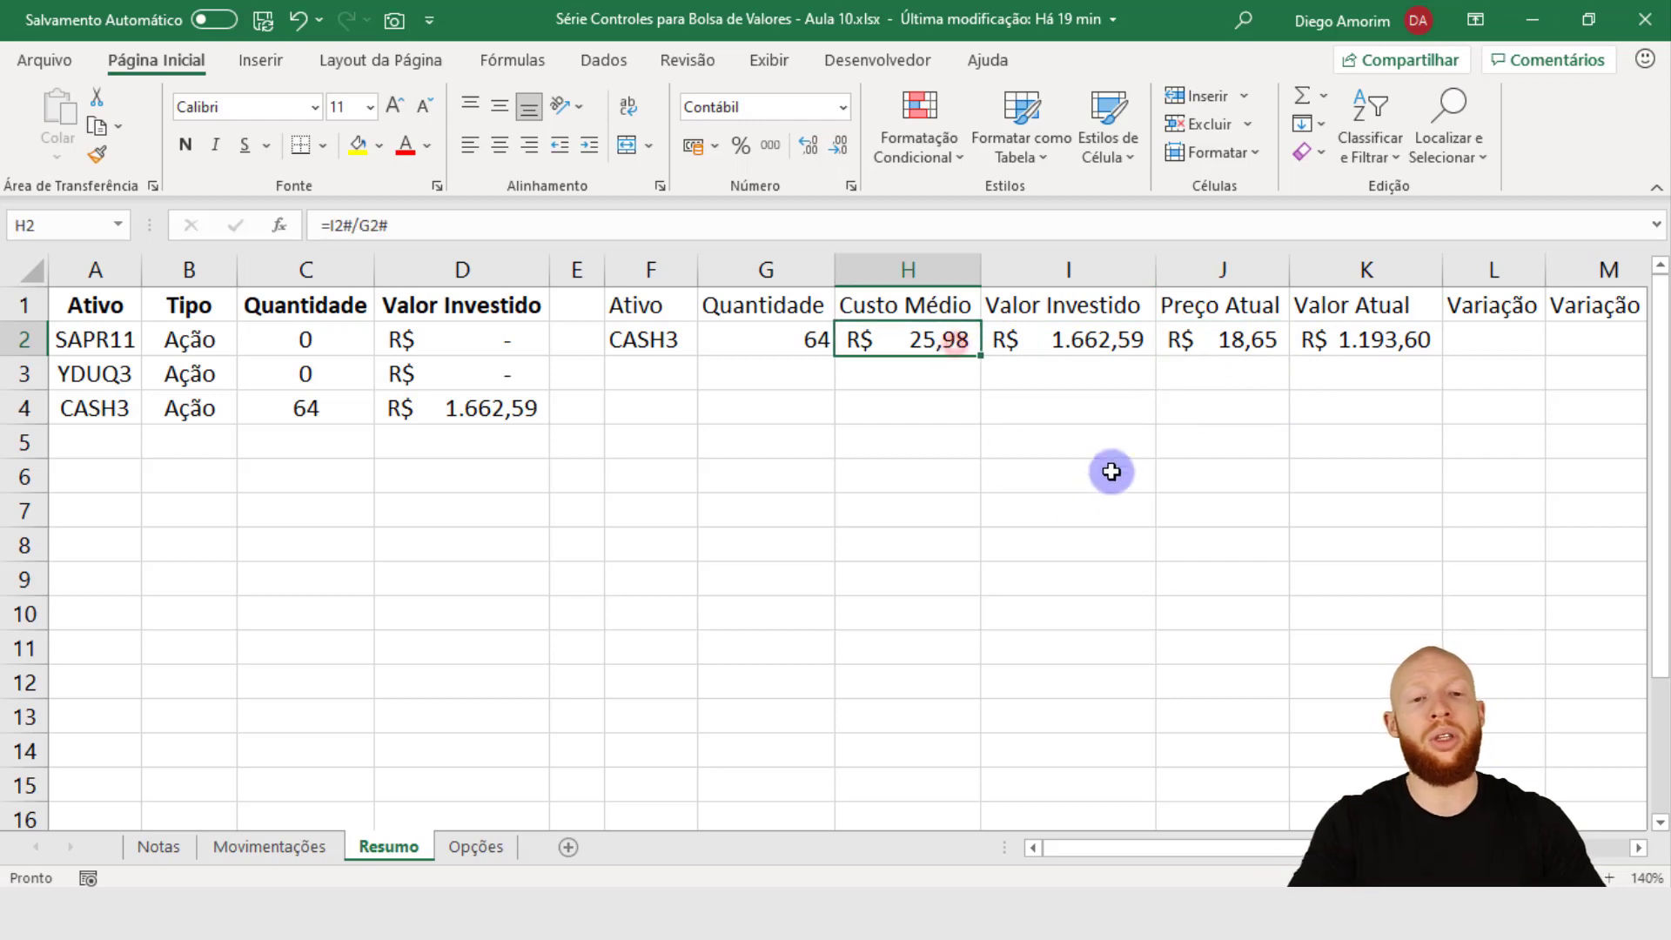
left_click(1224, 338)
left_click(1401, 337)
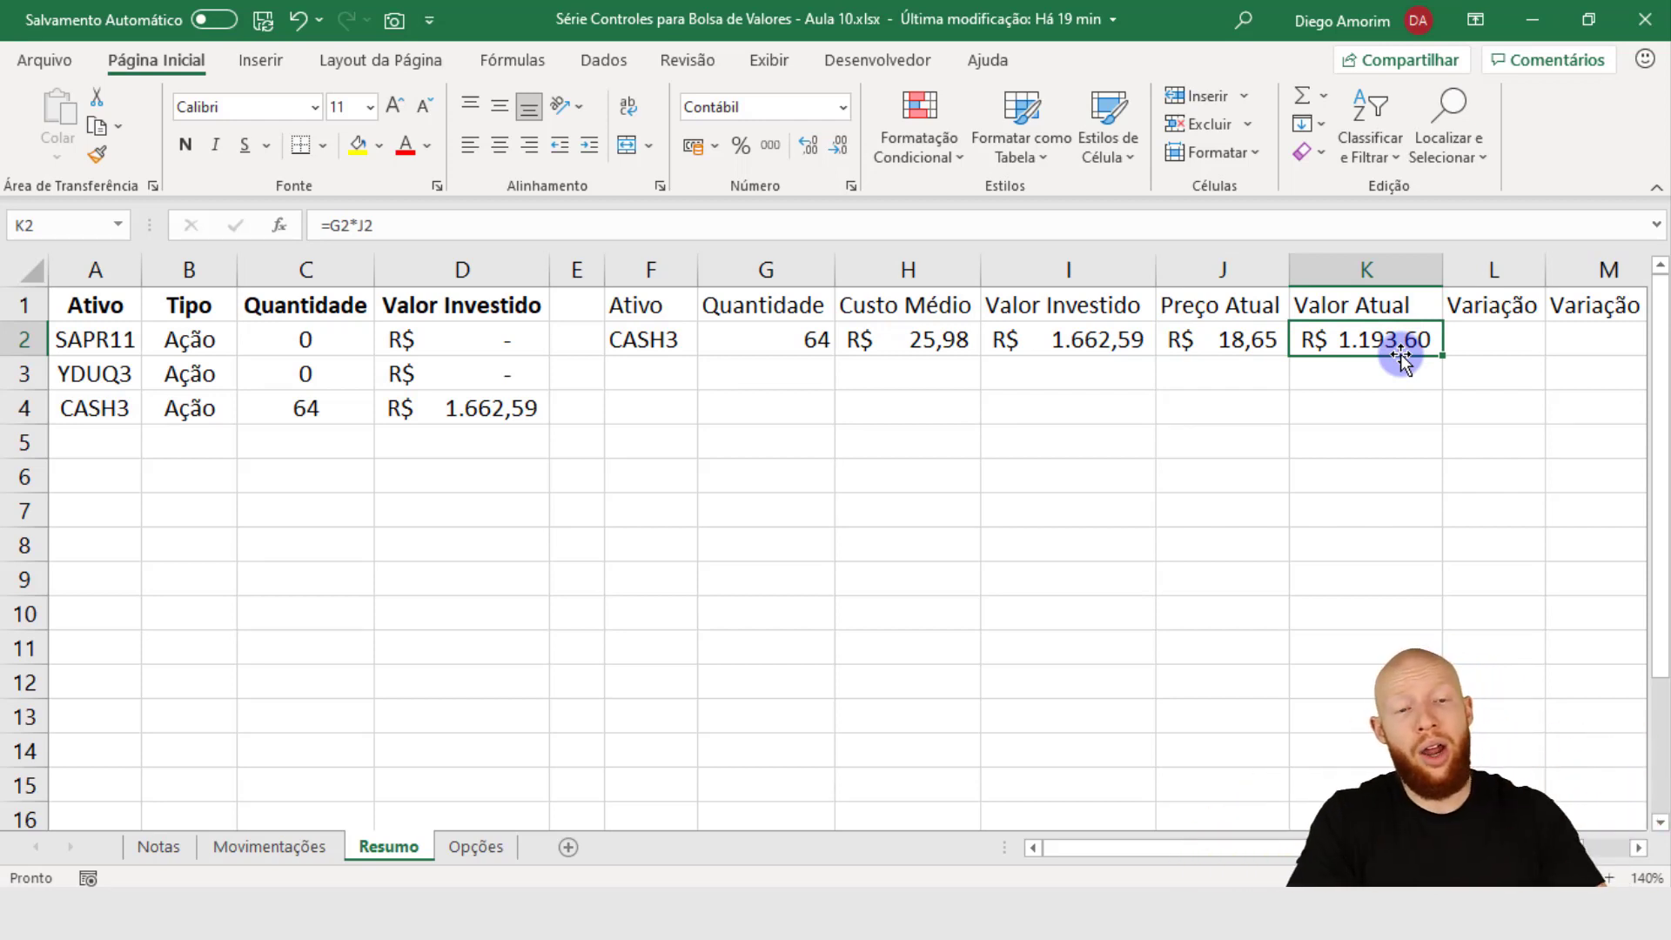
left_click(1388, 269)
left_click(1082, 269)
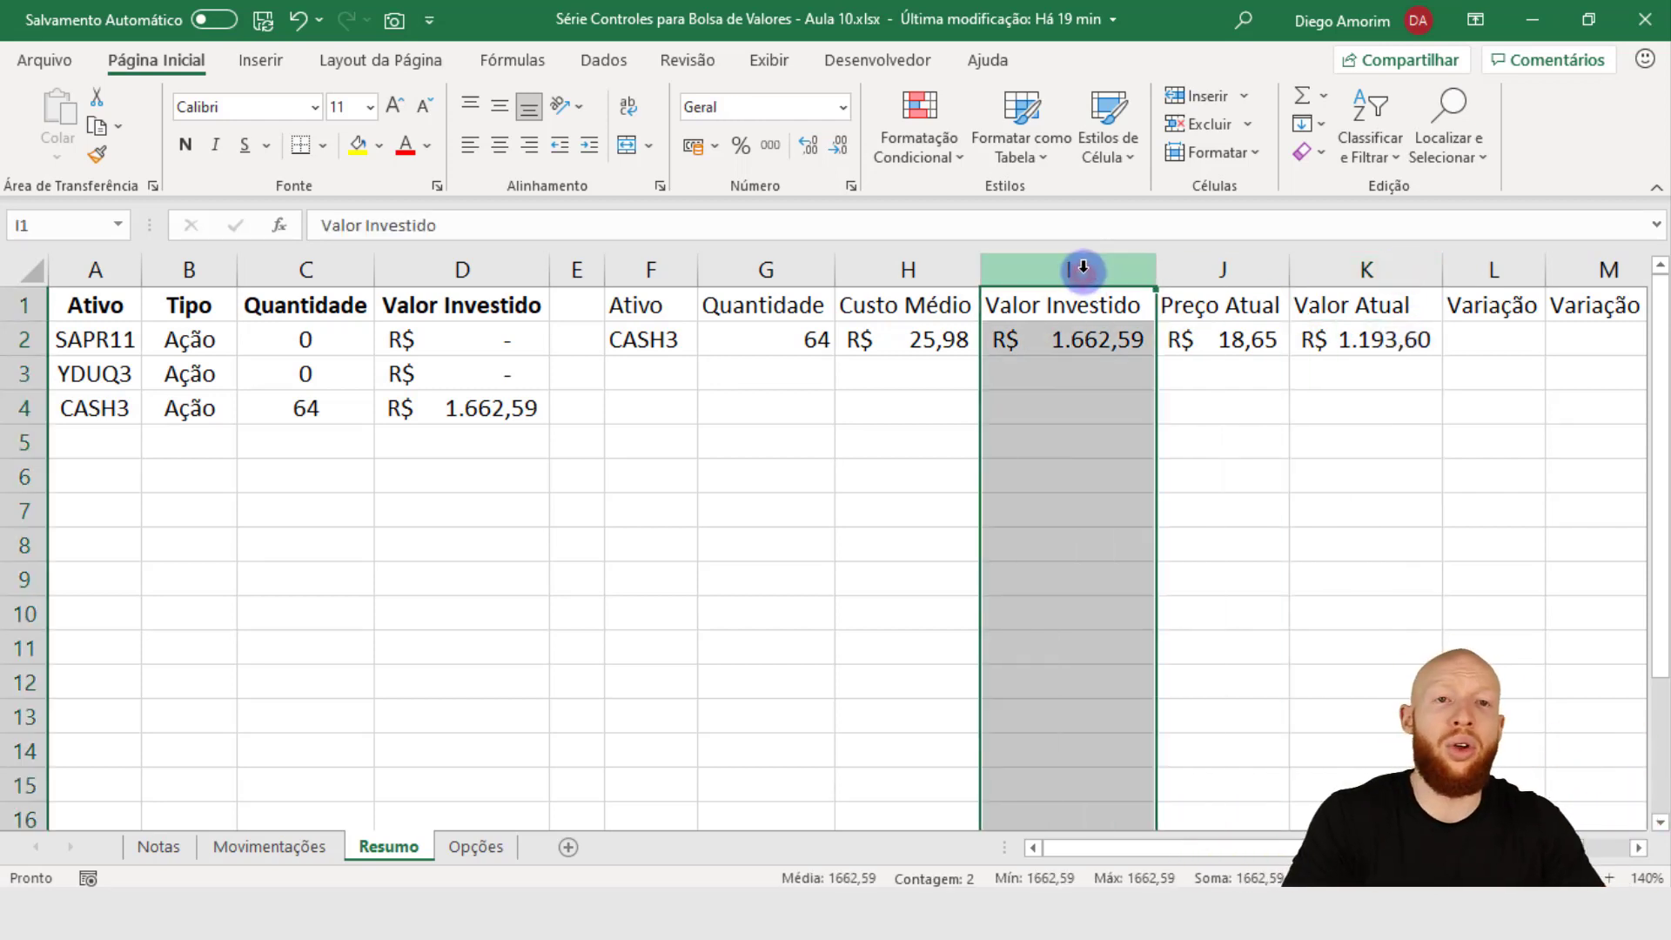
Step: Calculate the Variação of CASH3 in L2 as current value minus invested value with =K2-I2
left_click(1508, 347)
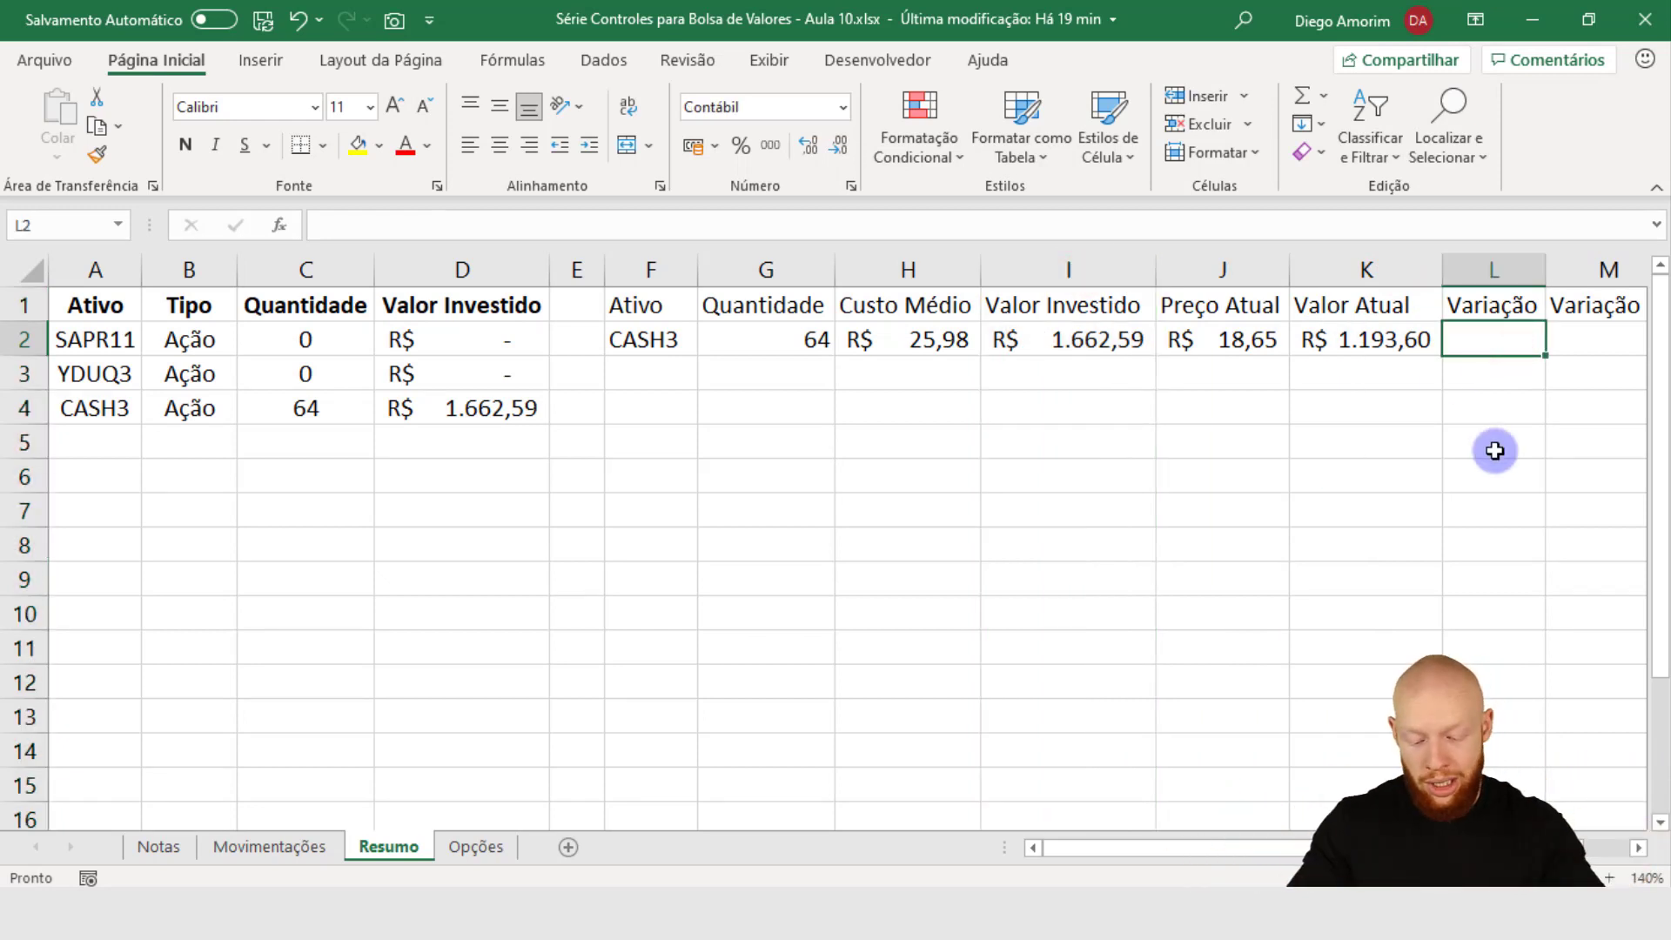
type("=")
left_click(1344, 342)
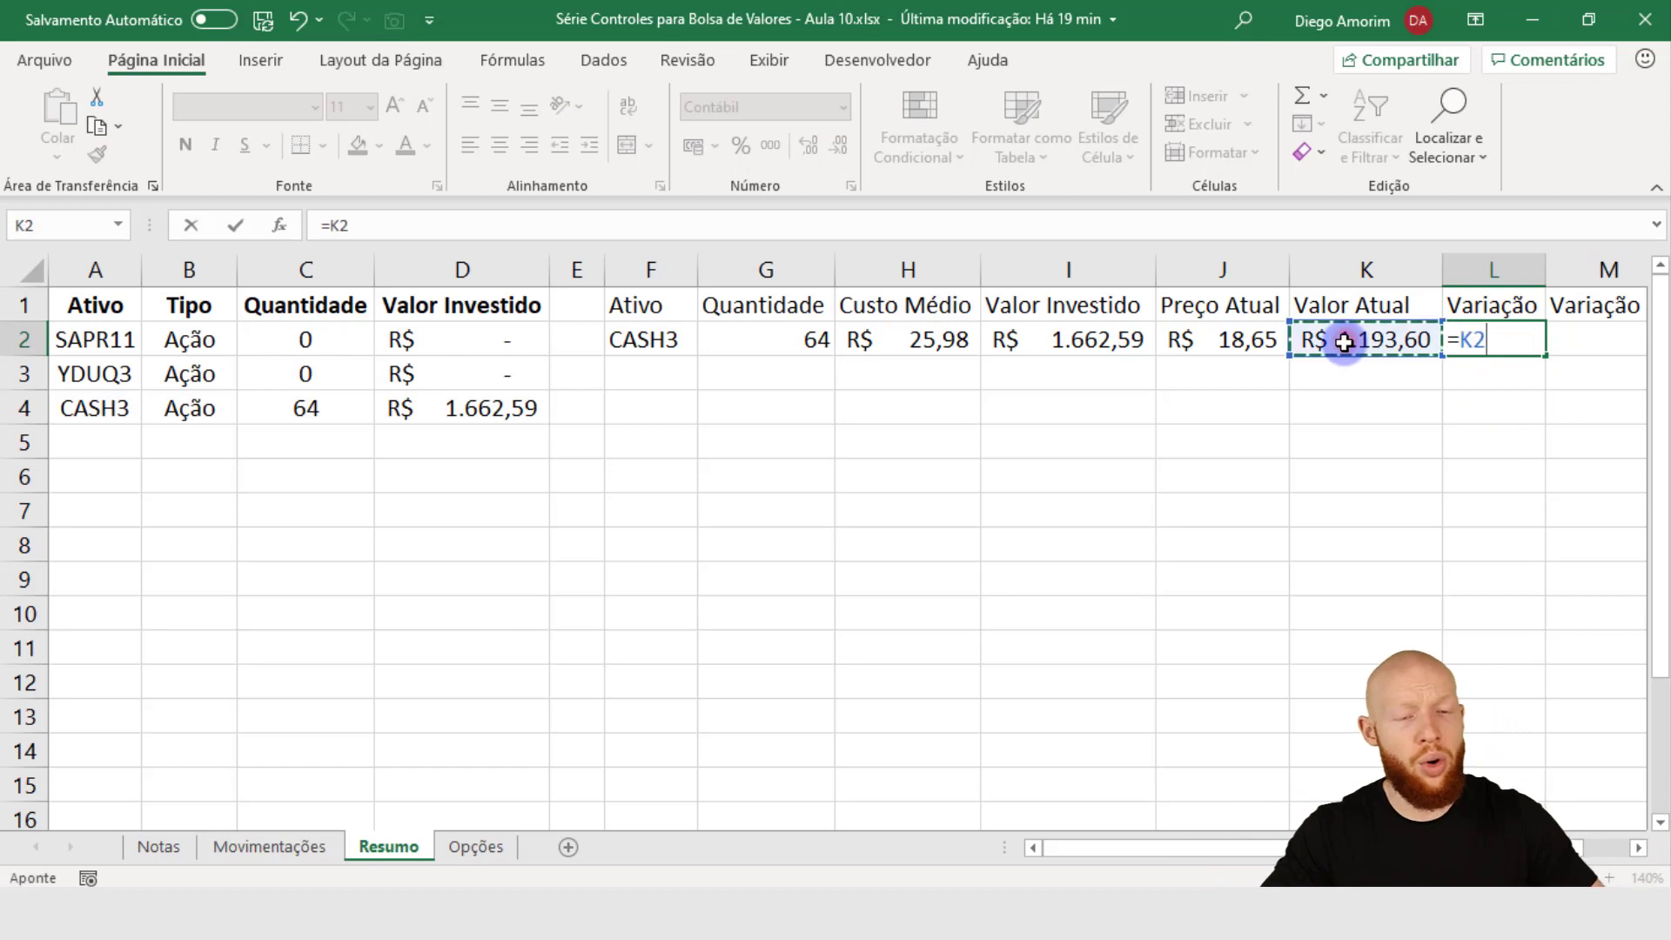
type("-")
left_click(1095, 347)
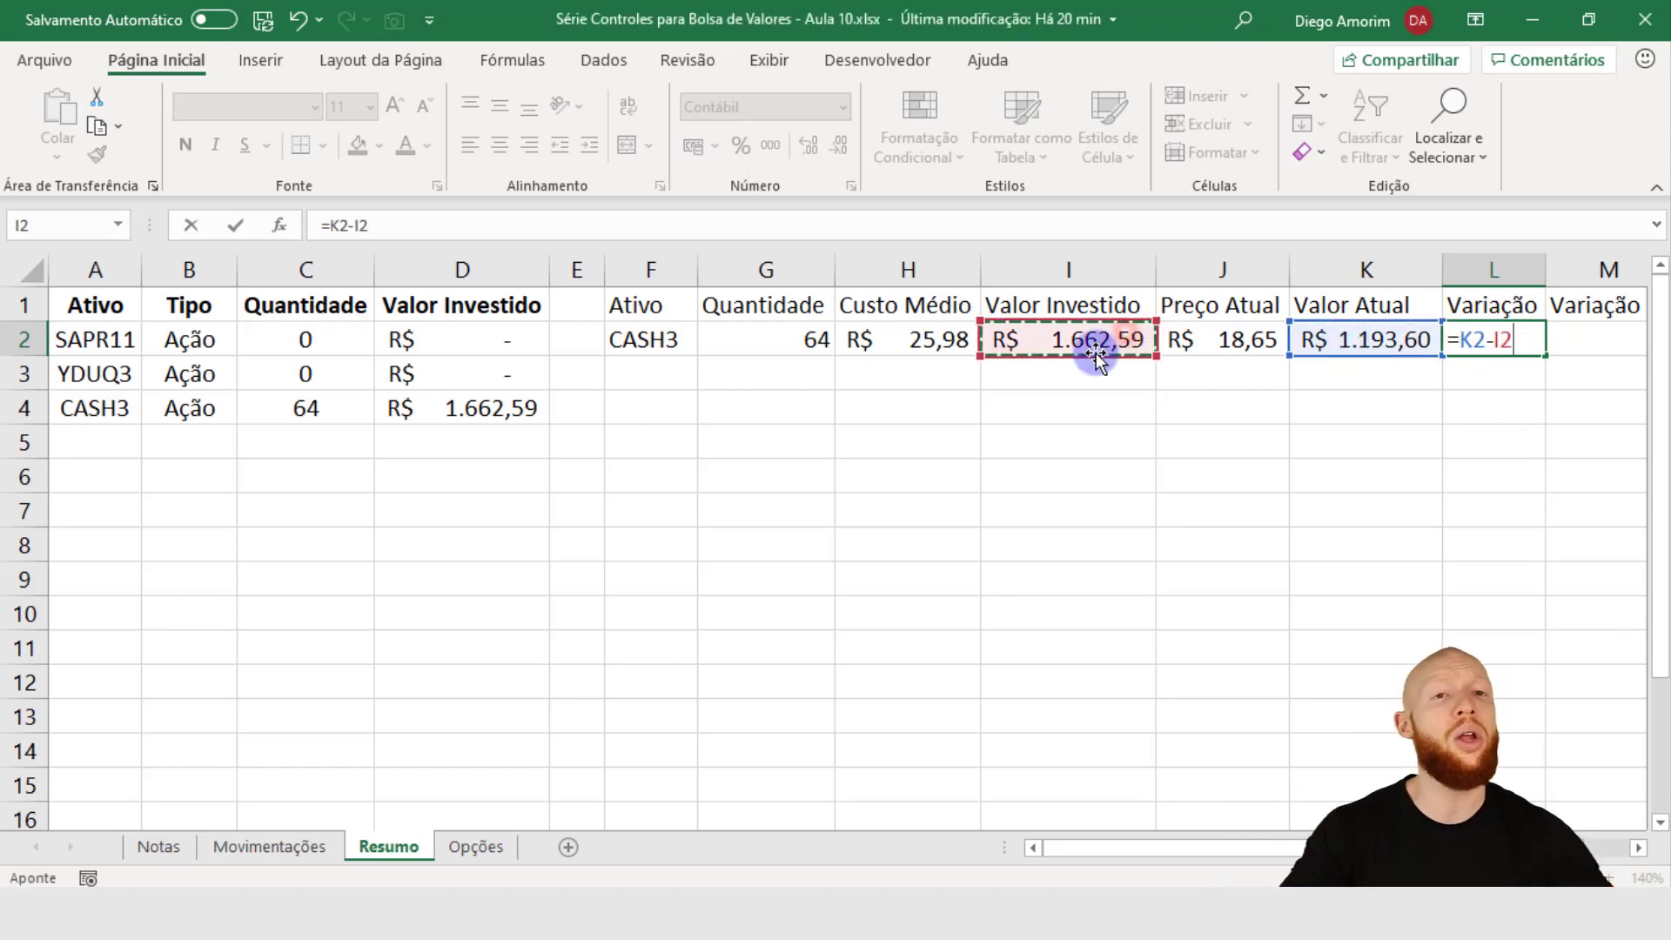
key("Return")
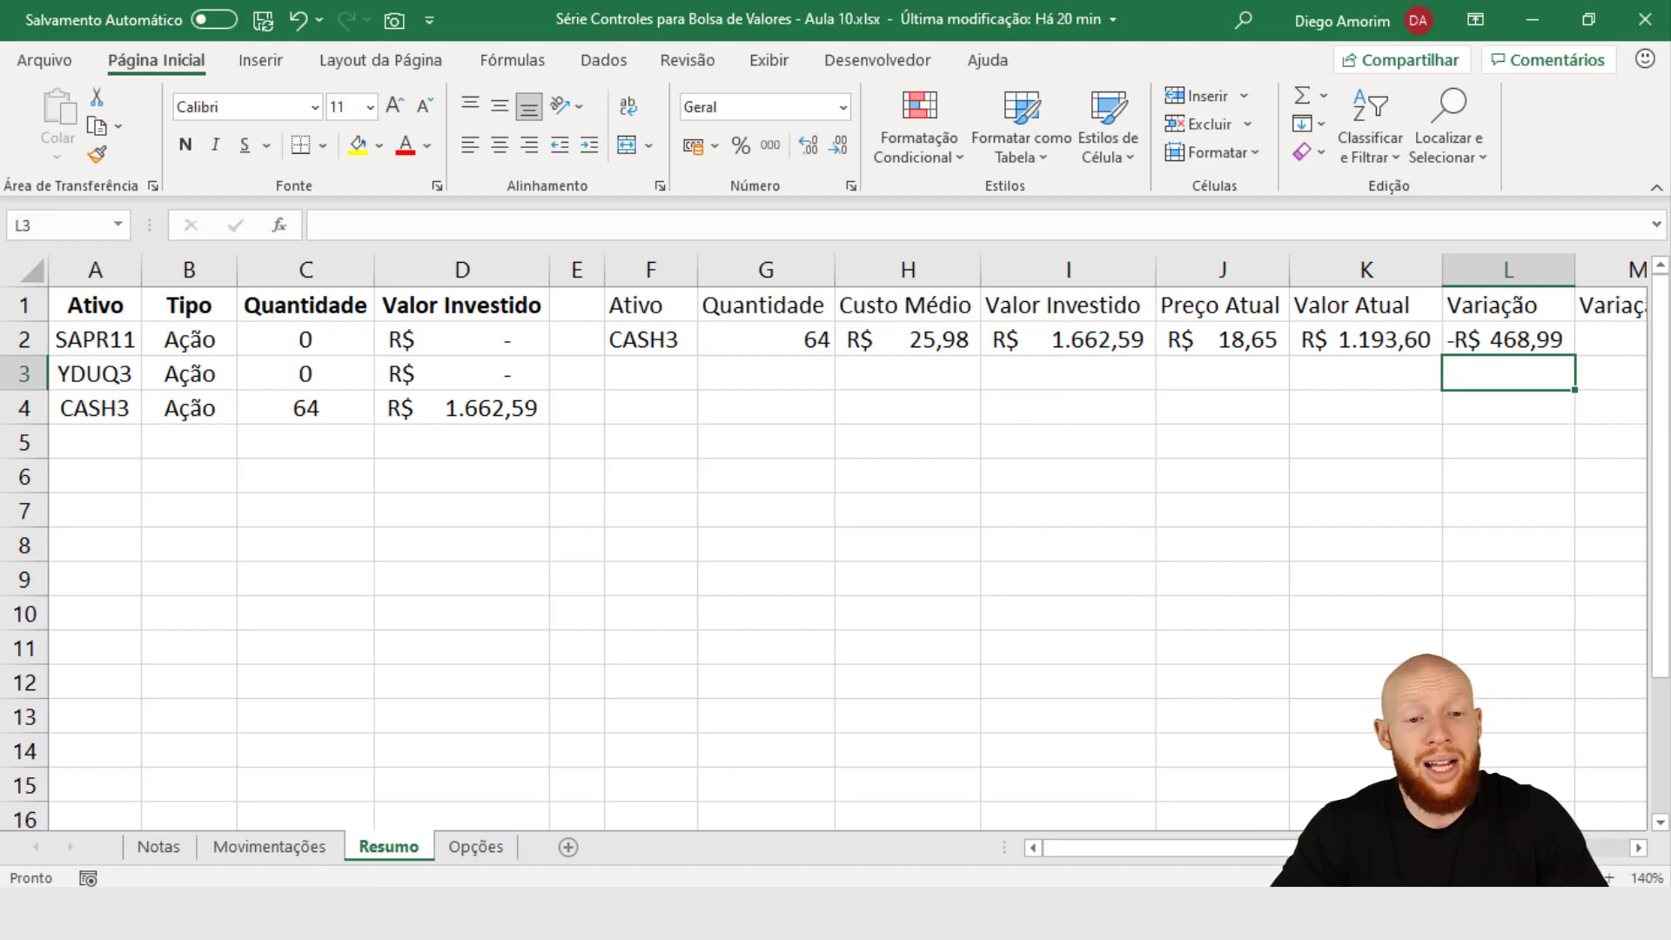
Step: Calculate the Variação % of CASH3 in M2 by dividing the variation by the invested value with =L2/I2
left_click(1637, 849)
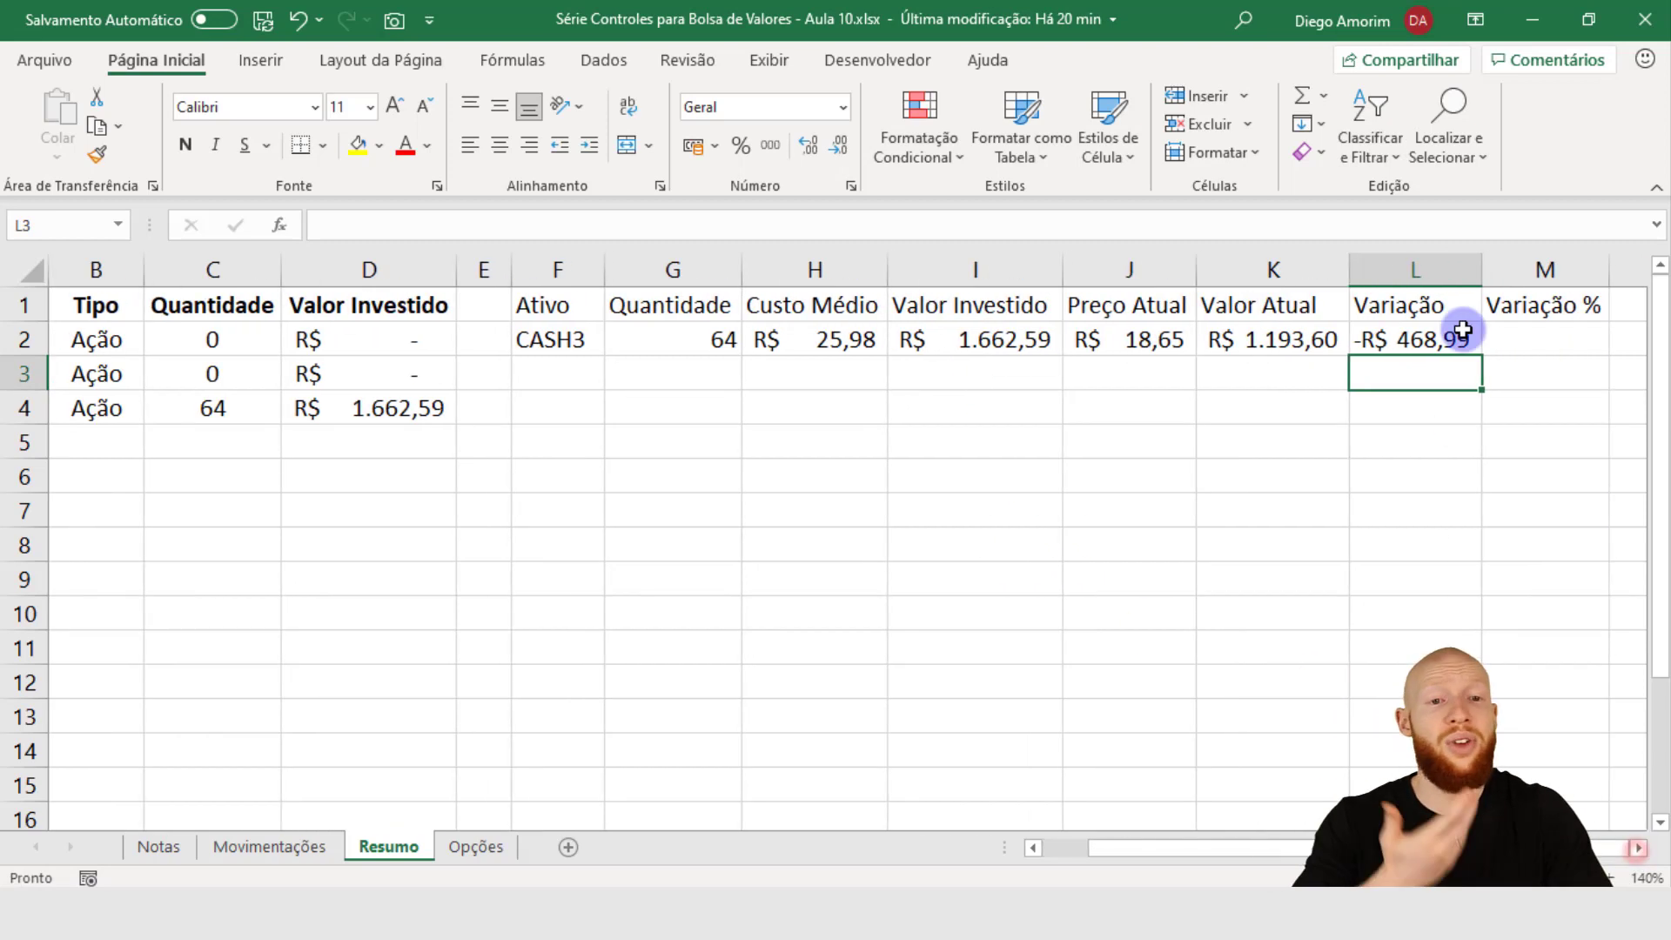
left_click(1404, 314)
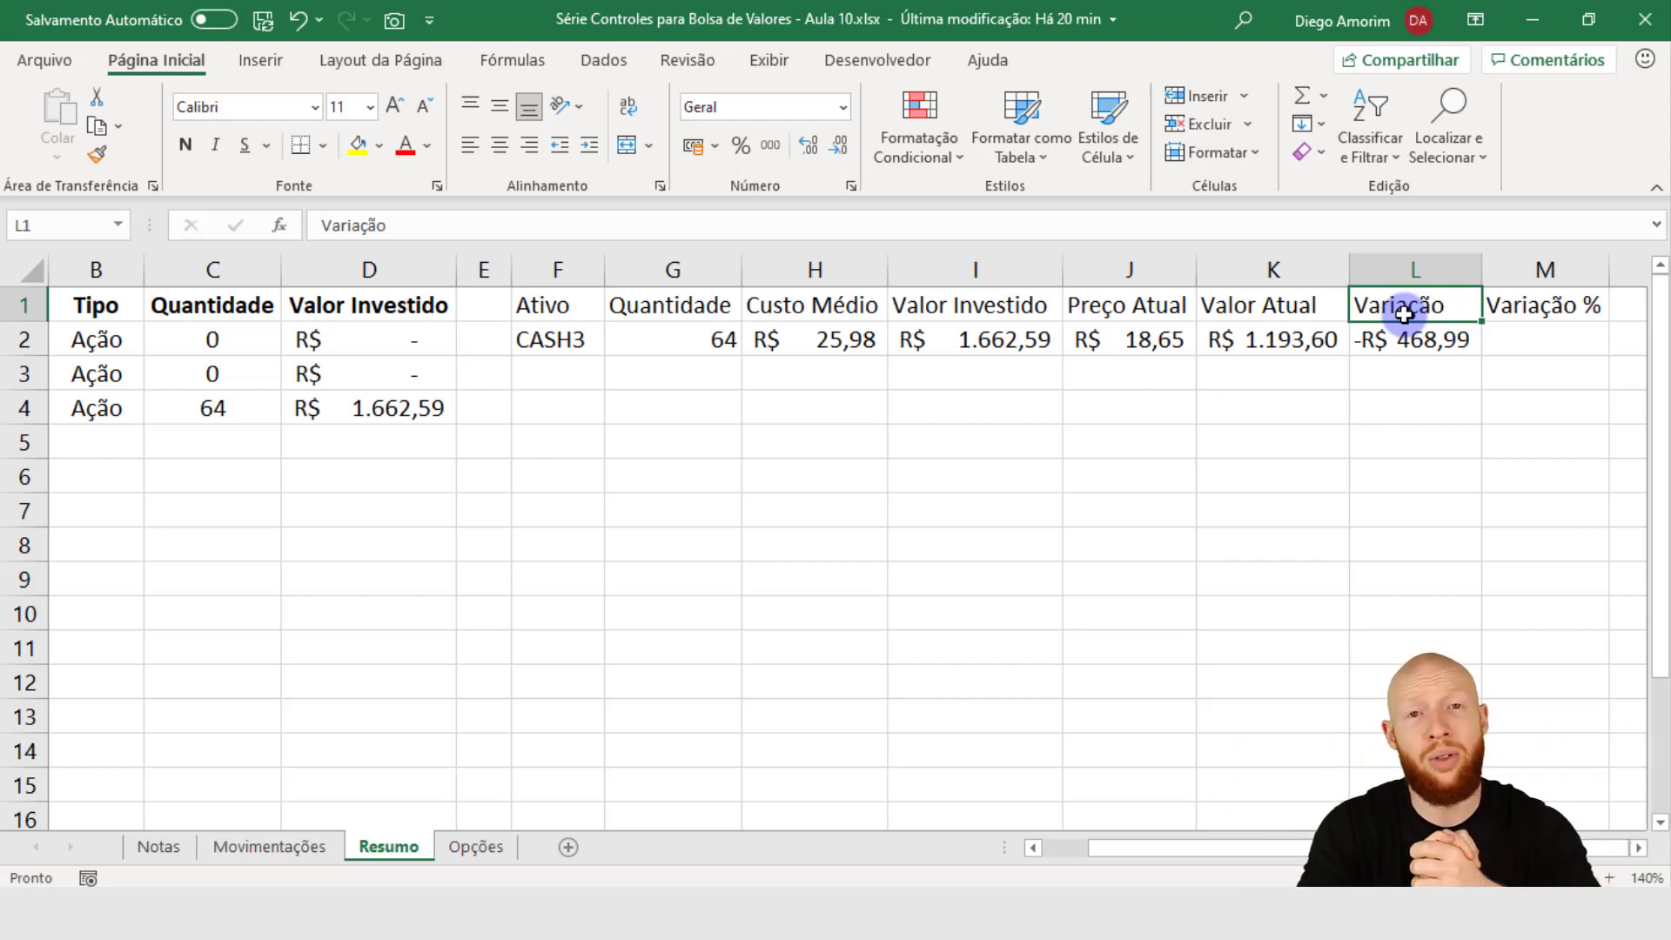
left_click(1442, 339)
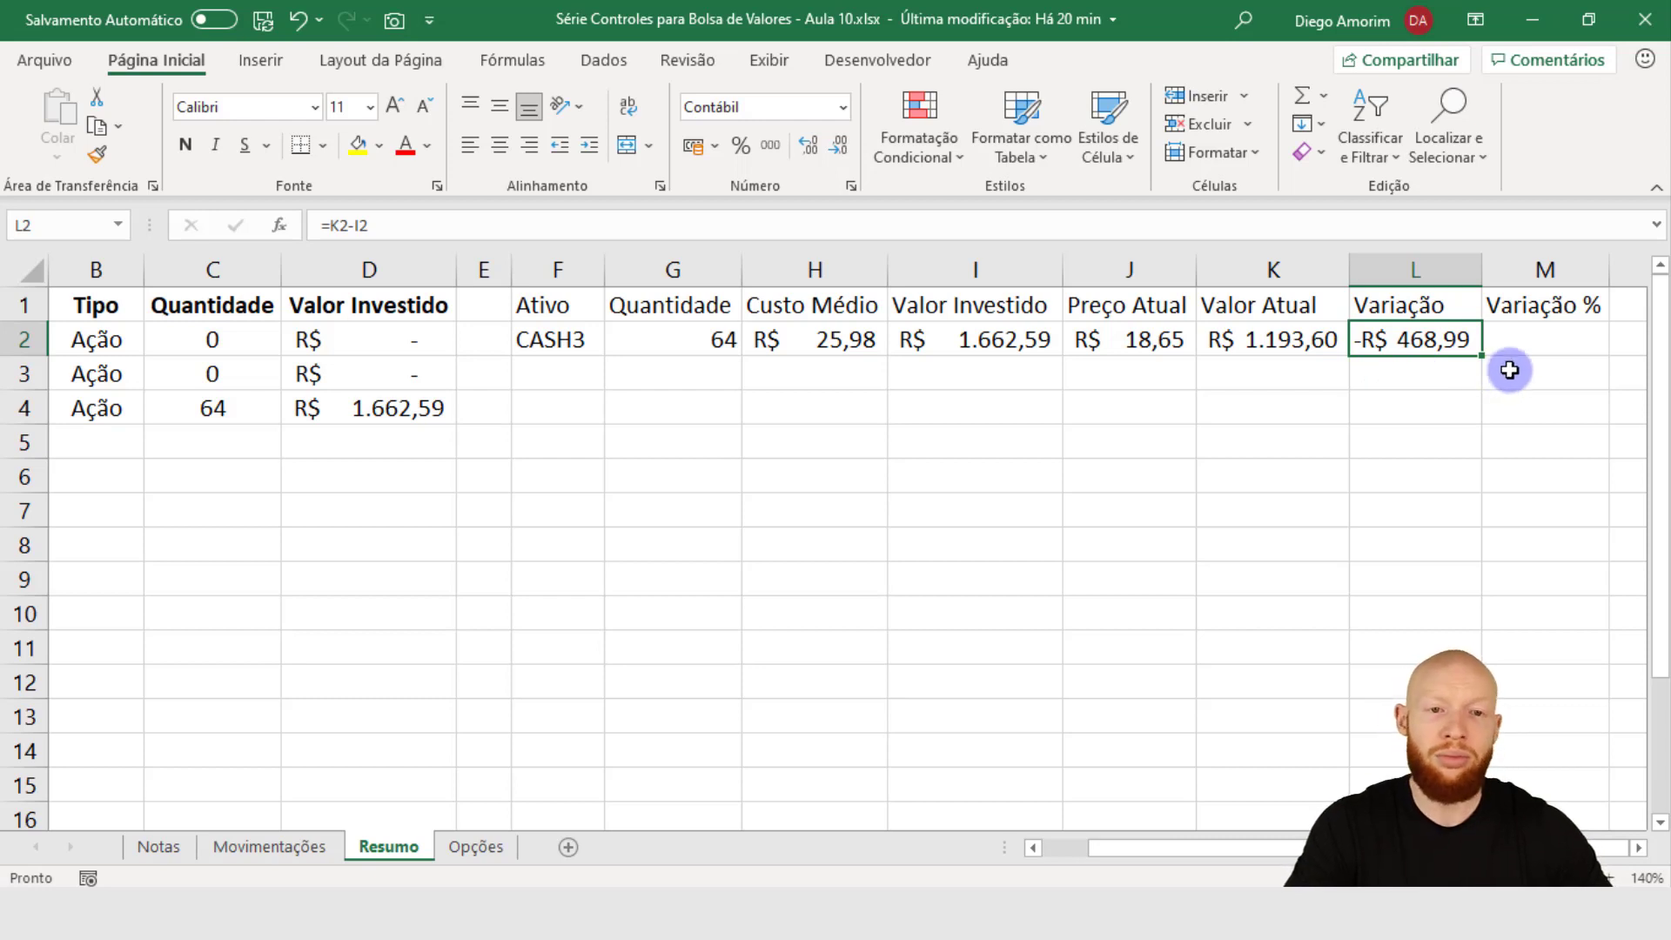
left_click(1536, 340)
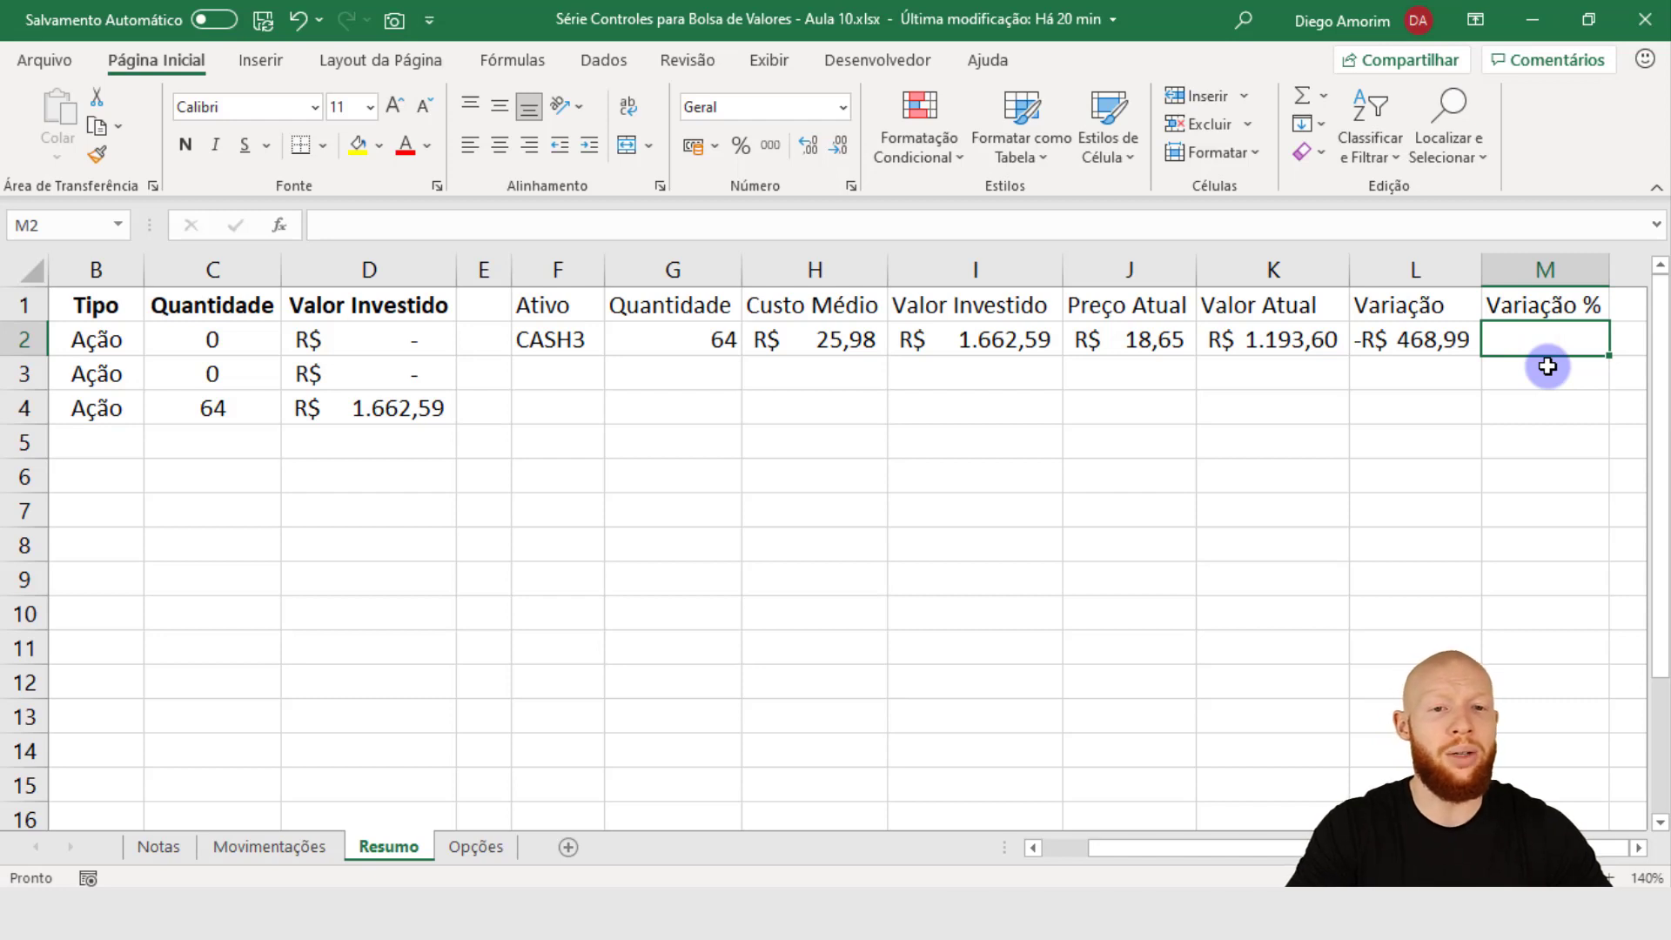
left_click(1454, 345)
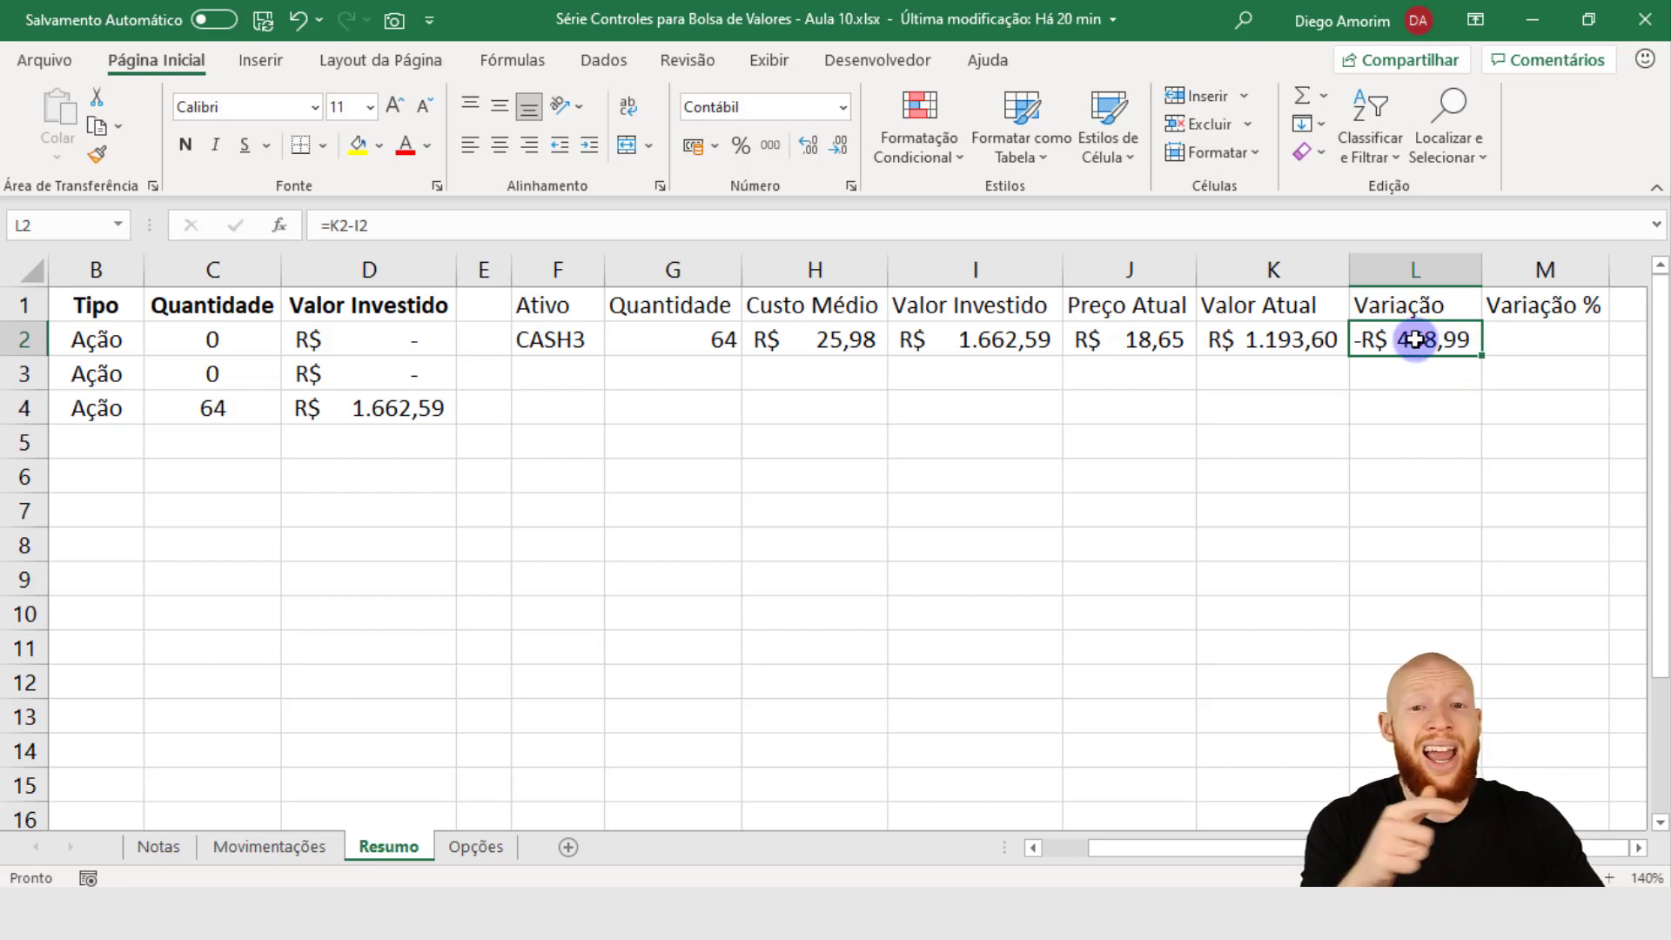
left_click(1007, 338)
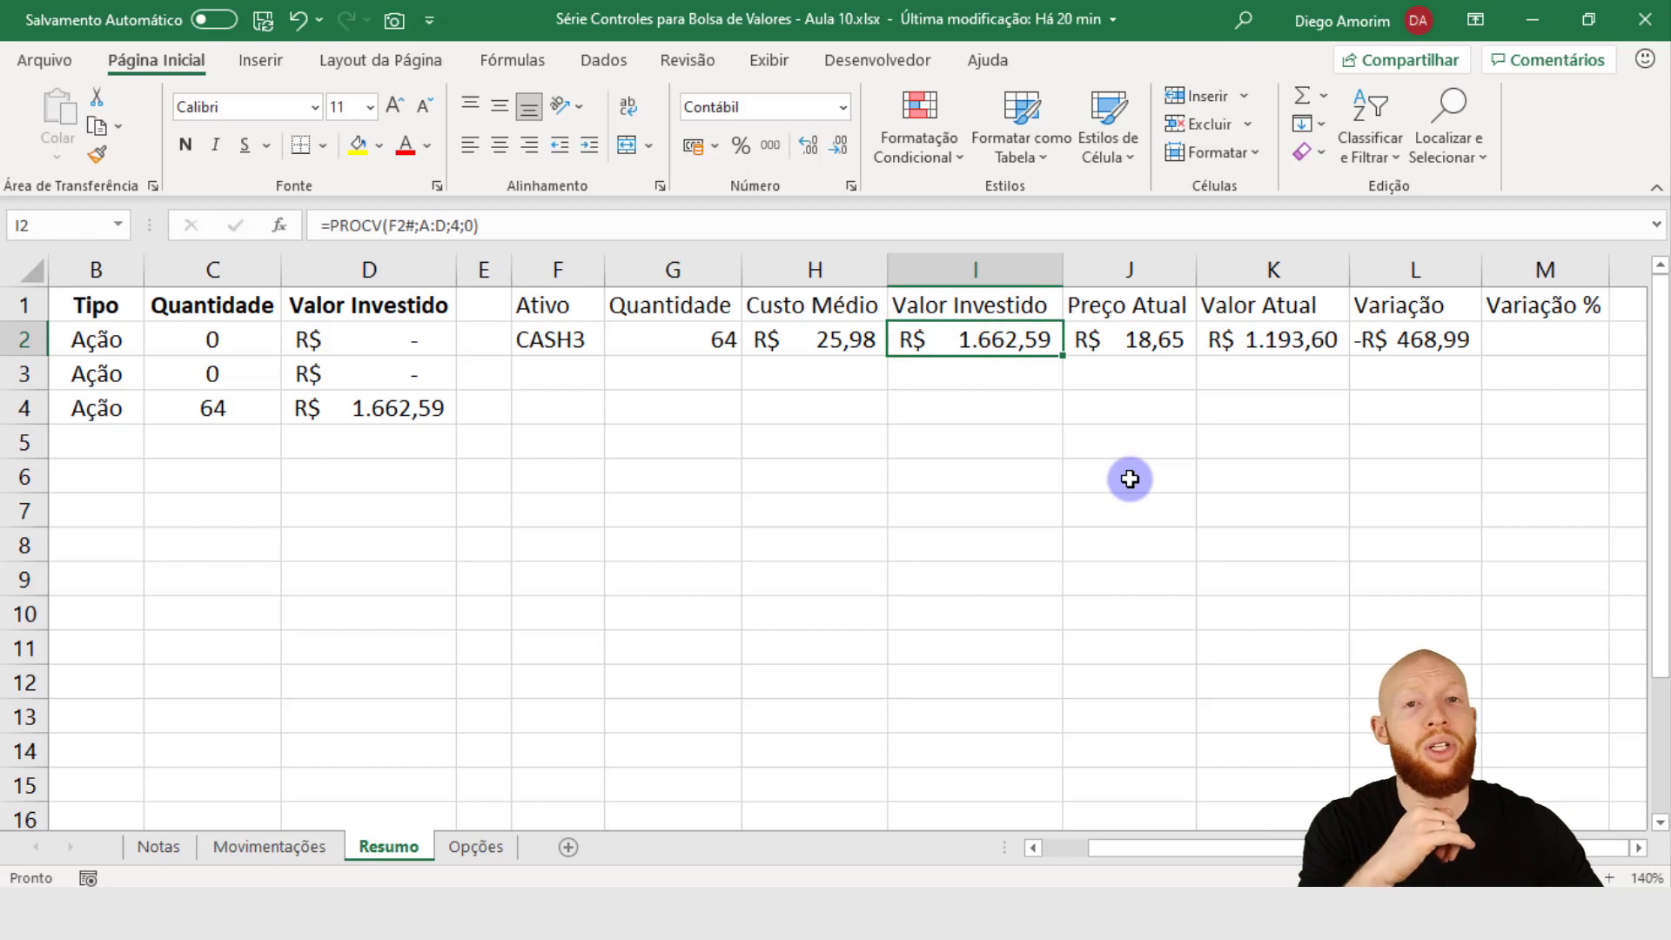
left_click(1520, 343)
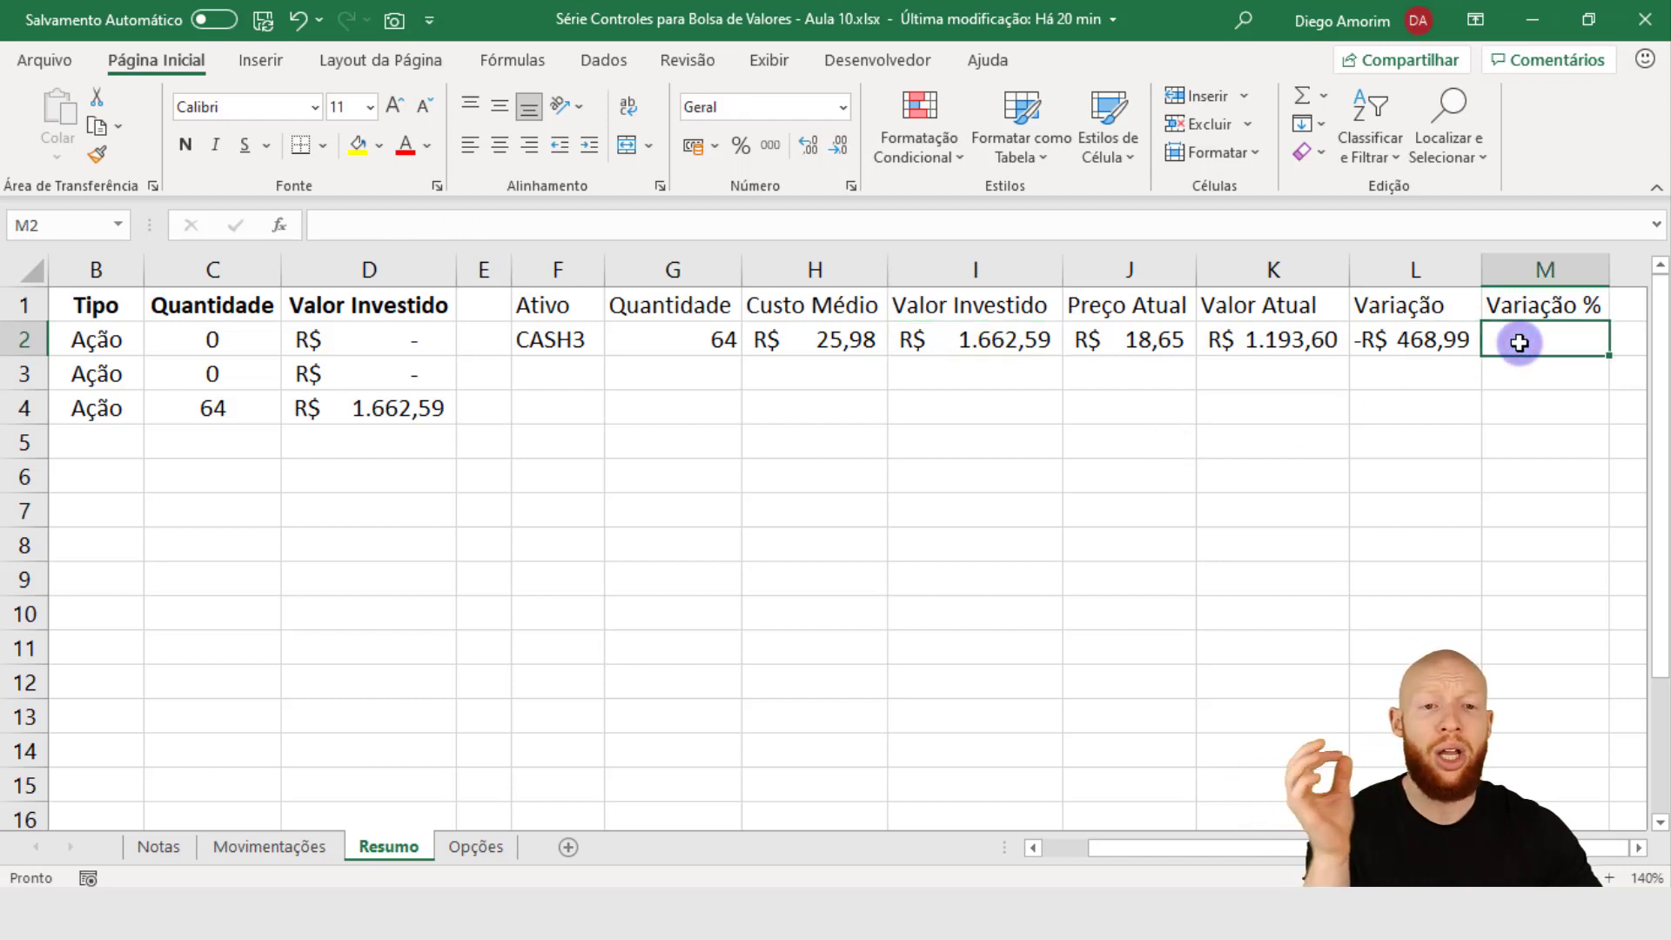
type("=")
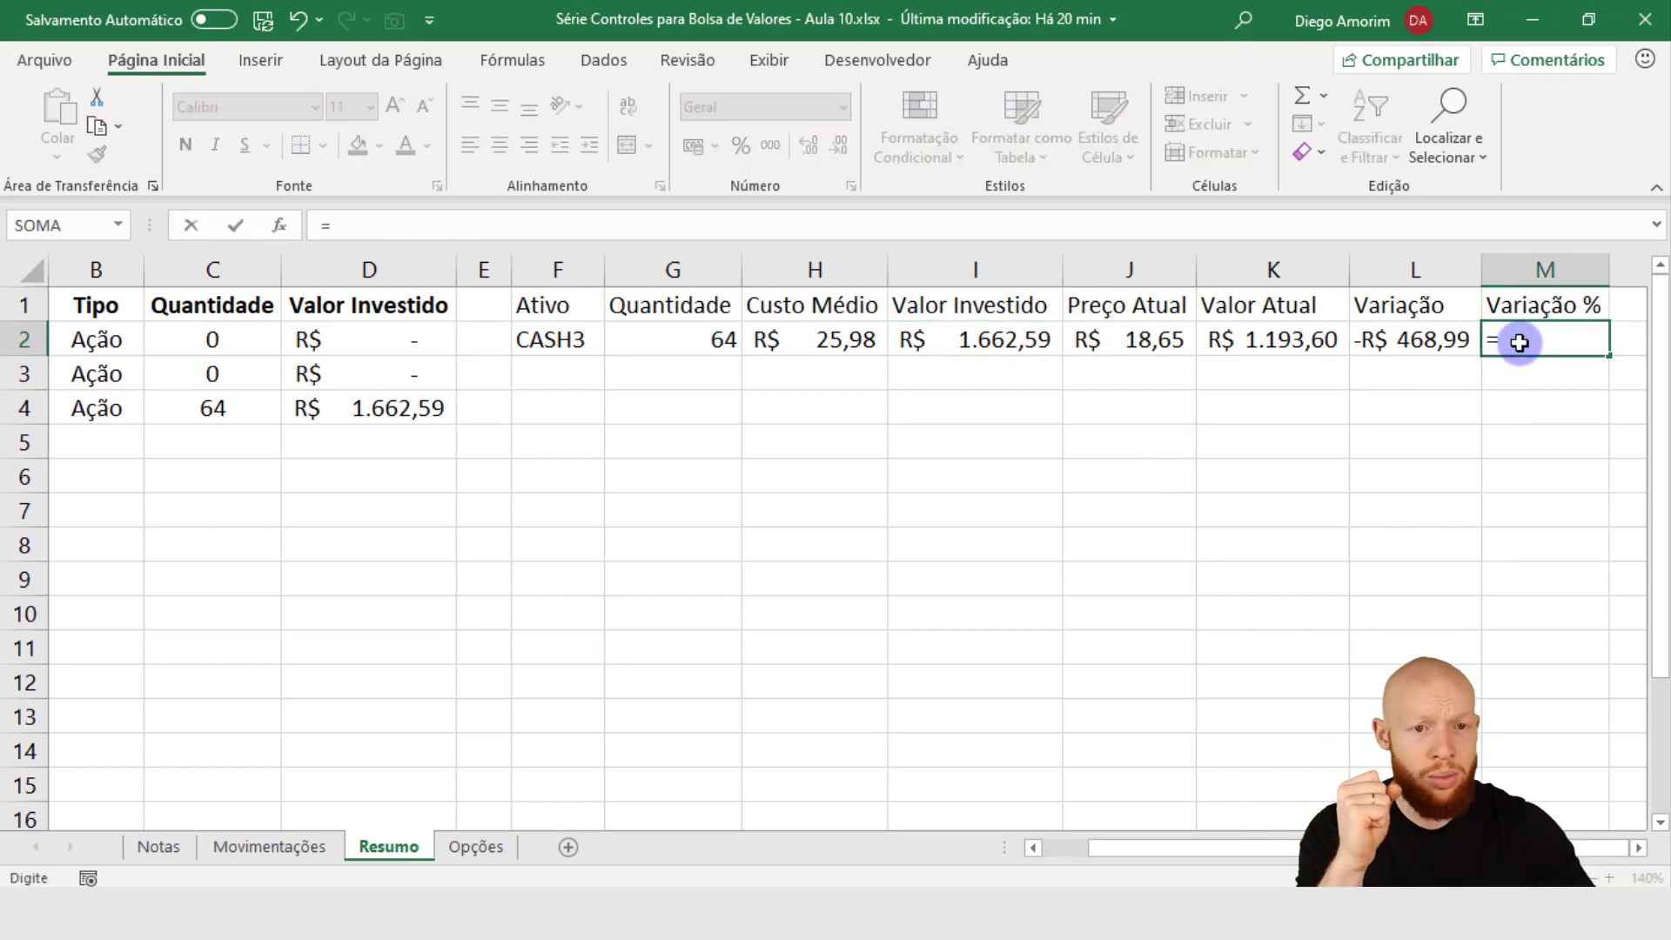
left_click(1445, 342)
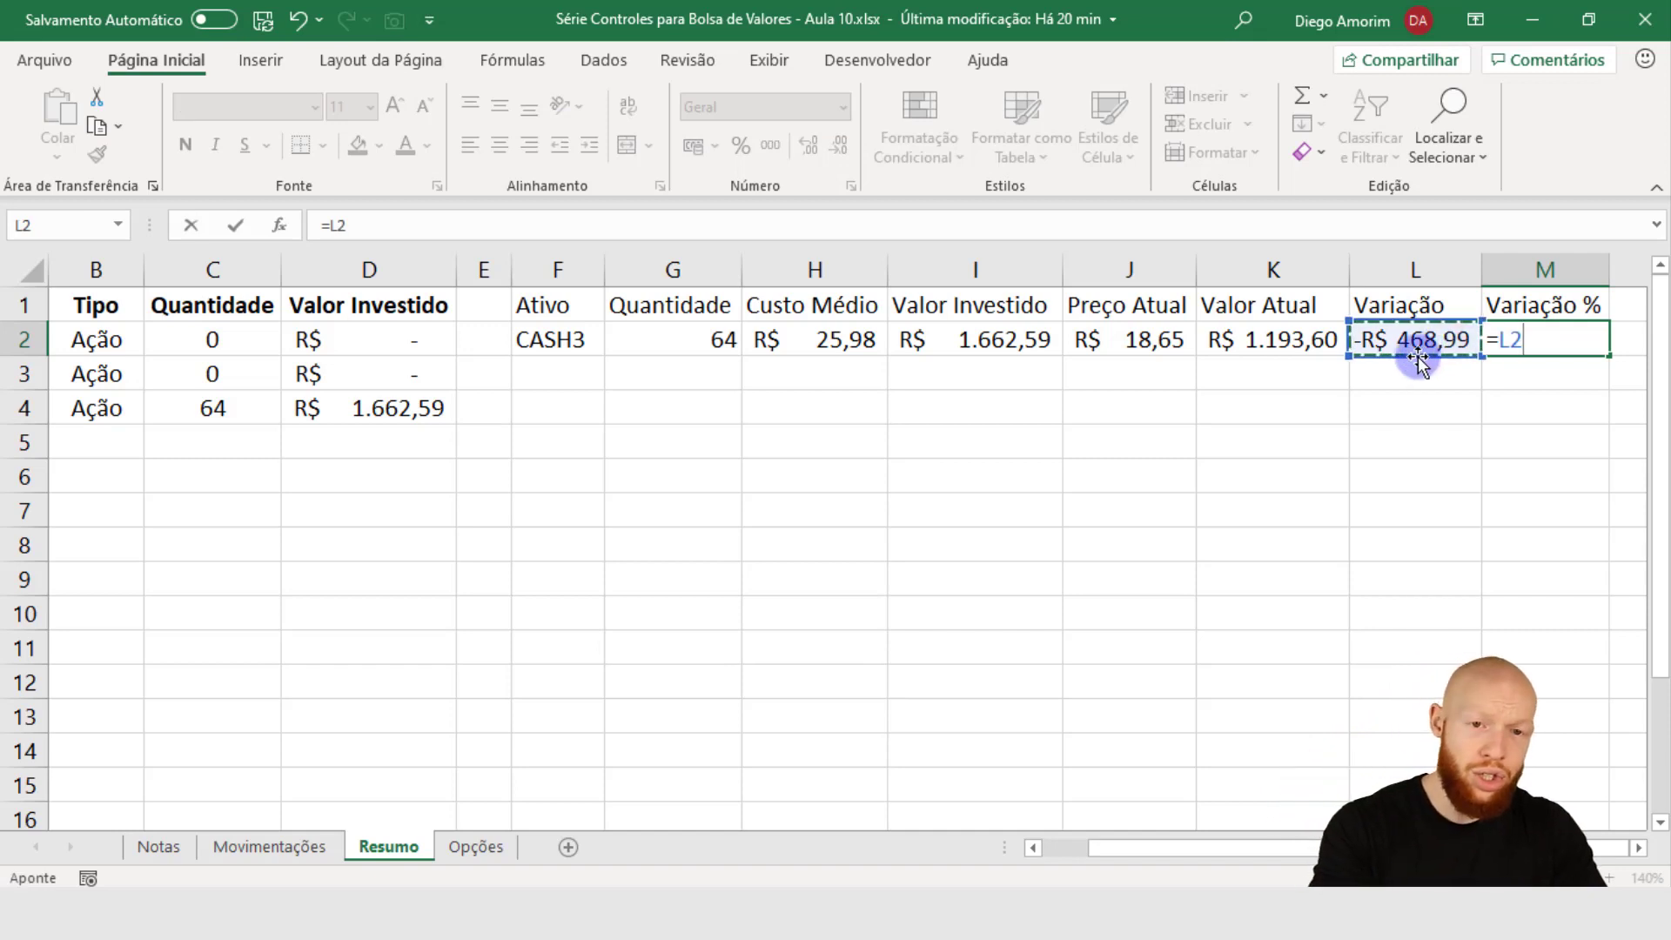
type("/")
left_click(939, 337)
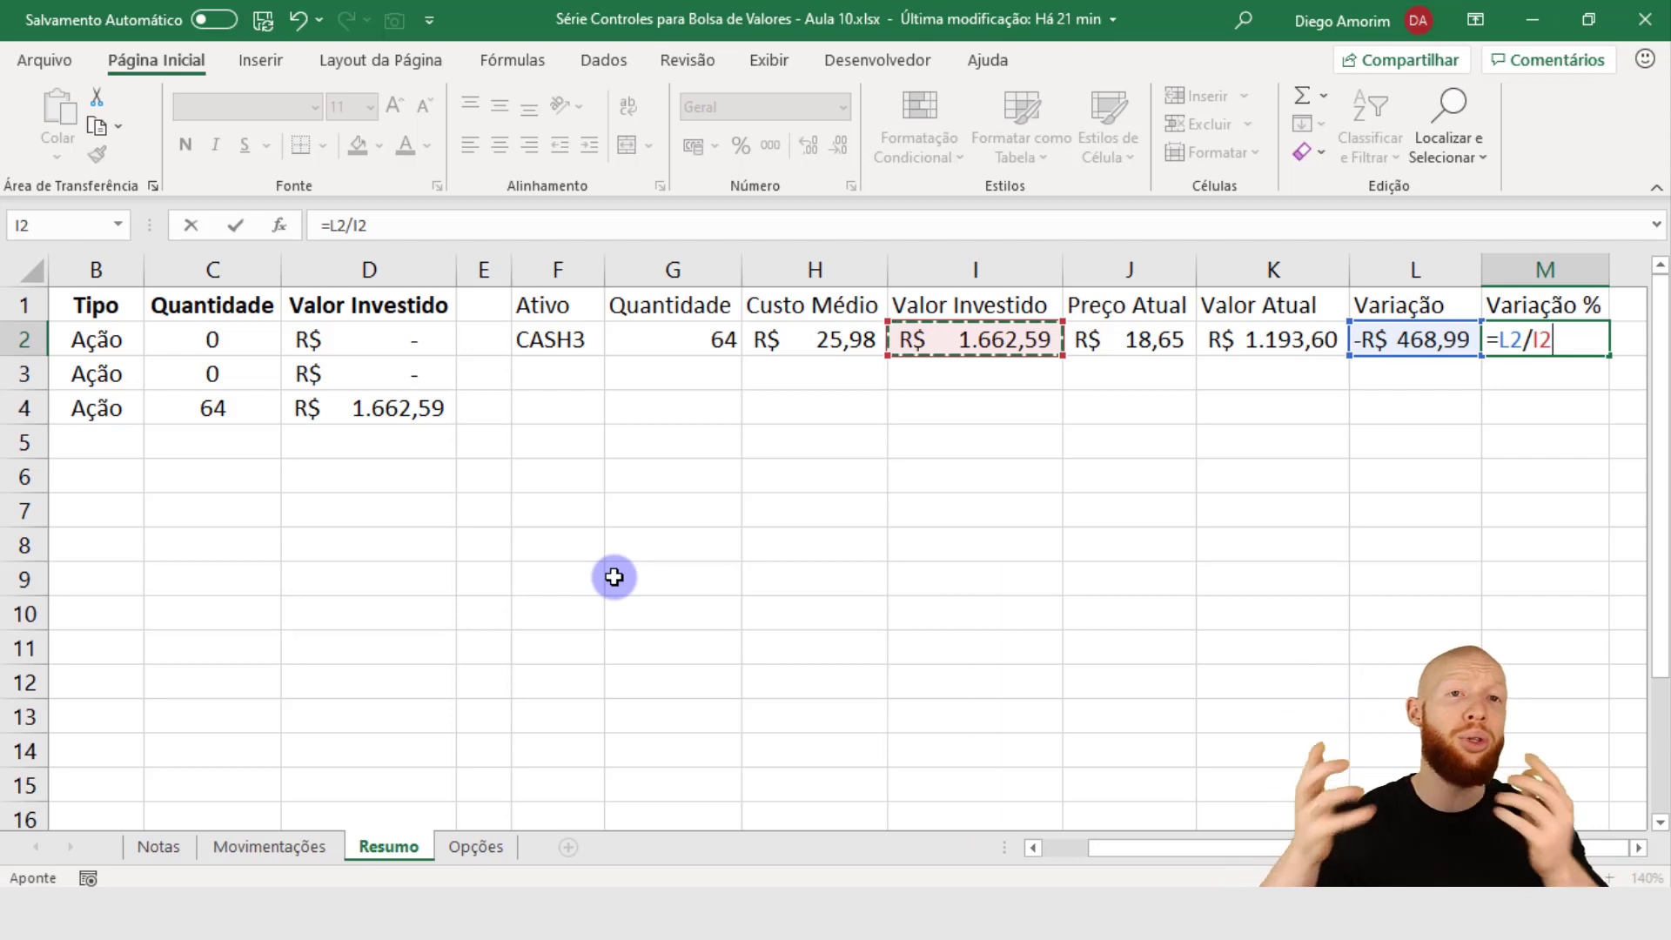
key("Return")
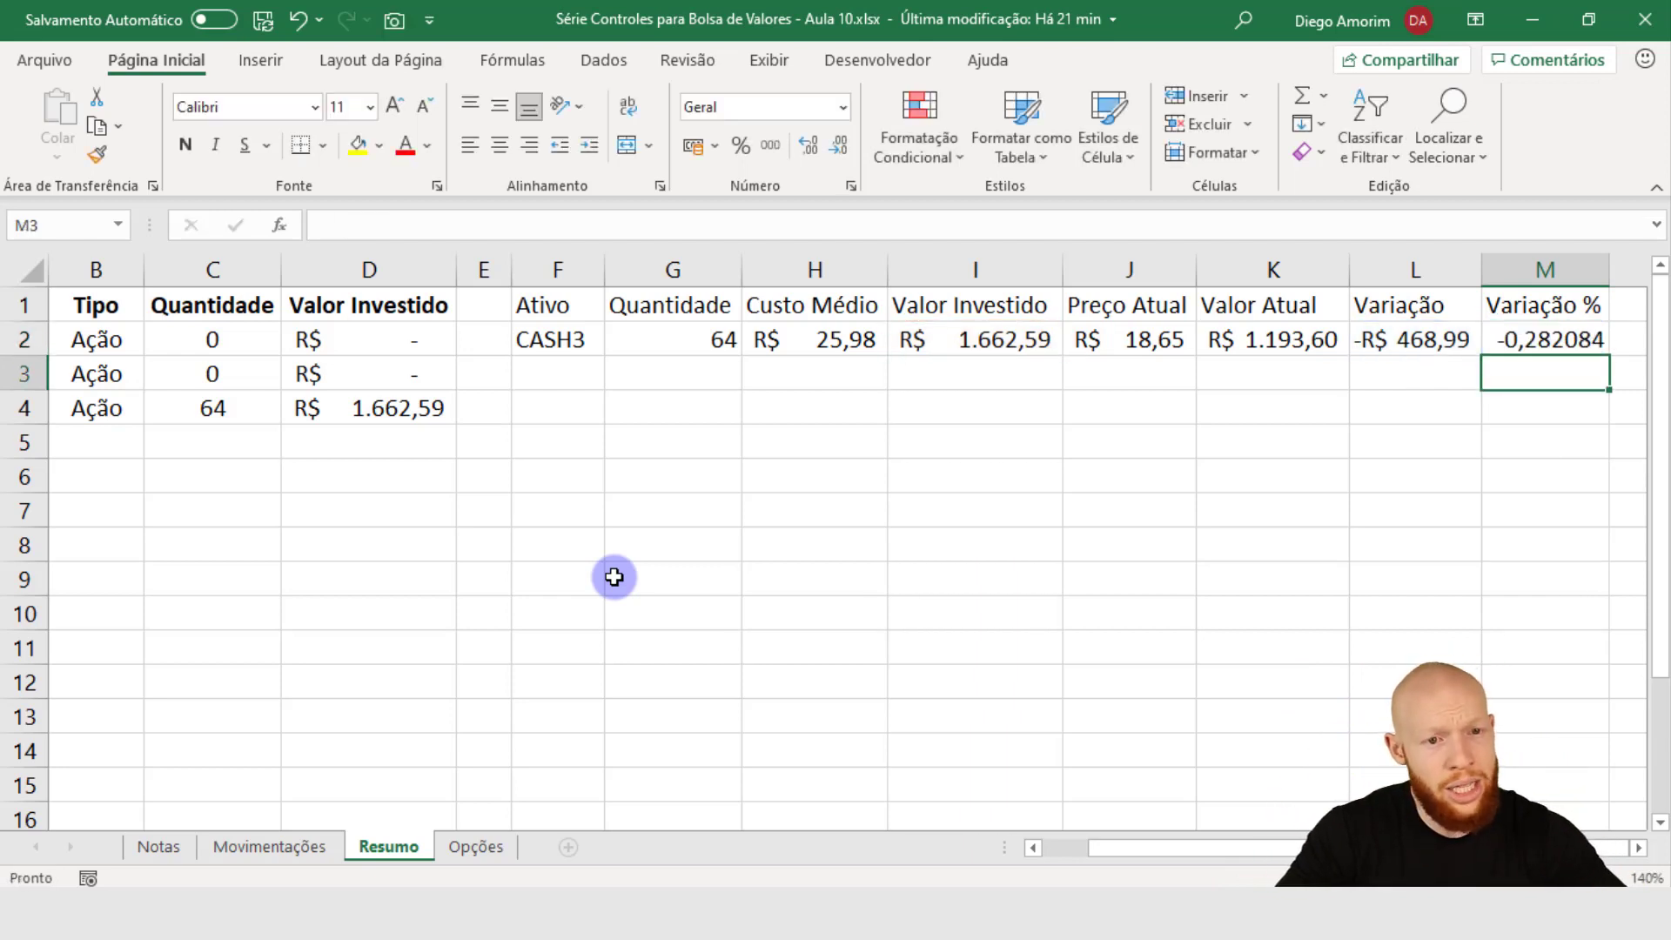
Step: Format the Variação % value of CASH3 in M2 as a percentage with one decimal place
left_click(1540, 336)
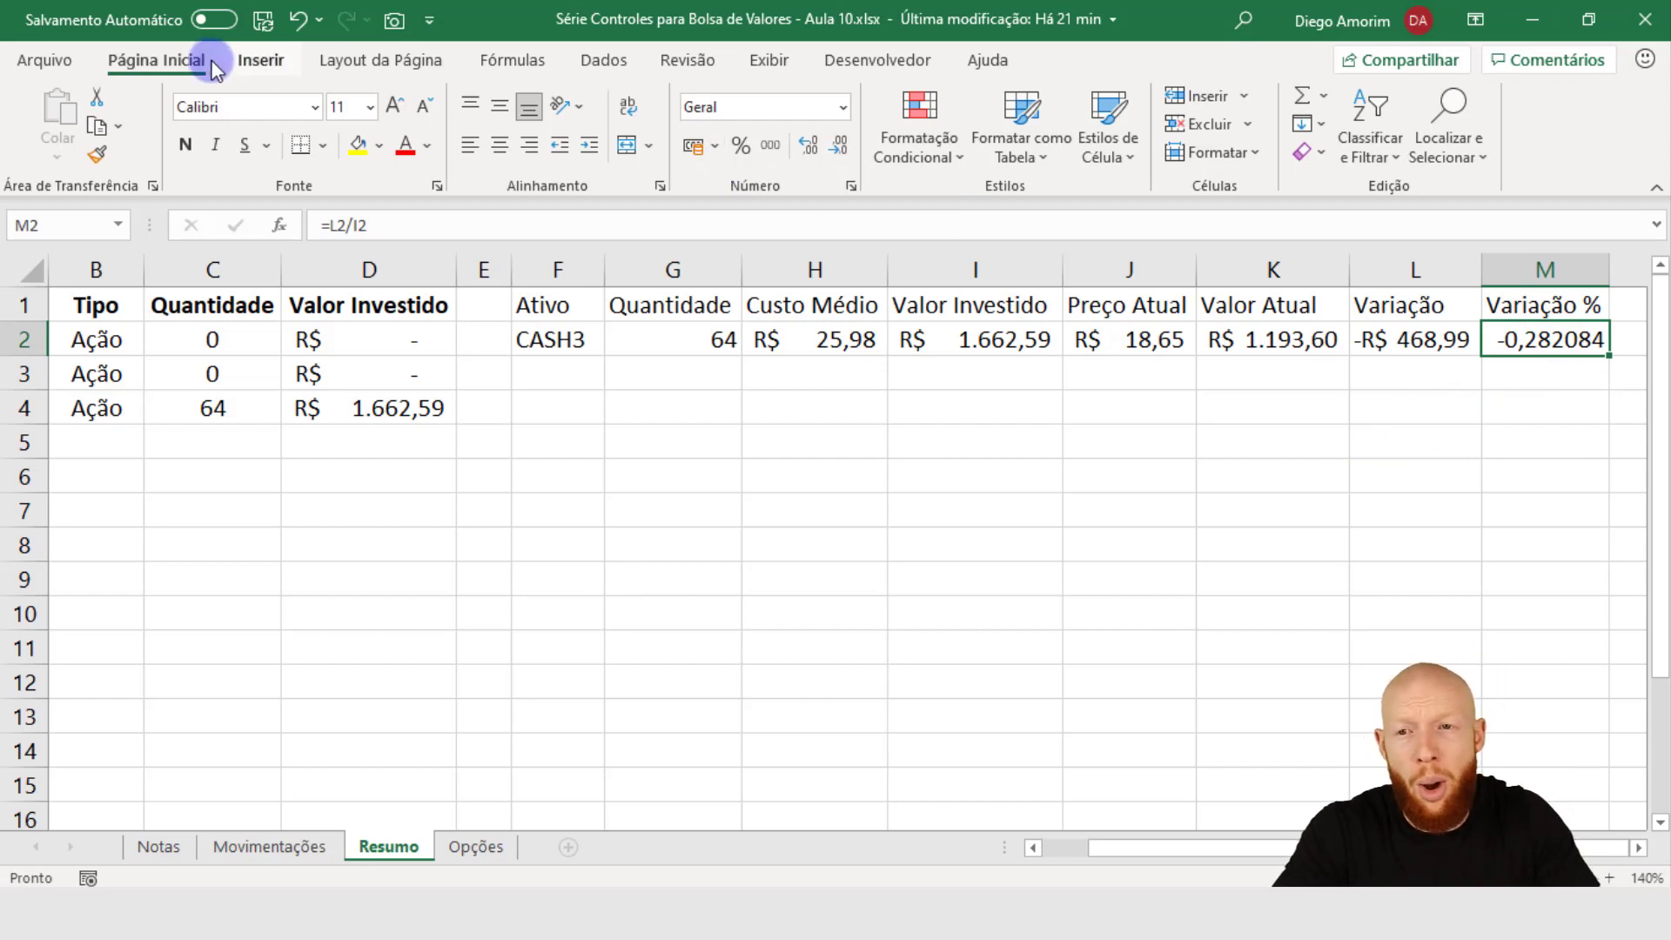
left_click(747, 148)
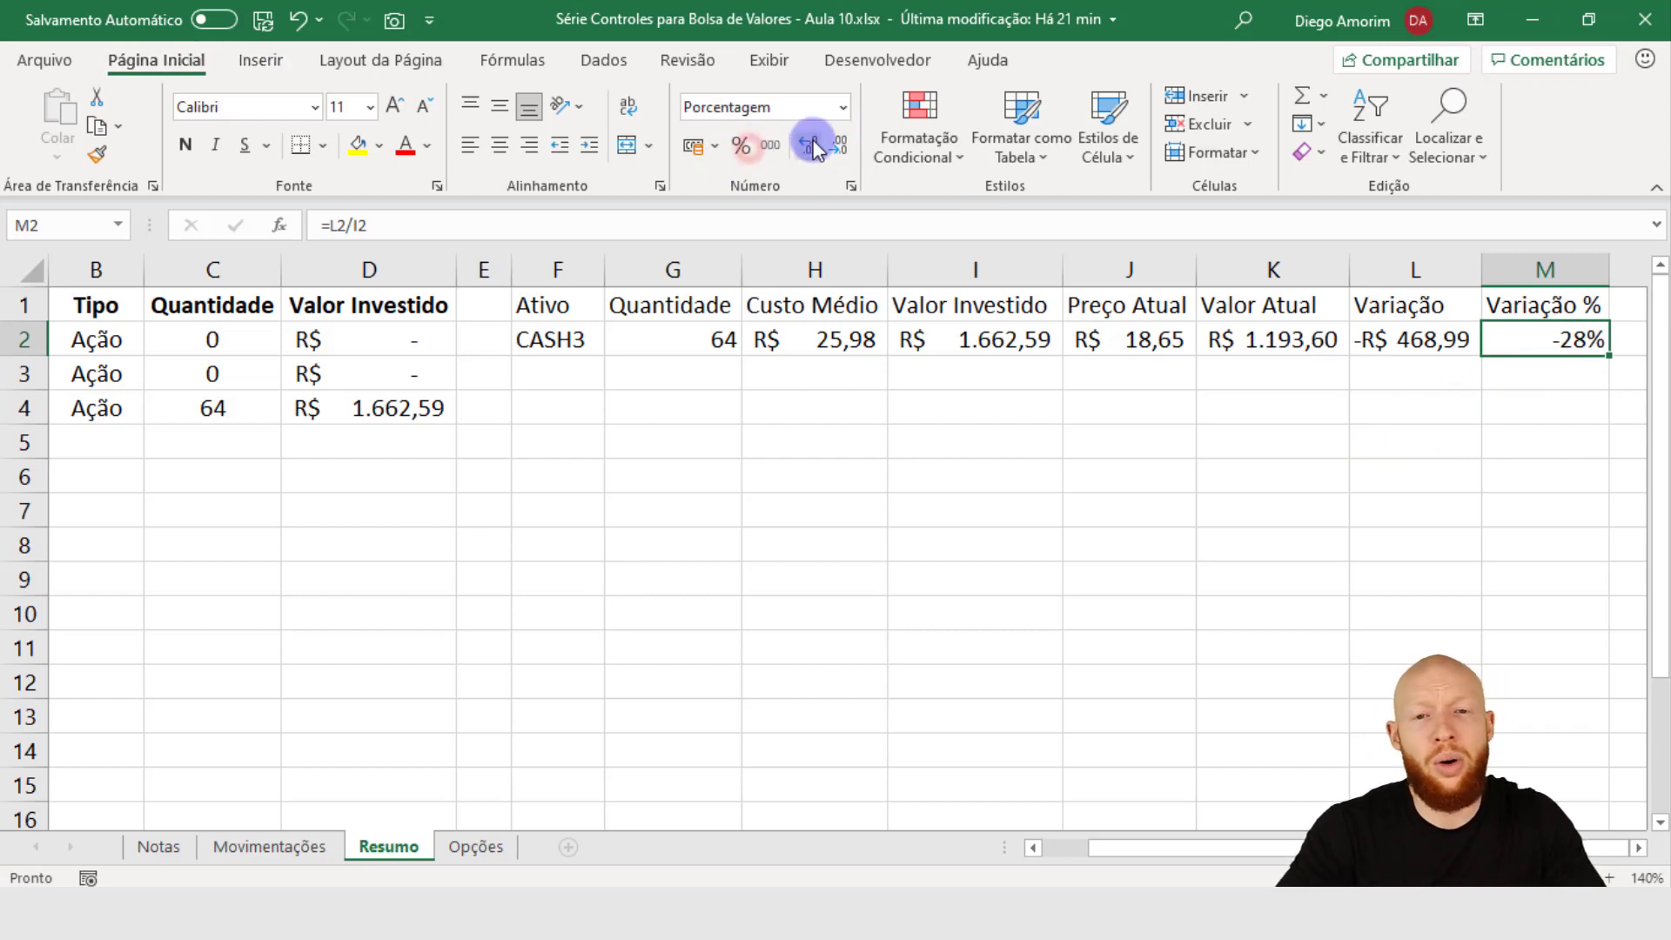
left_click(813, 141)
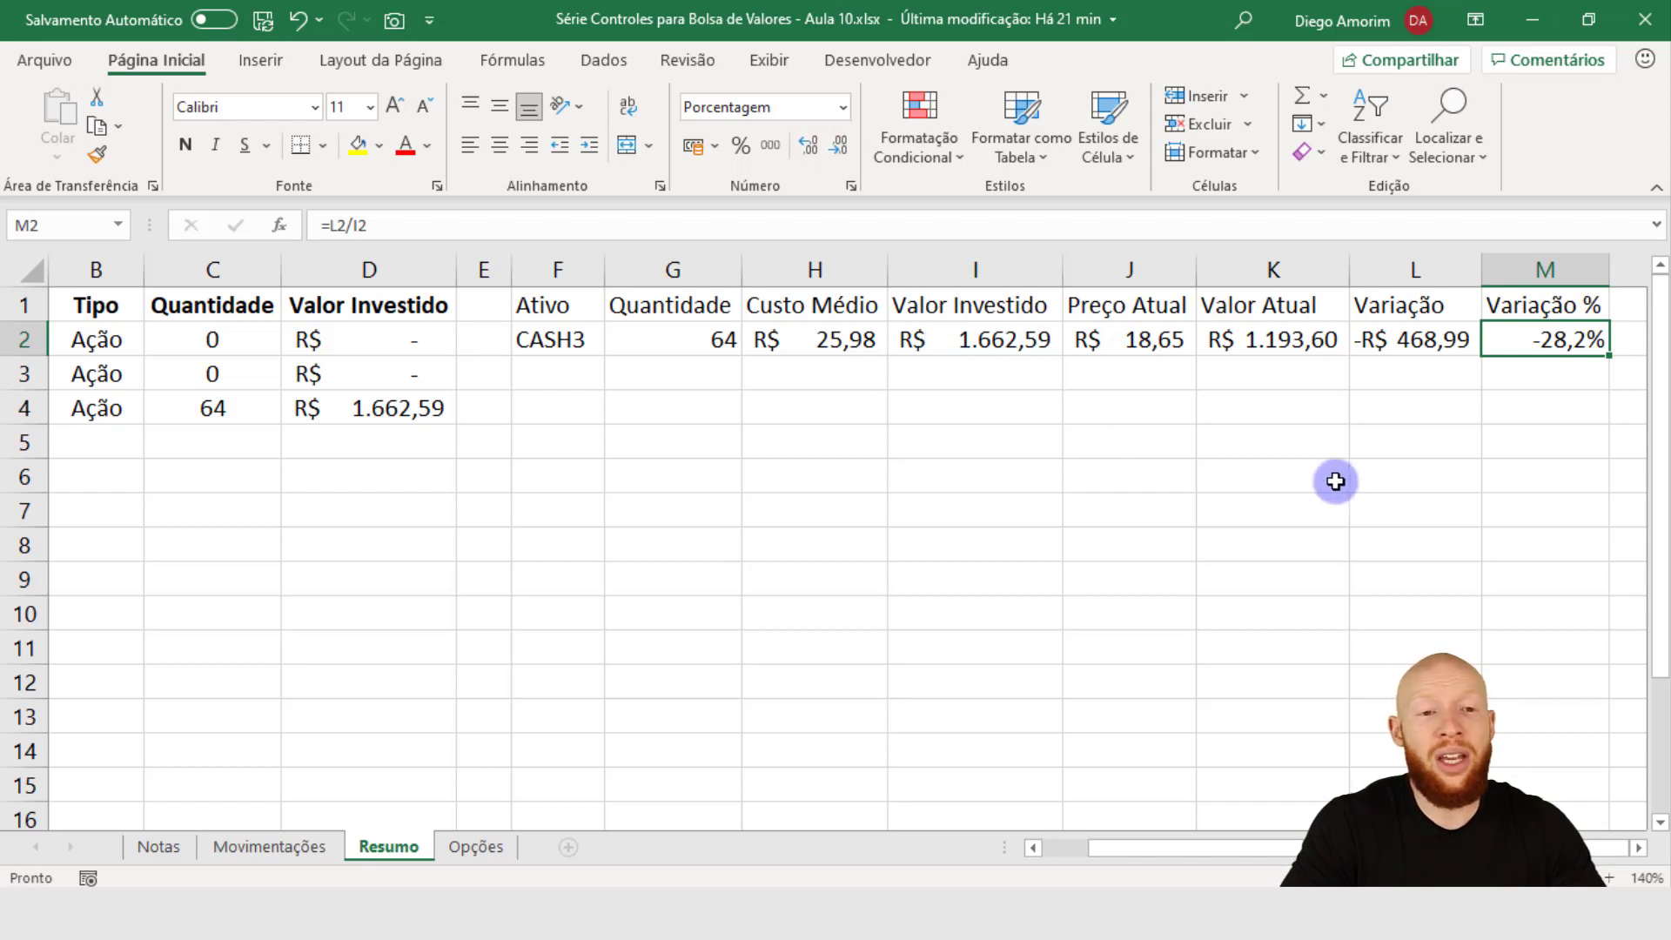
left_click(1454, 394)
left_click(1552, 340)
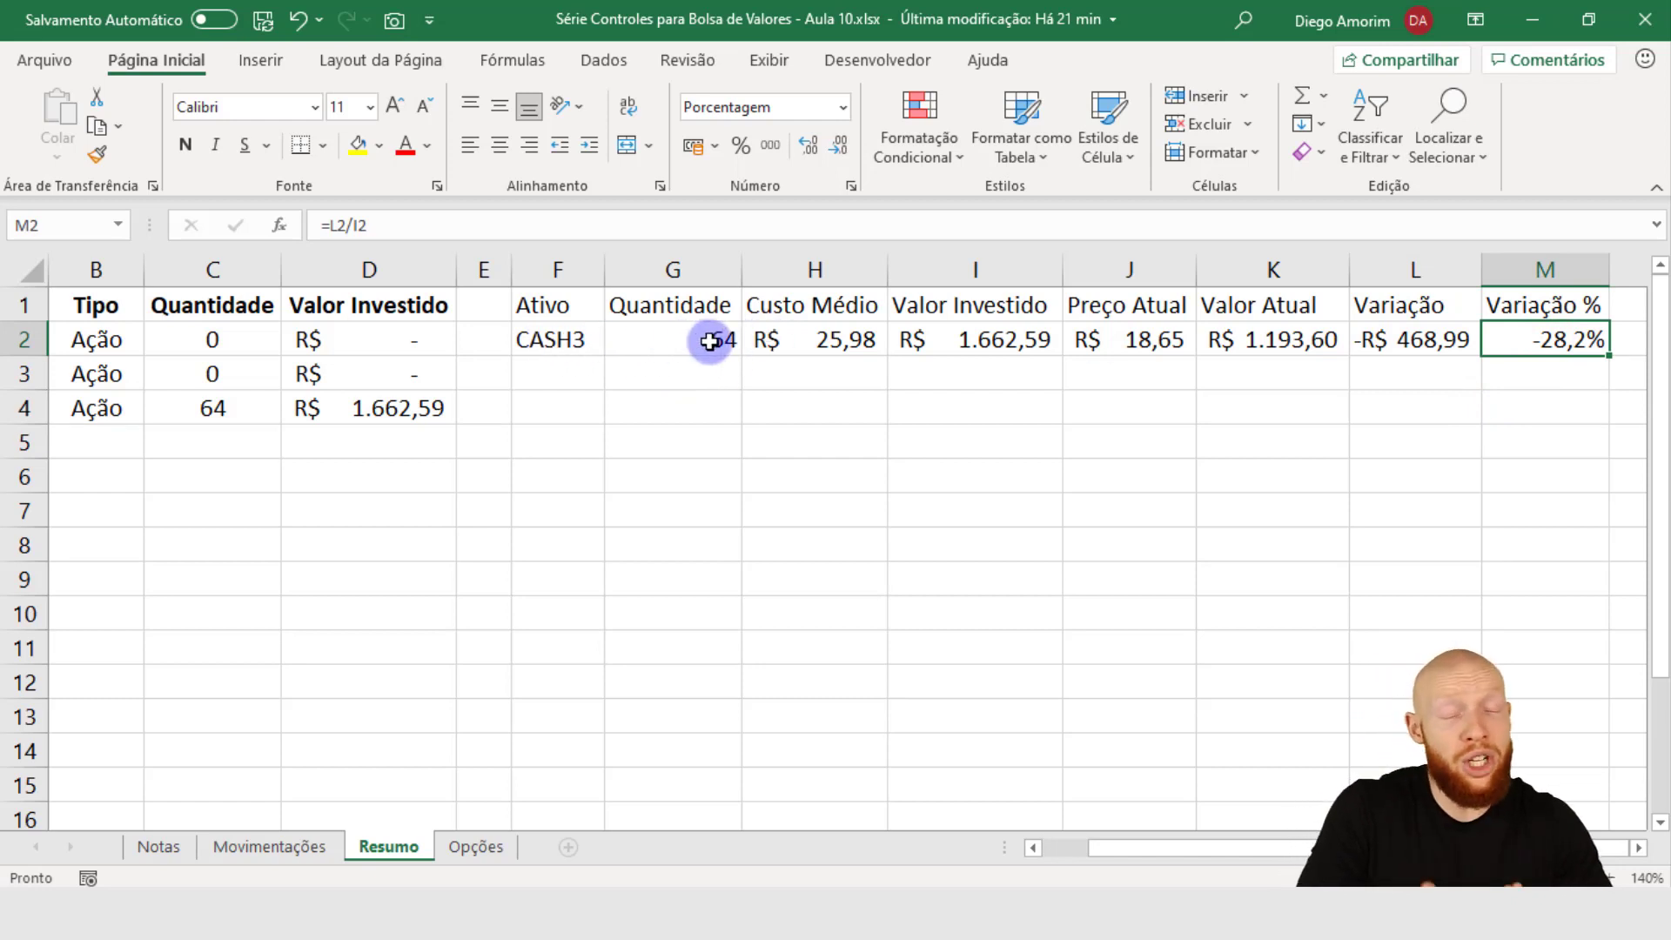
left_click(581, 343)
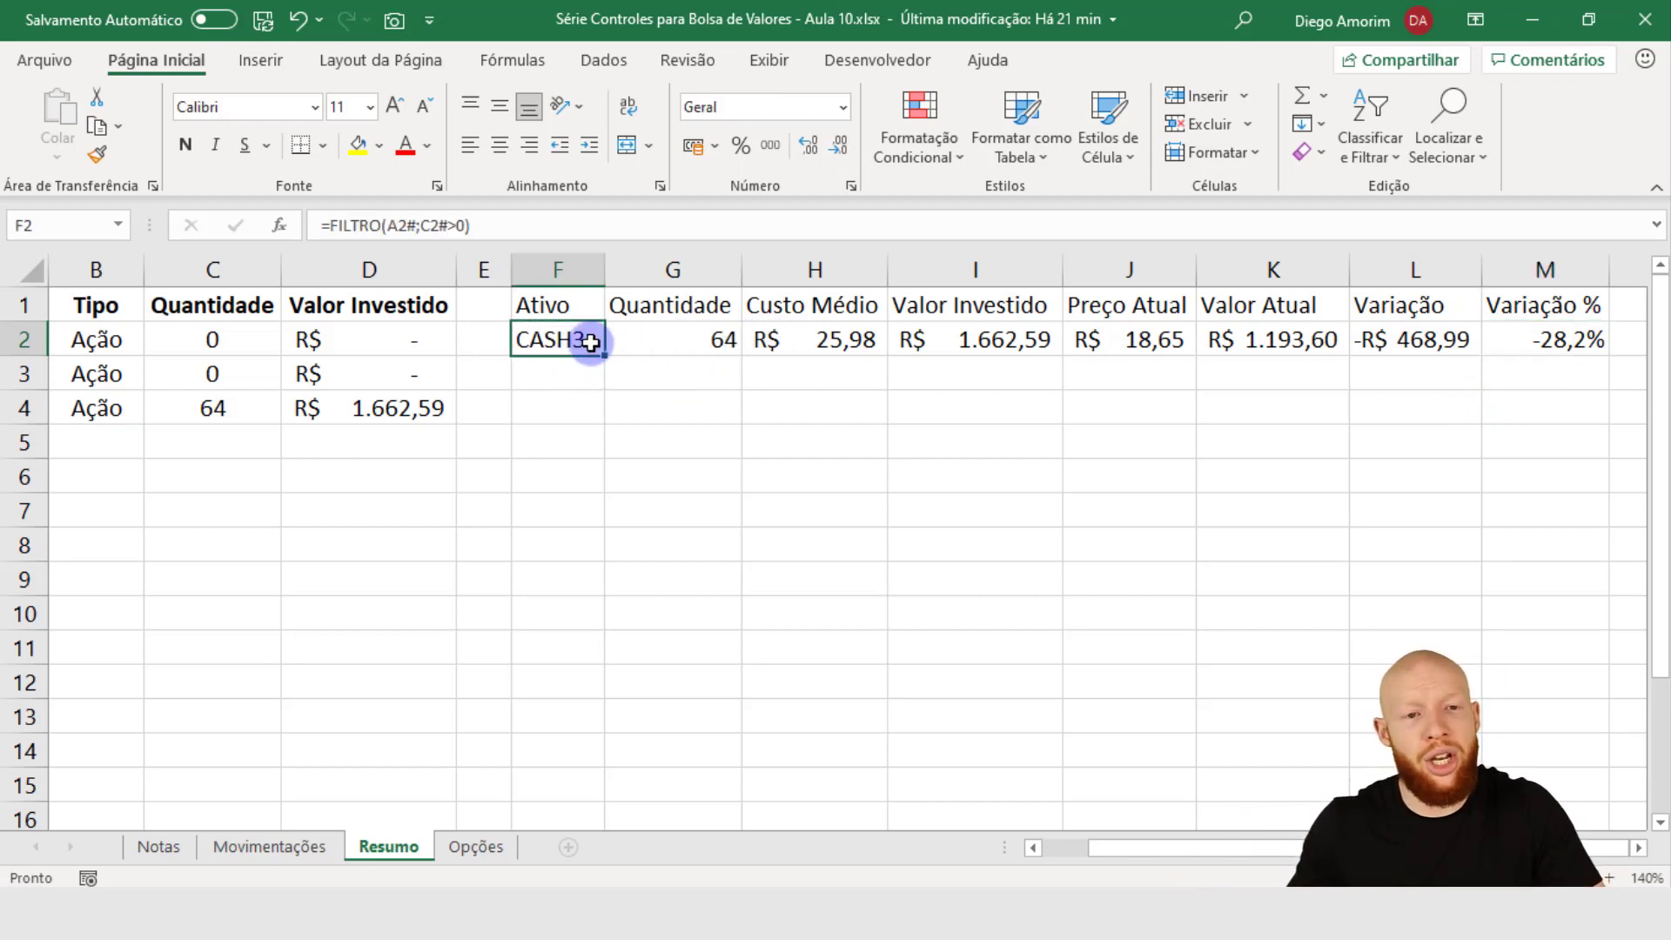
left_click(1515, 346)
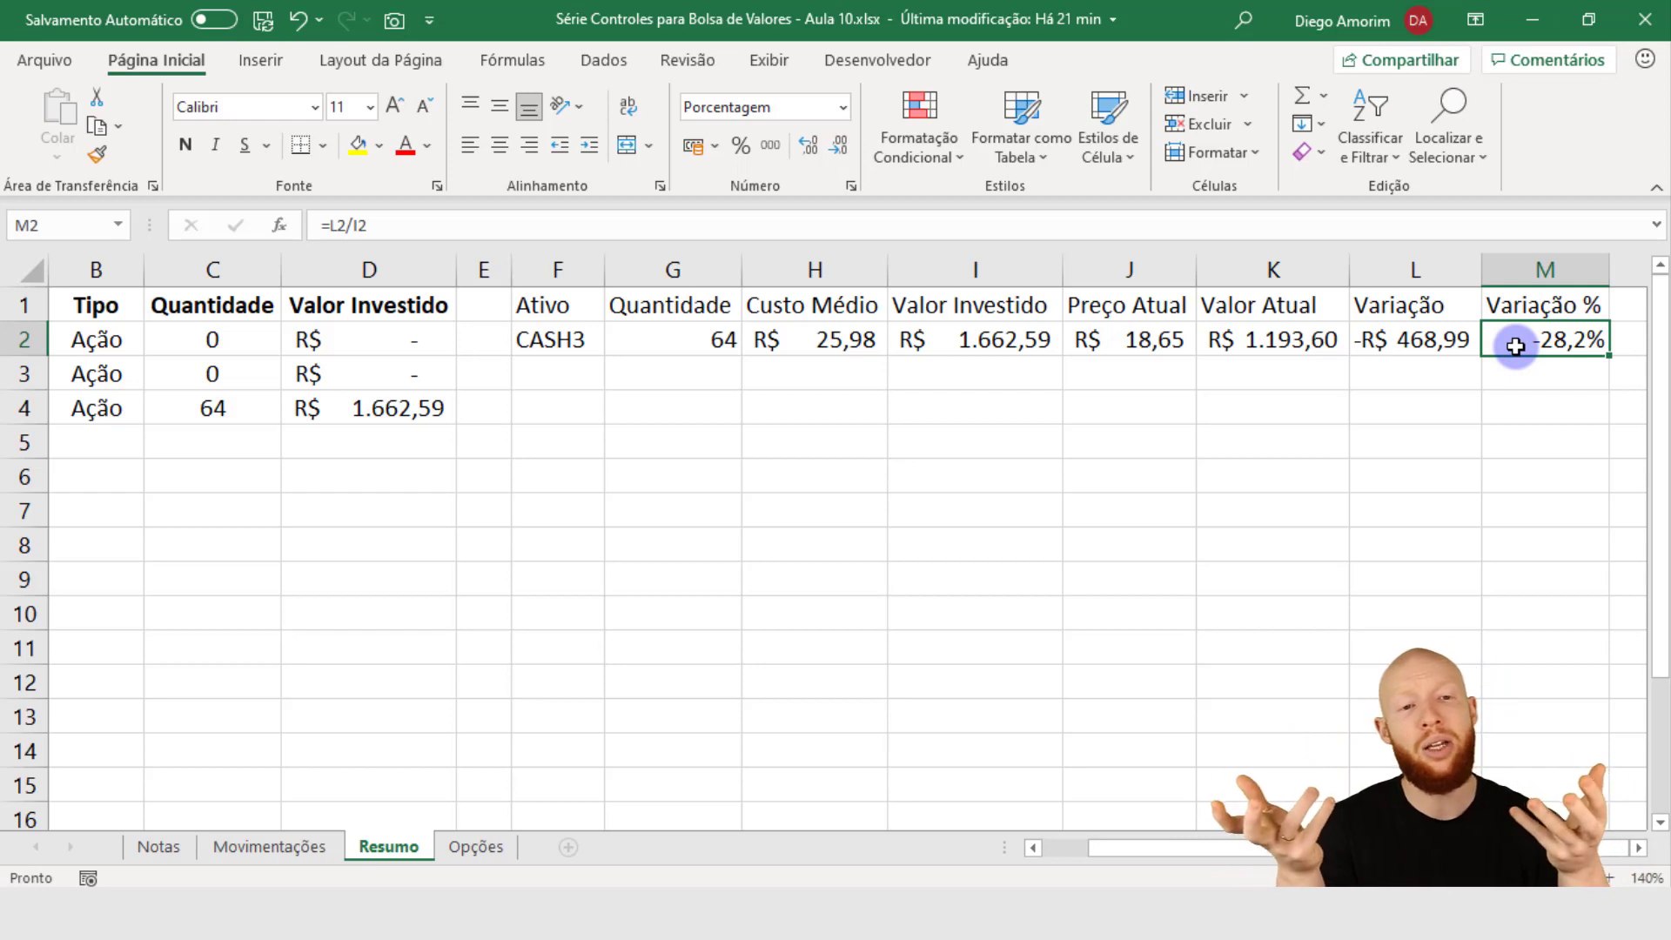
left_click(1440, 339)
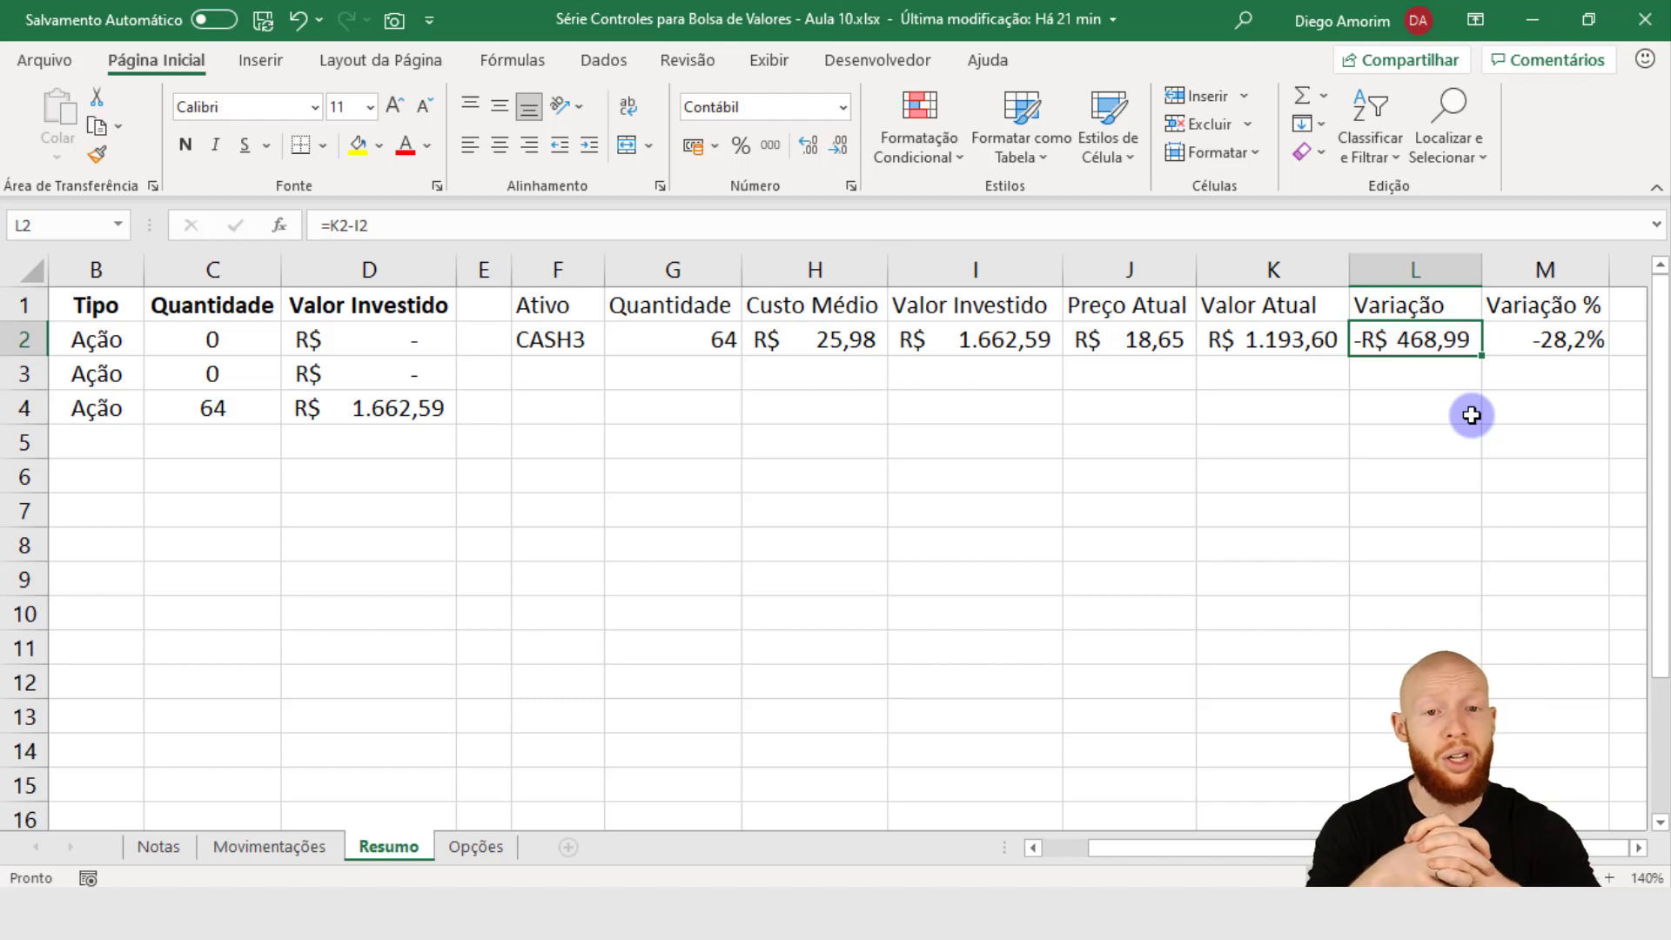
Step: Try a Preço Atual of 25 for CASH3 in J2
left_click(1115, 348)
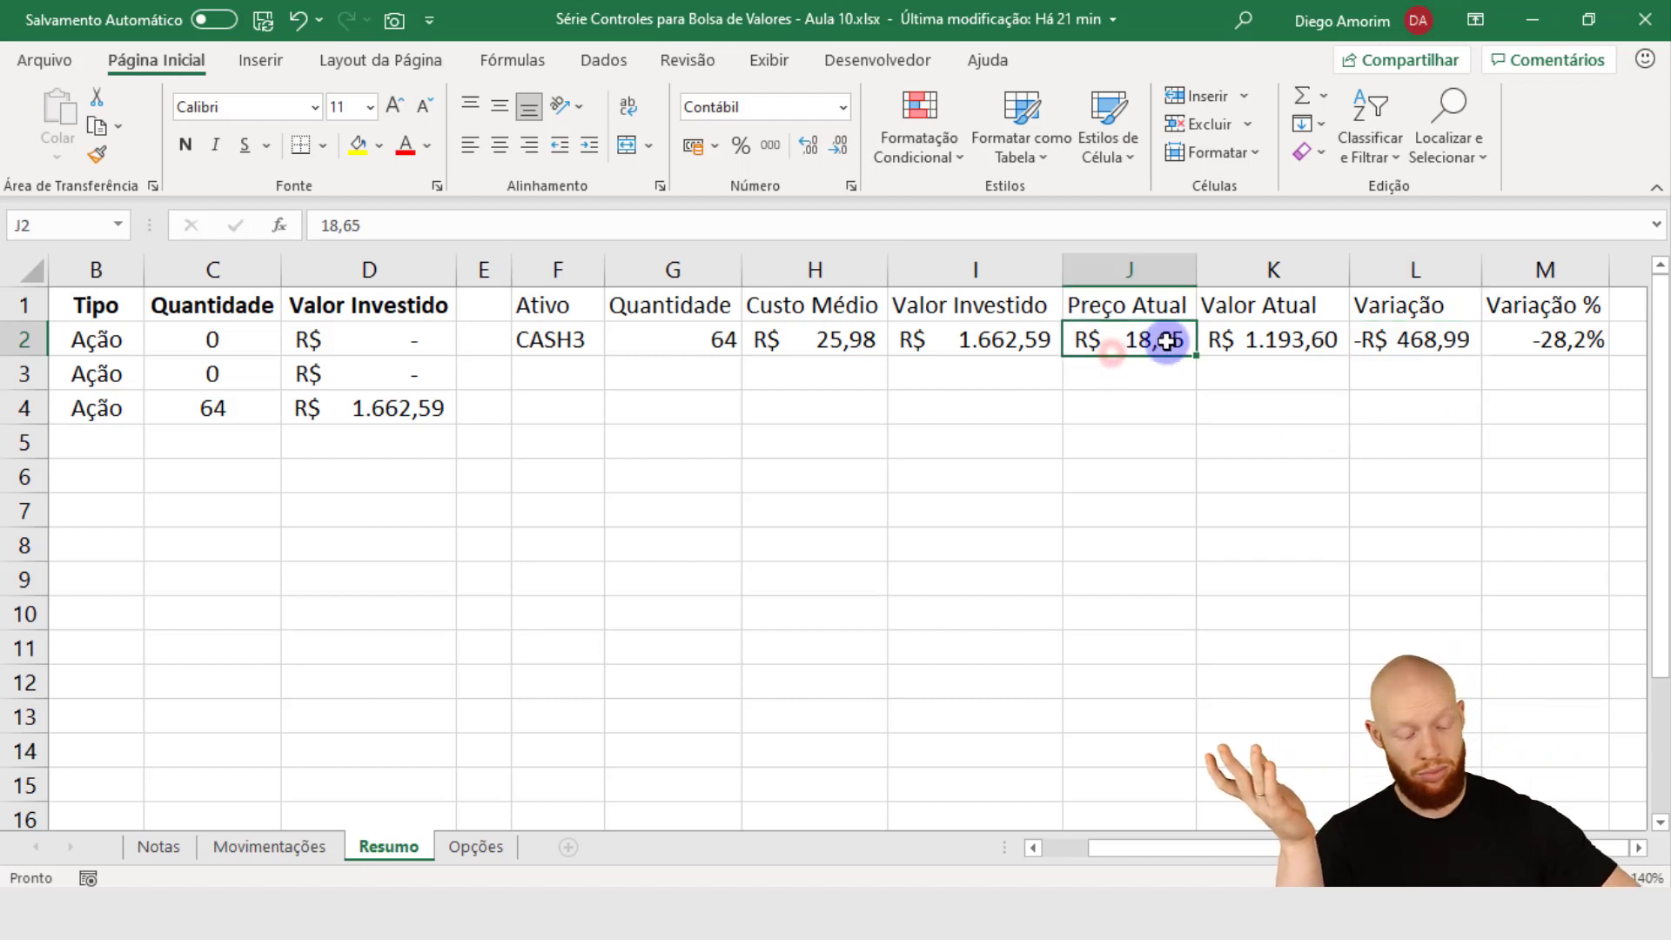
type("25")
key("Return")
Step: Set the Preço Atual of CASH3 in J2 to 30 and highlight the cell with a yellow fill
left_click(1166, 341)
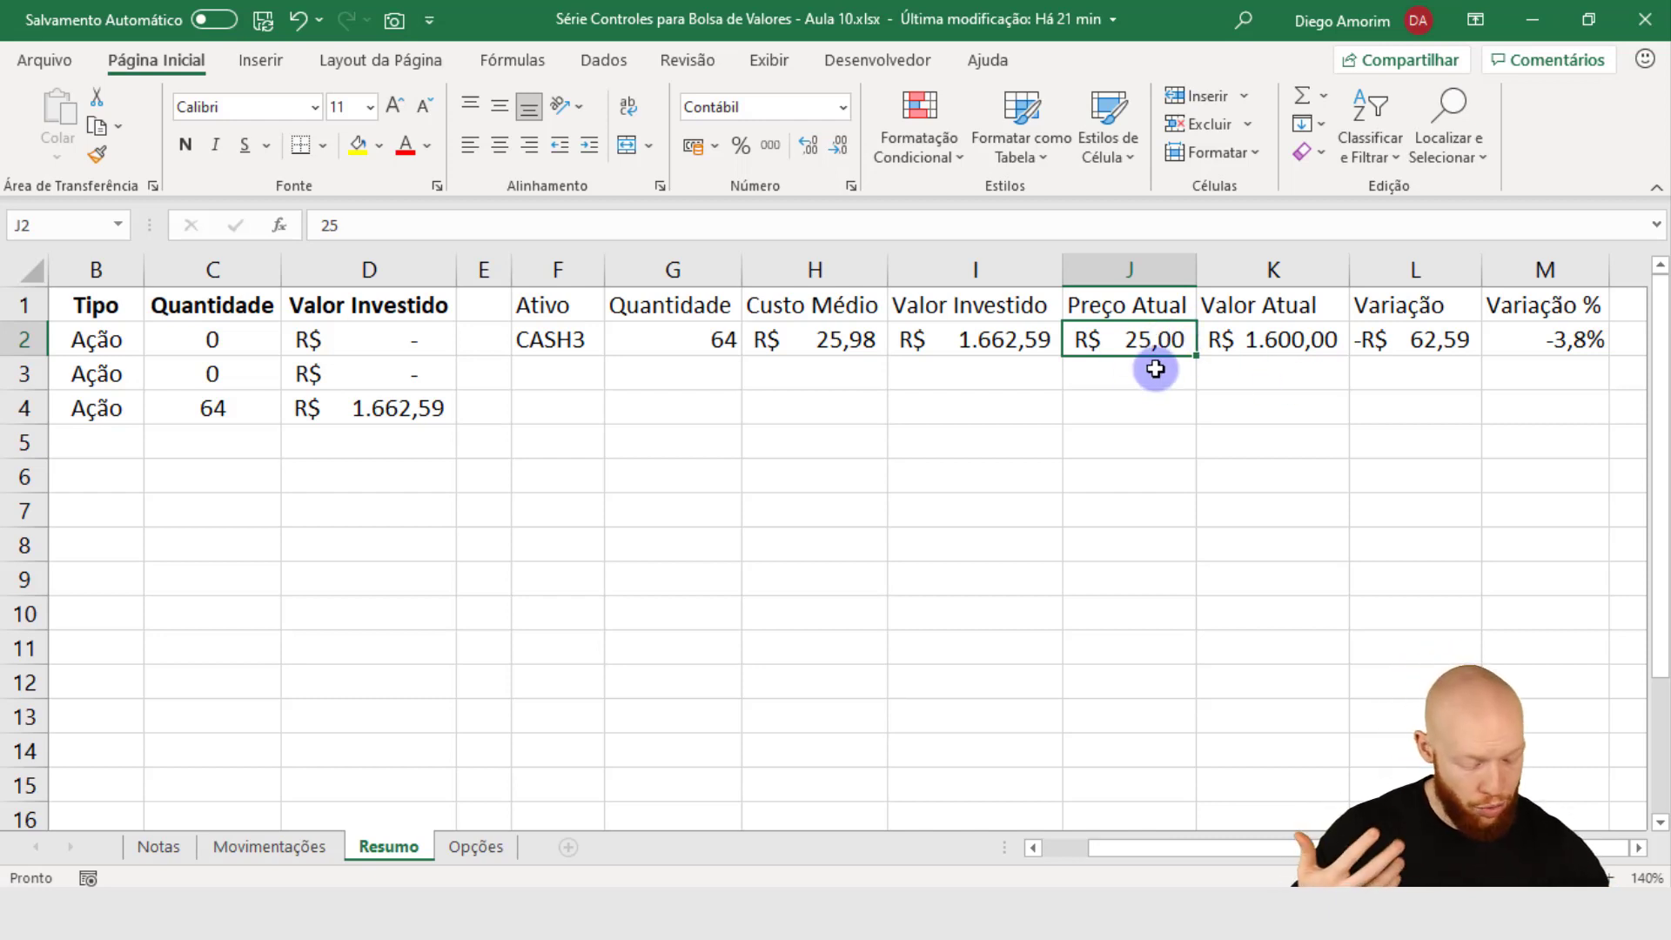
type("30")
key("Return")
left_click(1460, 342)
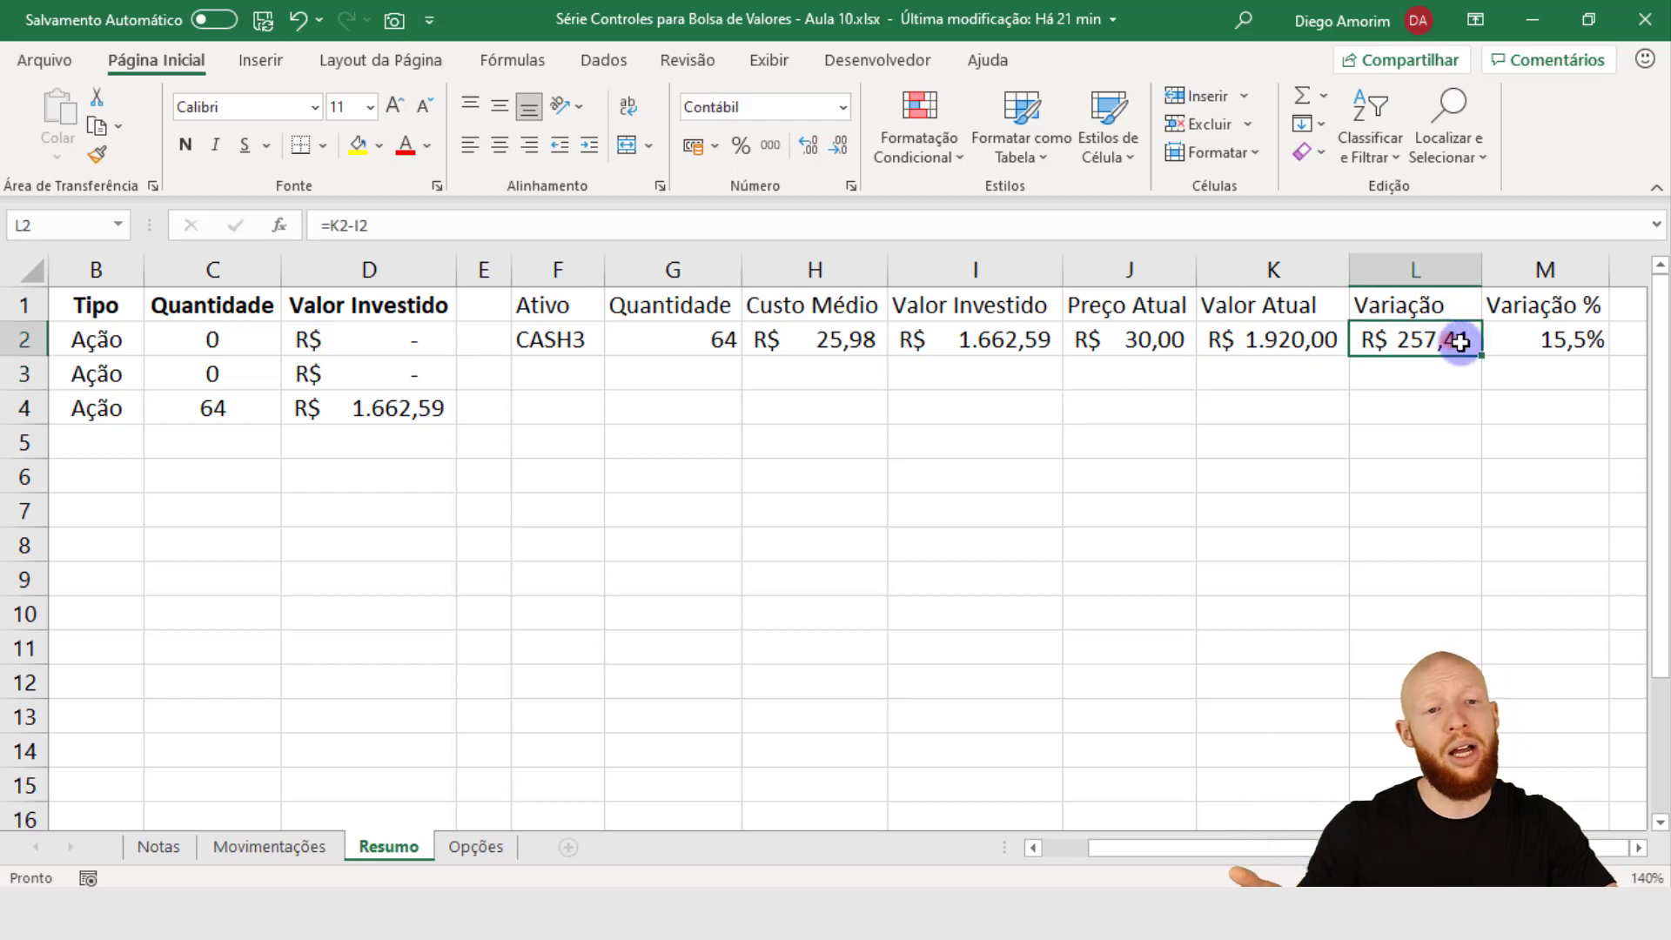
left_click(1541, 339)
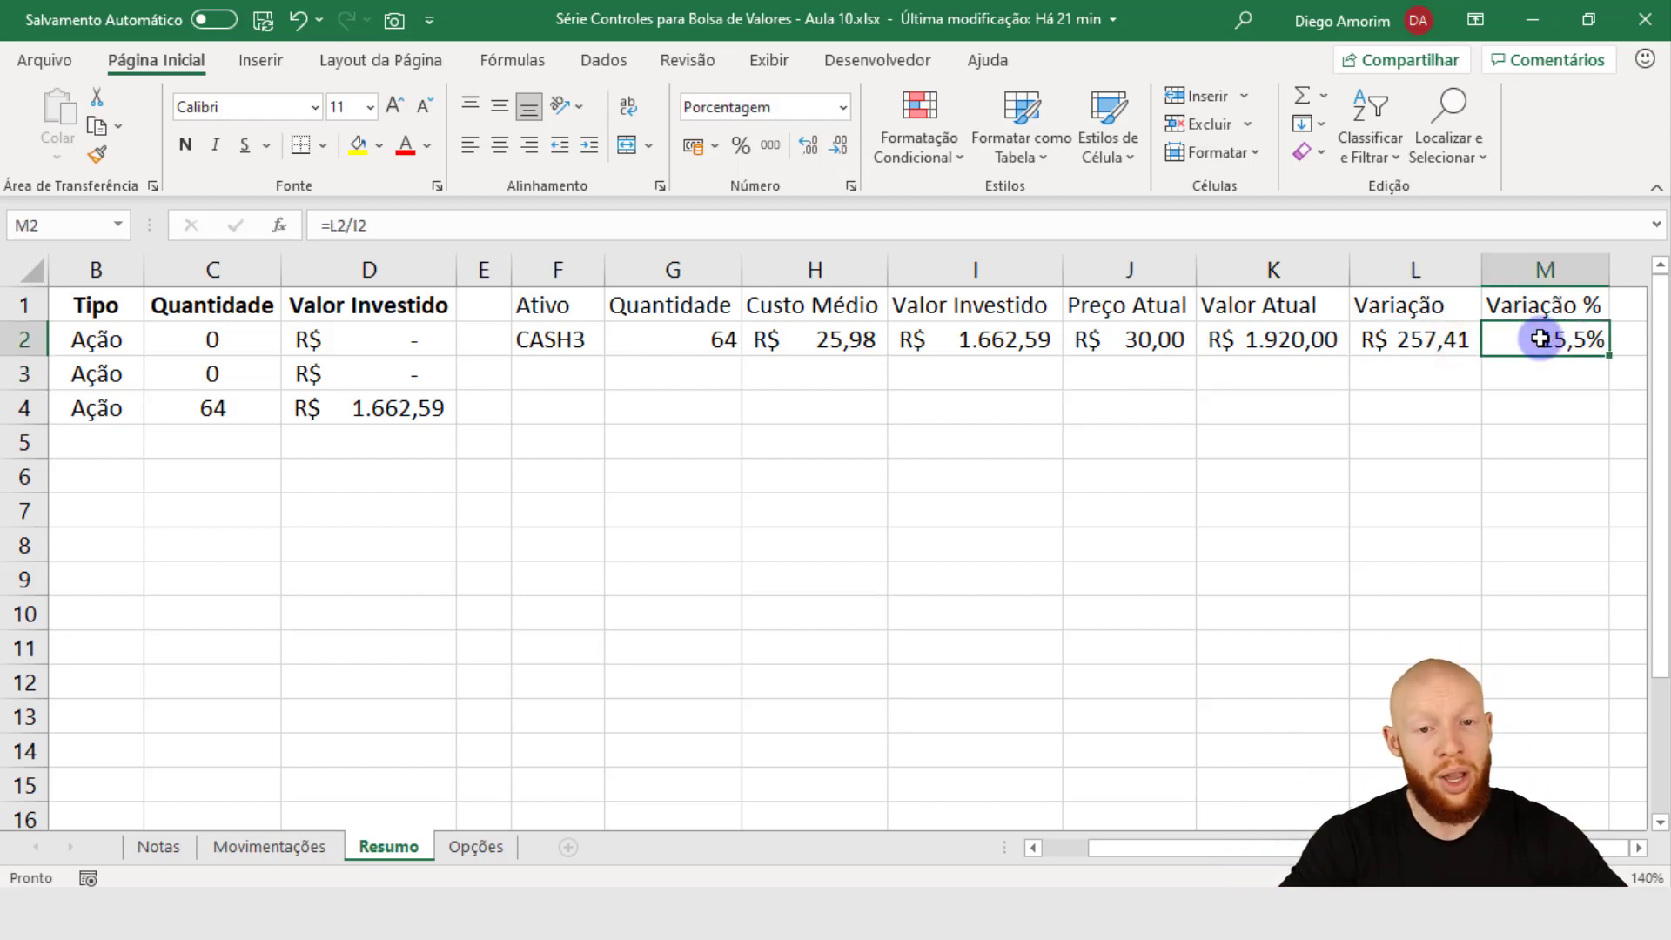
left_click(1129, 349)
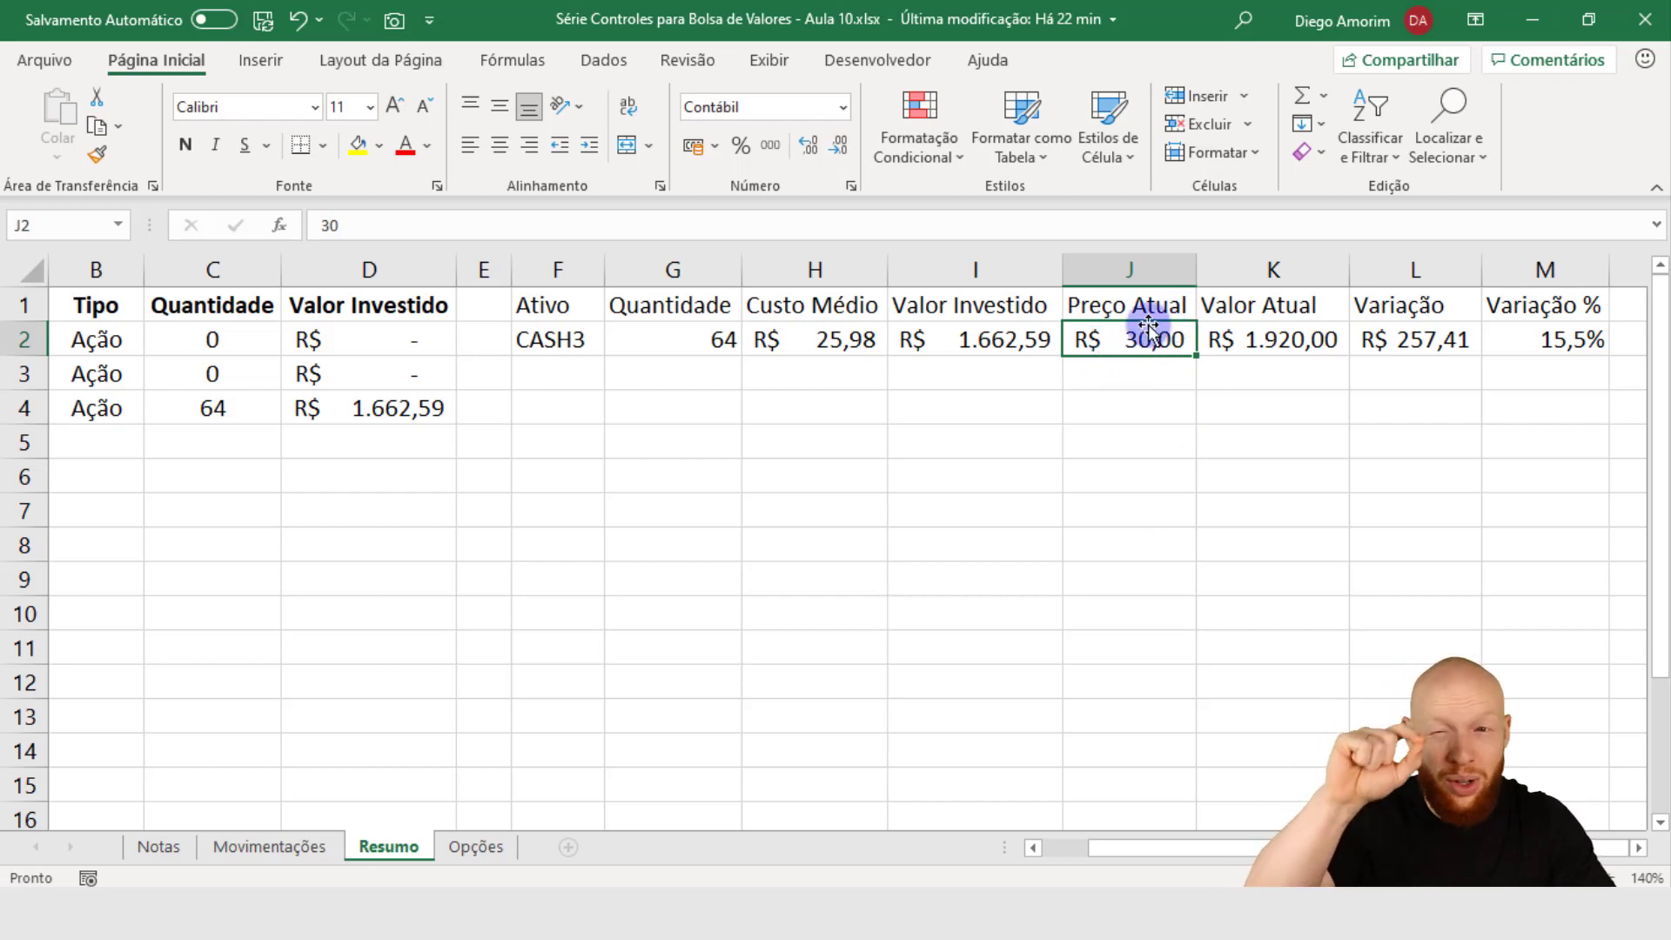
left_click(345, 159)
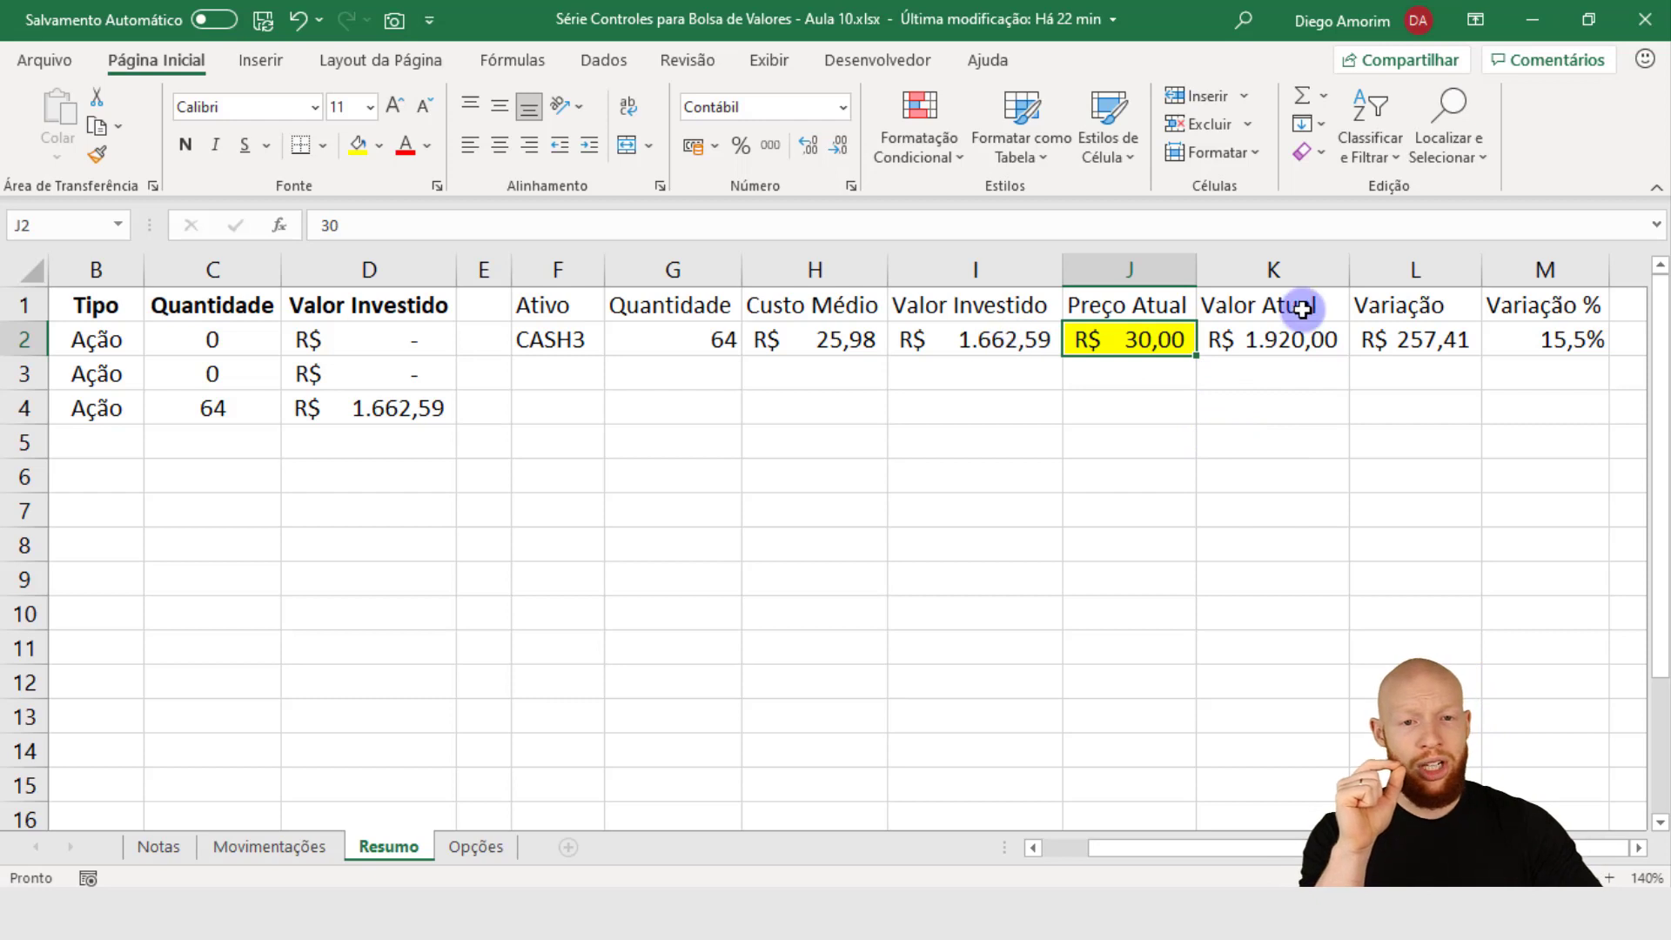
Step: Change the Valor Atual formula in K2 to =G2#*J2 so it uses the spilled quantity range
left_click(1261, 338)
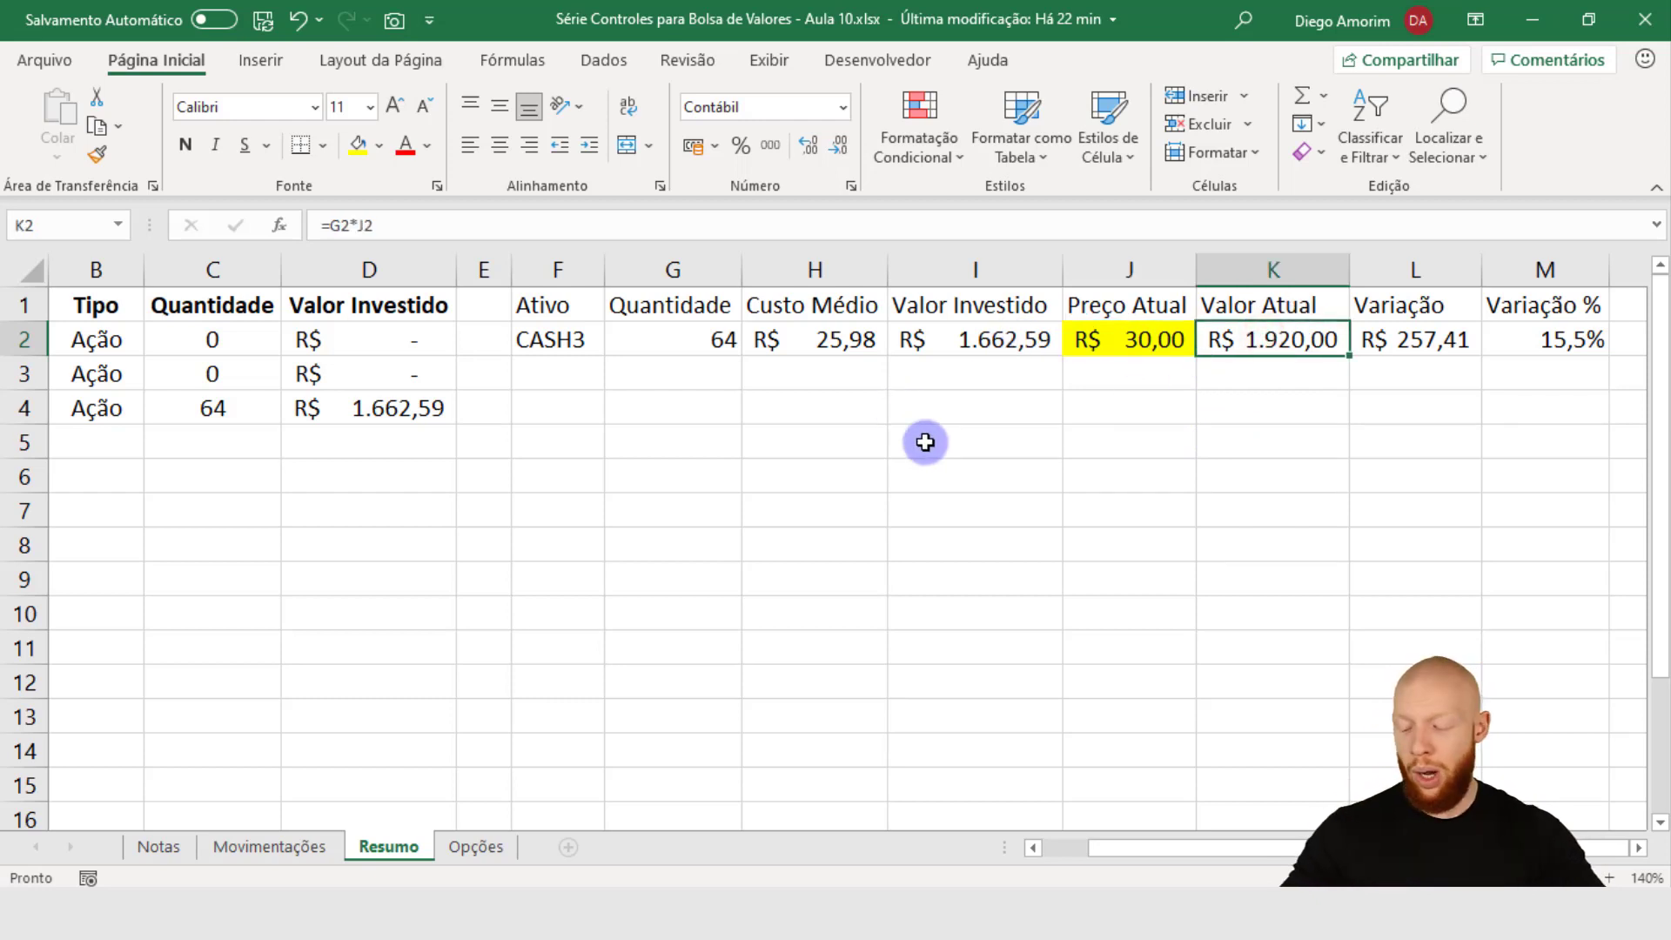
key("F2")
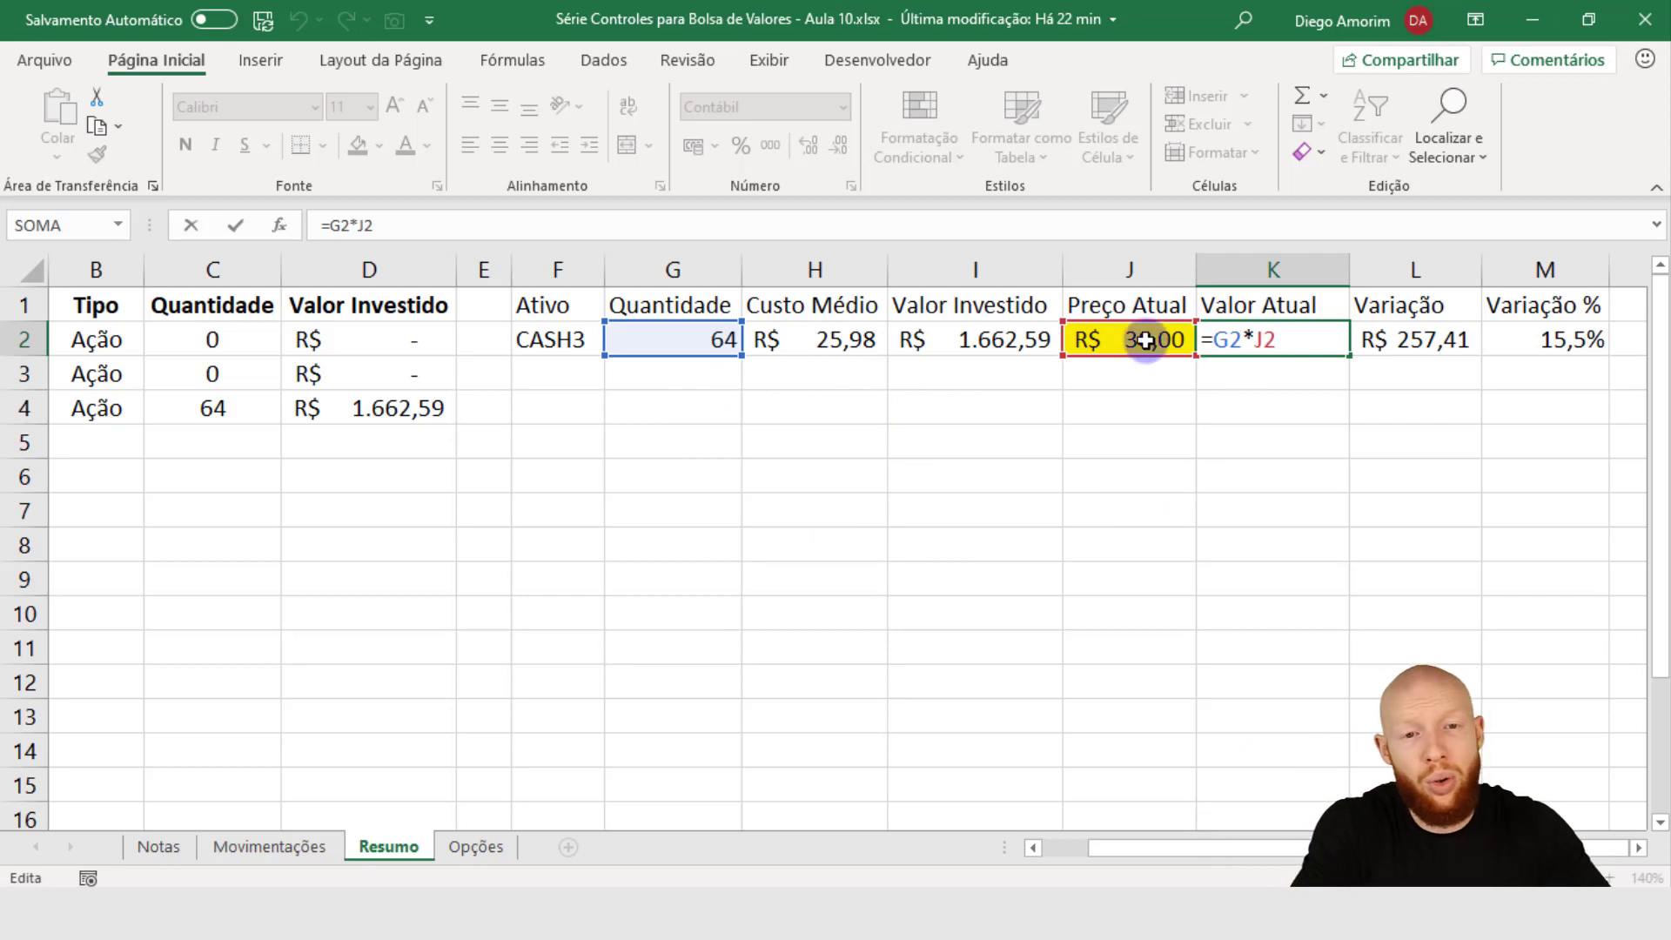
left_click(1244, 340)
type("#")
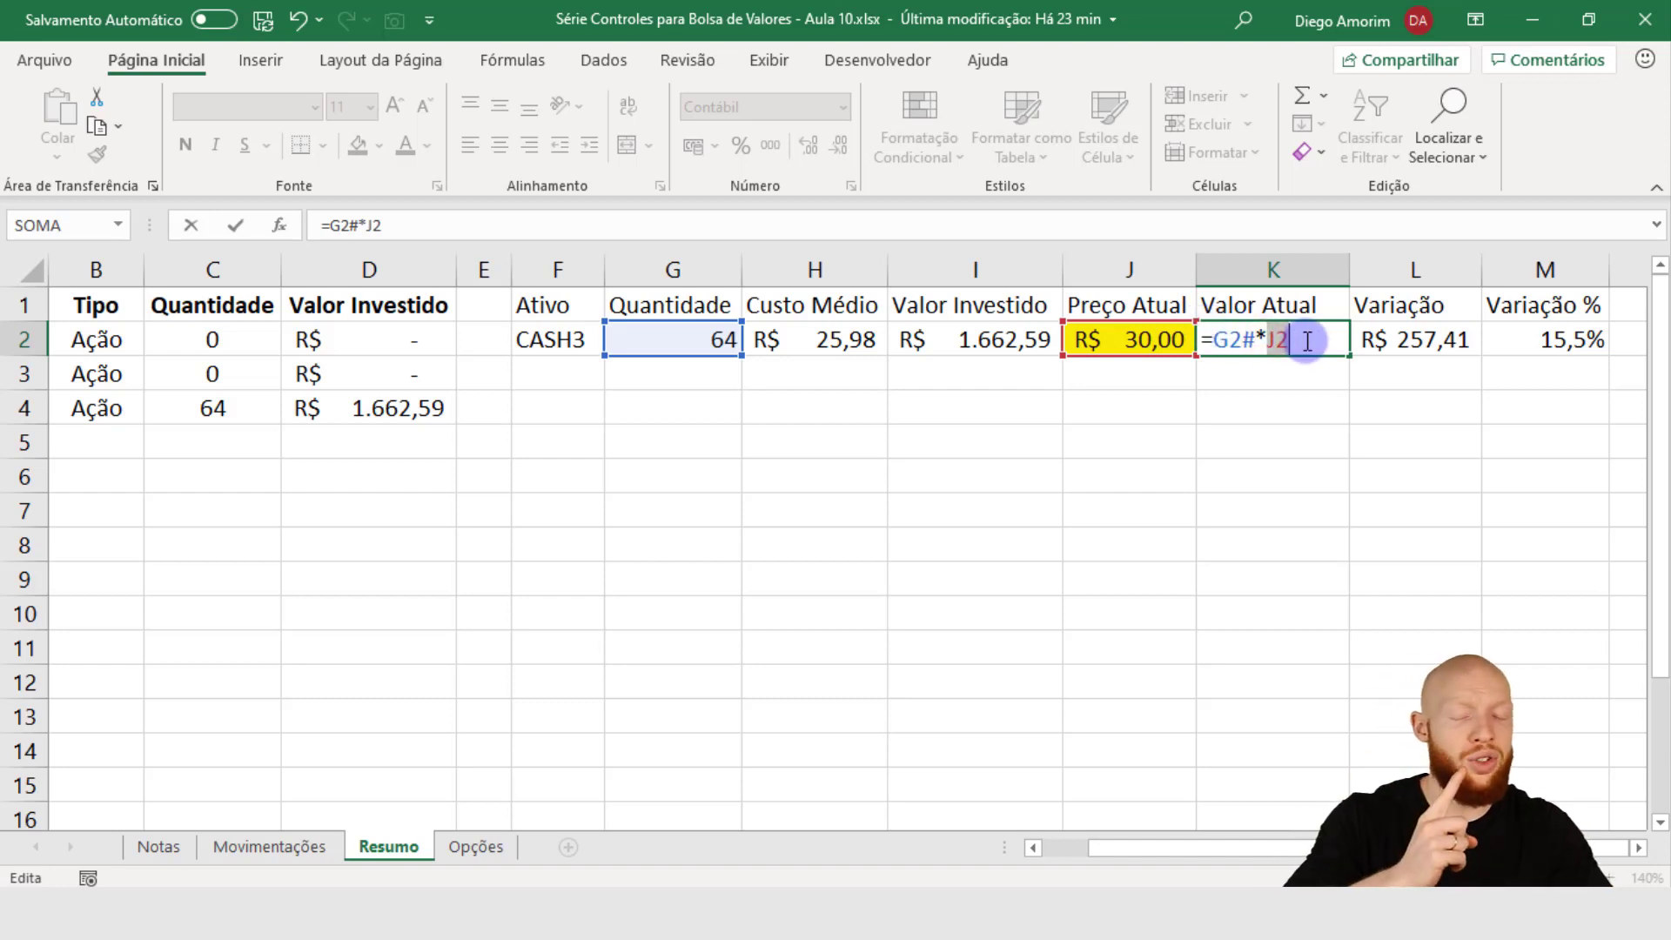
Step: Change the Variação formula in L2 to =K2#-I2# so it uses the spilled current and invested value ranges
left_click(1385, 348)
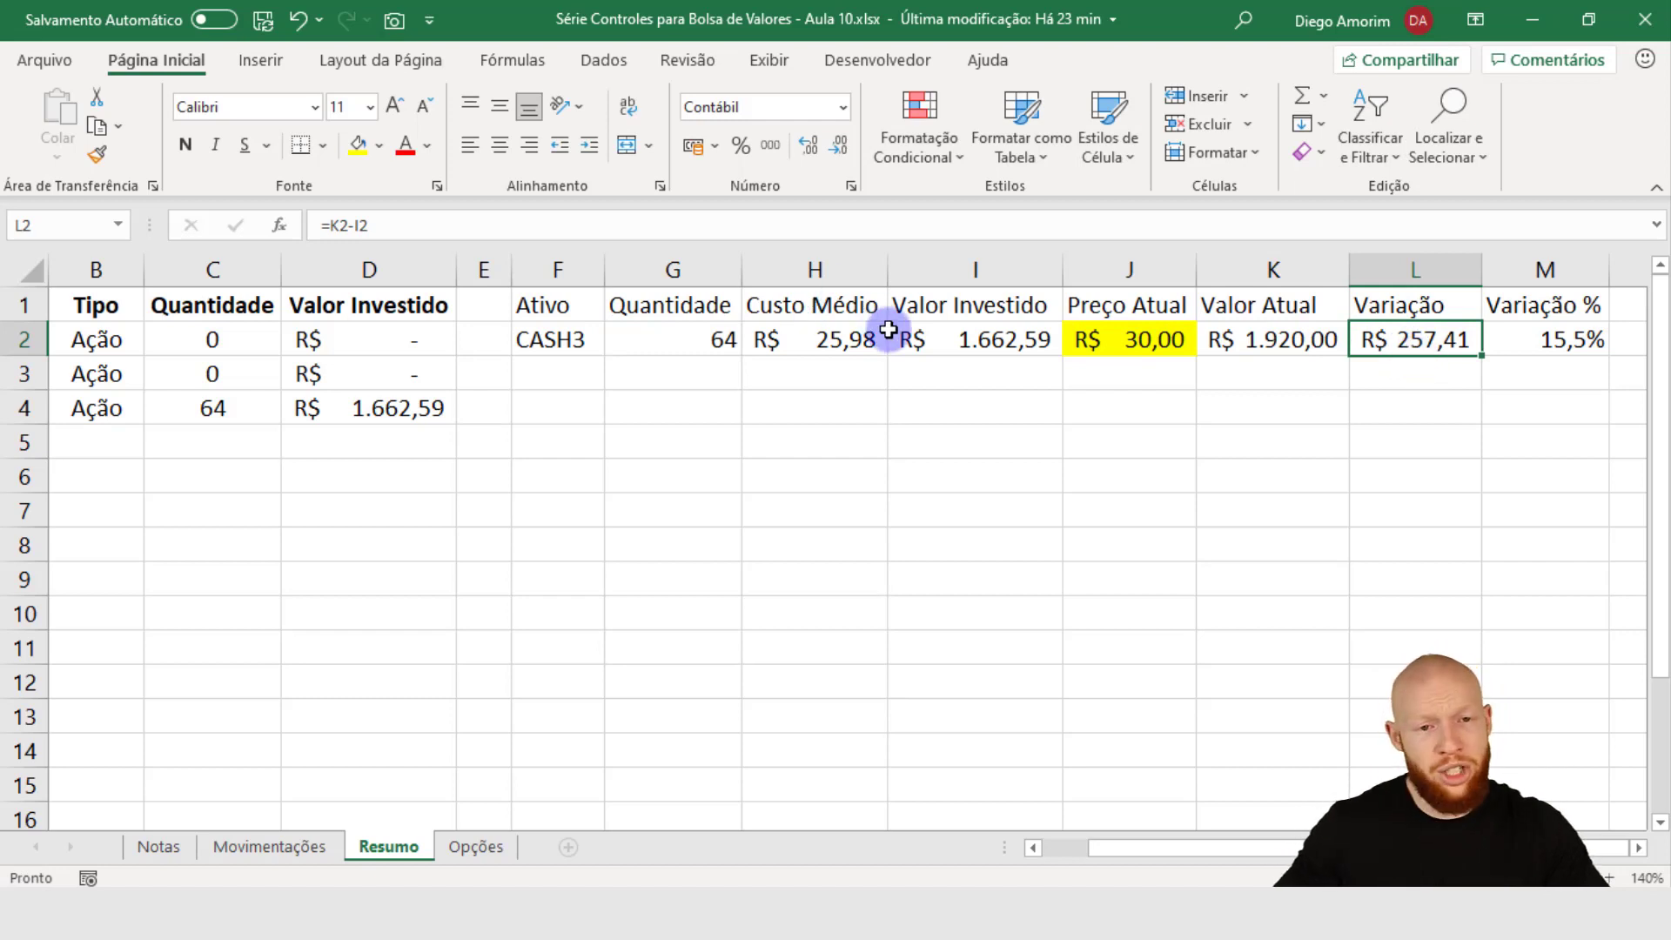
key("F2")
left_click(1405, 341)
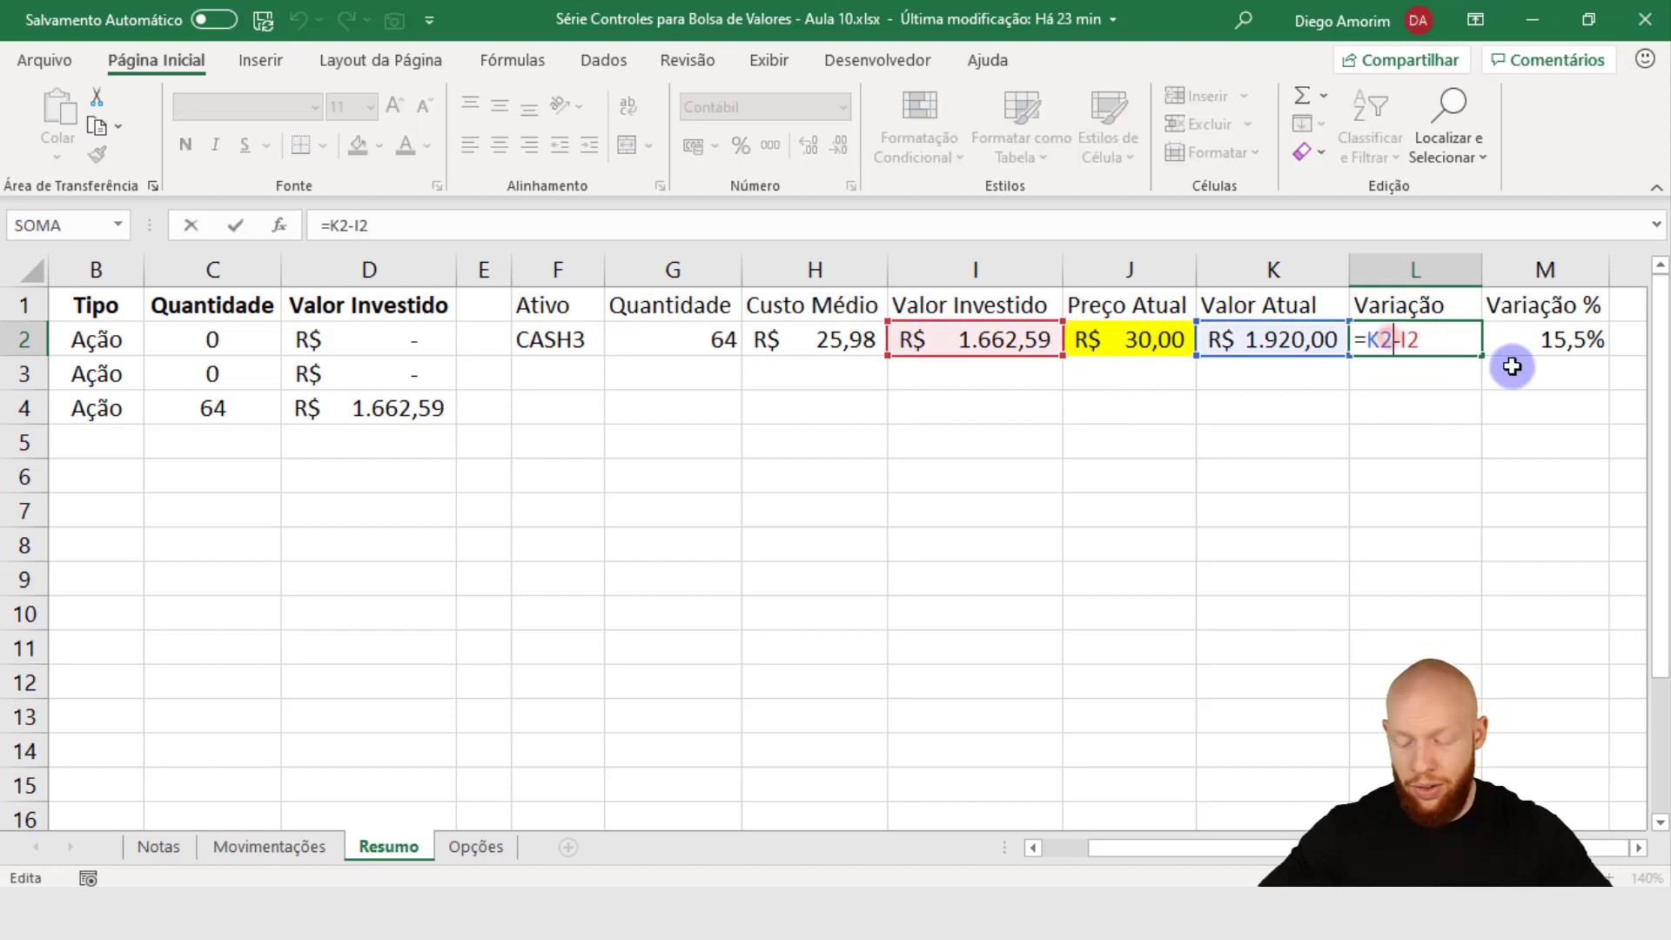
type("#")
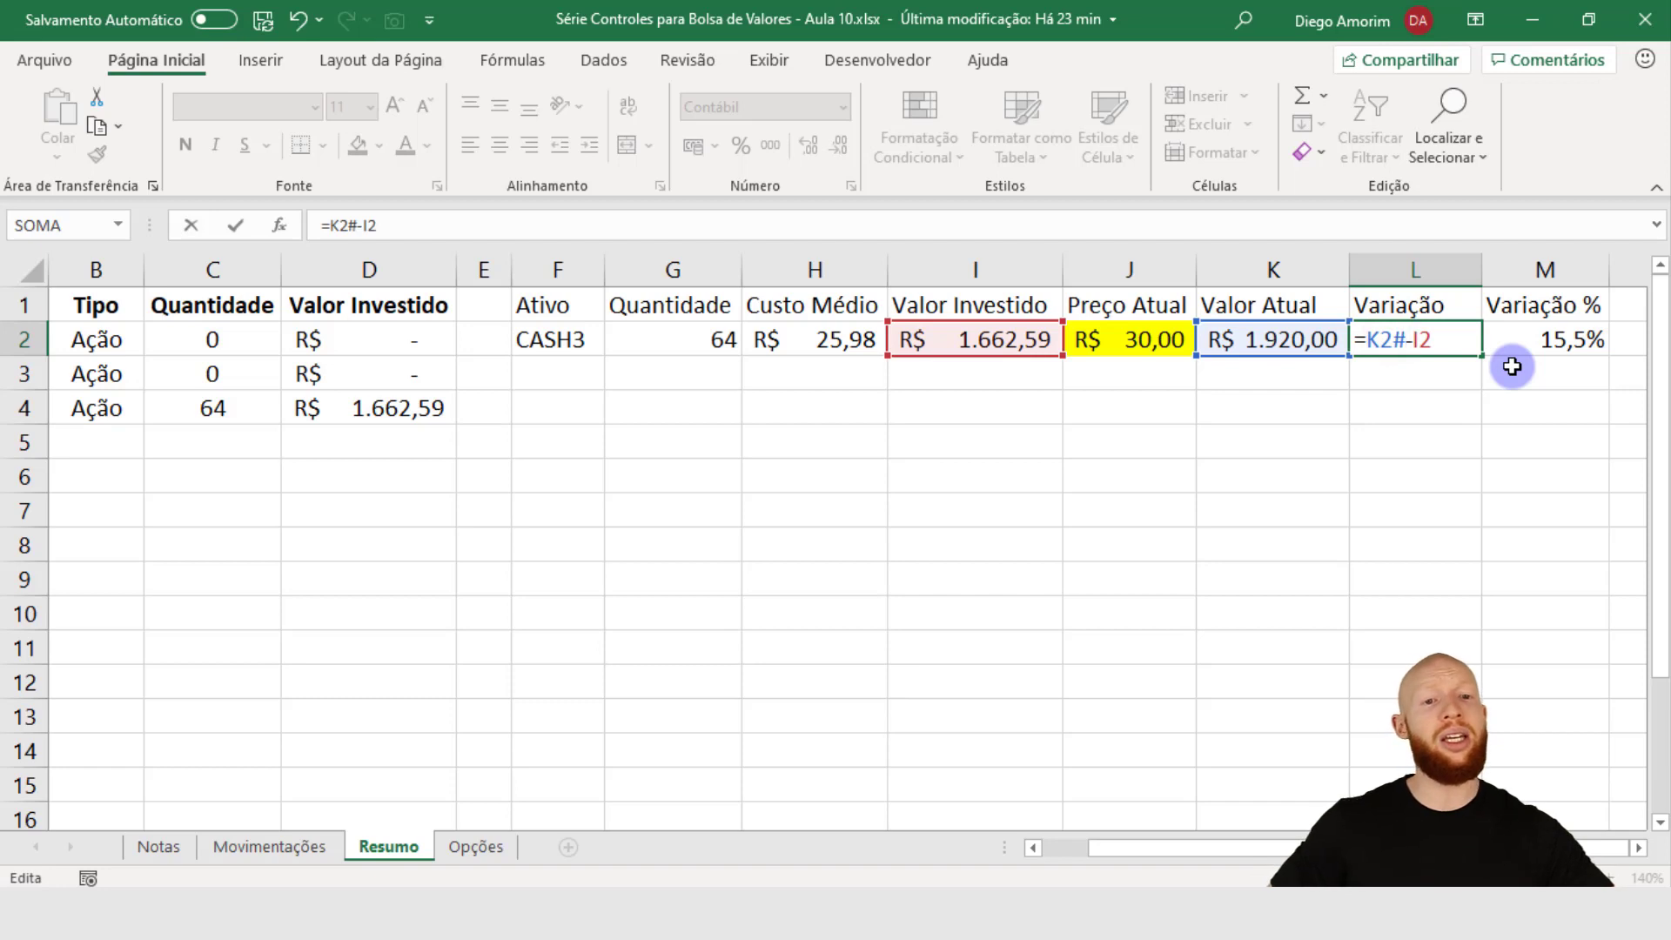
key("End")
type("#")
key("Return")
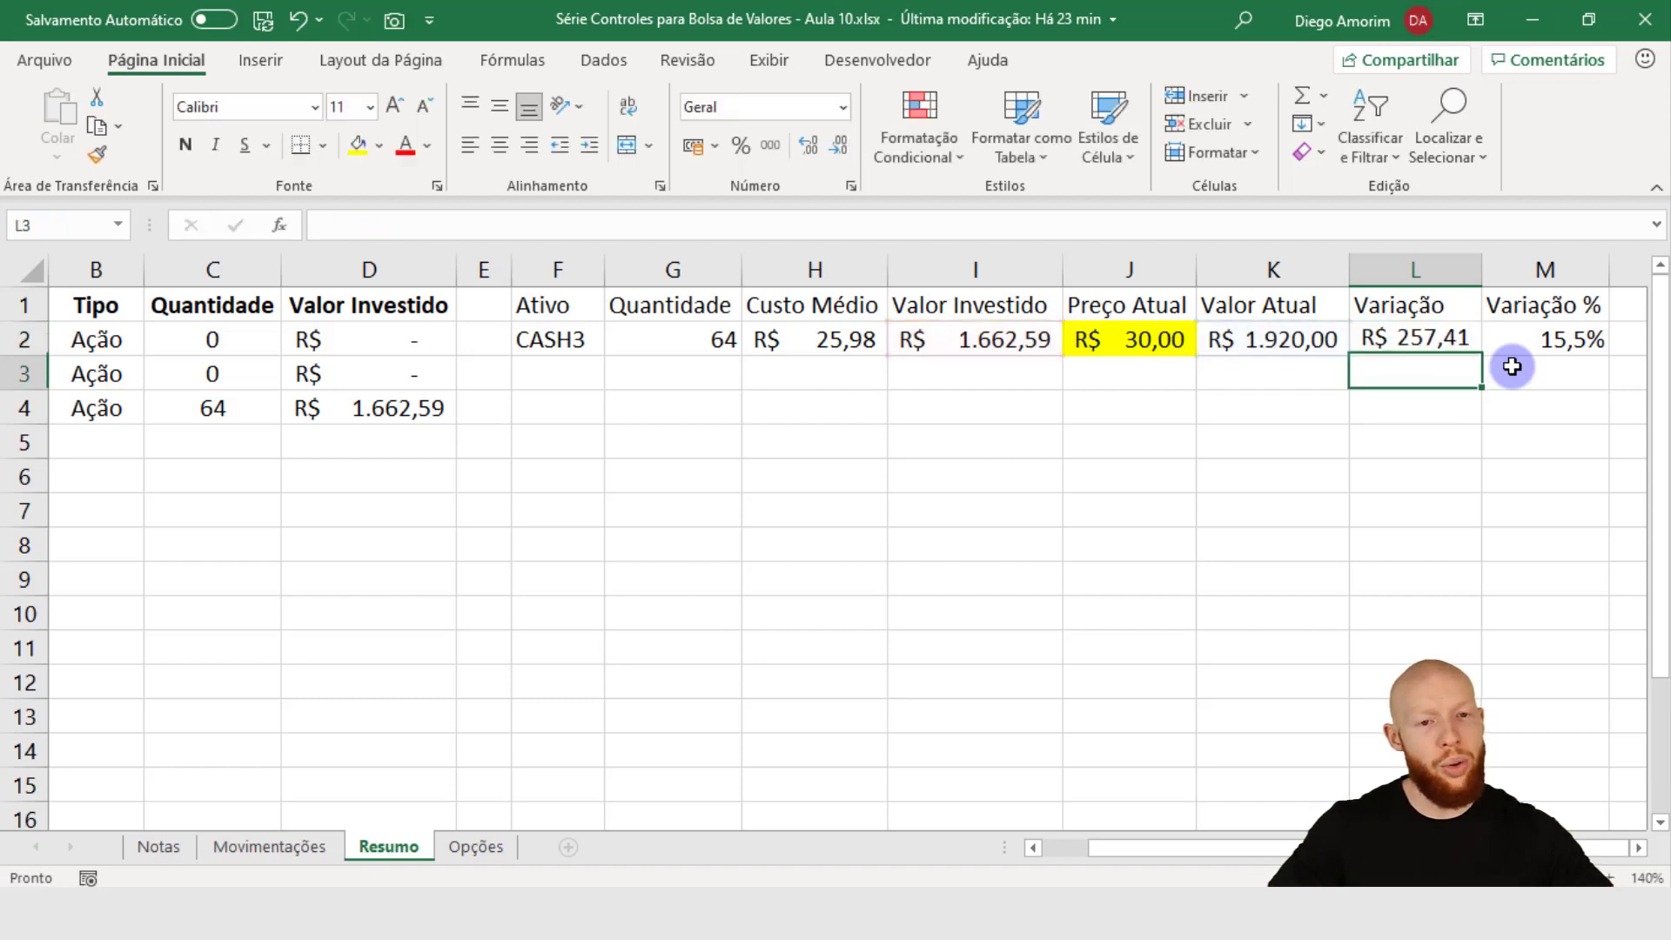
Step: Change the Variação % formula in M2 so that it references the spilled Variação range L2#
key("Up")
key("Right")
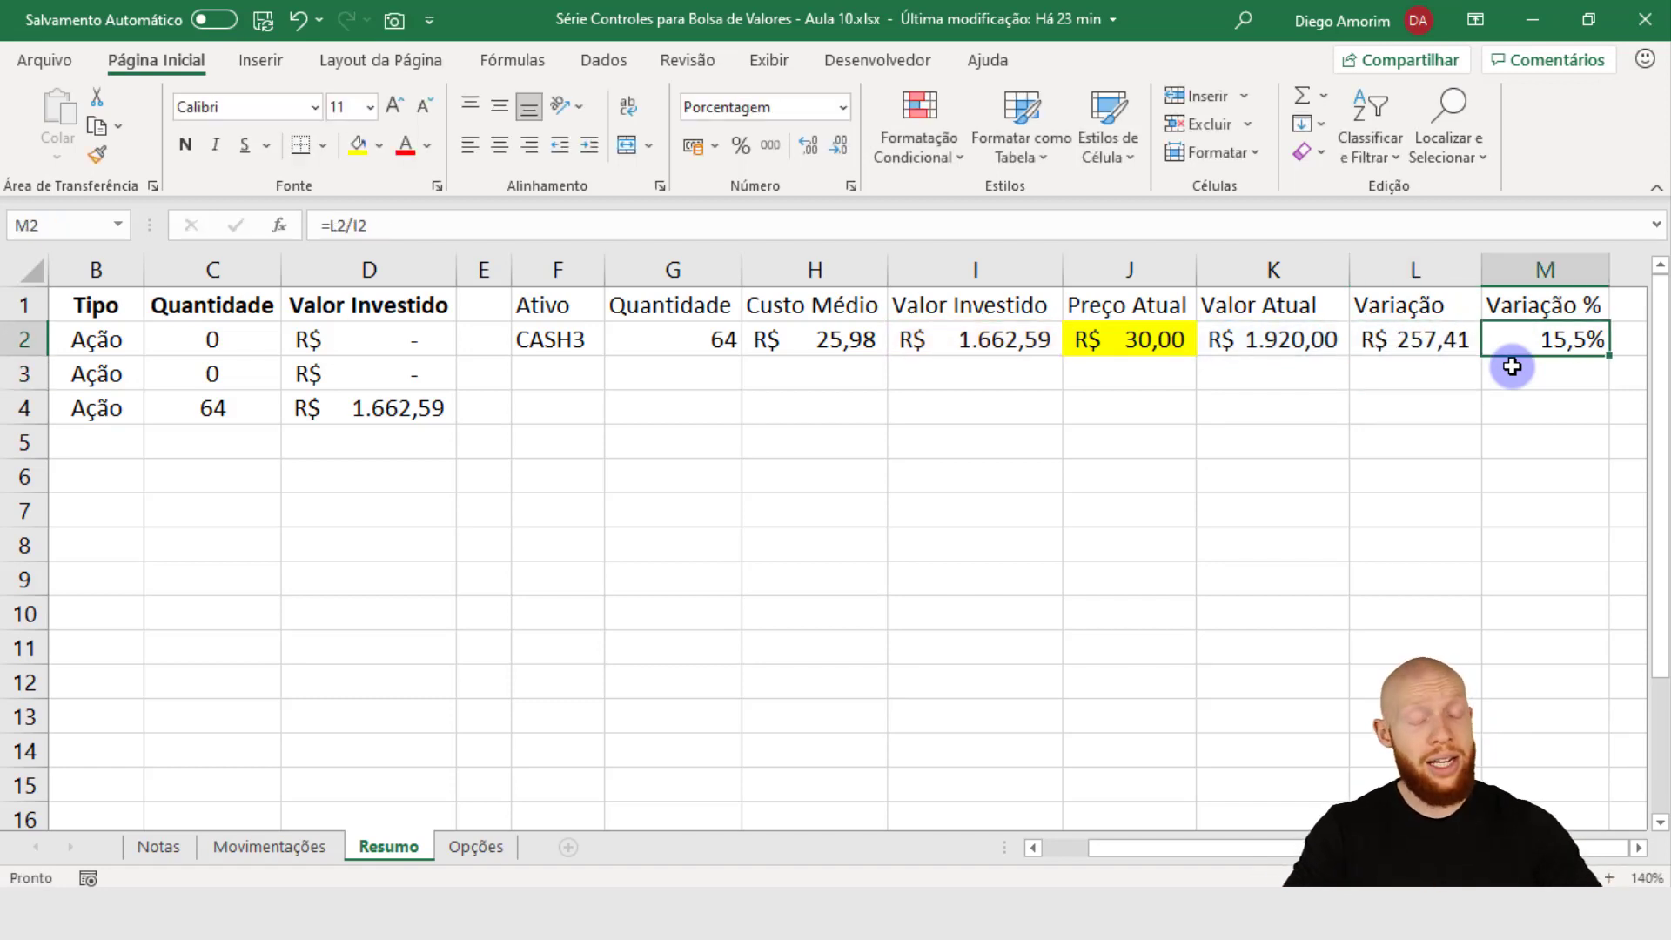
double_click(1507, 343)
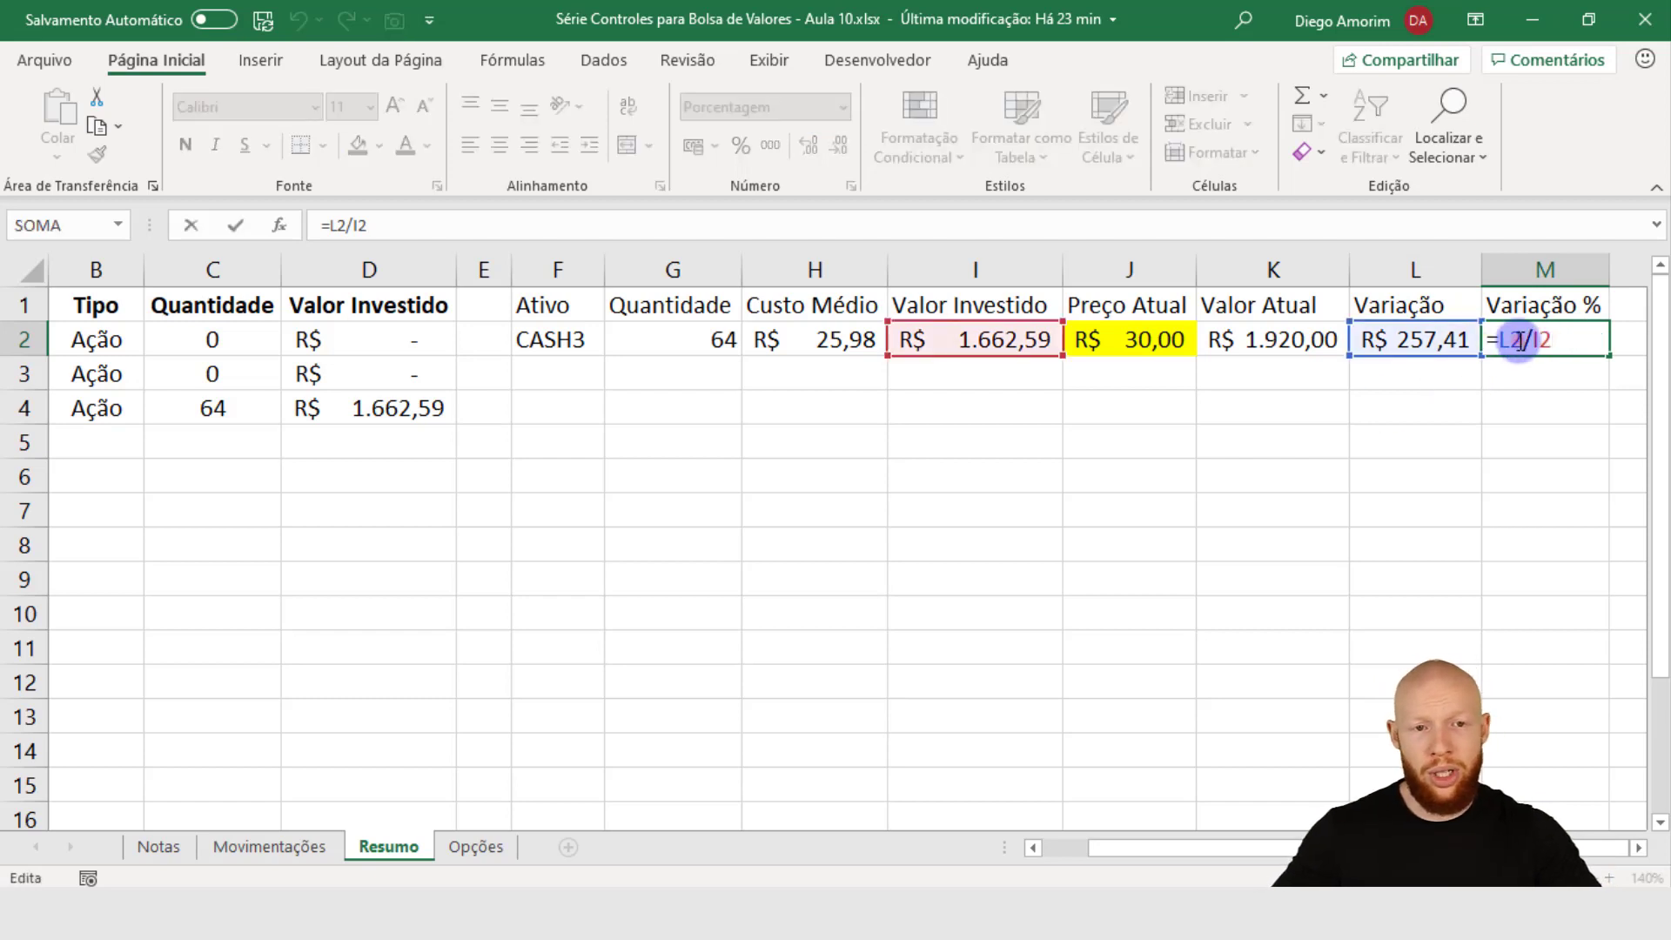
type("#")
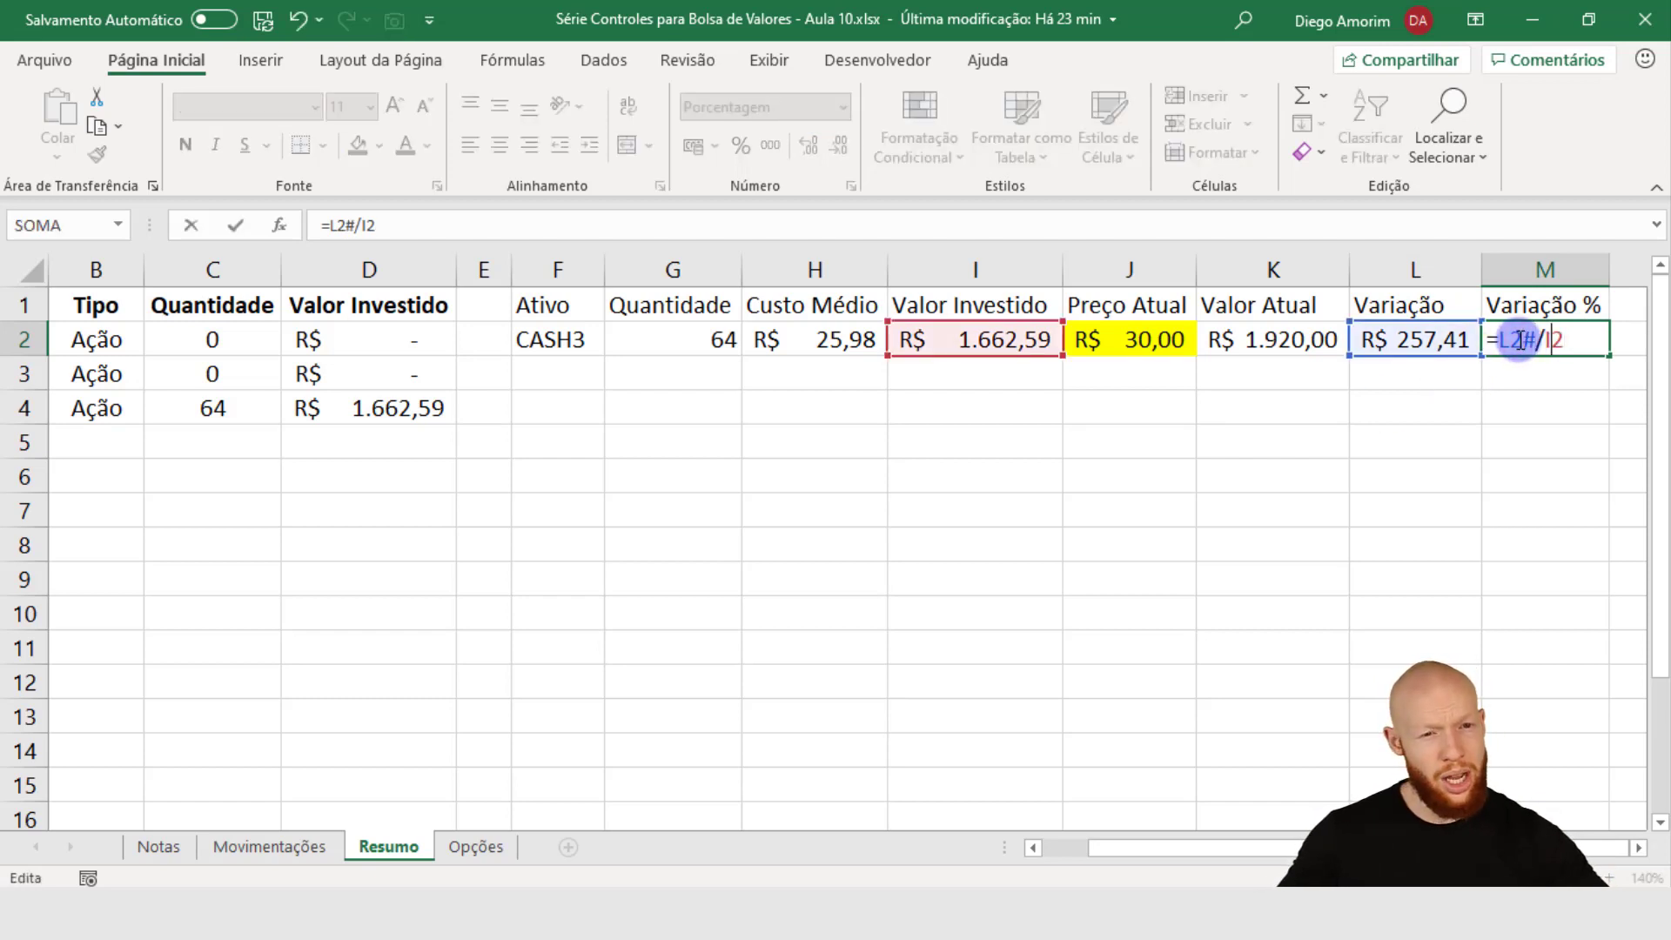
key("Return")
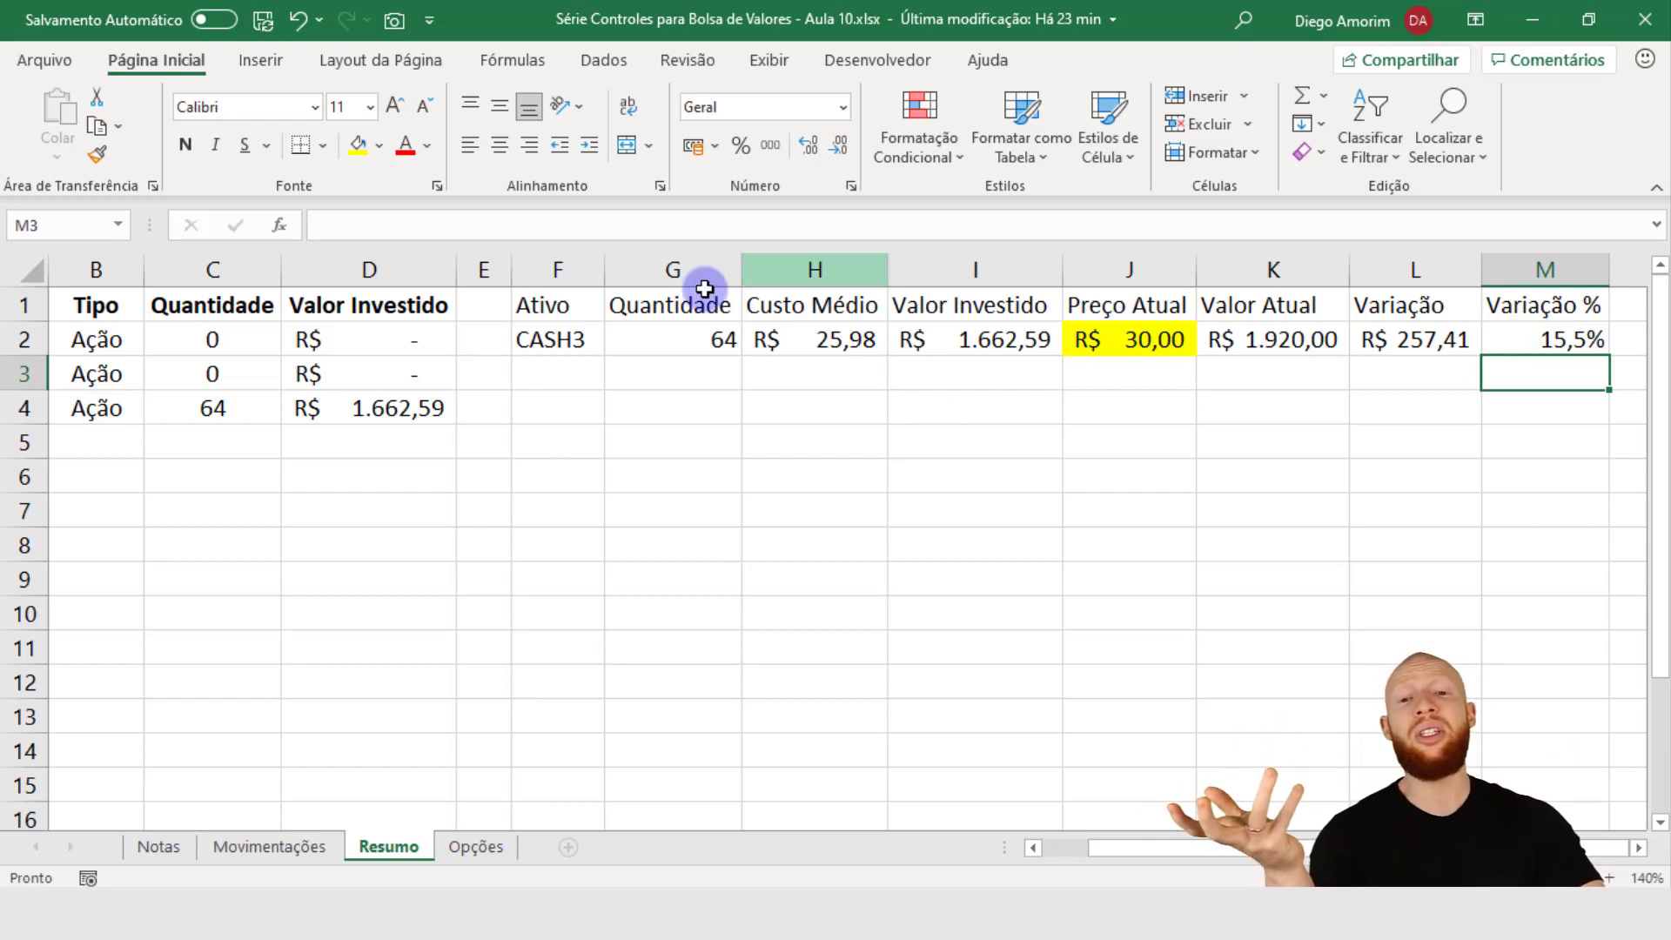
left_click(583, 350)
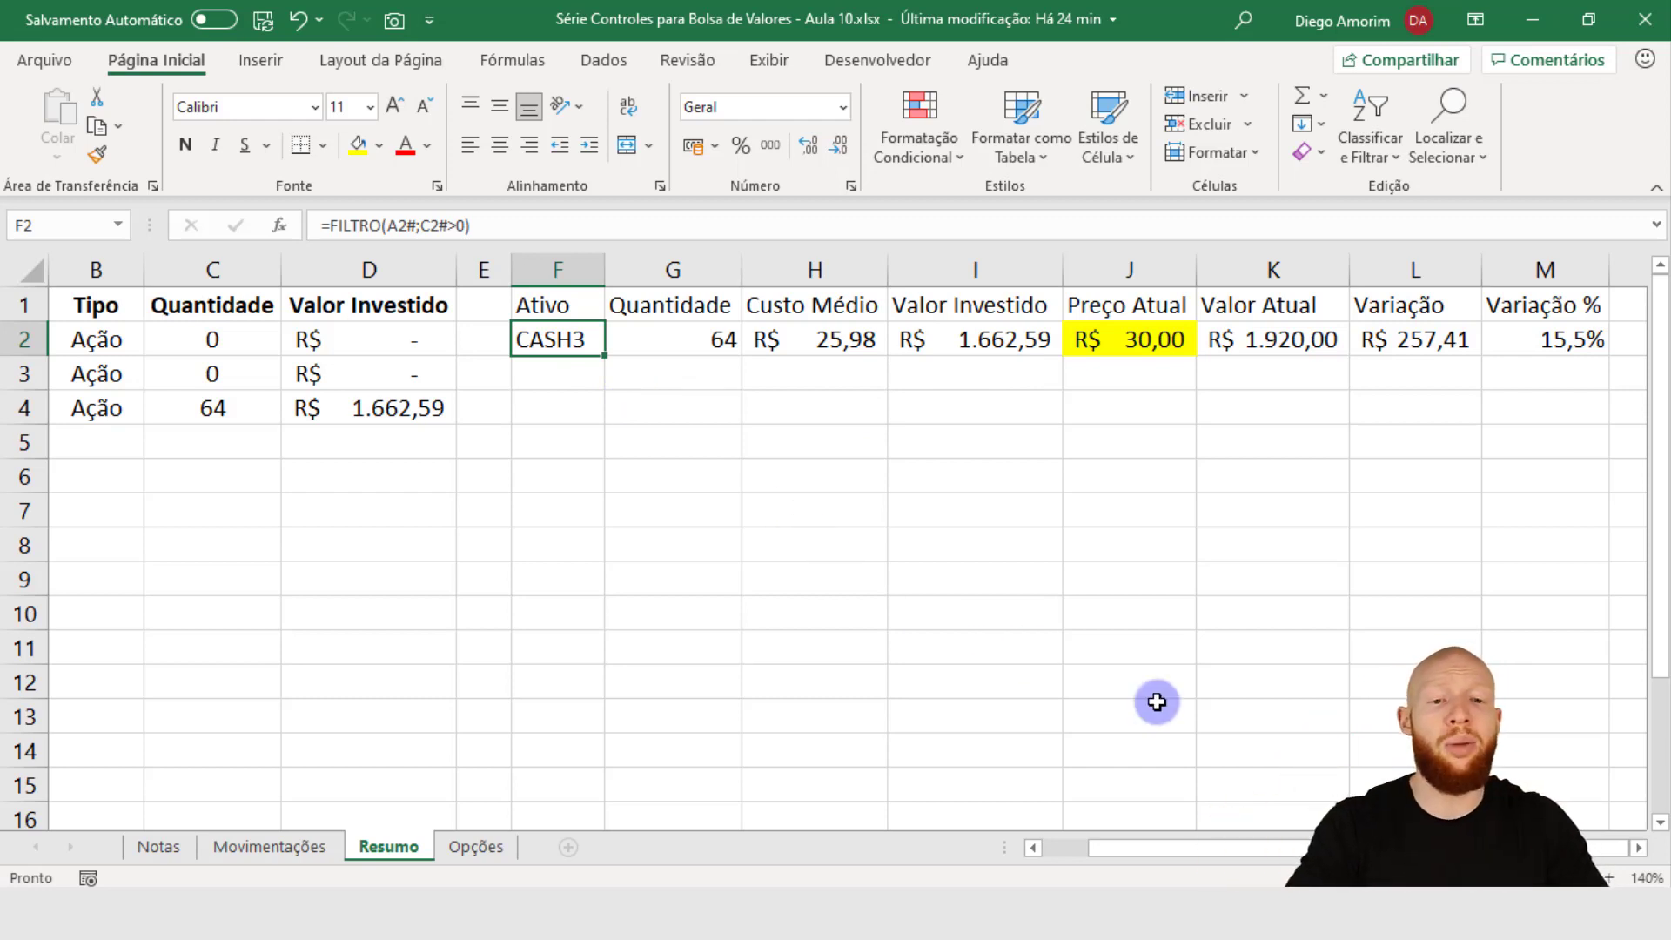
left_click_drag(1292, 857, 1056, 854)
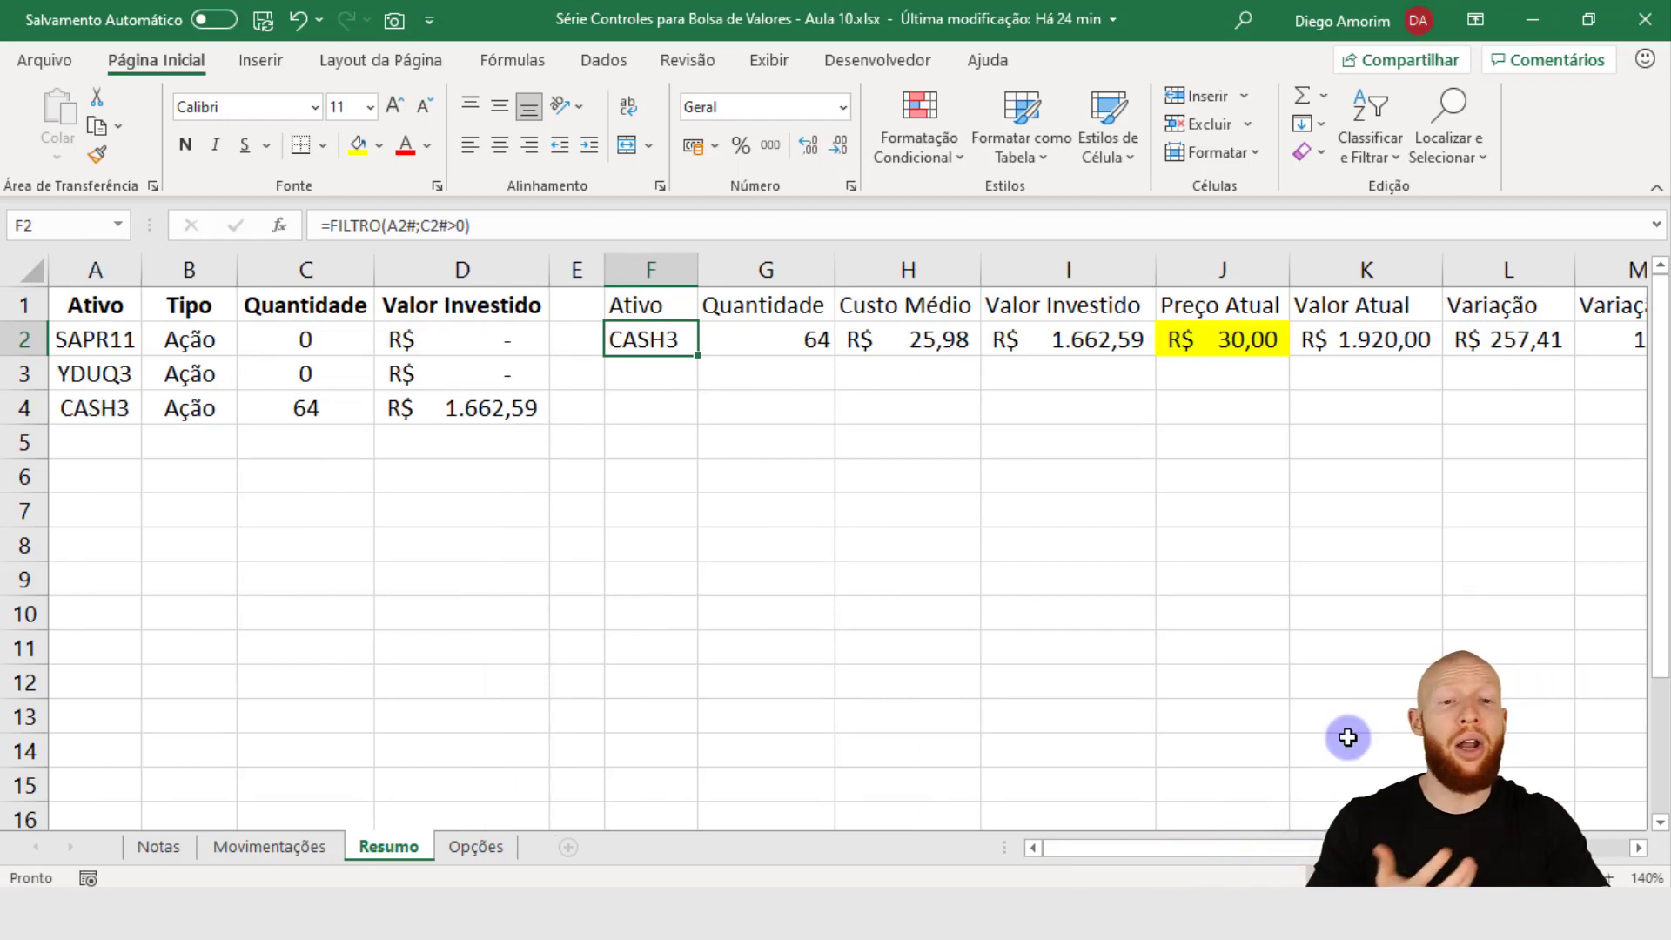
scroll(542, 269, "right", 1)
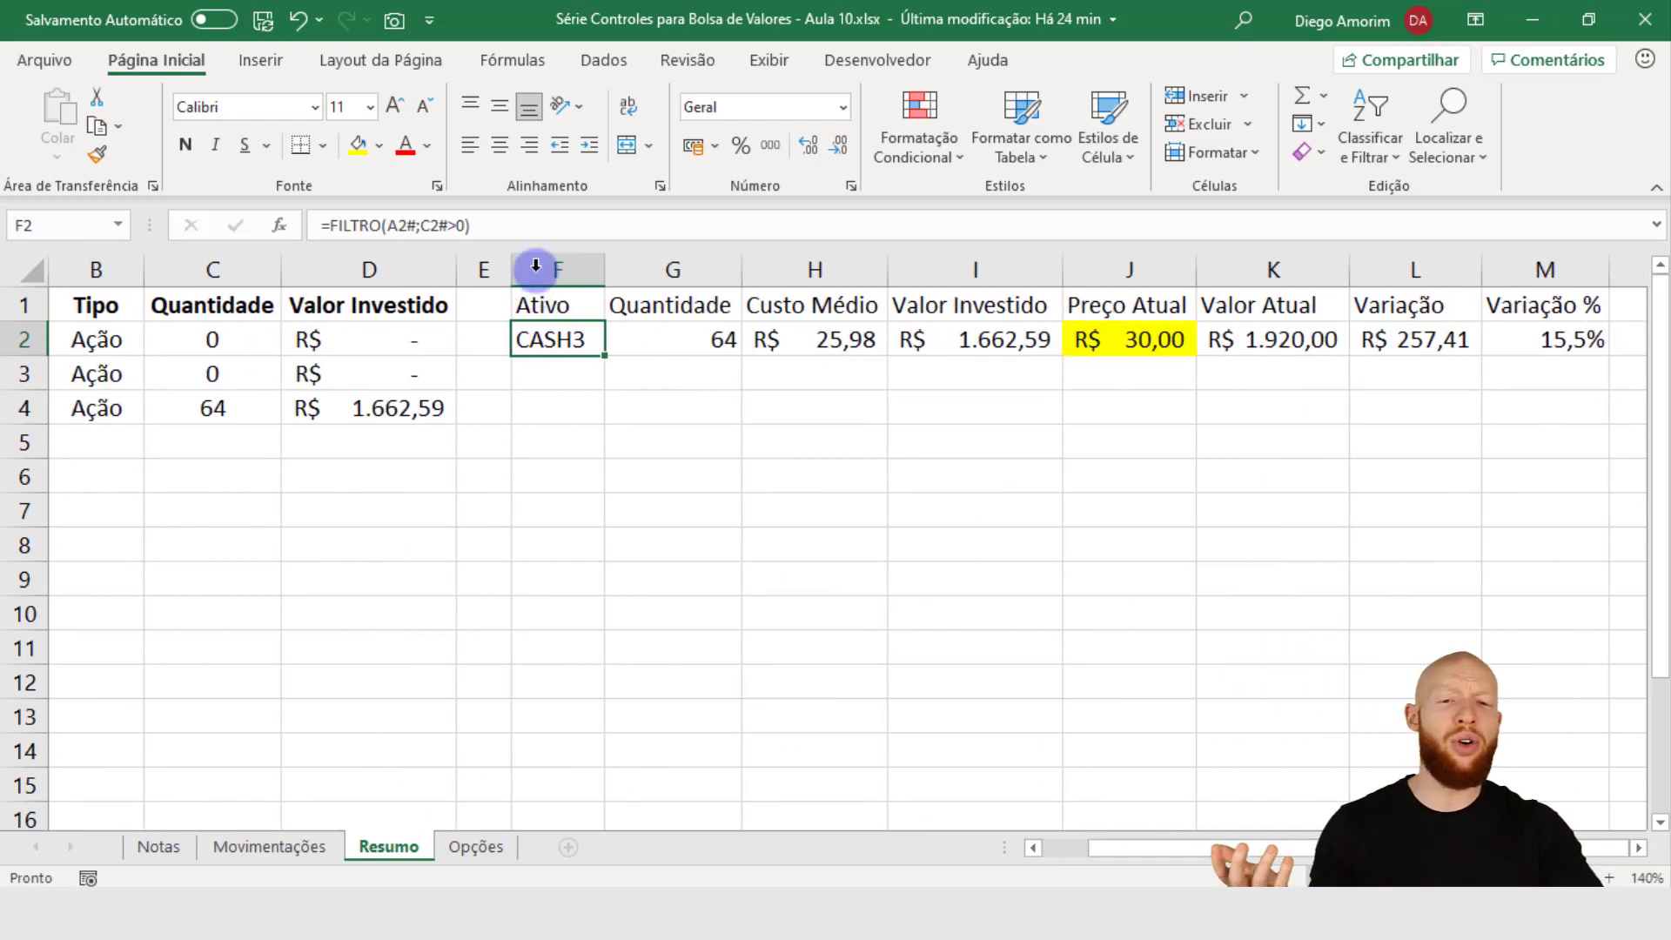
left_click(1177, 339)
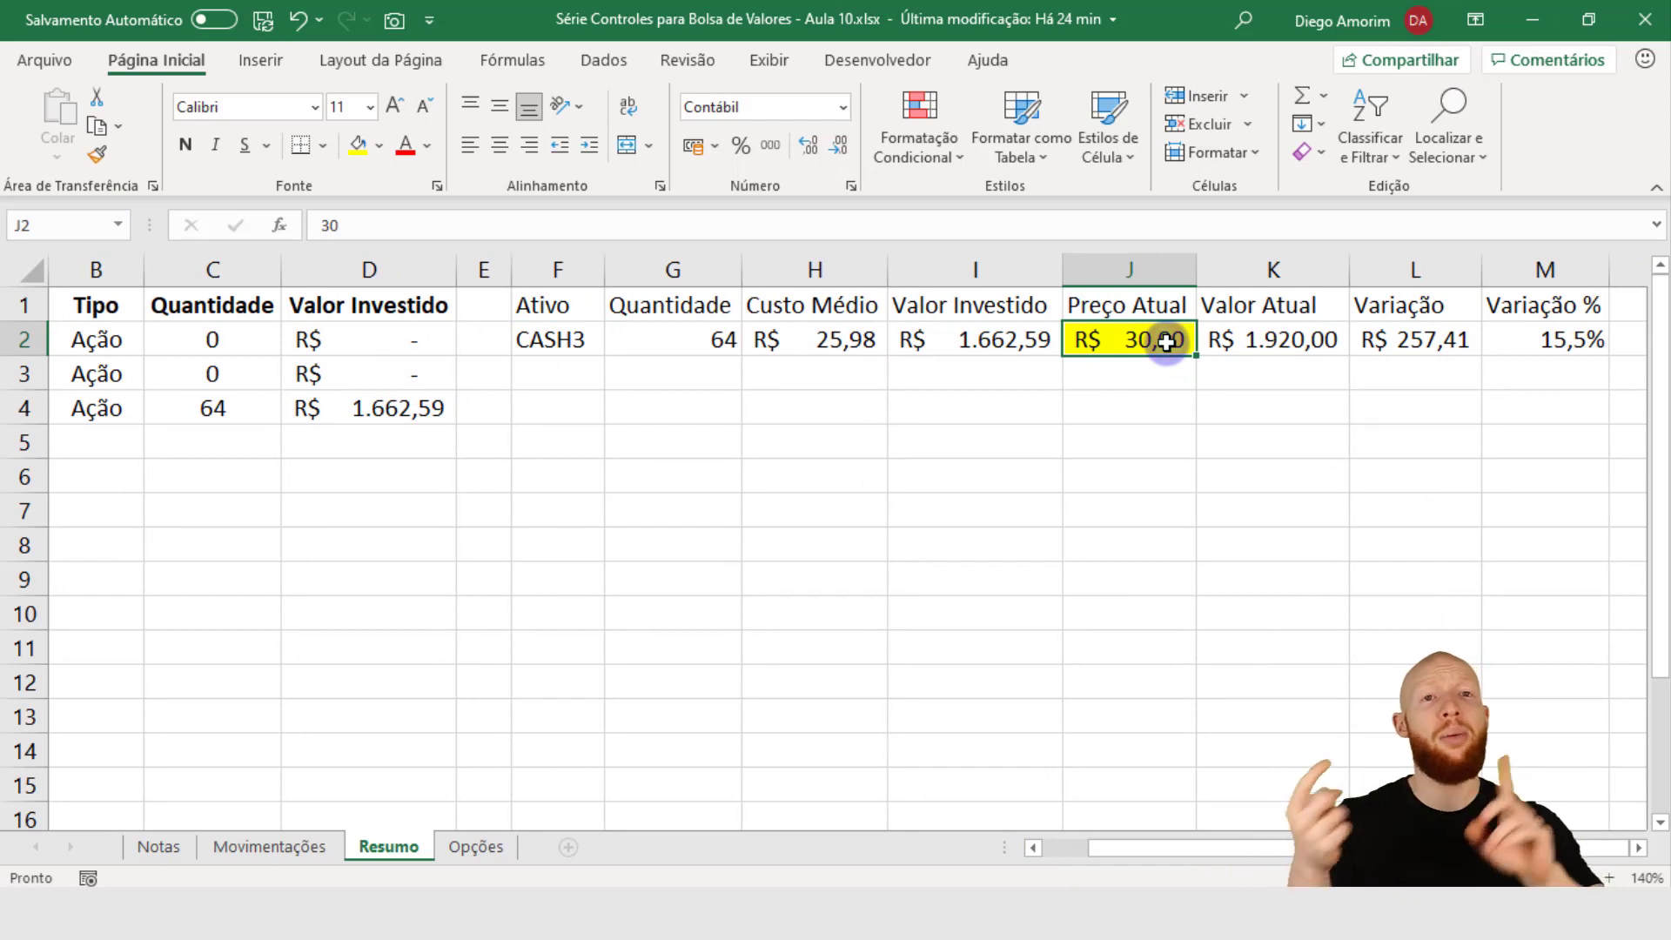